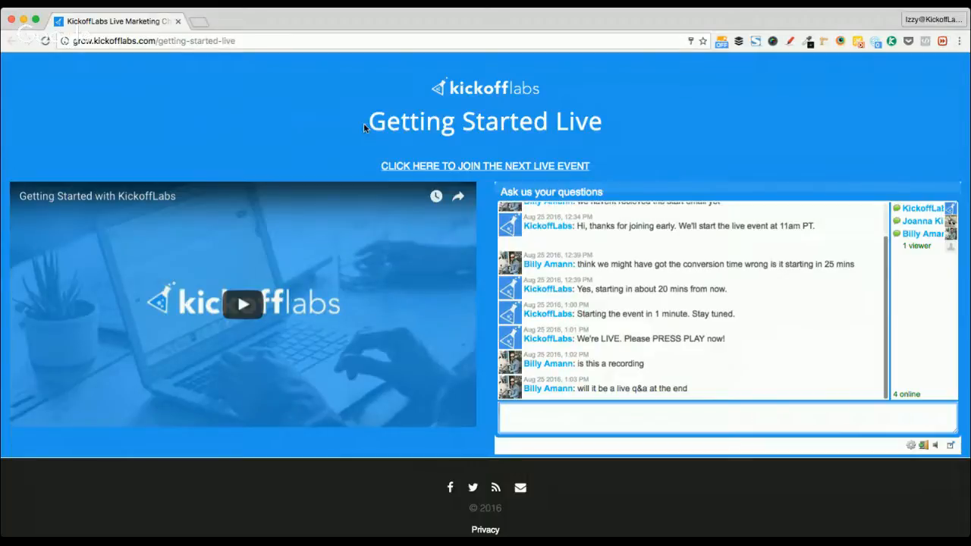
Open the Getting Started with KickoffLabs Slides deck in a new Chrome tab via 'getting s'
key(super+t)
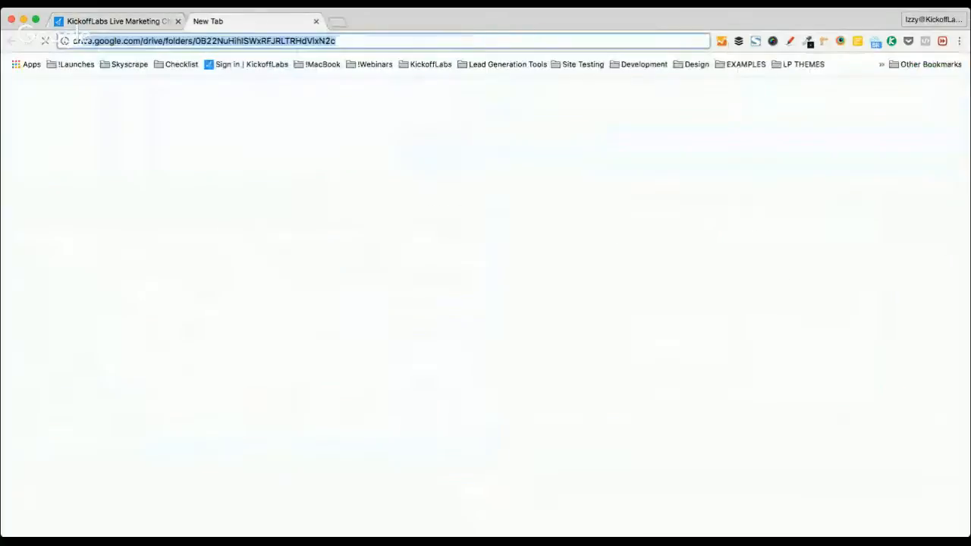
text(getting s)
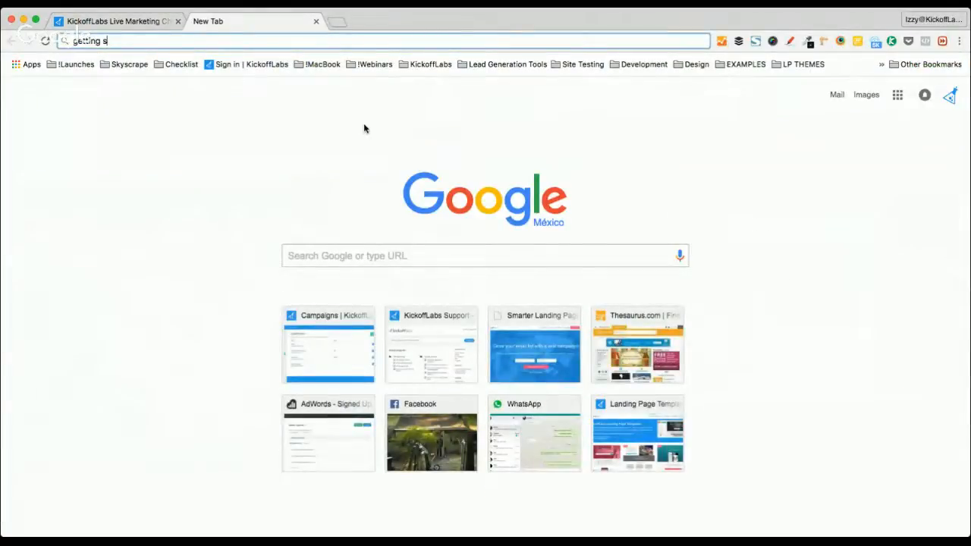
key(Down)
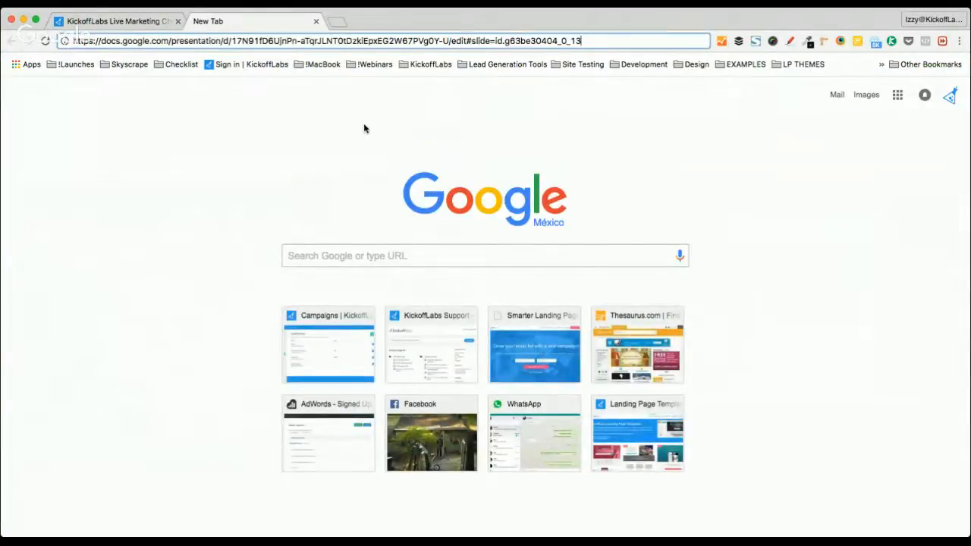
key(Return)
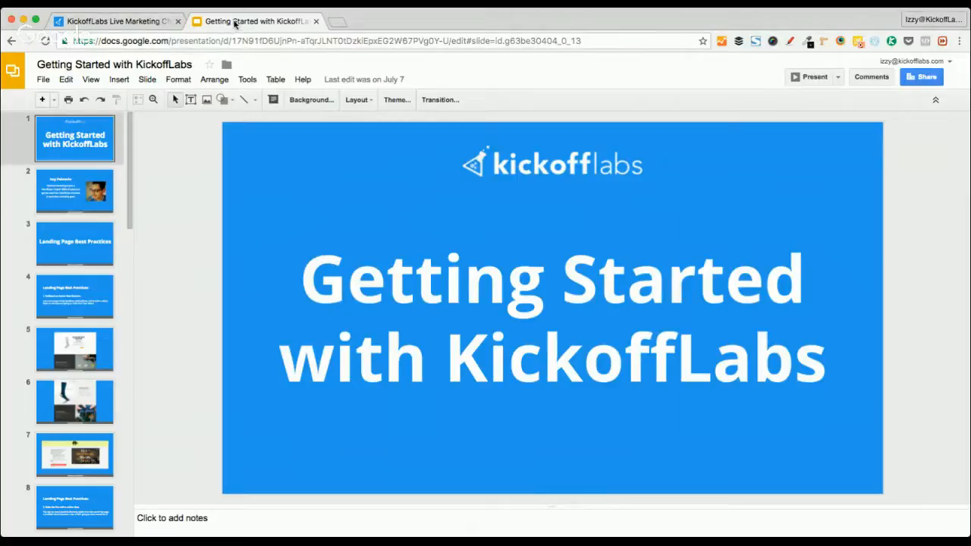
Advance the deck to slide 3, Landing Page Best Practices, and start entering 'app.' in a new tab
click(152, 21)
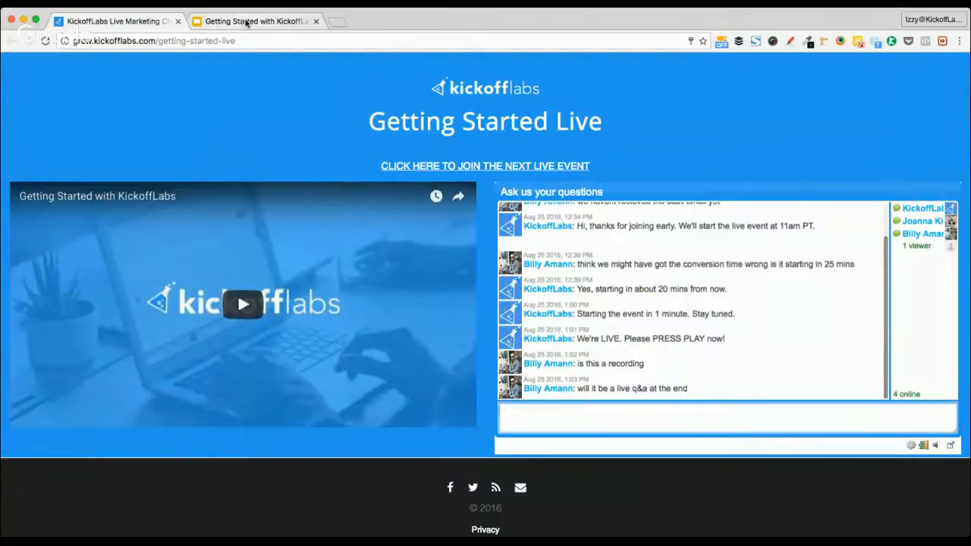
click(244, 23)
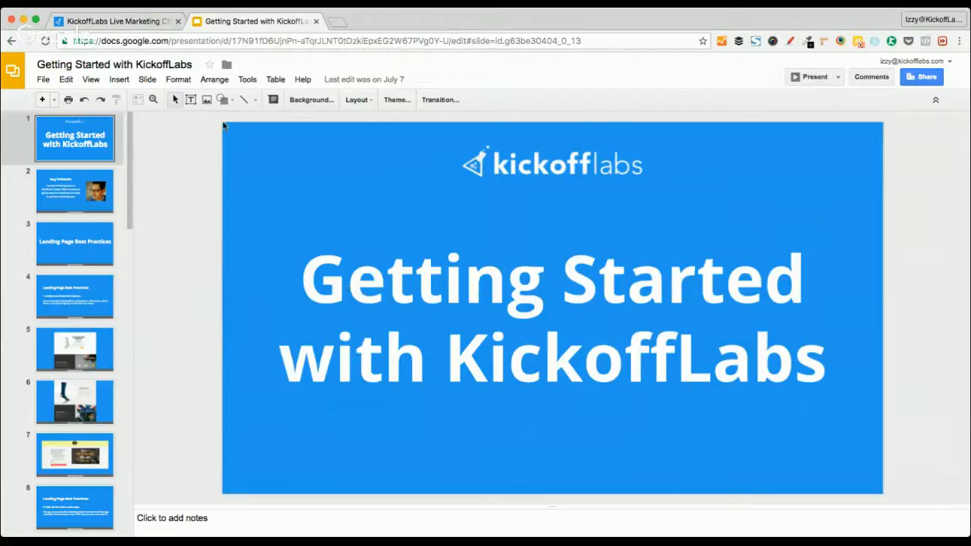
click(141, 23)
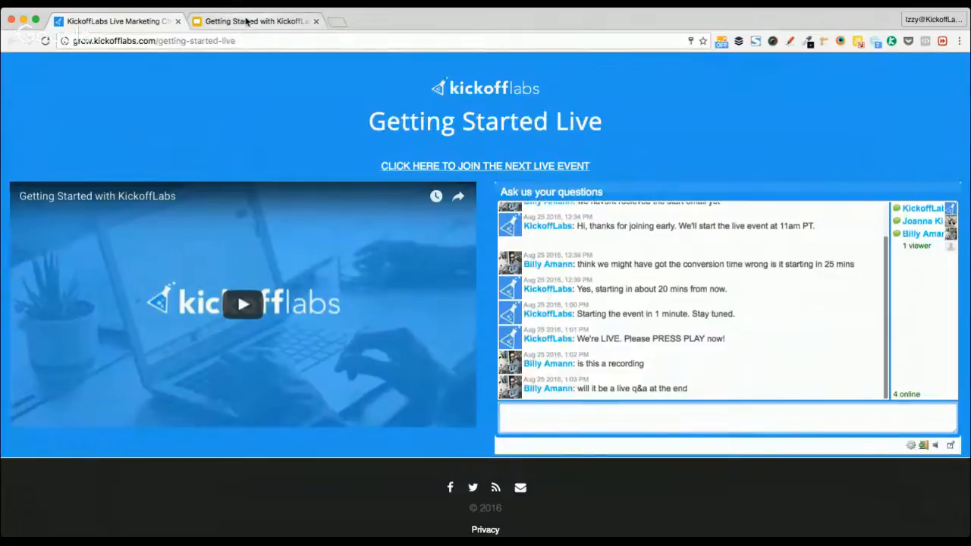
click(247, 21)
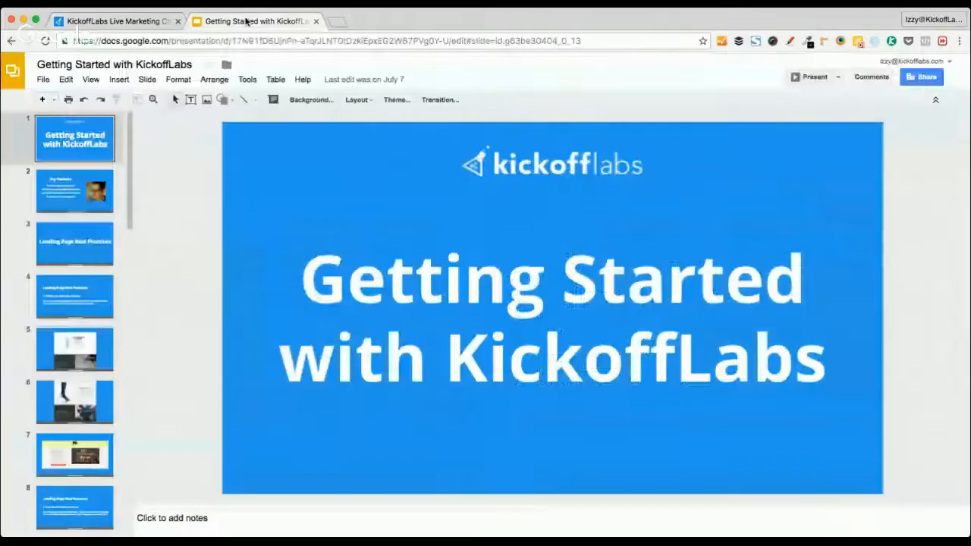
key(Down)
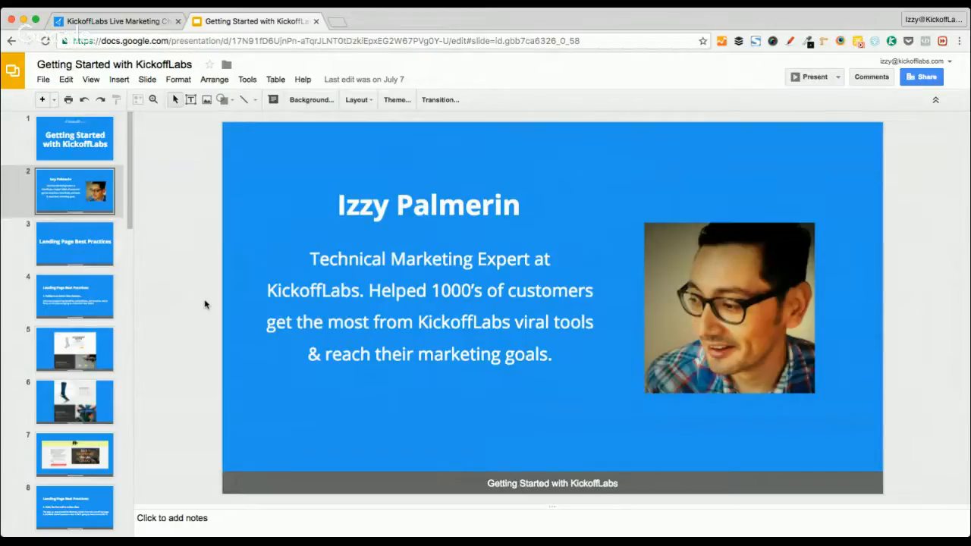
key(Down)
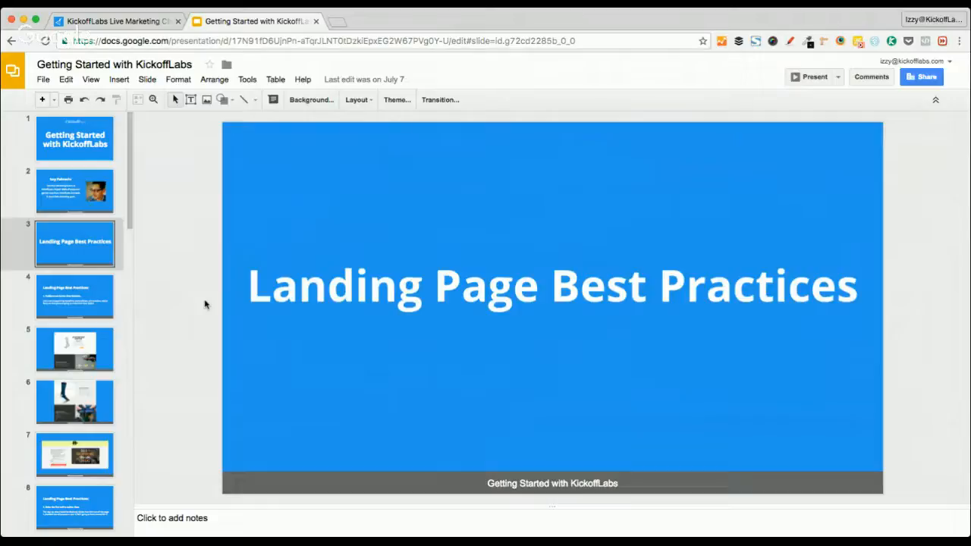
key(super+t)
text(app.kickofflabs.com)
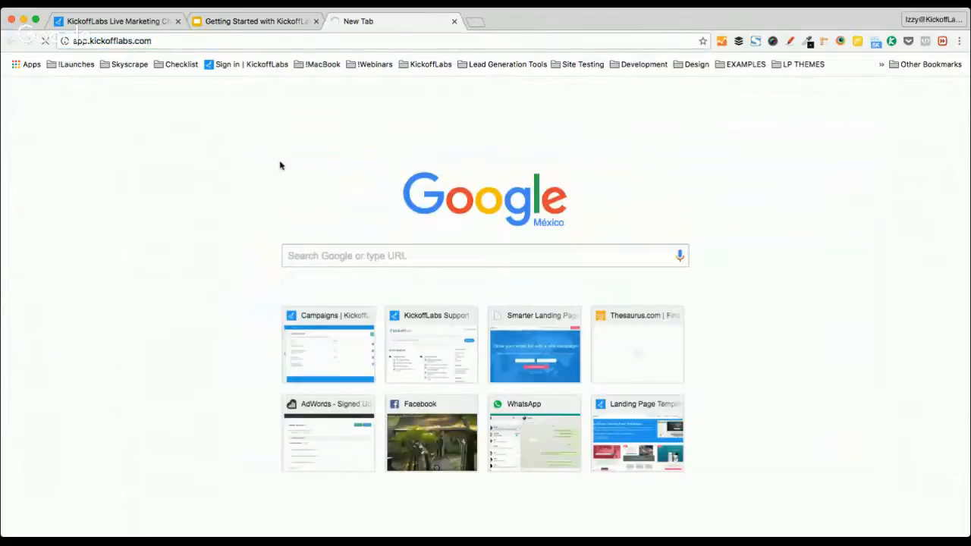
Load app.kickofflabs.com and review the Campaigns dashboard with its lead counts
key(Return)
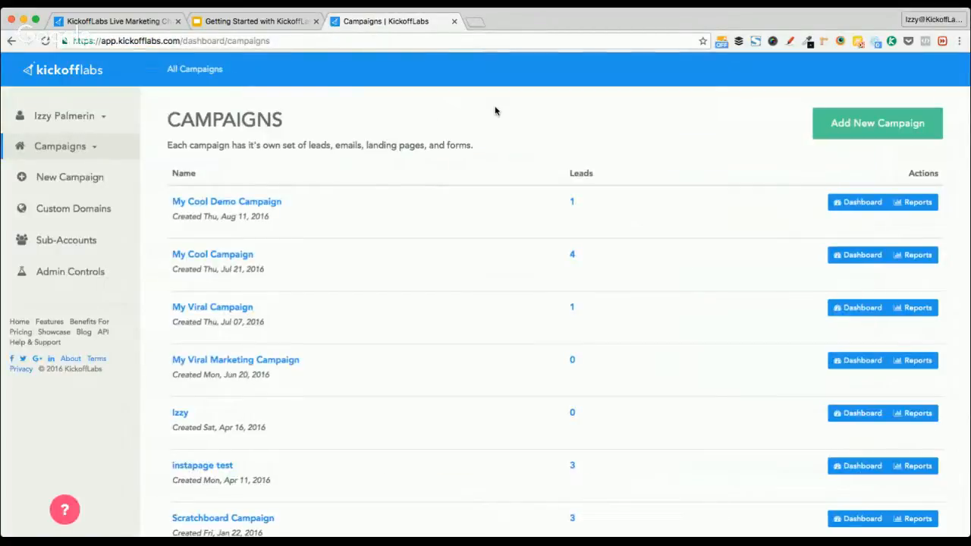
click(116, 23)
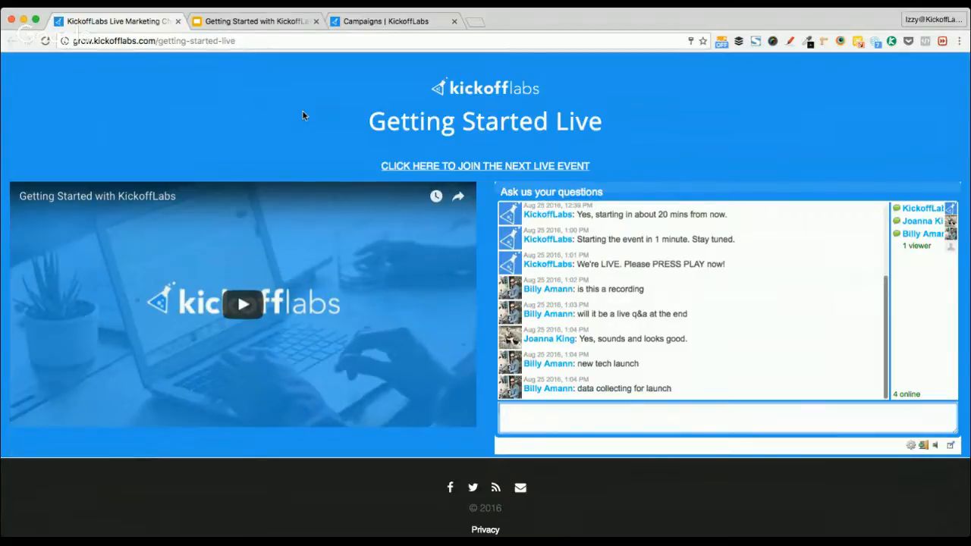
click(386, 22)
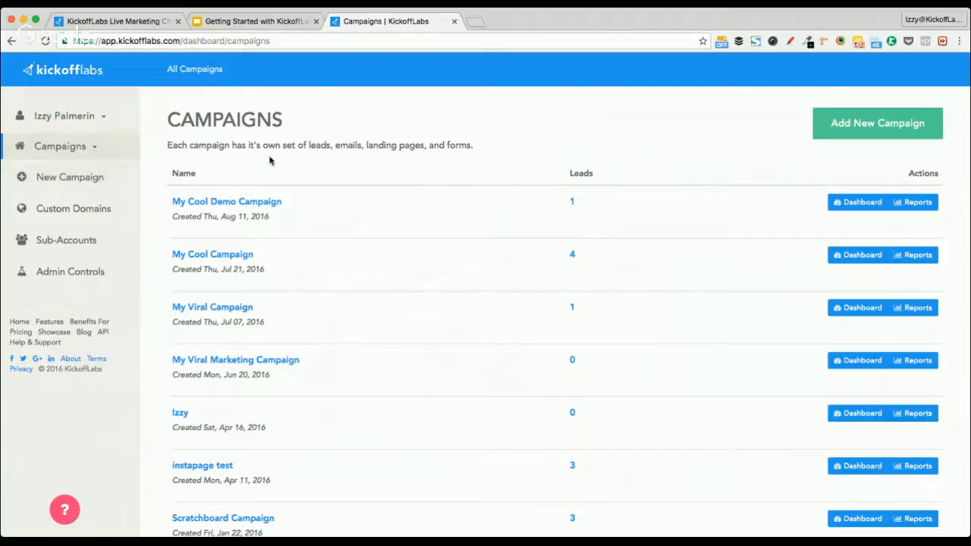
scroll(286, 208, down, 3)
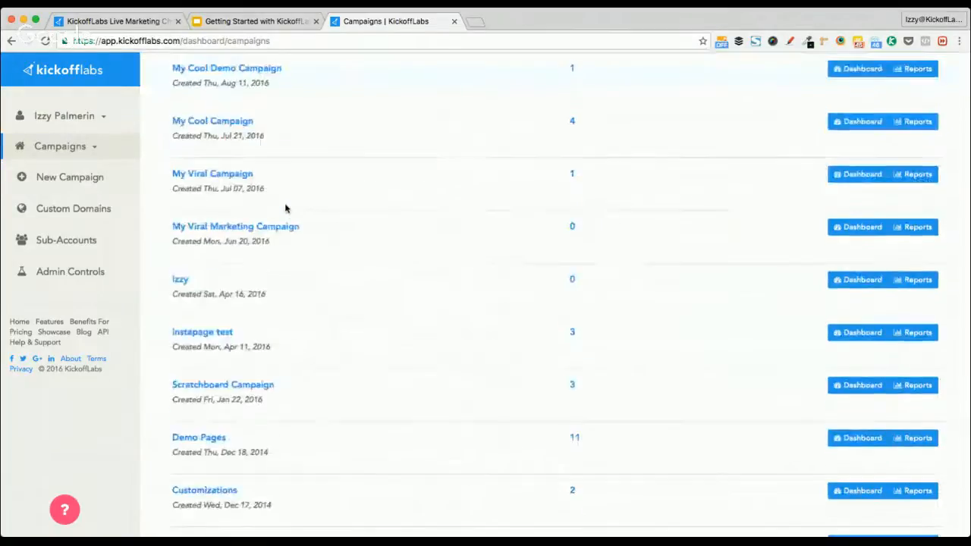
scroll(286, 208, up, 3)
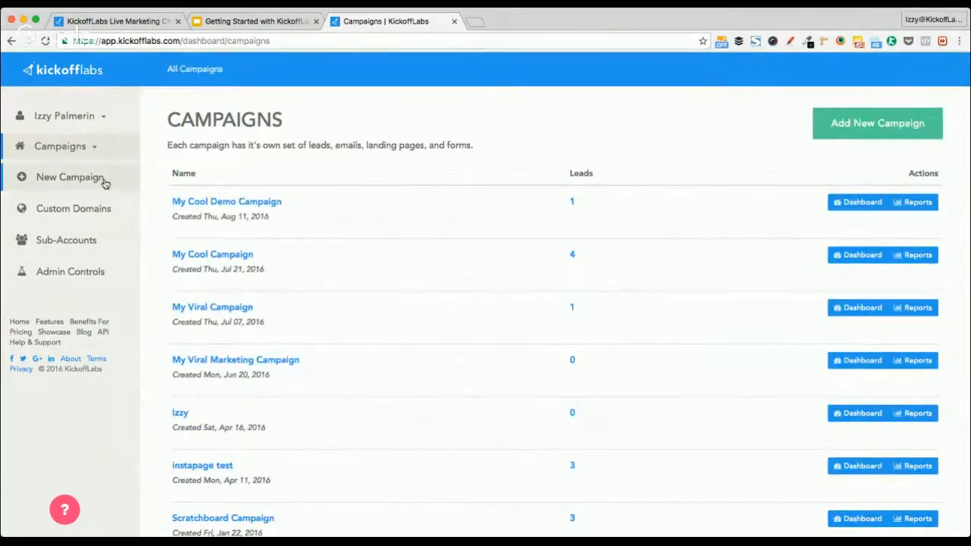
Add a new campaign named 'Lead Generation Campaign' and continue past the naming step
click(834, 122)
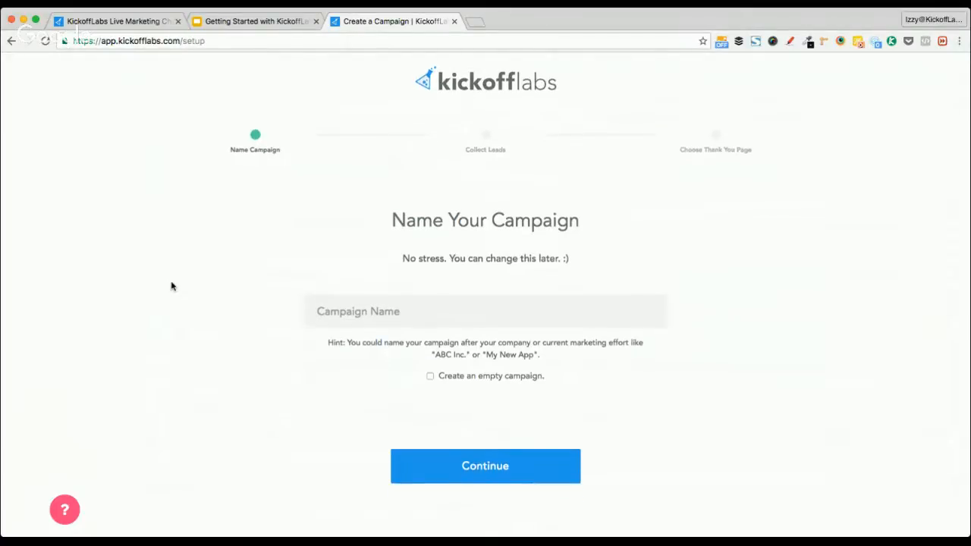
click(402, 317)
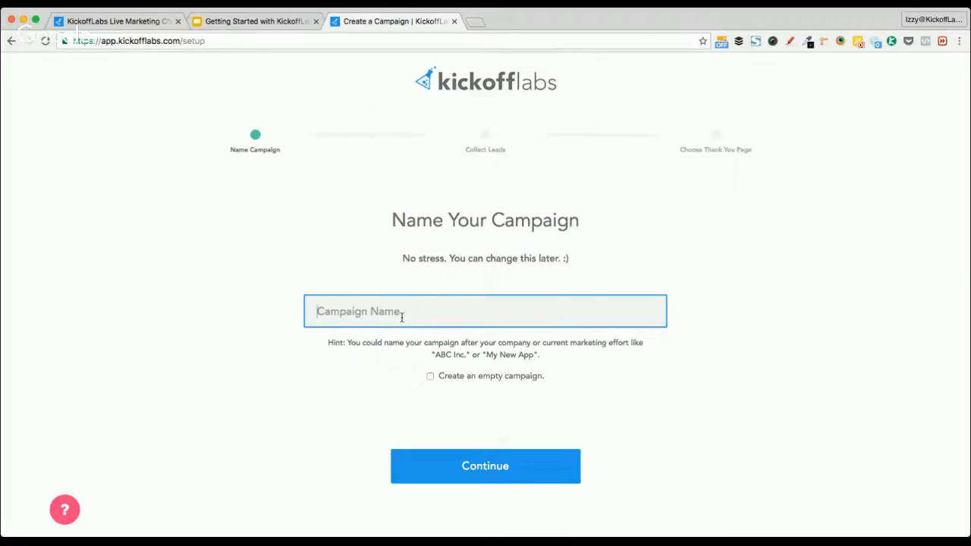
text(Lead Generation Campaign)
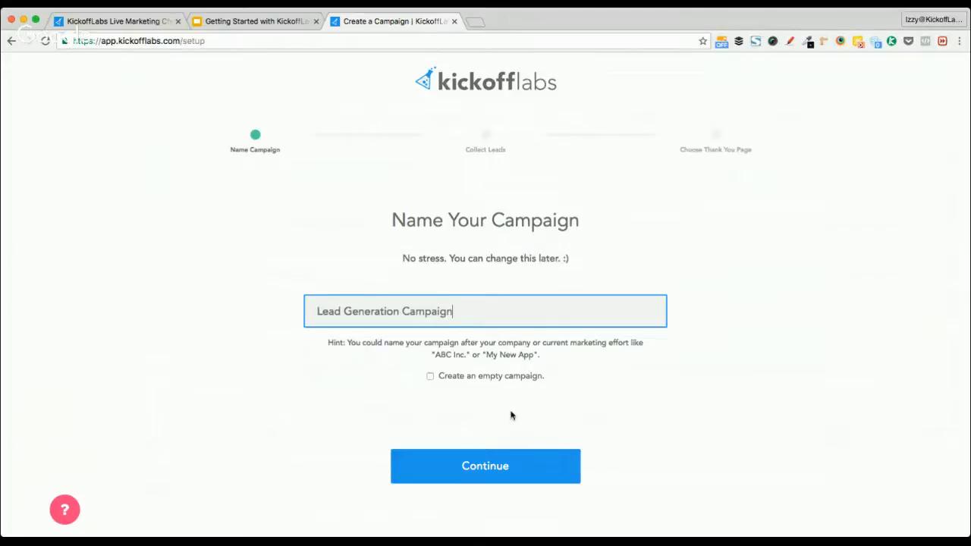
click(475, 465)
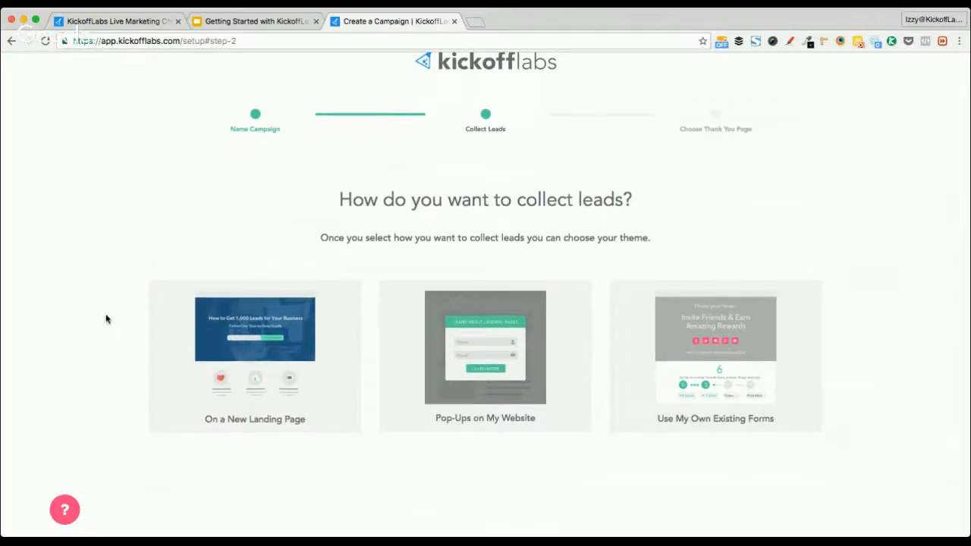
Browse the lead collection options, including Pop-Ups widgets, and pick Use My Own Existing Forms
scroll(106, 319, down, 1)
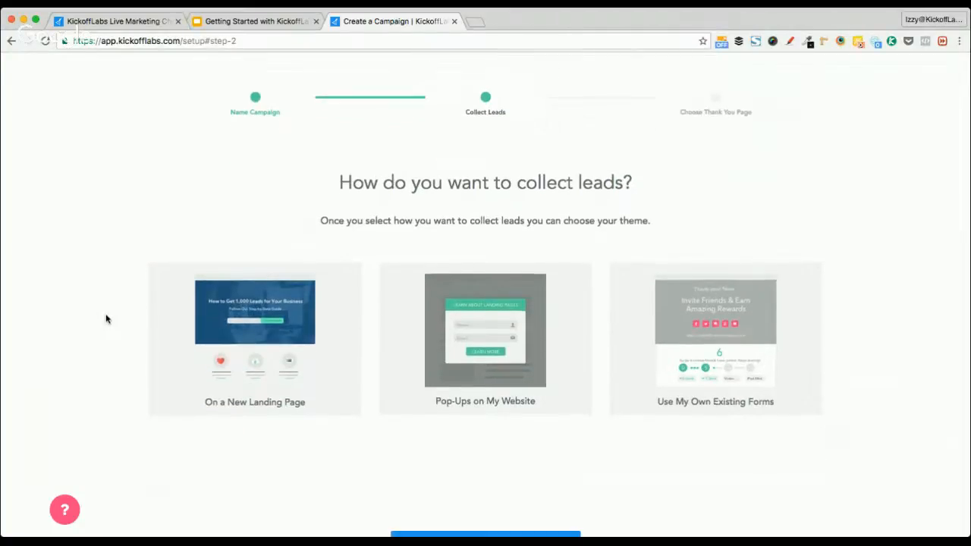
click(687, 352)
click(320, 348)
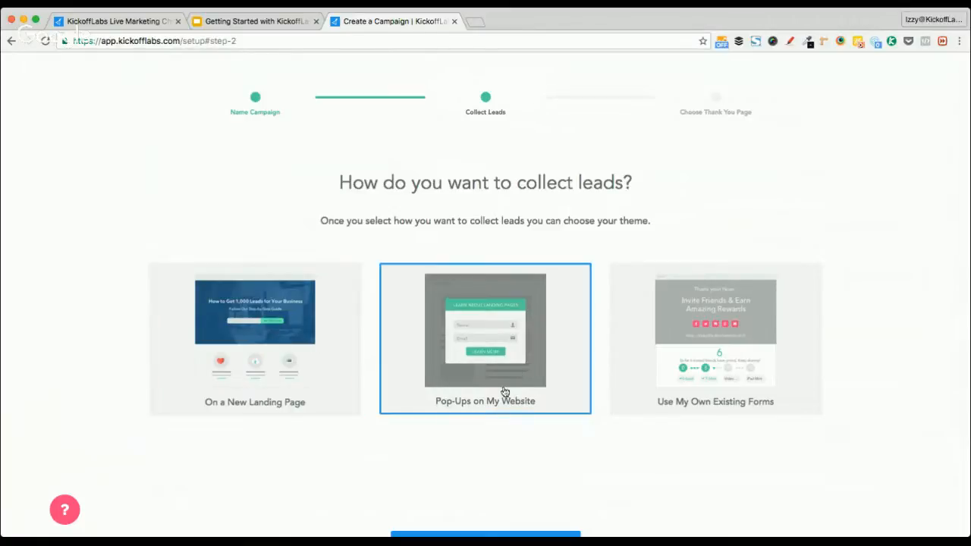
click(440, 339)
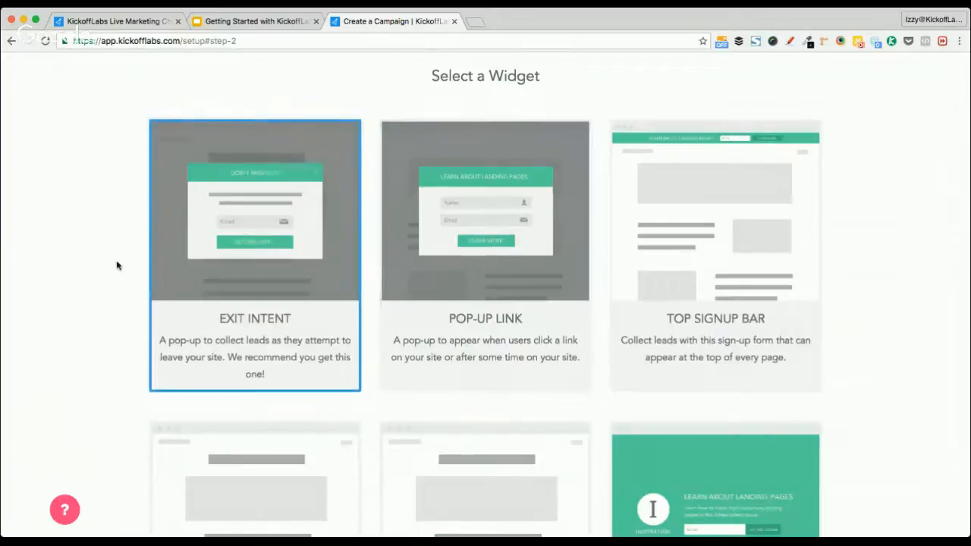
scroll(111, 267, down, 2)
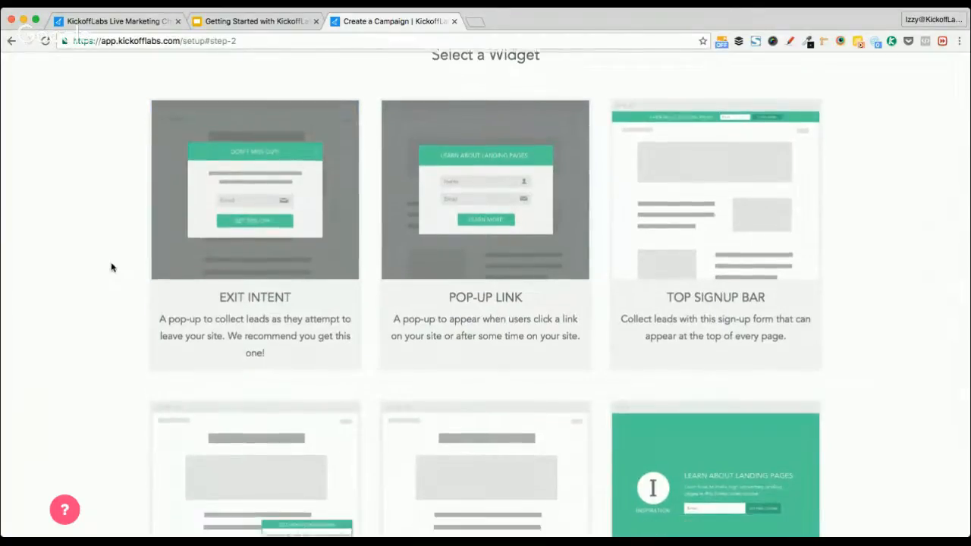
scroll(110, 267, down, 5)
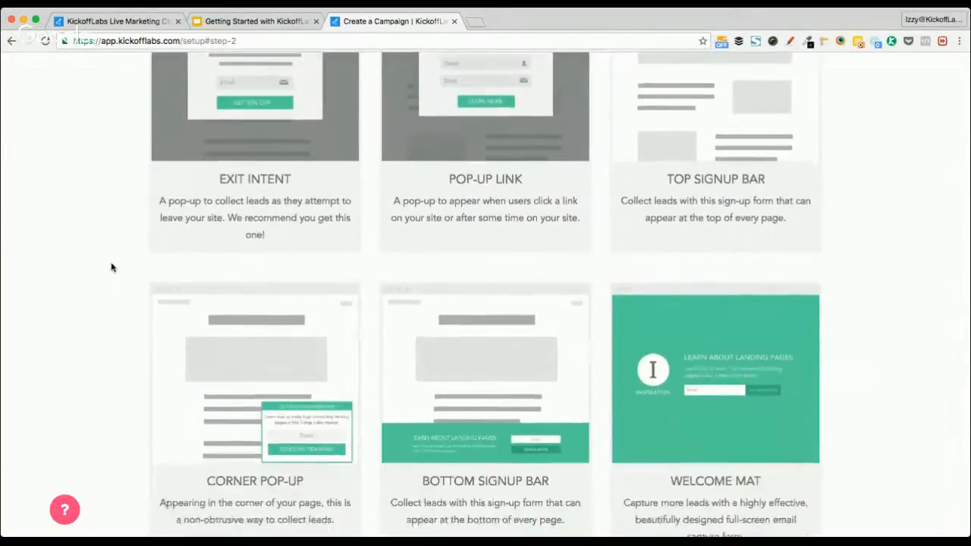
scroll(111, 267, down, 3)
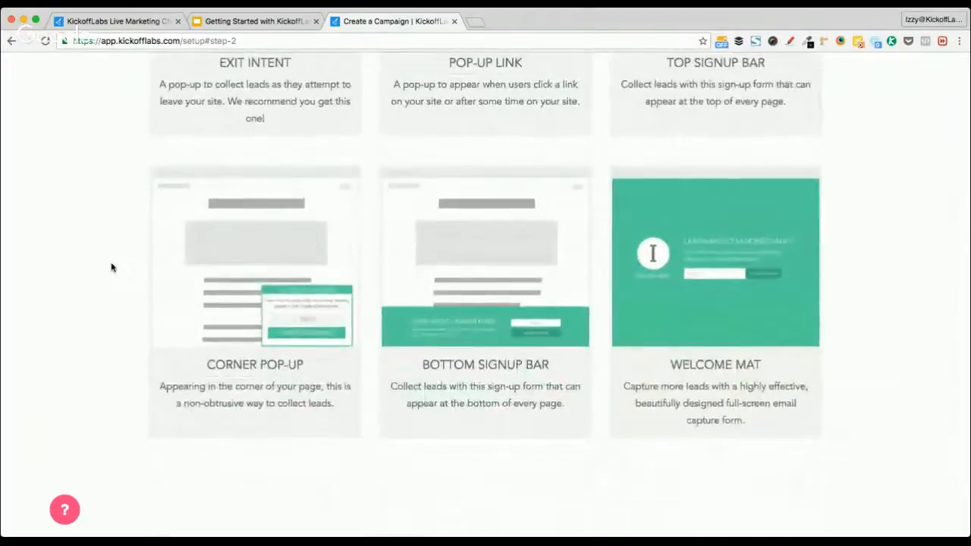
scroll(765, 311, up, 3)
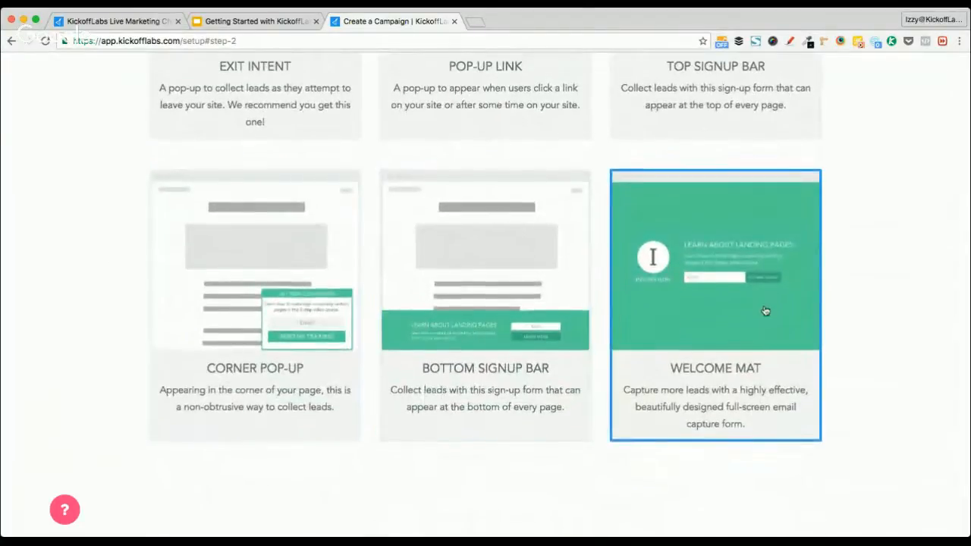
scroll(102, 321, up, 8)
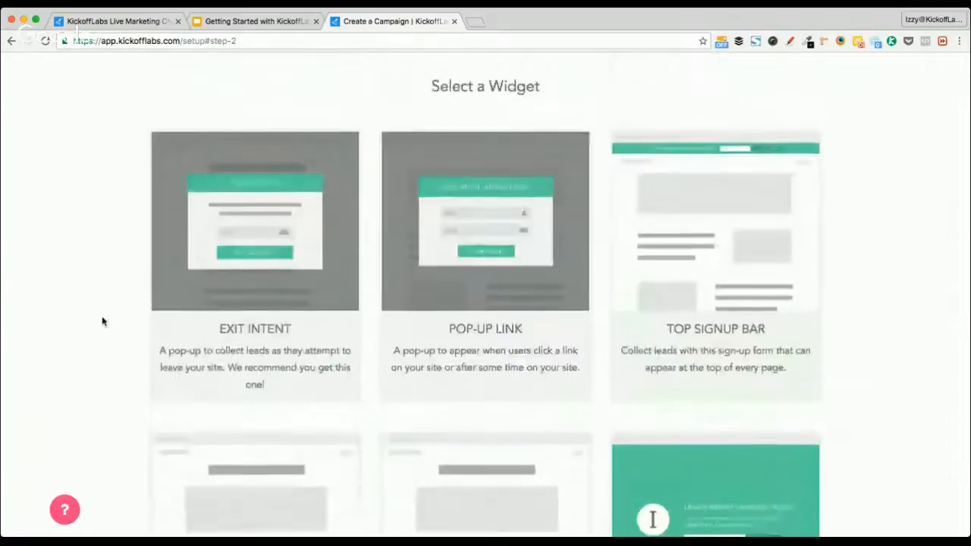
scroll(103, 322, up, 6)
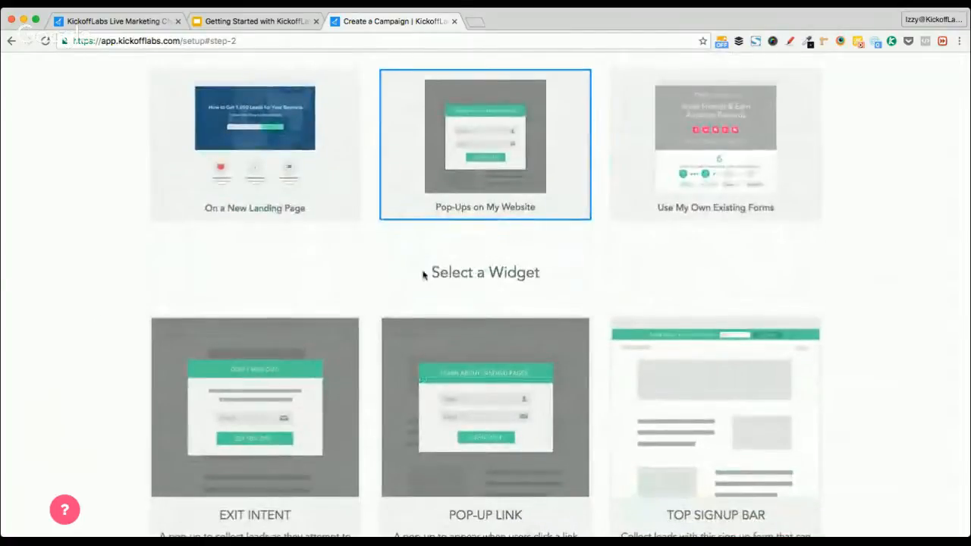
scroll(738, 197, up, 2)
click(743, 203)
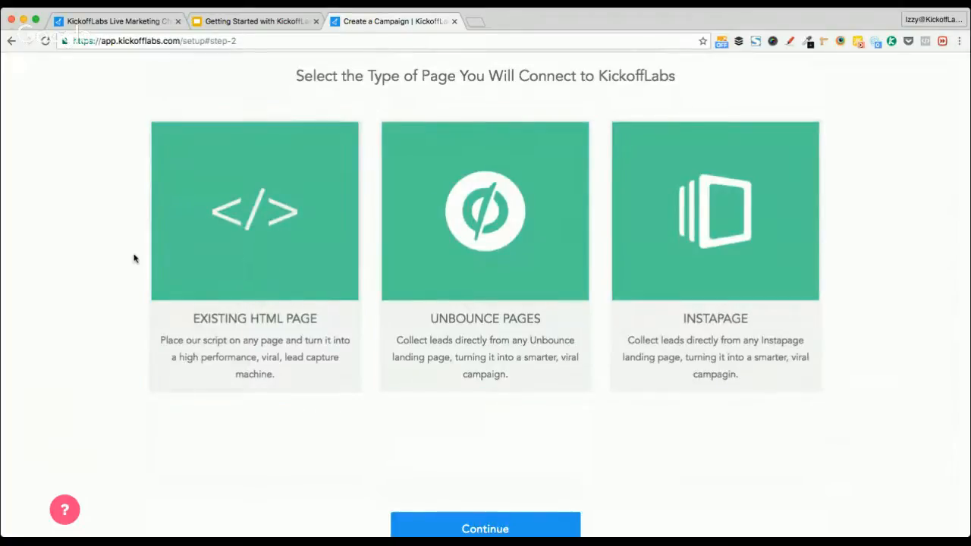
scroll(133, 258, up, 2)
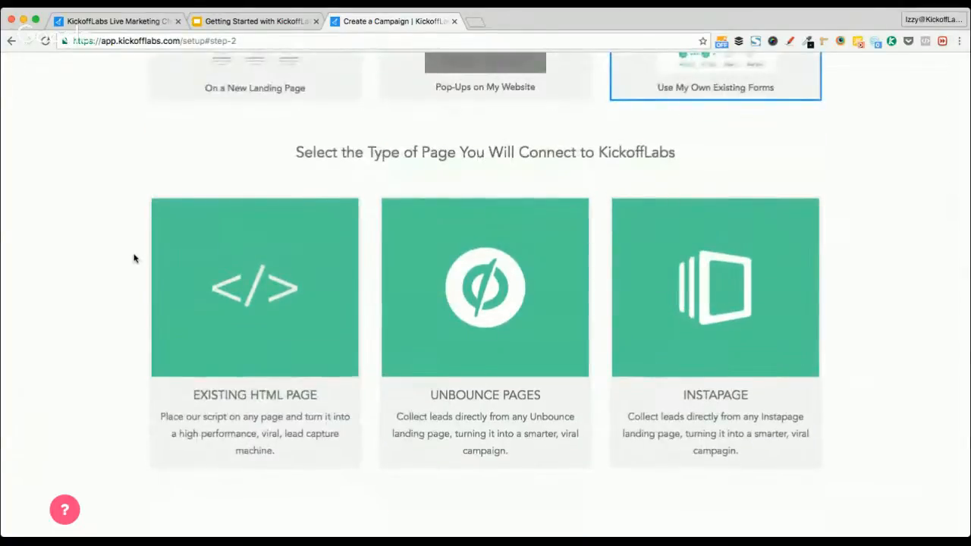
scroll(134, 258, up, 1)
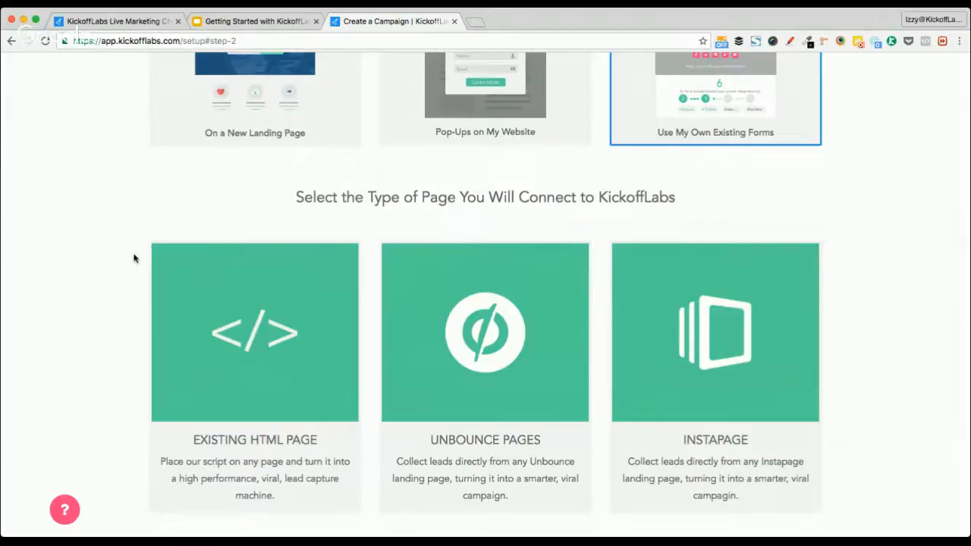
scroll(134, 259, up, 3)
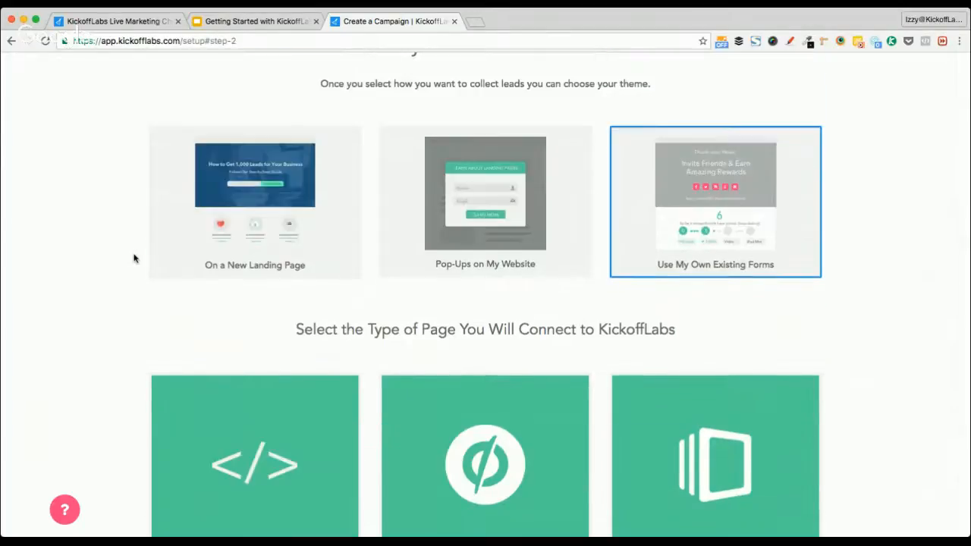
Choose On a New Landing Page and browse the Landing Page Theme options
click(271, 217)
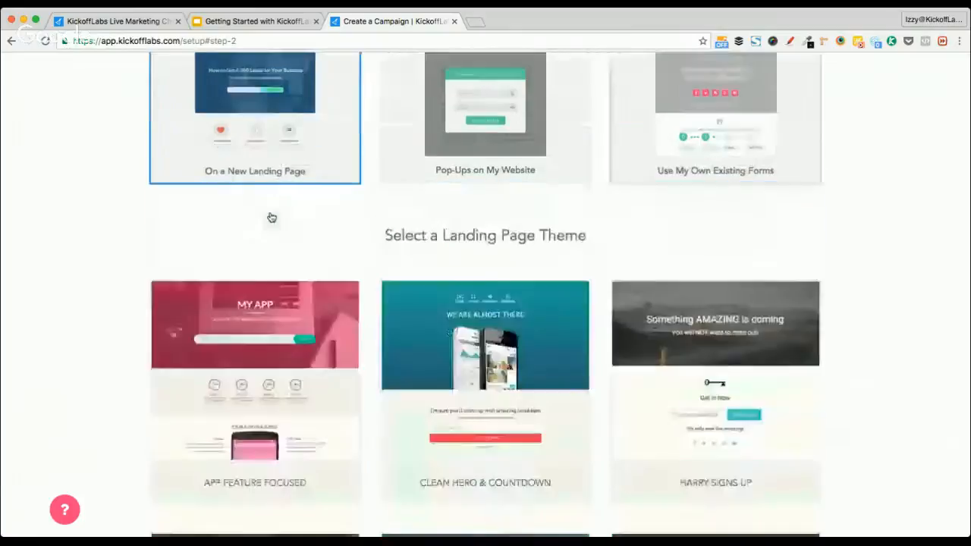
scroll(136, 218, up, 2)
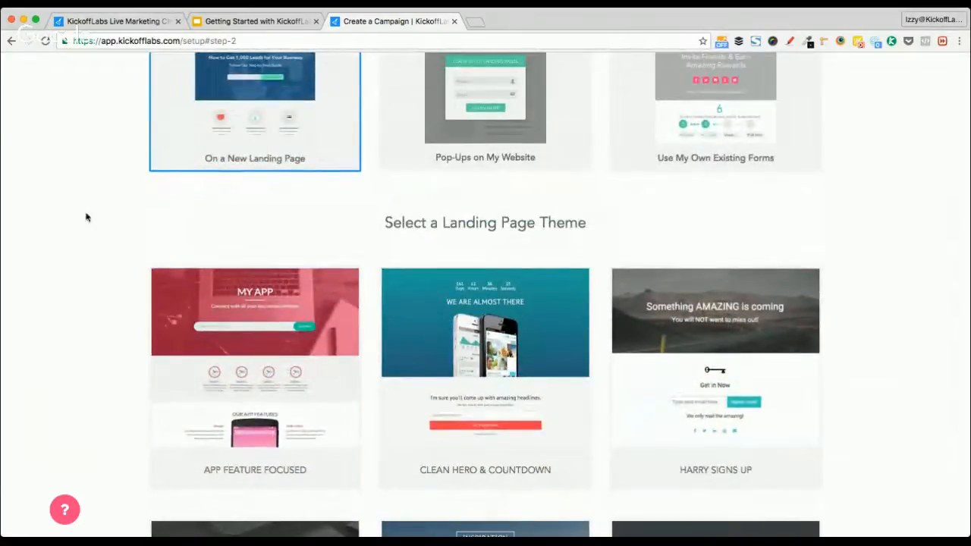
scroll(80, 280, down, 1)
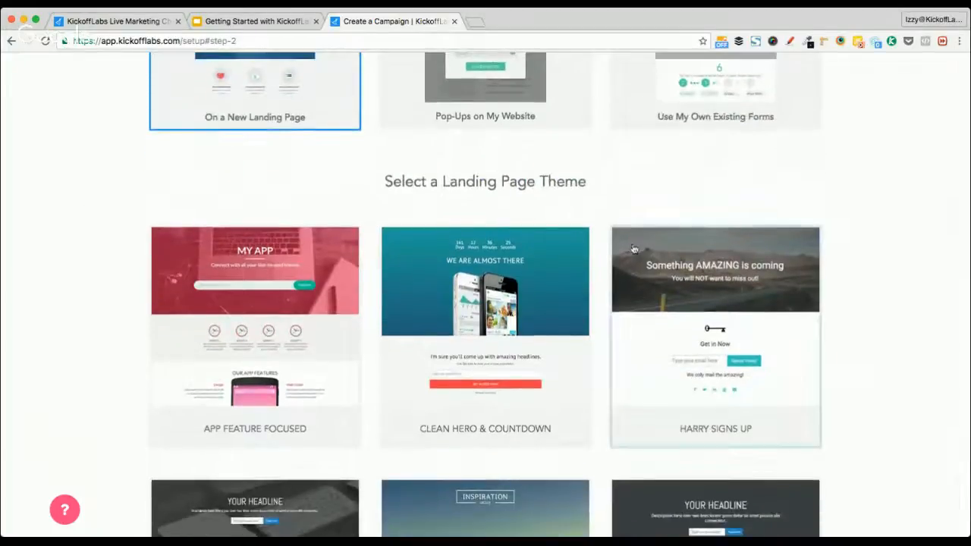
scroll(953, 364, down, 2)
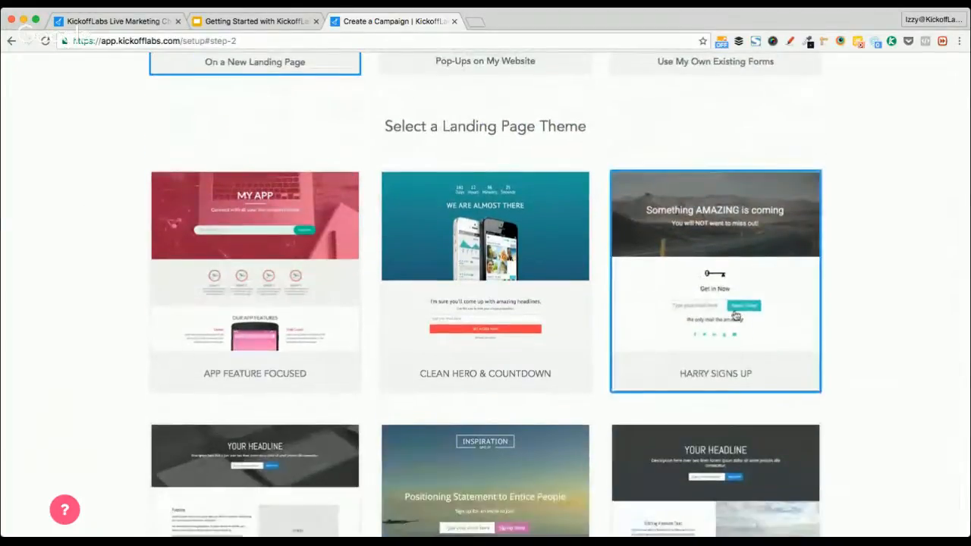
scroll(685, 316, down, 12)
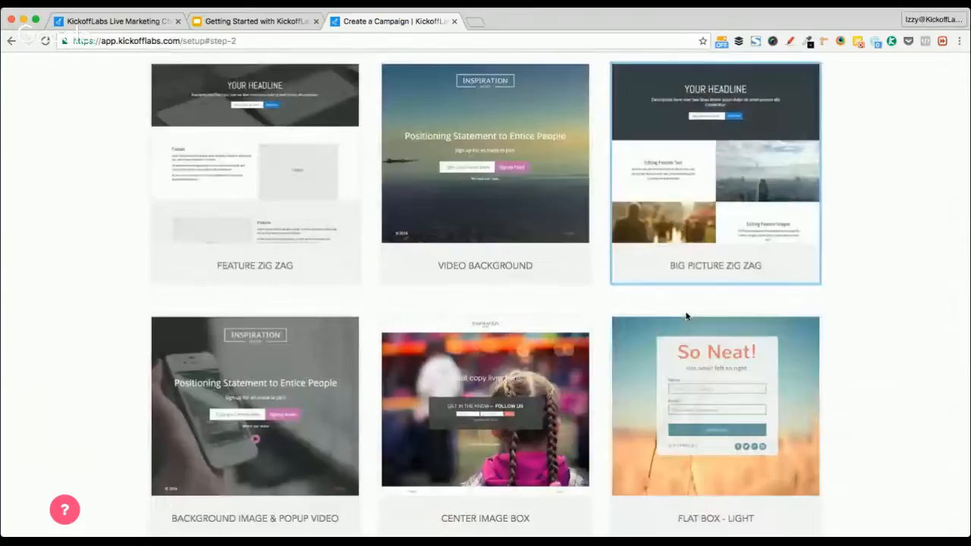
scroll(684, 316, down, 8)
scroll(590, 273, up, 4)
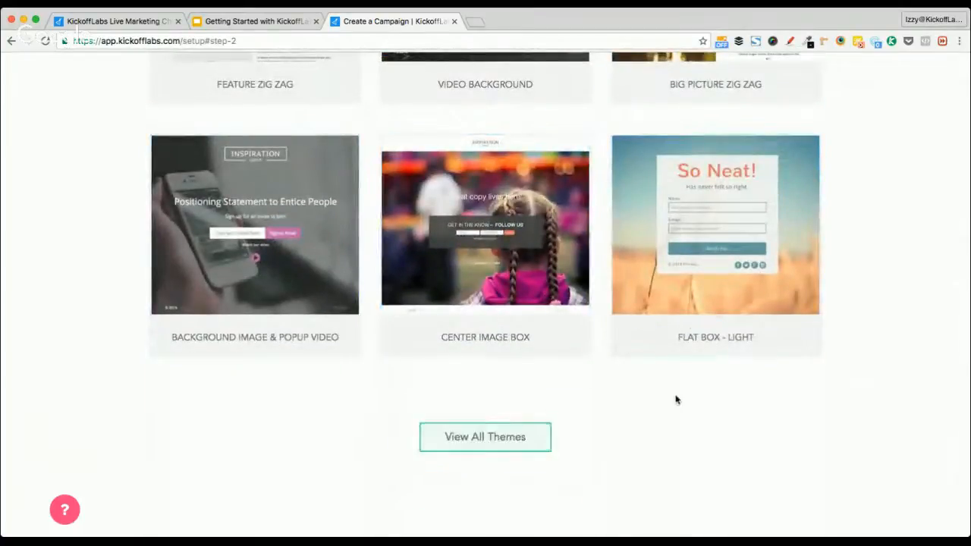
scroll(711, 347, up, 18)
scroll(711, 347, up, 4)
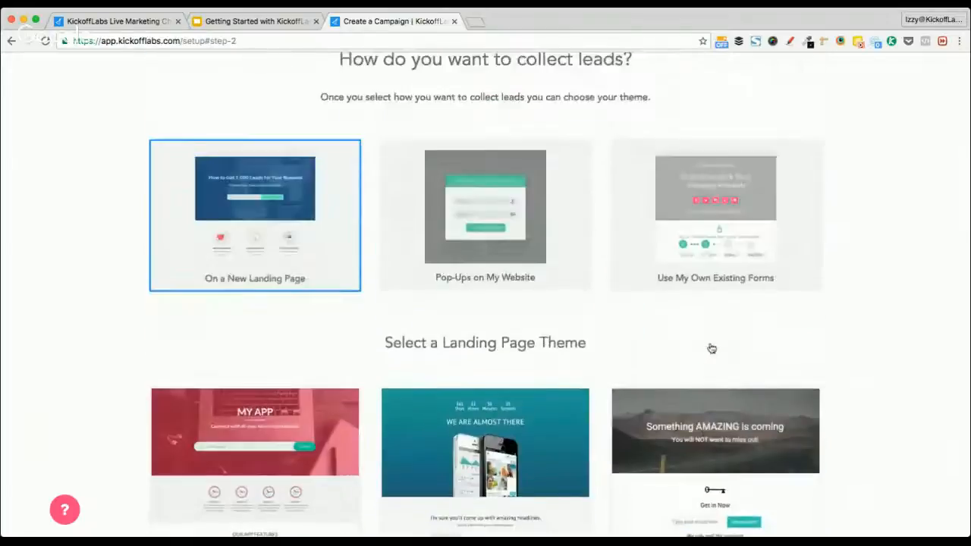
scroll(713, 345, down, 4)
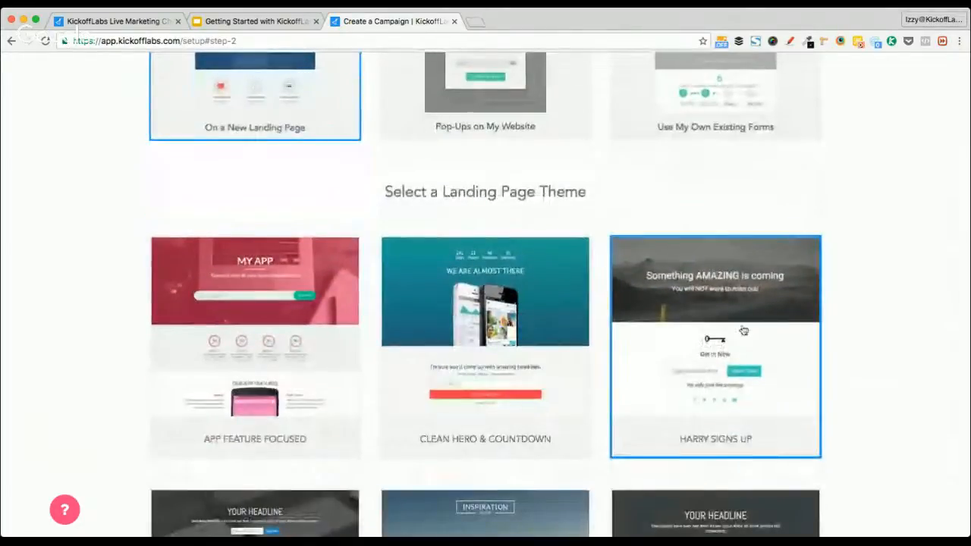
scroll(739, 332, down, 7)
scroll(744, 328, down, 5)
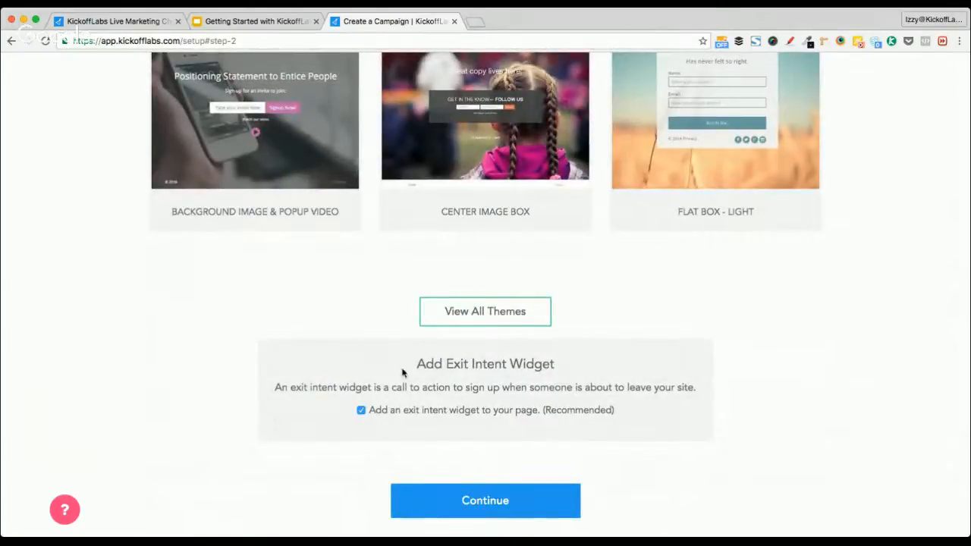
Review the Add Exit Intent Widget option, leaving it checked
drag(411, 364, 558, 371)
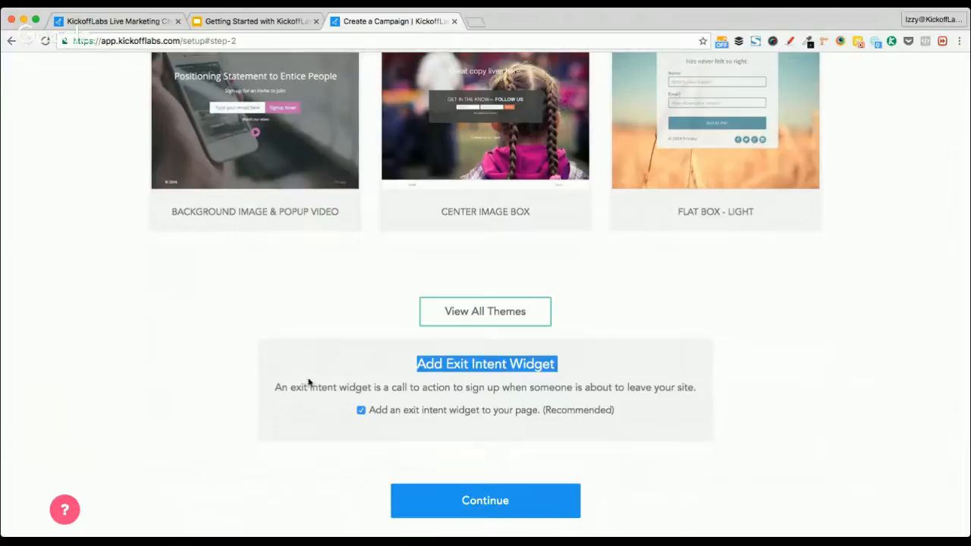
double_click(281, 386)
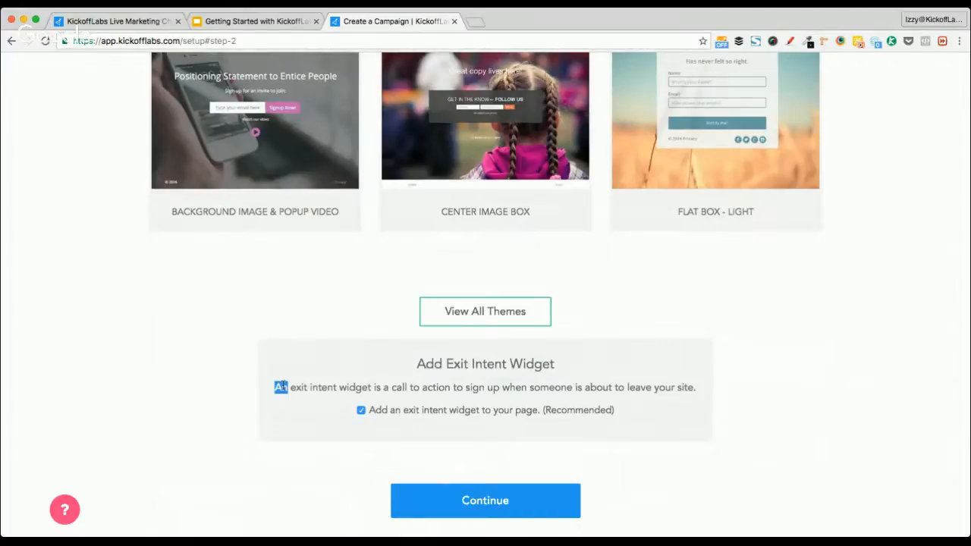
click(267, 401)
Continue to Choose a thank you page and scroll through the six thank-you templates
click(509, 499)
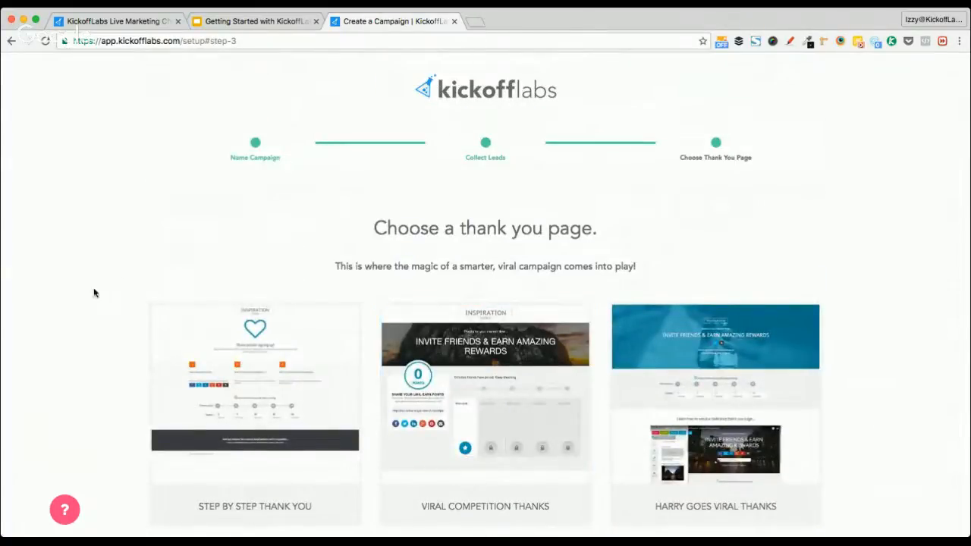
scroll(94, 293, down, 1)
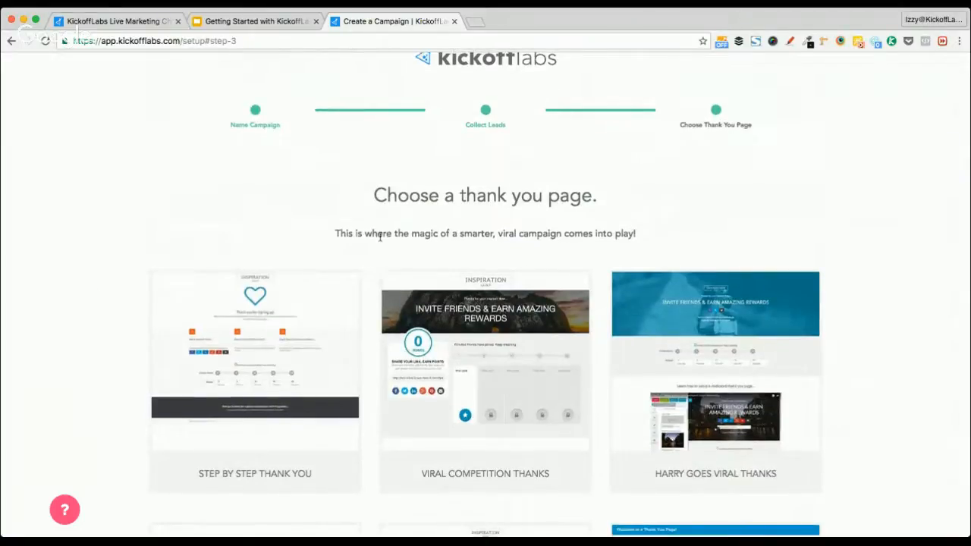
triple_click(384, 234)
click(190, 221)
scroll(113, 244, down, 2)
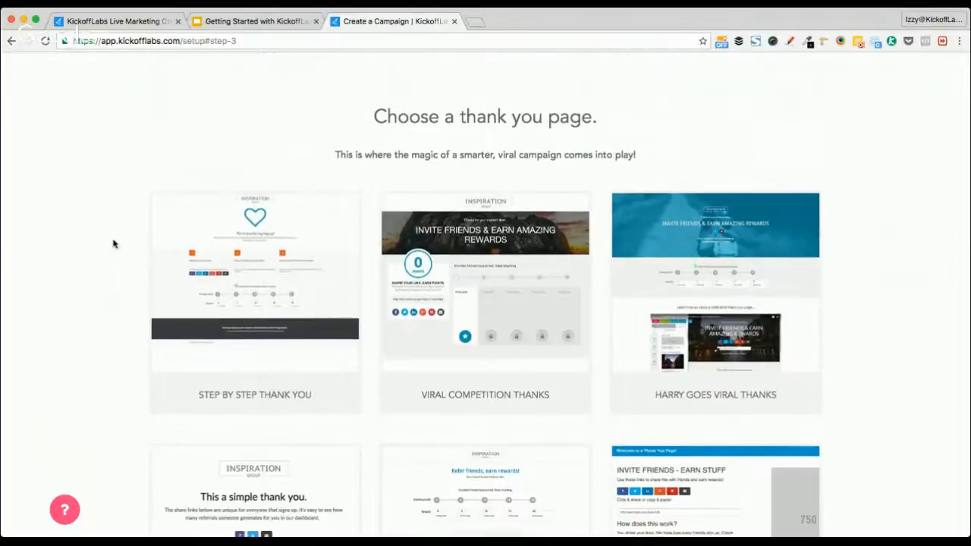
scroll(113, 243, down, 1)
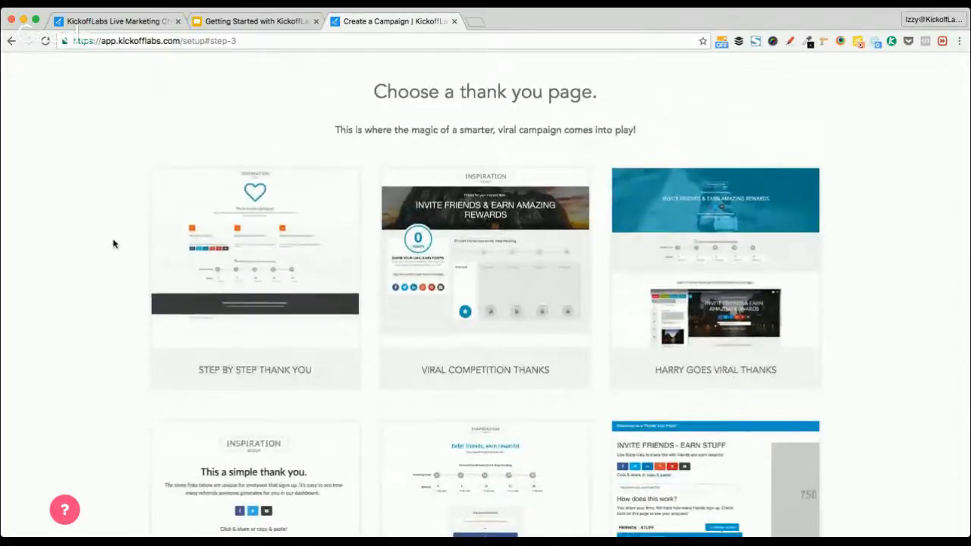
scroll(113, 243, down, 1)
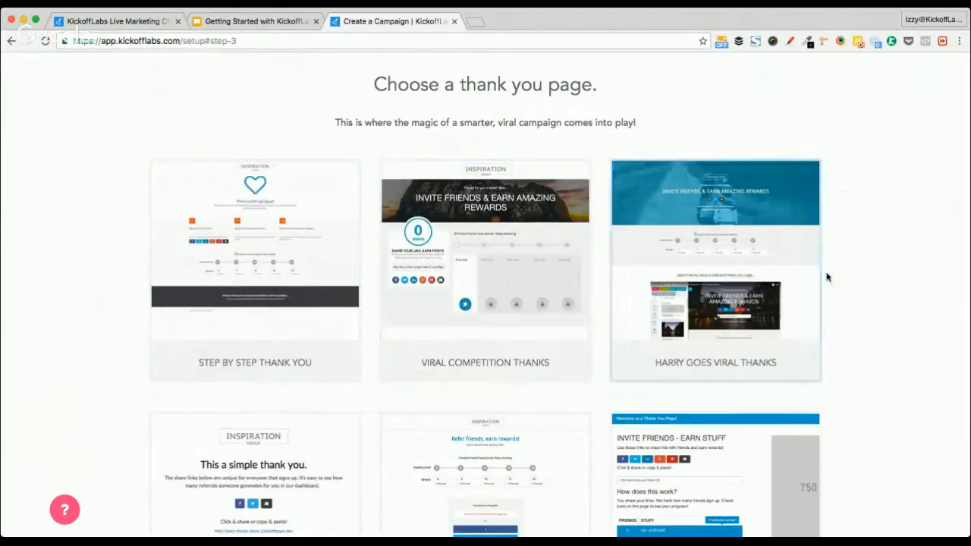
scroll(849, 280, down, 4)
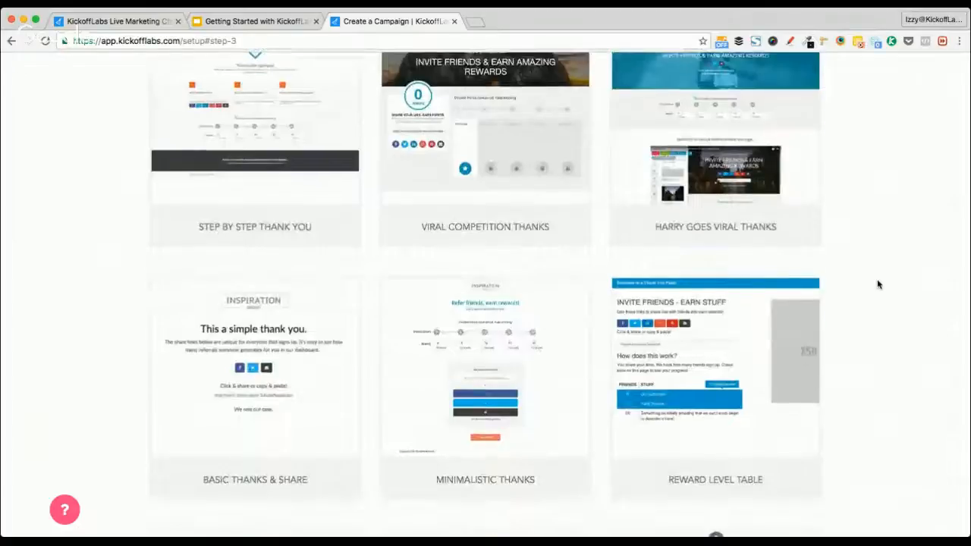
scroll(877, 284, up, 3)
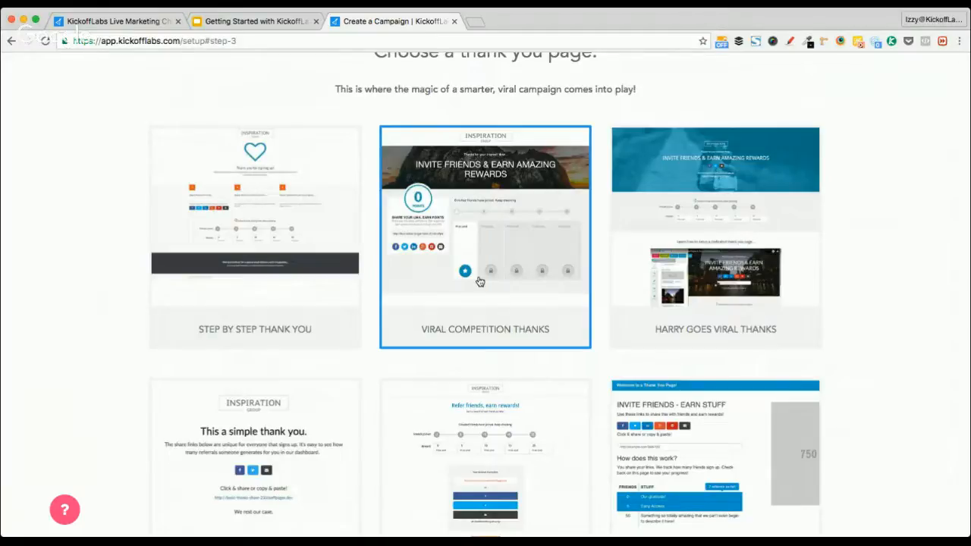
Try Harry Goes Viral Thanks, then select the Step By Step Thank You template
click(617, 281)
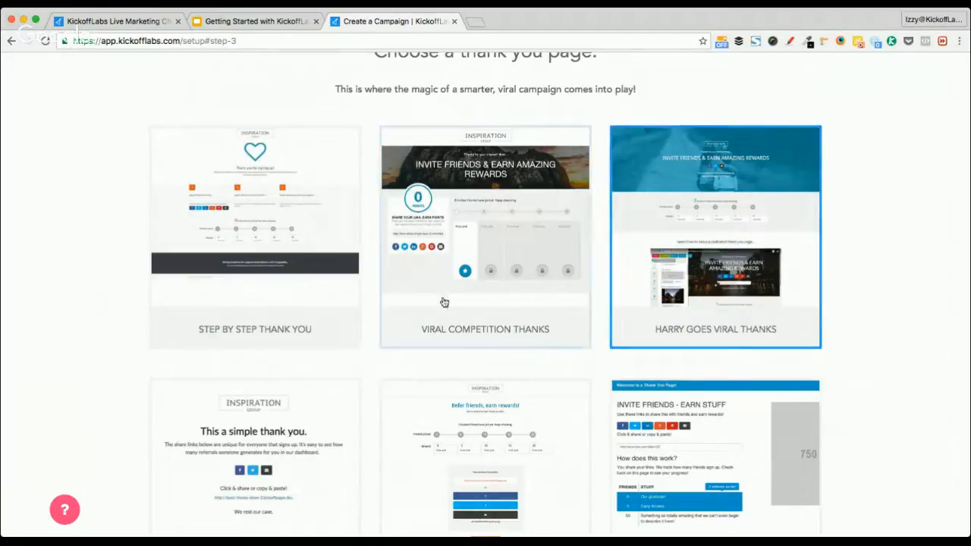
scroll(262, 360, down, 1)
click(260, 189)
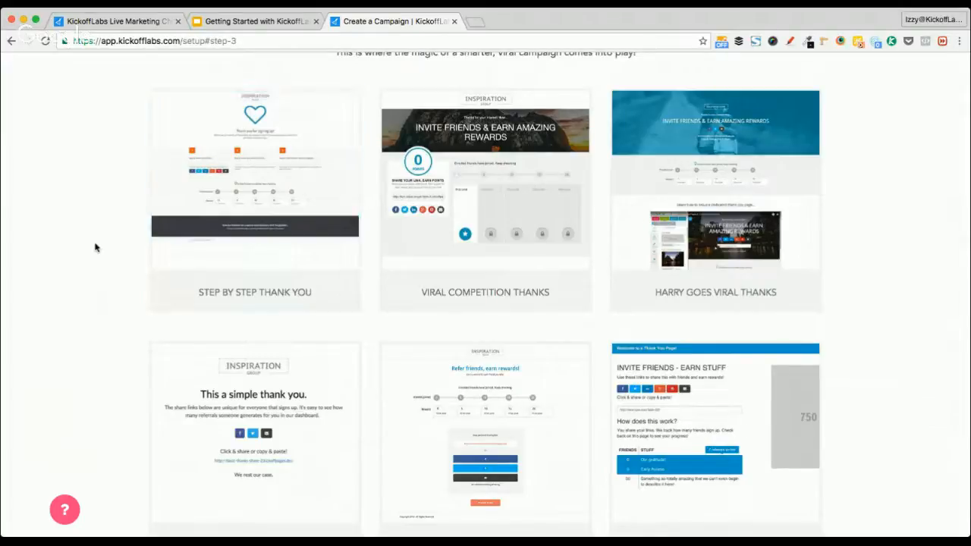
Review the remaining setup choices and create the campaign
scroll(23, 303, down, 3)
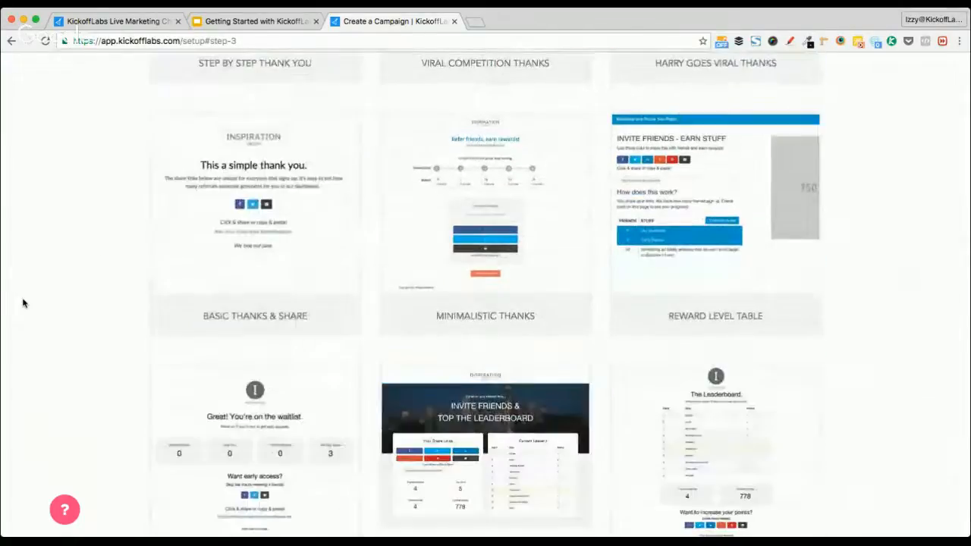
scroll(878, 253, down, 1)
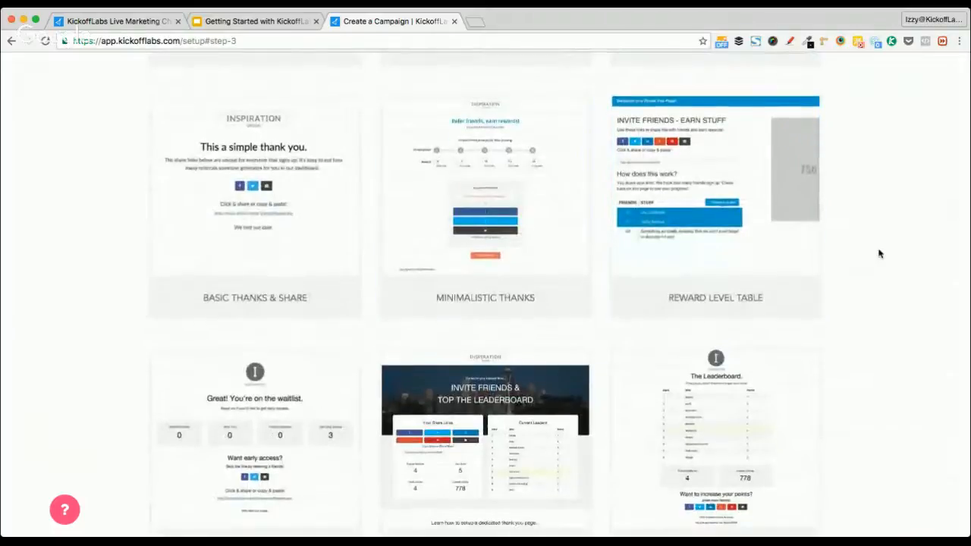
scroll(682, 218, down, 2)
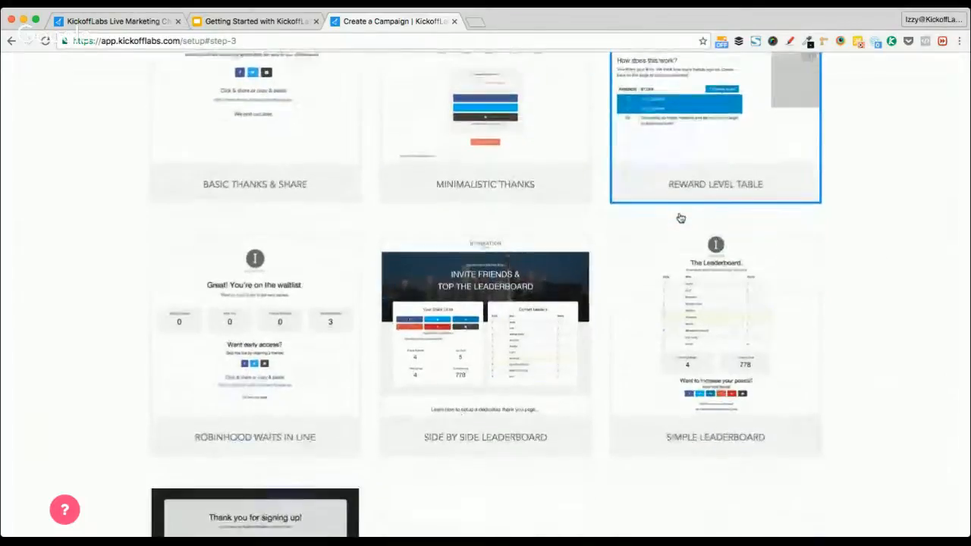
scroll(680, 219, down, 1)
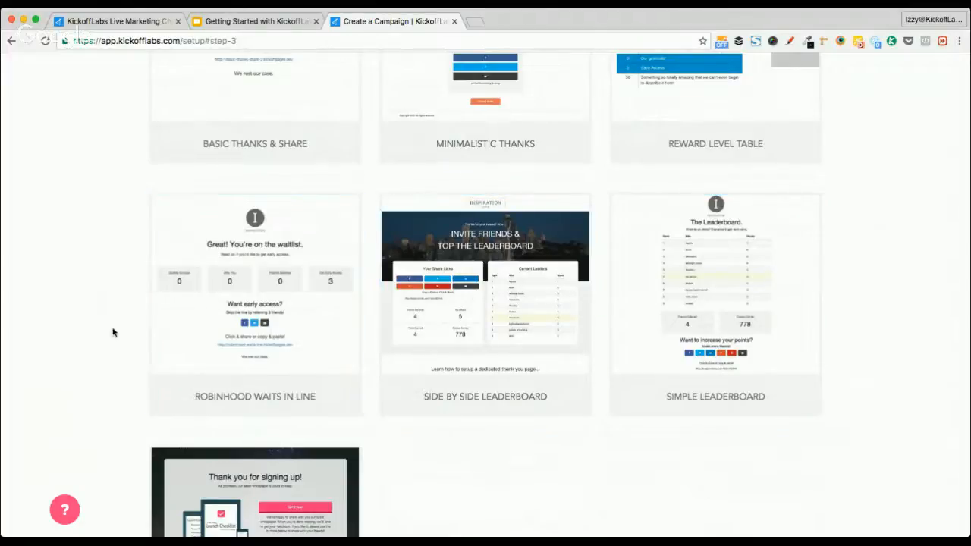
scroll(113, 331, down, 3)
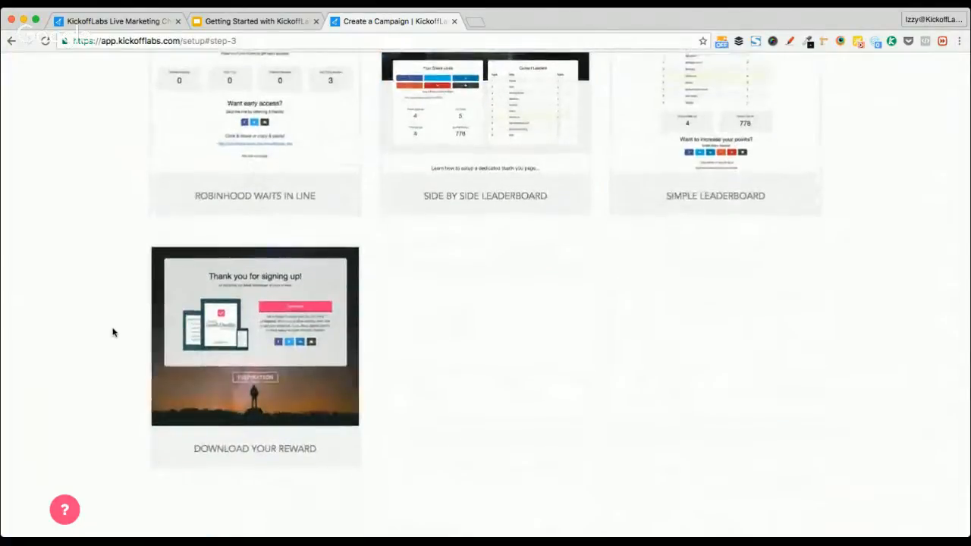
scroll(113, 331, up, 5)
scroll(113, 331, up, 2)
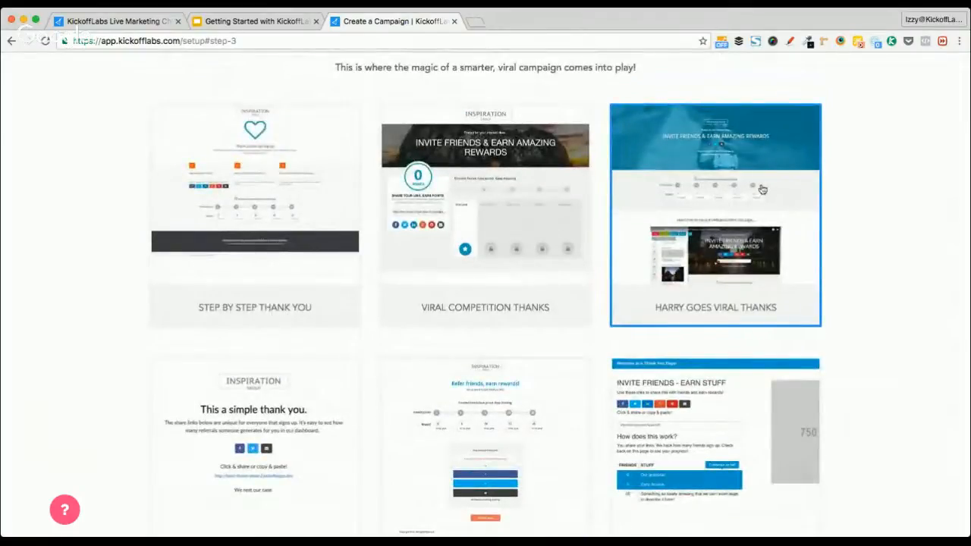
scroll(783, 195, down, 10)
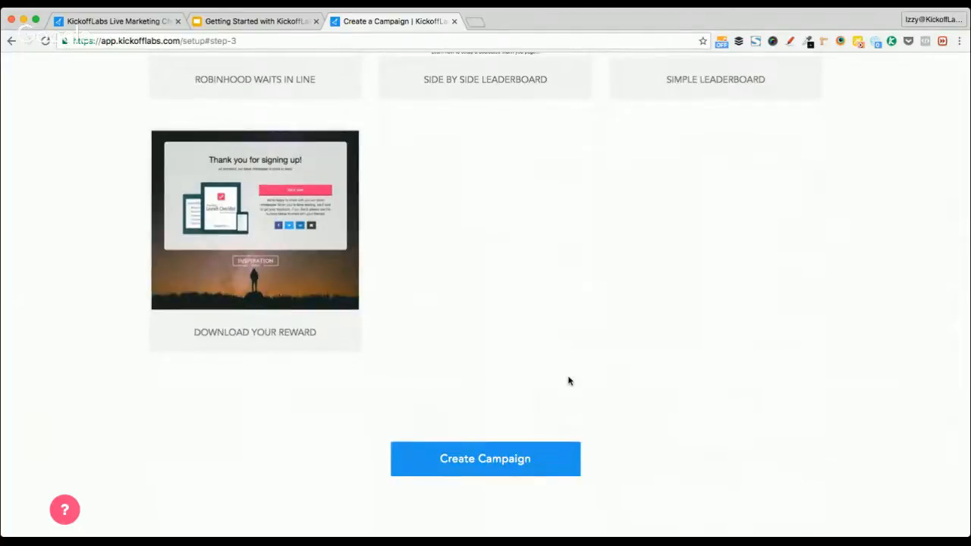
click(522, 458)
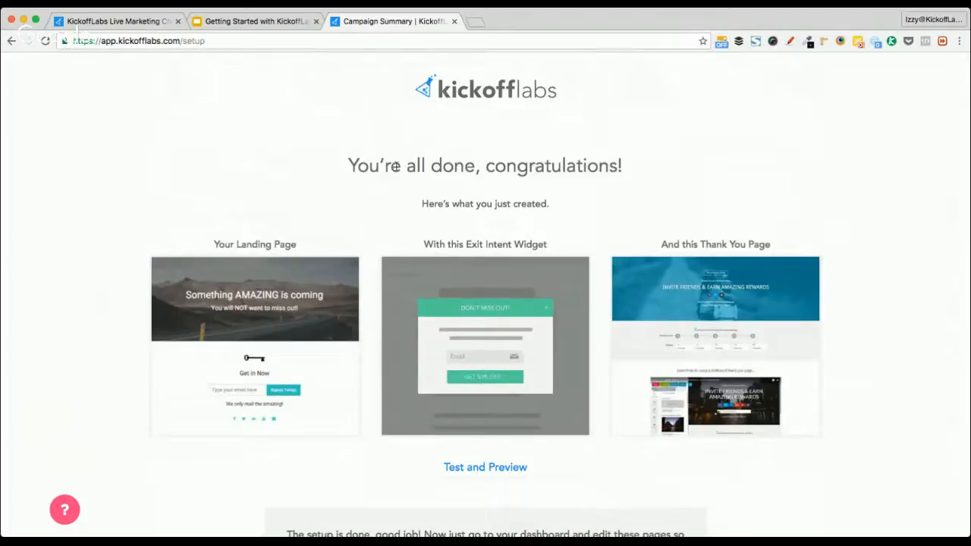
Scroll the Campaign Summary to see the page previews and setup-complete message
scroll(84, 256, down, 3)
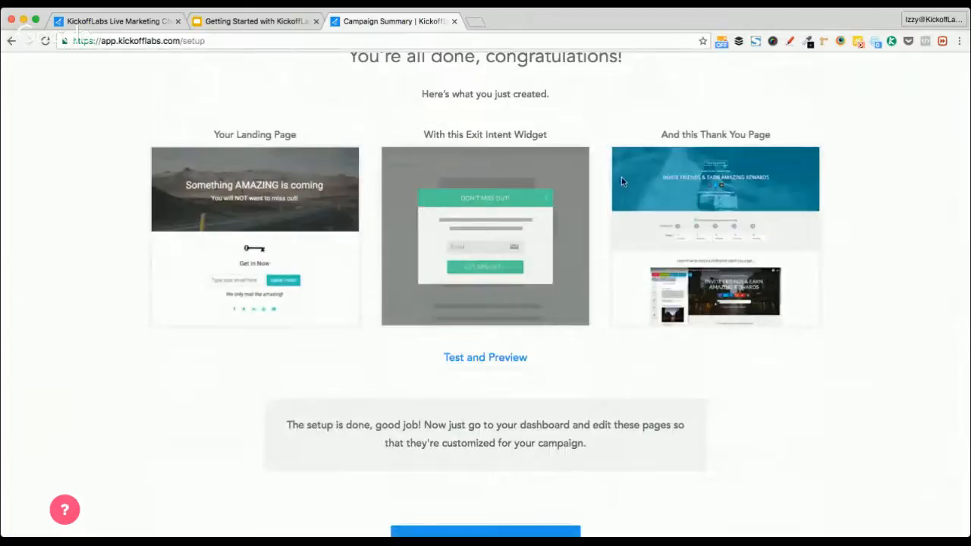
Preview the live landing page, dismiss the exit popup, and submit a test signup e-mail
click(472, 362)
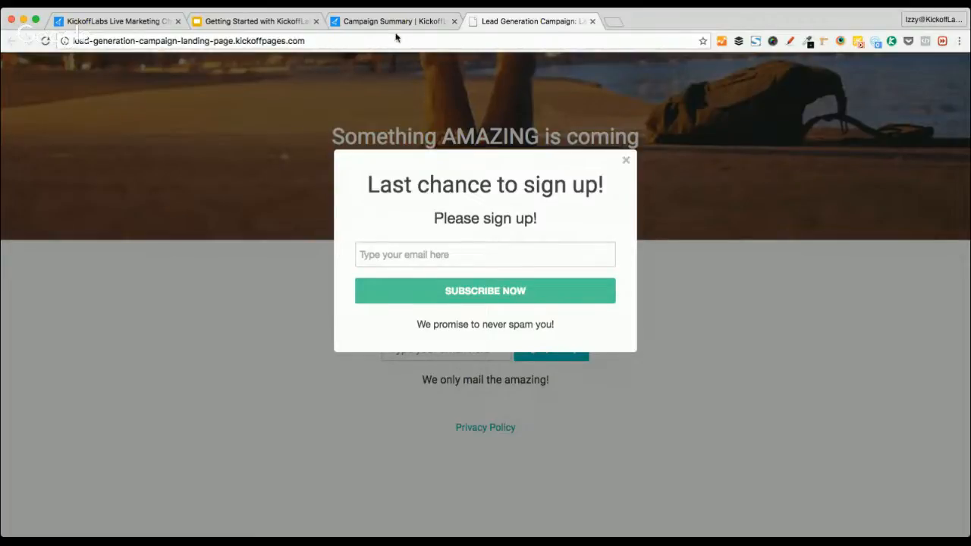
click(627, 164)
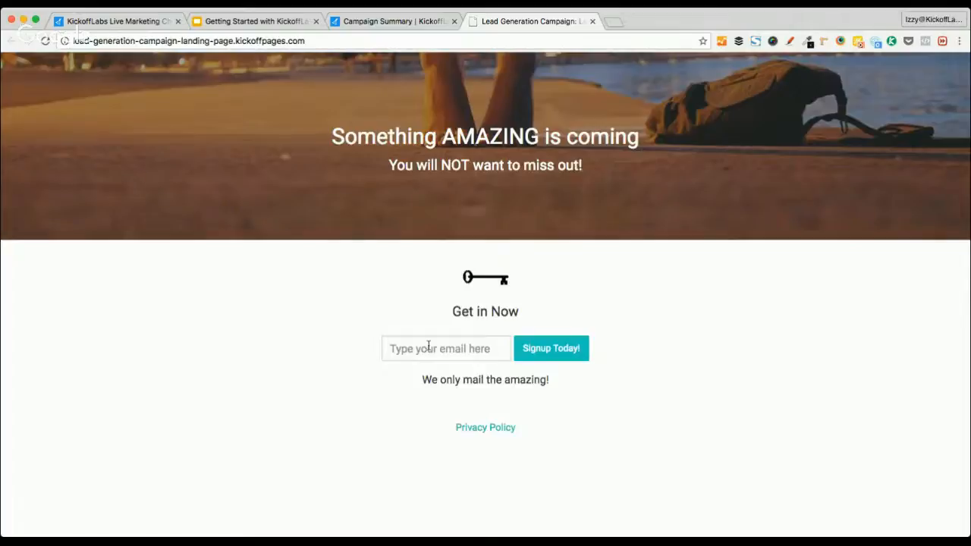
click(428, 349)
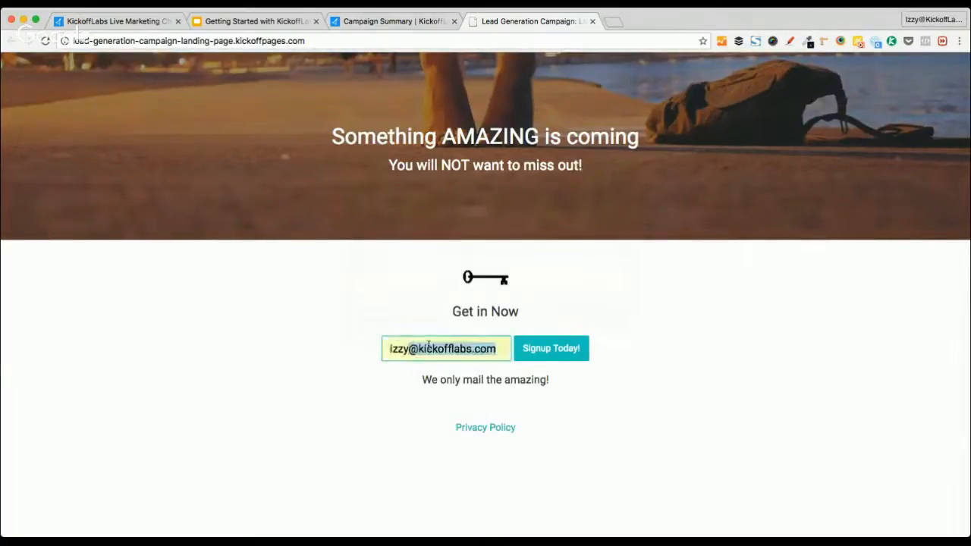
key(Tab)
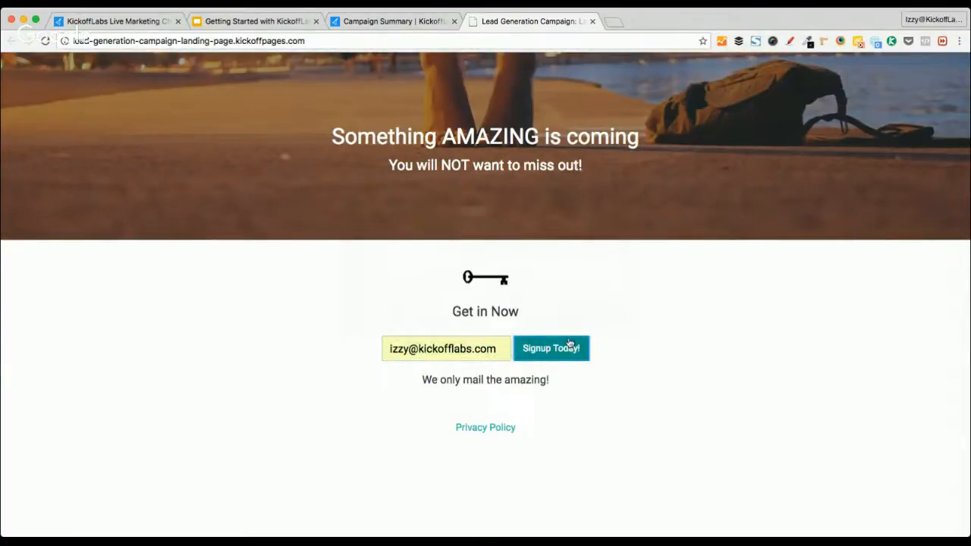
click(569, 346)
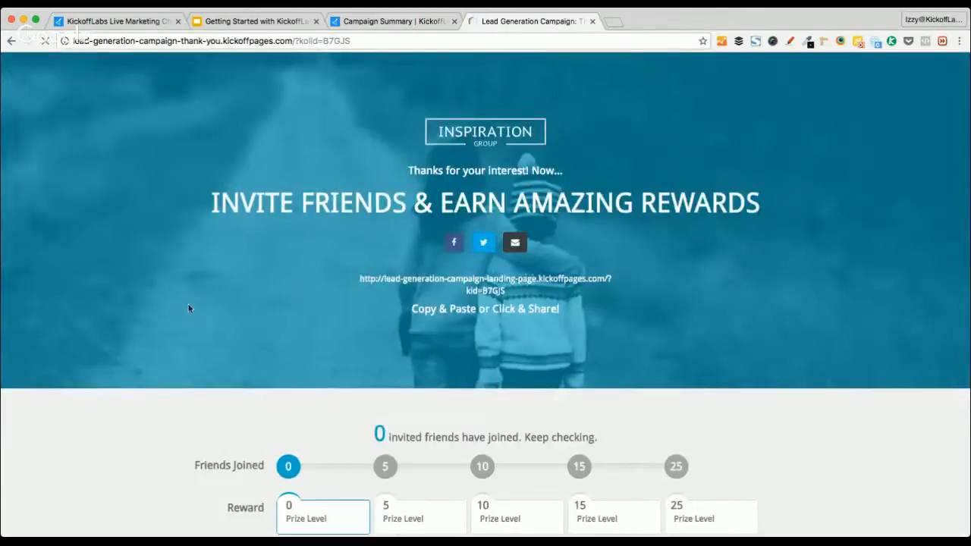
Review the resulting thank-you page, then close the preview tab
scroll(189, 308, down, 2)
scroll(189, 308, down, 1)
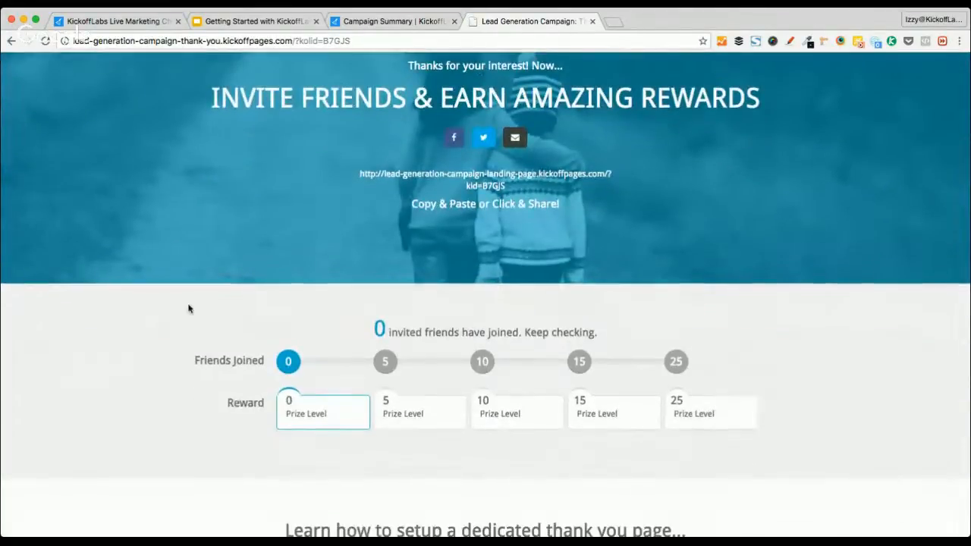
scroll(189, 308, up, 3)
scroll(189, 308, down, 3)
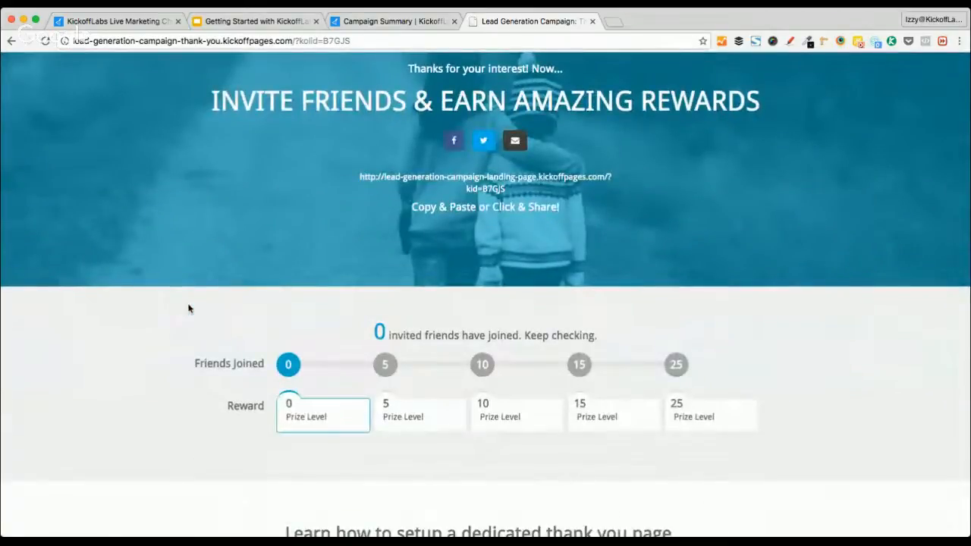
scroll(189, 308, down, 5)
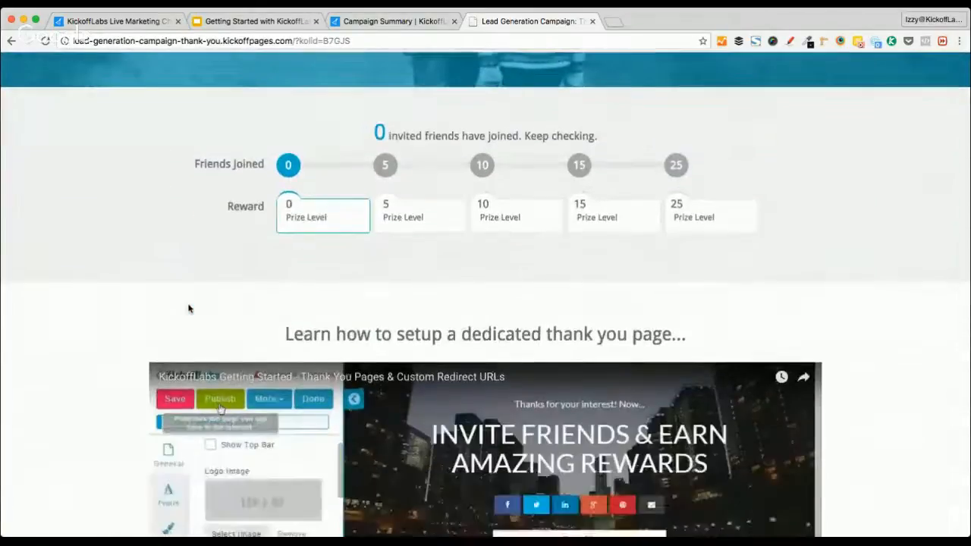
scroll(189, 308, up, 8)
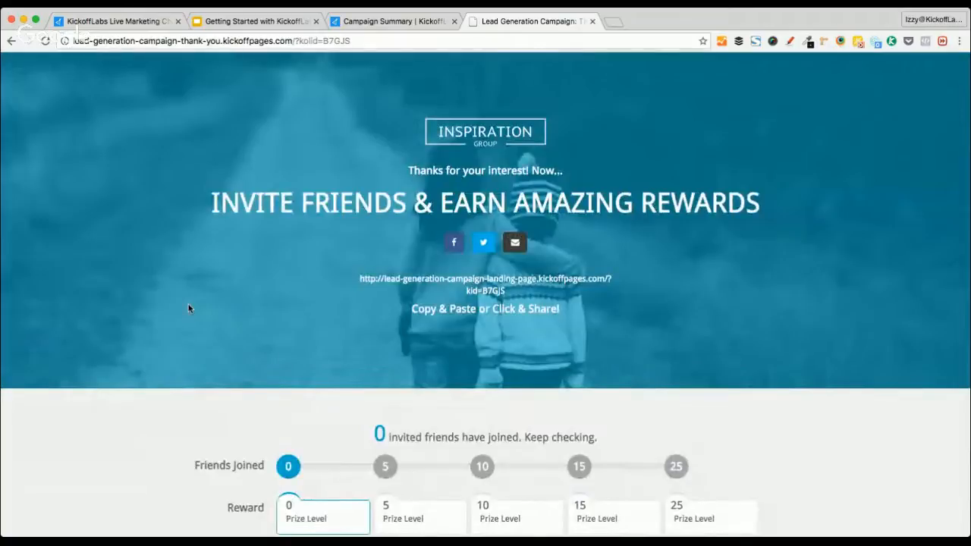
scroll(189, 308, down, 1)
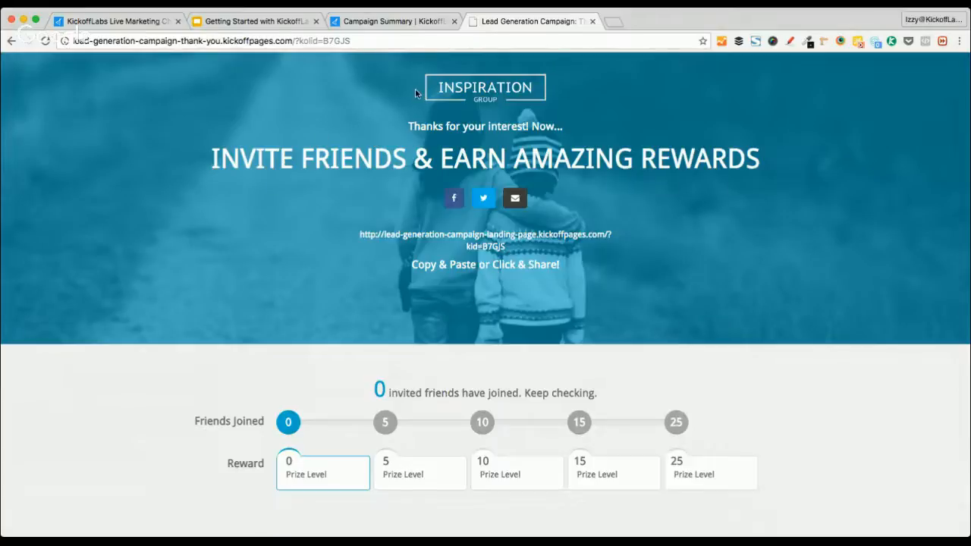
scroll(295, 252, up, 1)
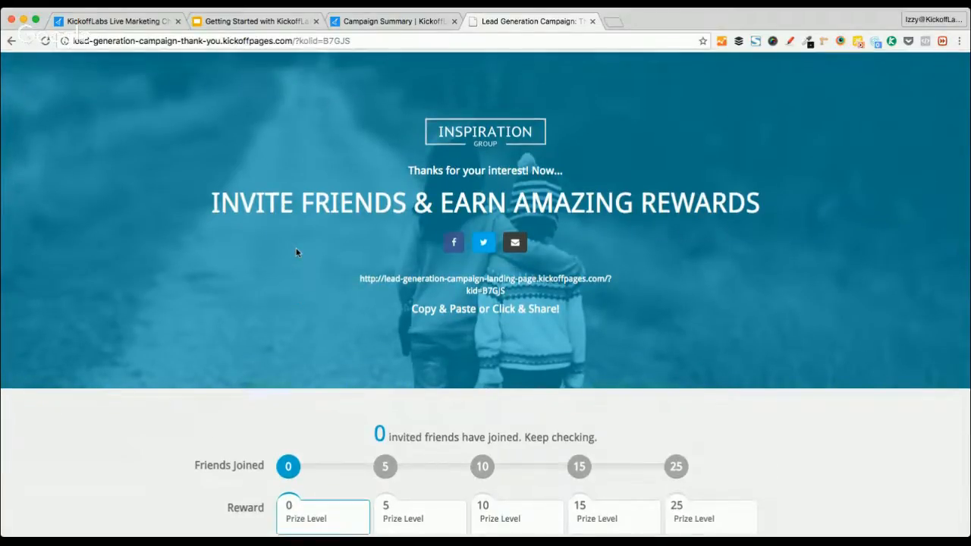
scroll(296, 252, down, 2)
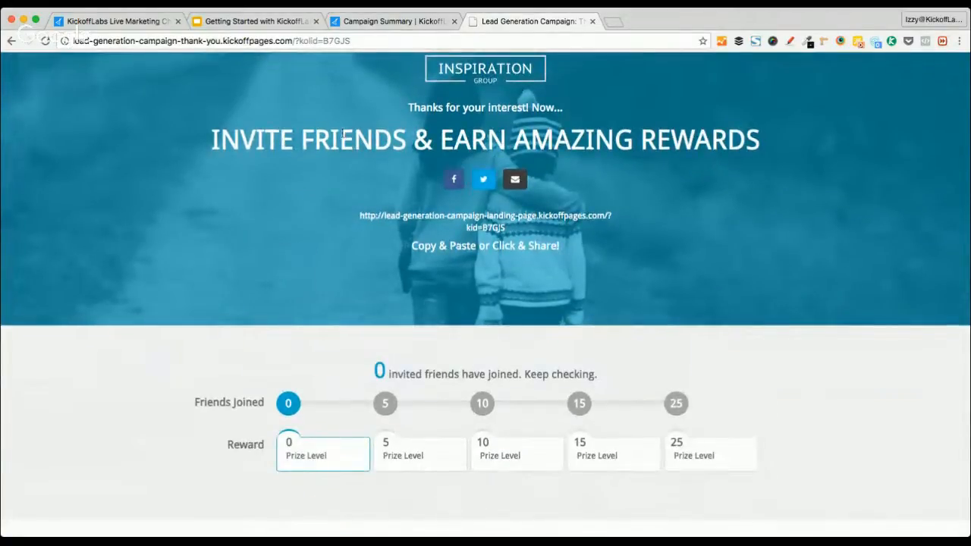
scroll(297, 275, left, 5)
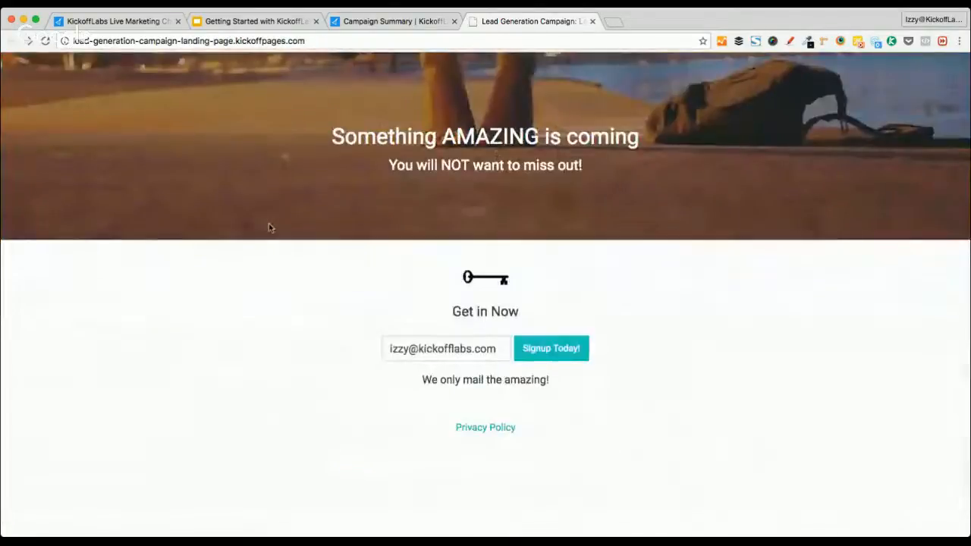
click(162, 21)
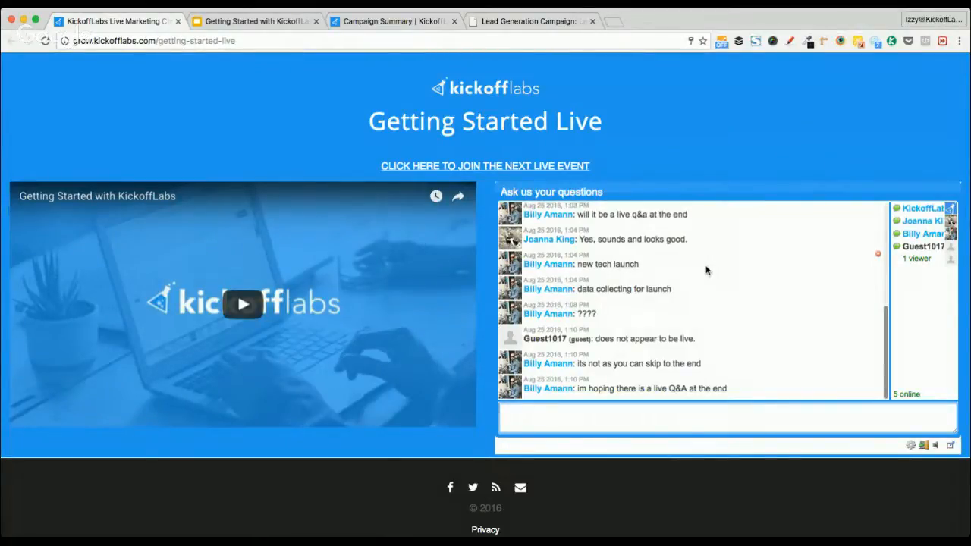
click(513, 22)
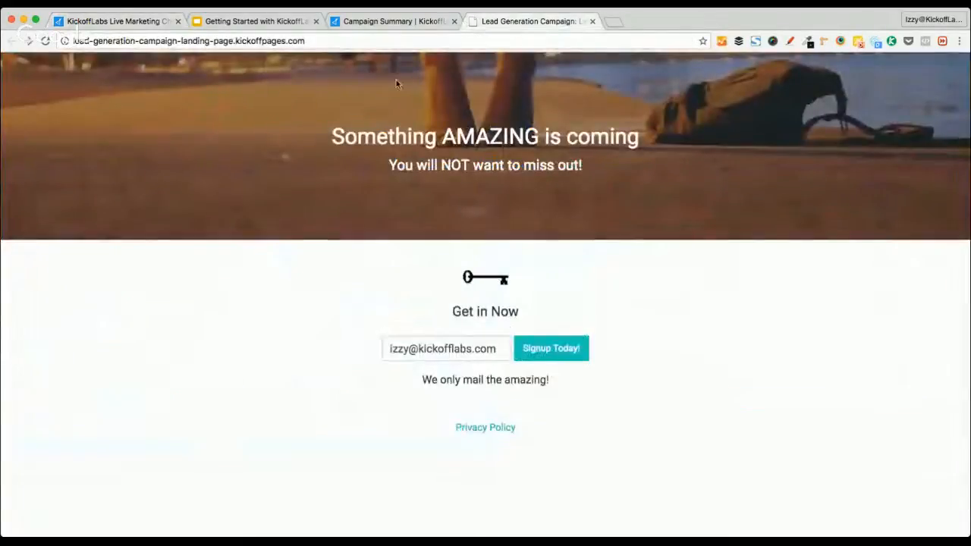
click(592, 21)
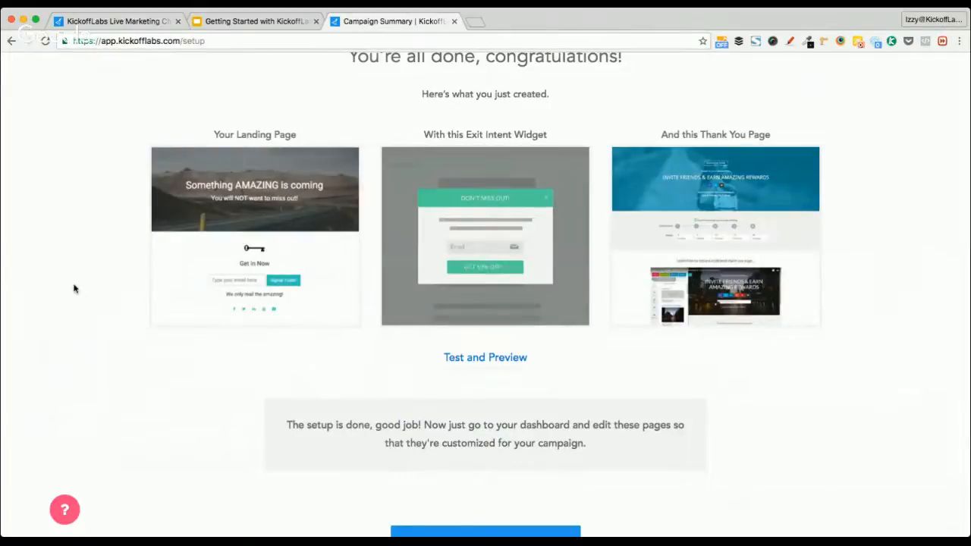
Scroll through the Campaign Summary and go to the campaign dashboard
scroll(83, 140, up, 3)
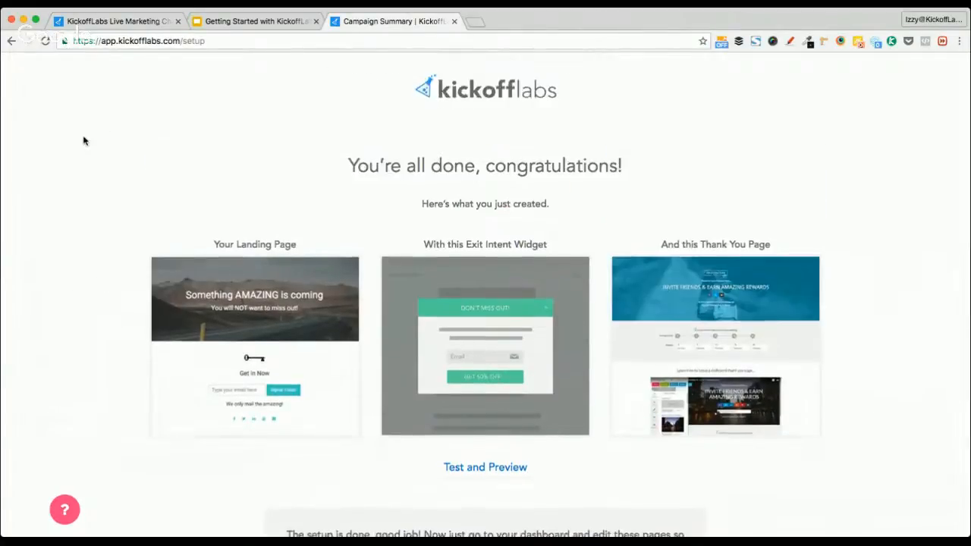
scroll(83, 141, down, 5)
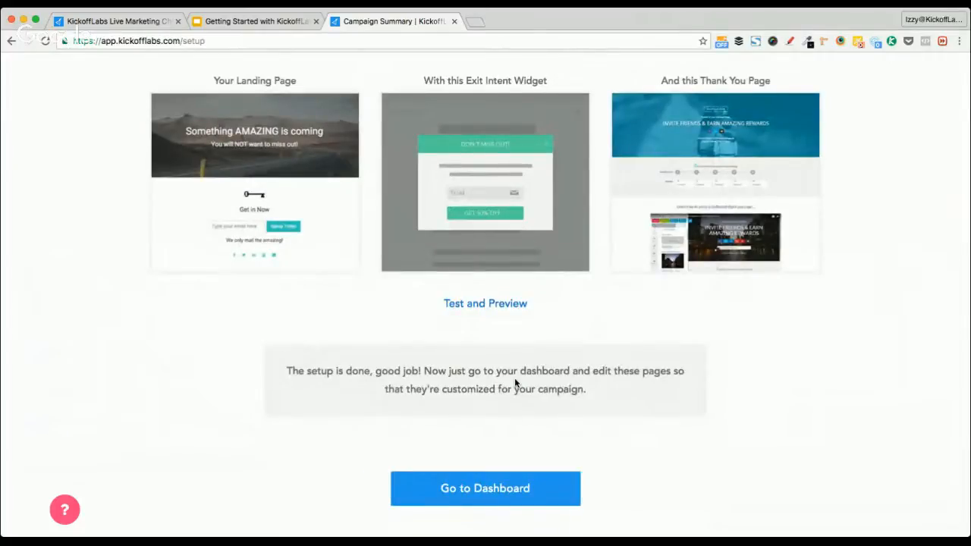
scroll(425, 396, down, 1)
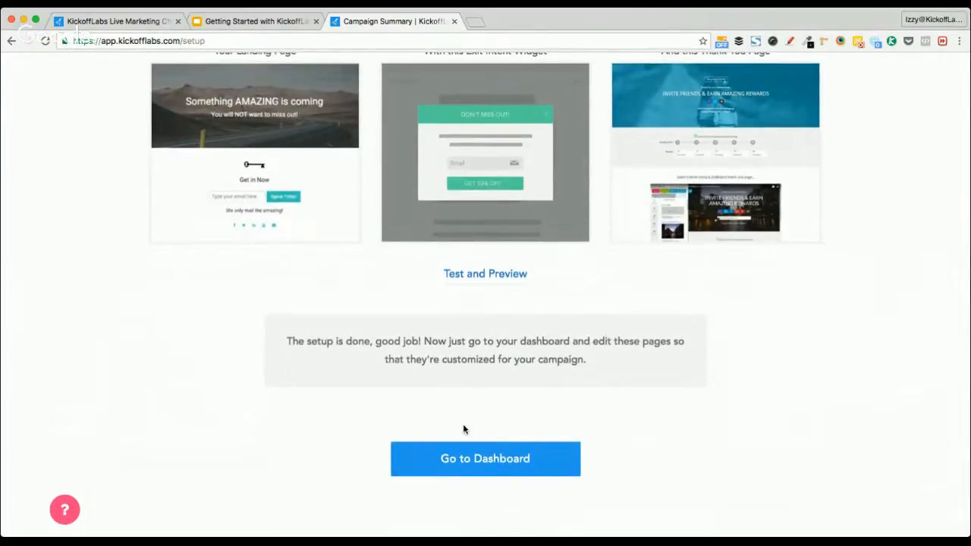
click(460, 458)
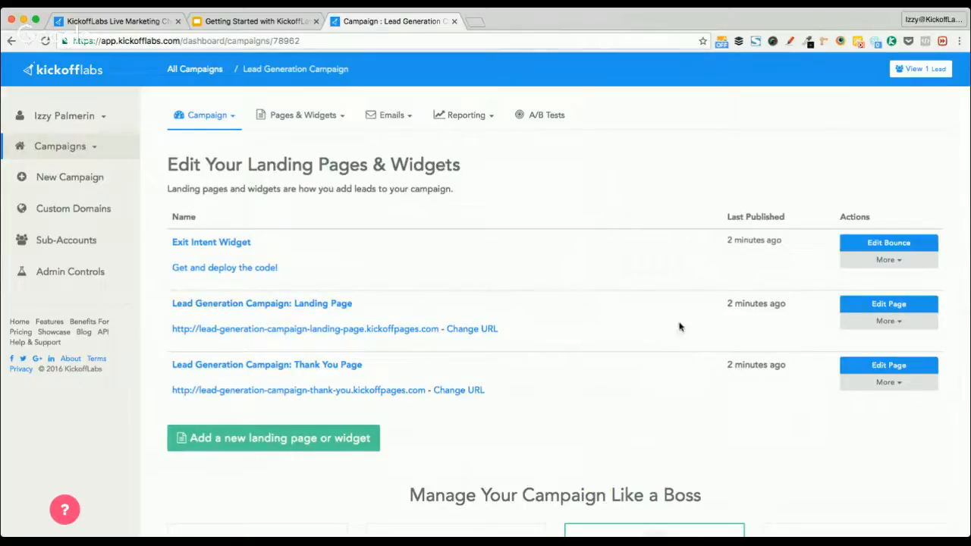
Open the landing page in the editor and type 'My Amazing Business is launching' into the headline
click(879, 306)
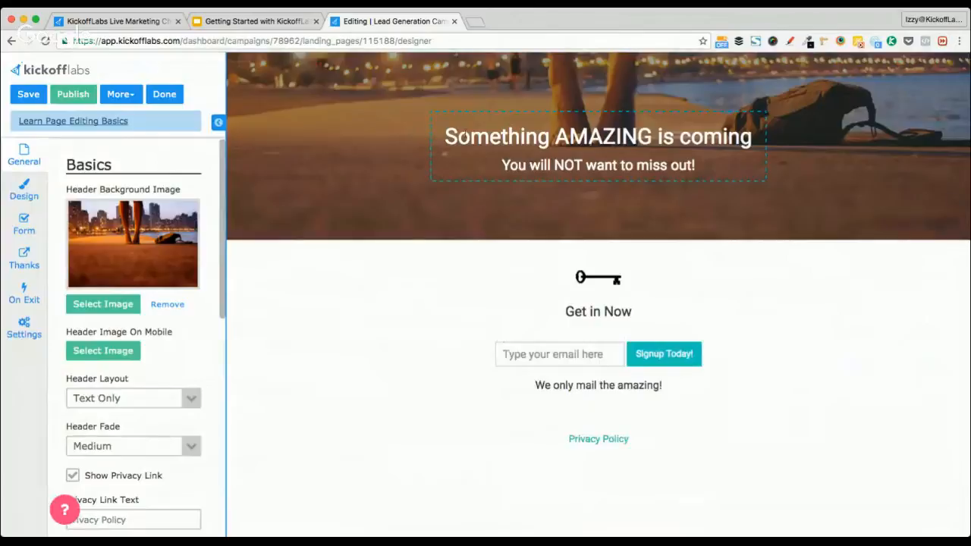
triple_click(513, 136)
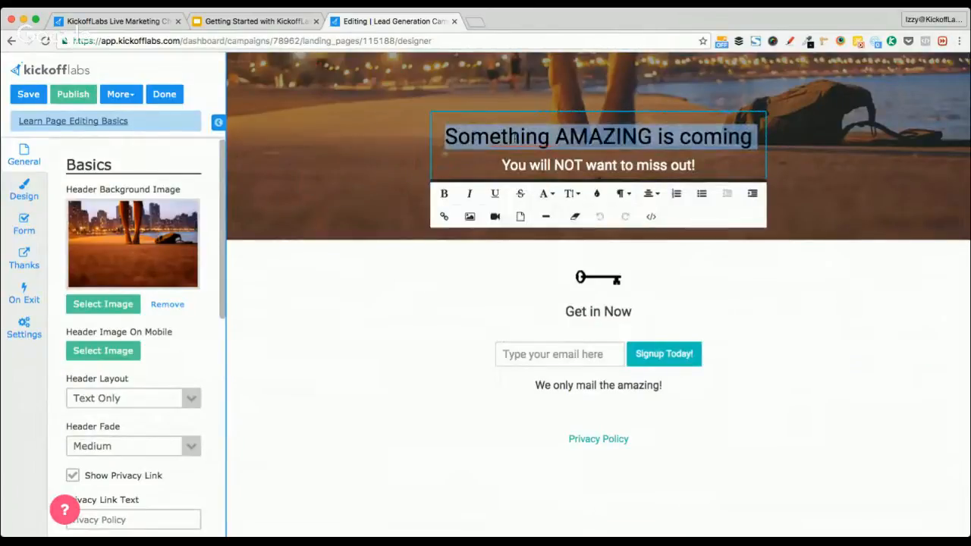
key(Left)
key(Right)
key(Left)
key(alt+shift+Right)
key(alt+shift+Right)
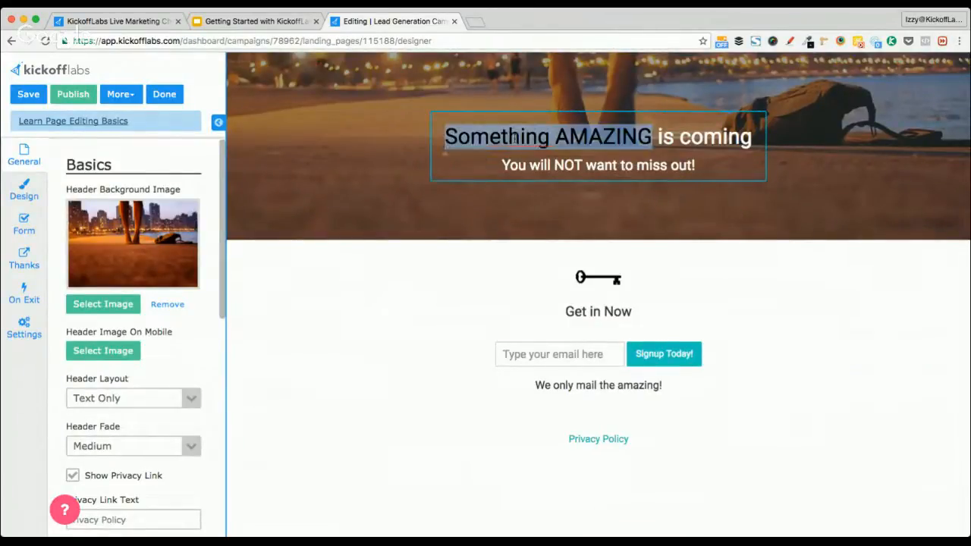
key(alt+shift+Right)
key(alt+shift+Right)
text(My)
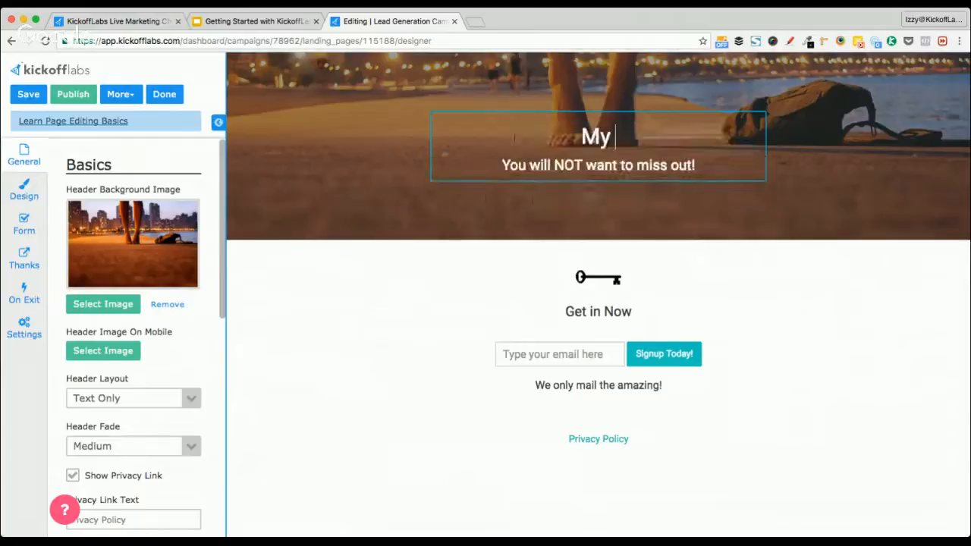
text( Amazing Busi)
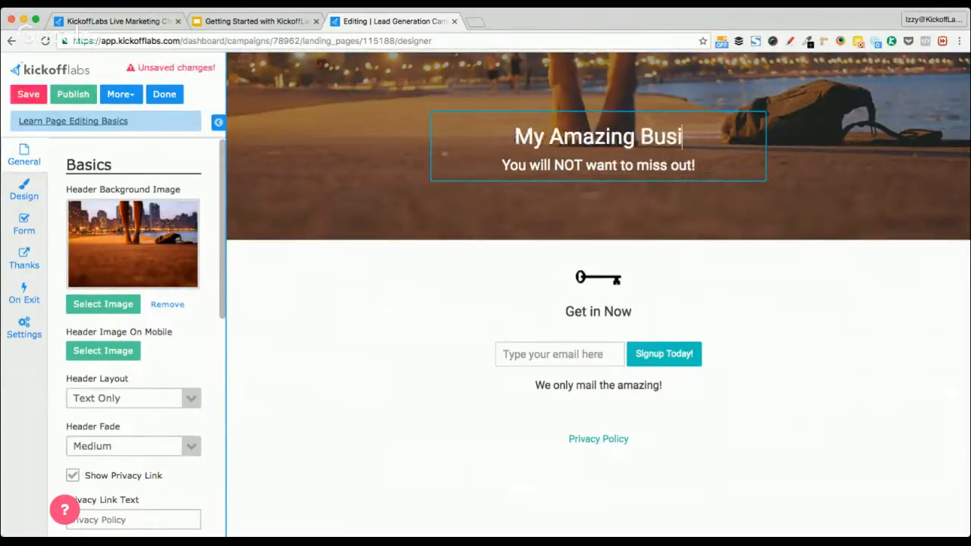
text(ness is launching)
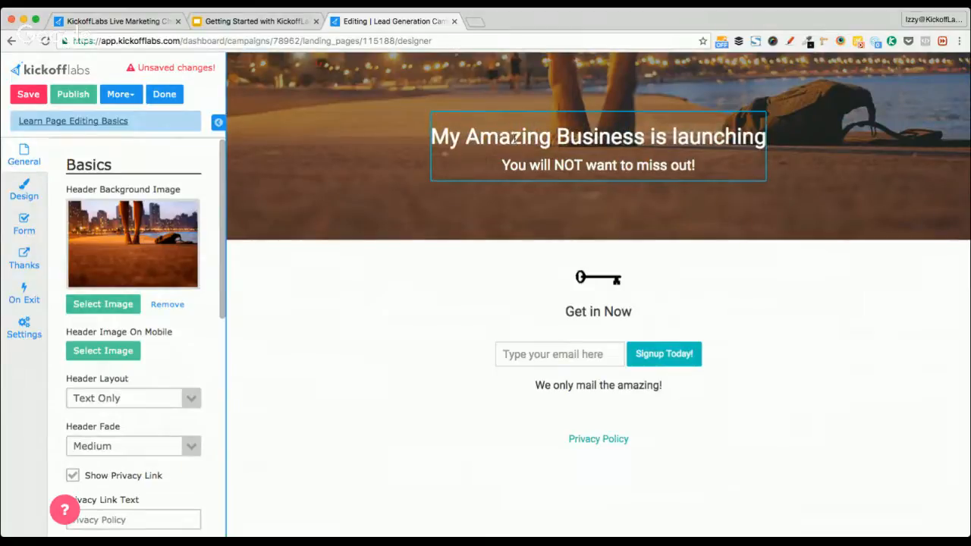
Rewrite the headline as 'Your Life is about to improve with this new product.'
key(Down)
key(super+Left)
key(Up)
key(super+Left)
key(shift+alt+Right)
key(shift+alt+Right)
key(shift+alt+Right)
key(shift+alt+Right)
key(shift+alt+Right)
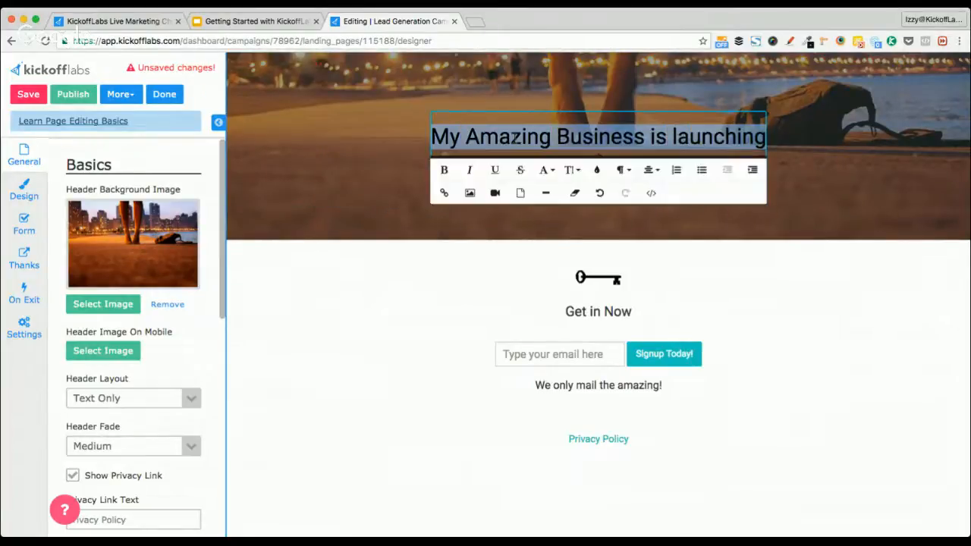
text(Your Li)
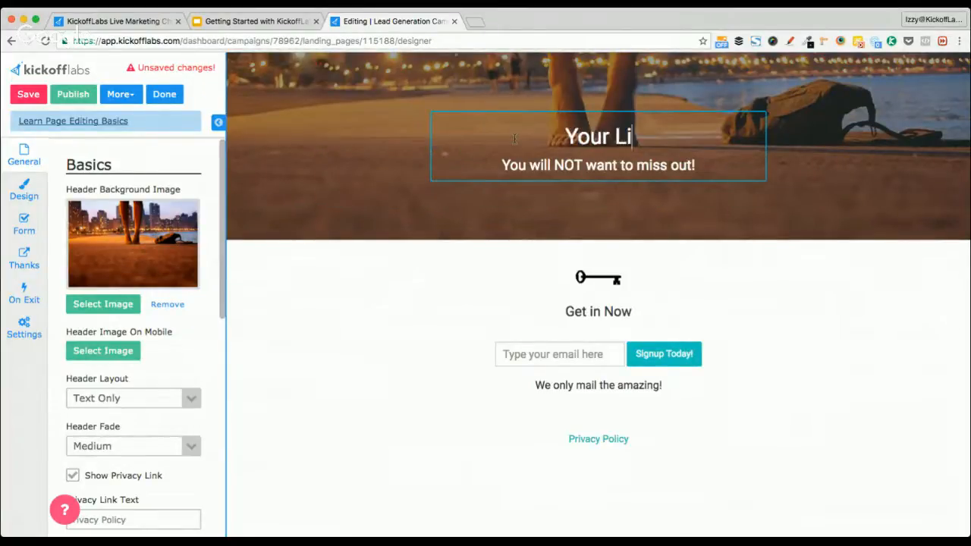
text(fe is about )
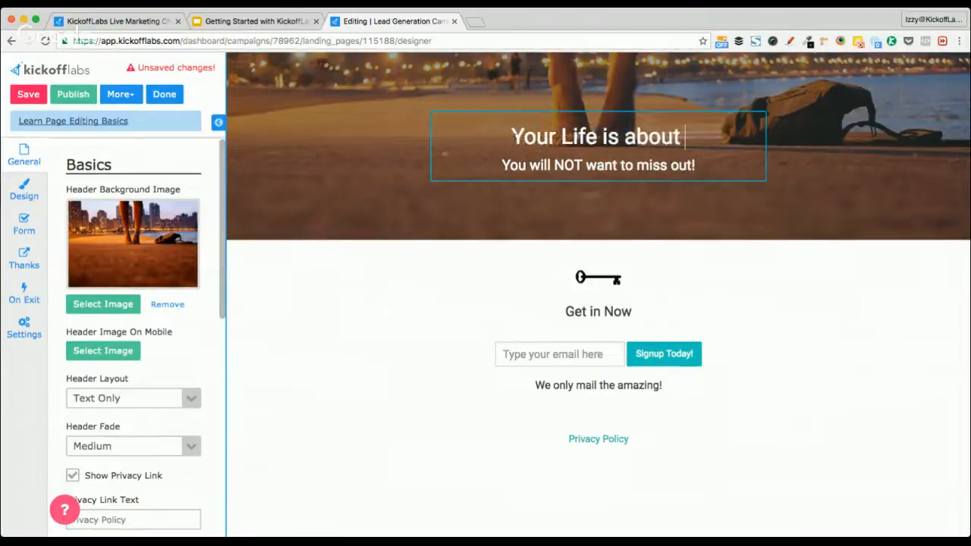
text(to improve with)
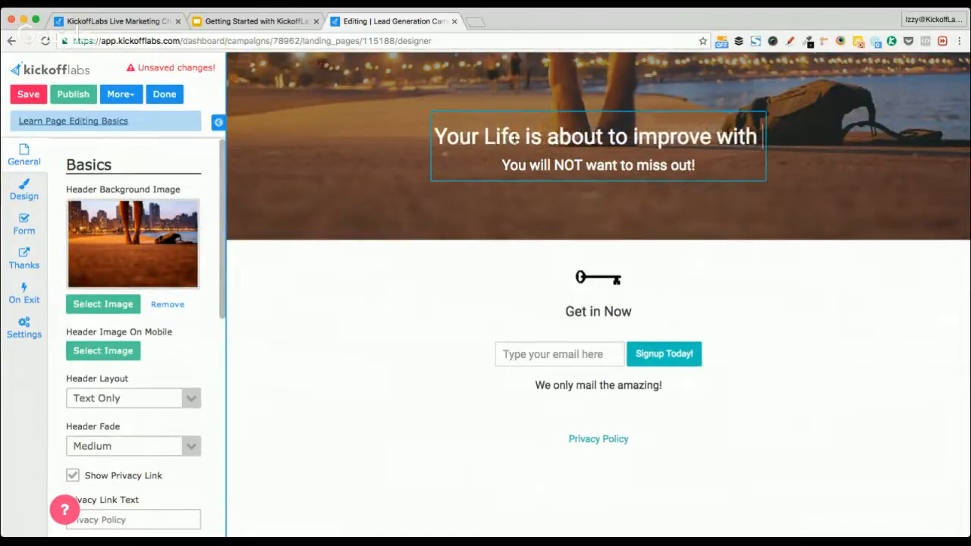
text( this new prov)
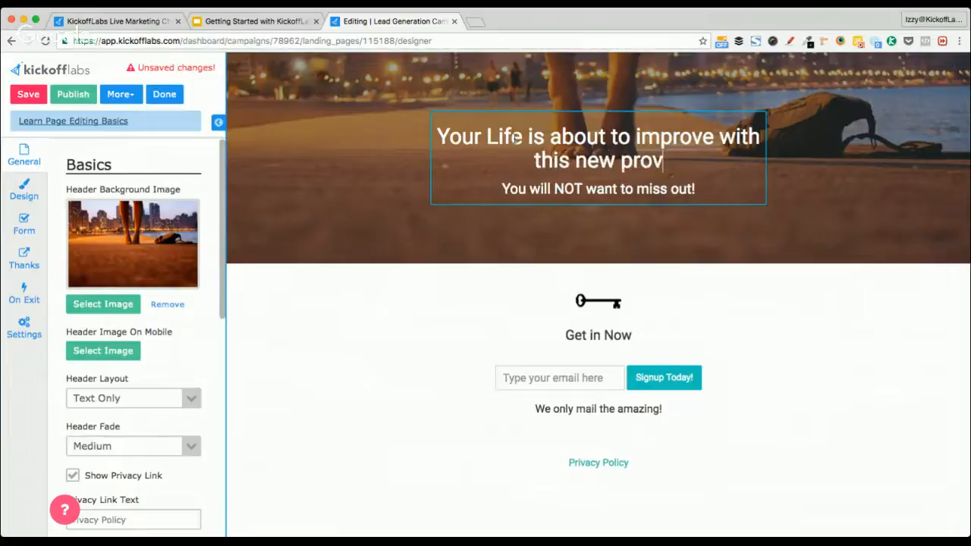
key(BackSpace)
text(duct)
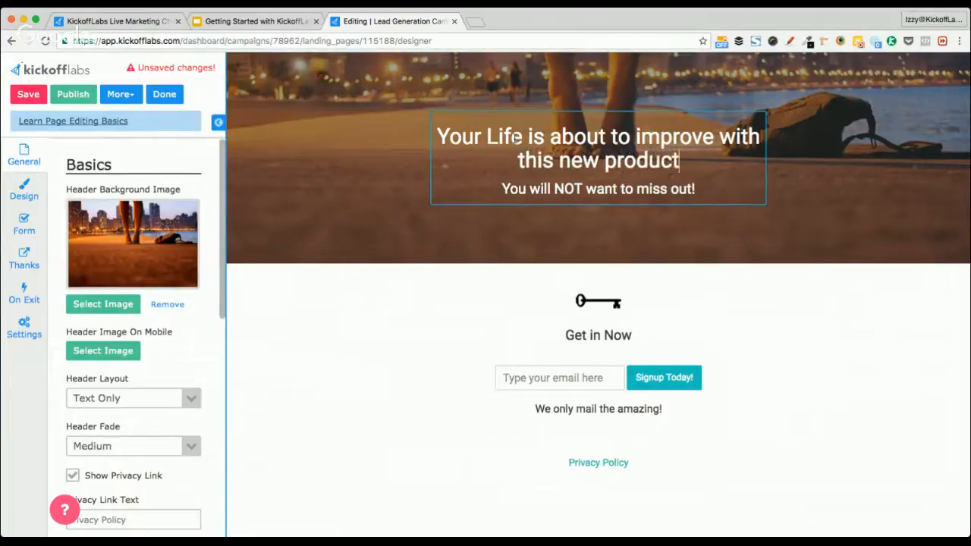
text(.)
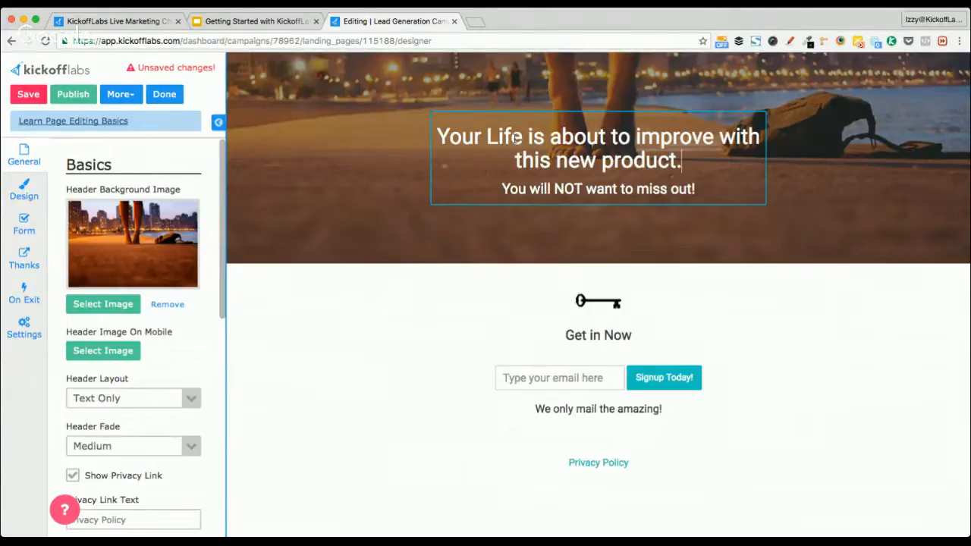
key(Tab)
key(shift+End)
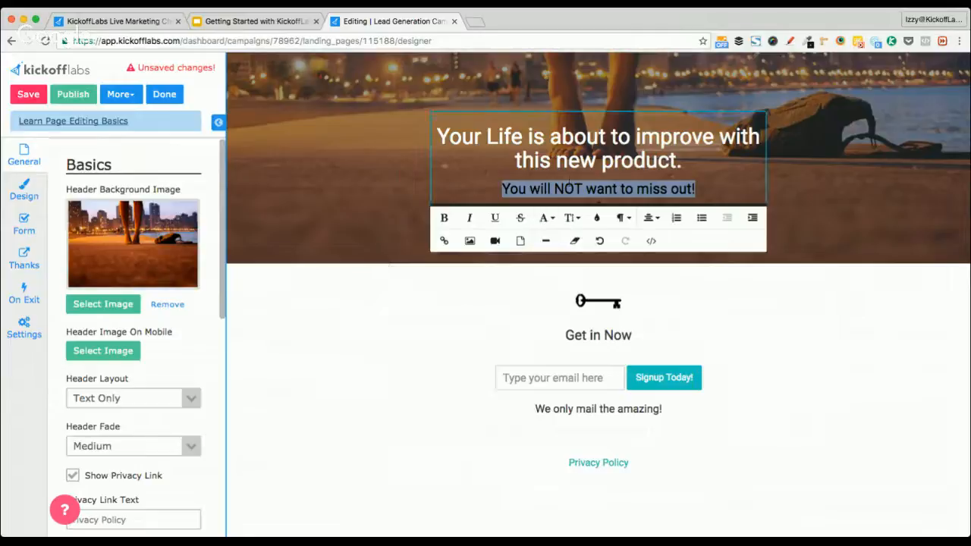
Finish editing the headline and bring up the Header Background Image chooser
triple_click(467, 134)
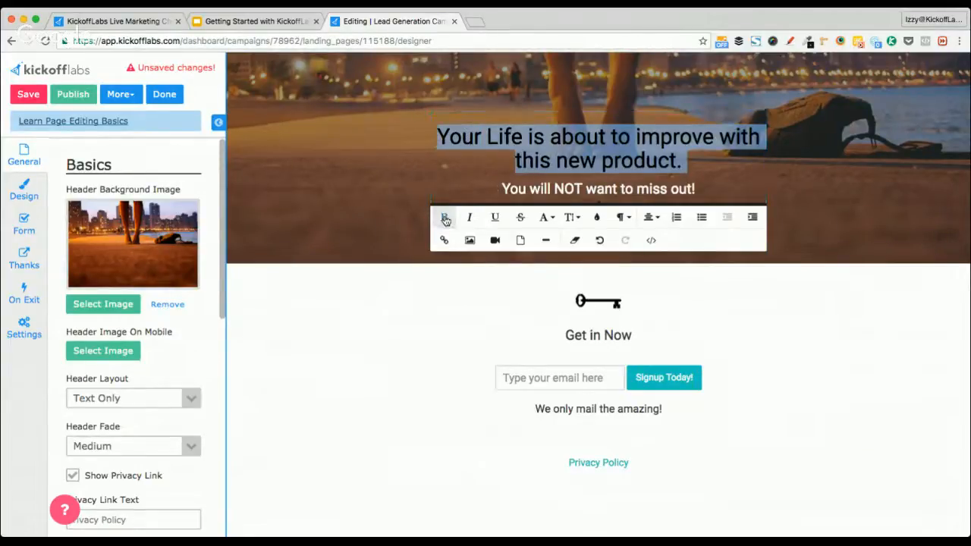
click(370, 319)
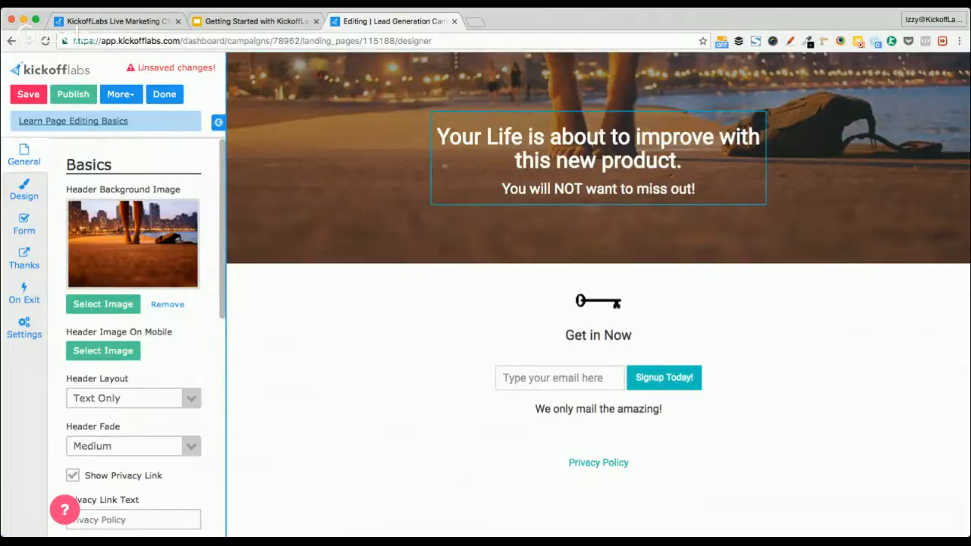
click(686, 160)
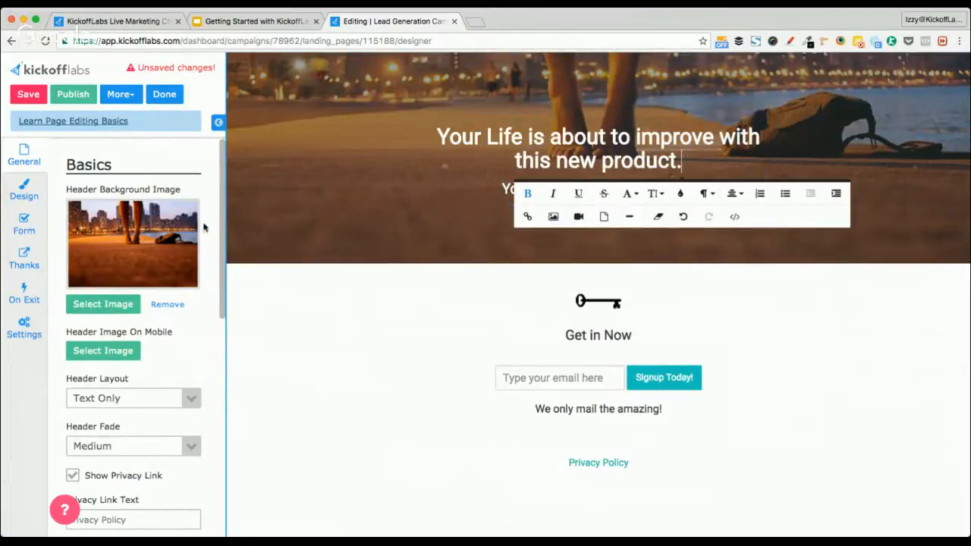
click(118, 305)
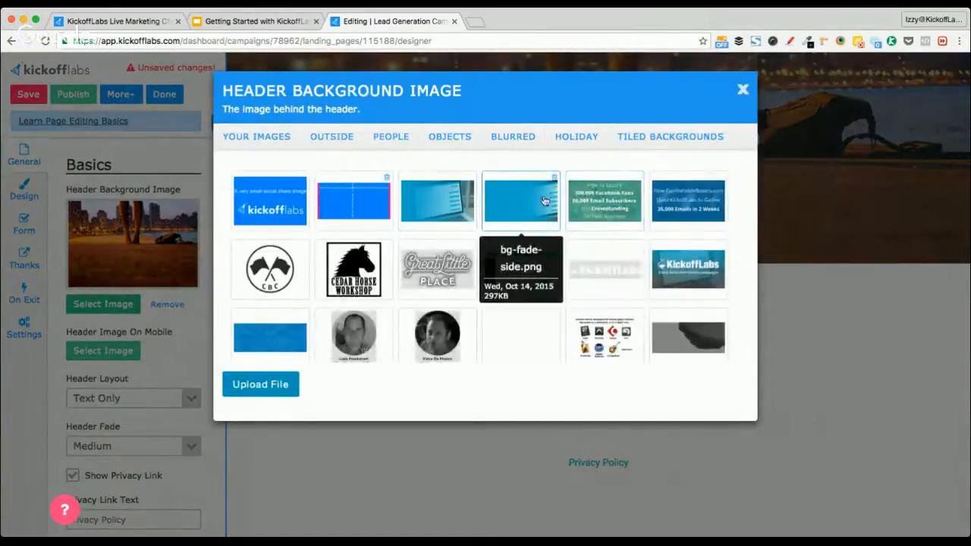
Set bg-fade-side.png as the header background image
click(531, 201)
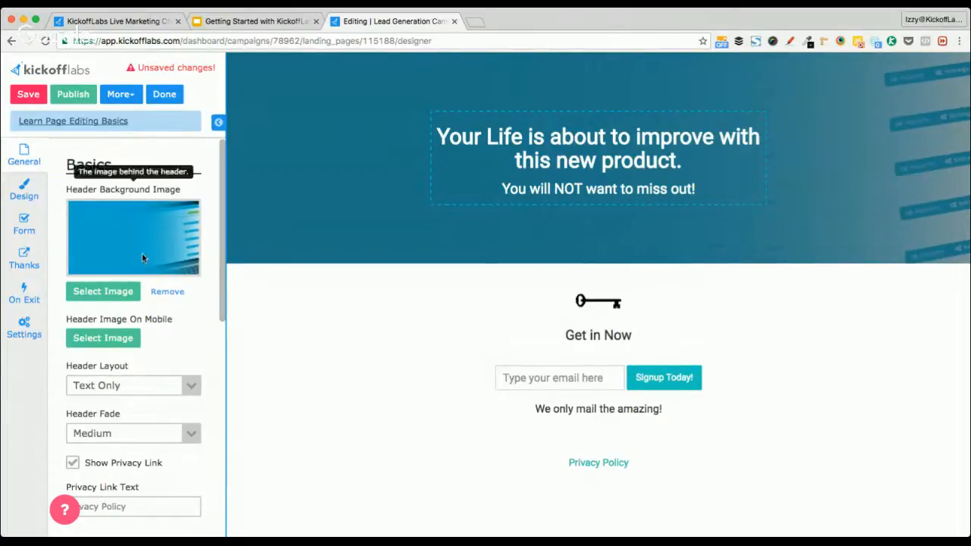
scroll(205, 341, down, 2)
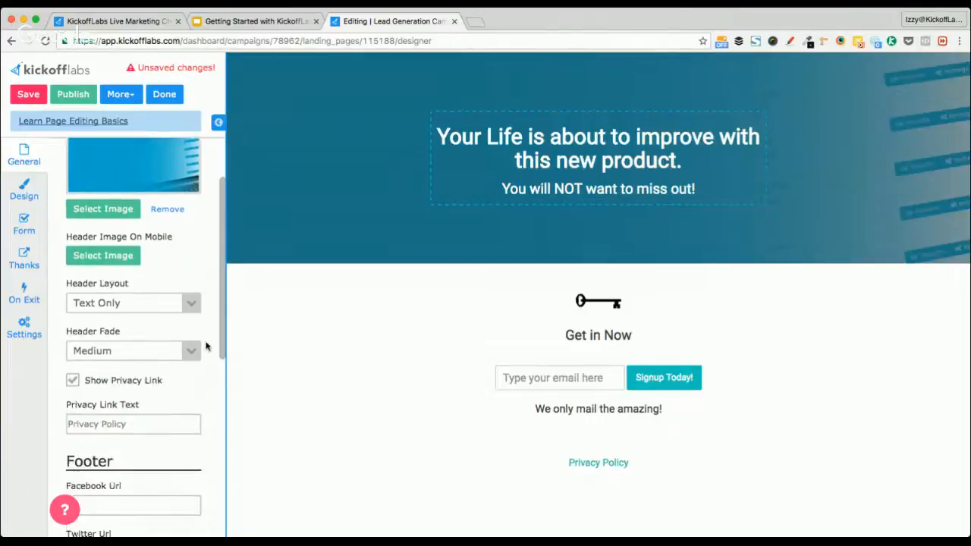
scroll(205, 347, down, 2)
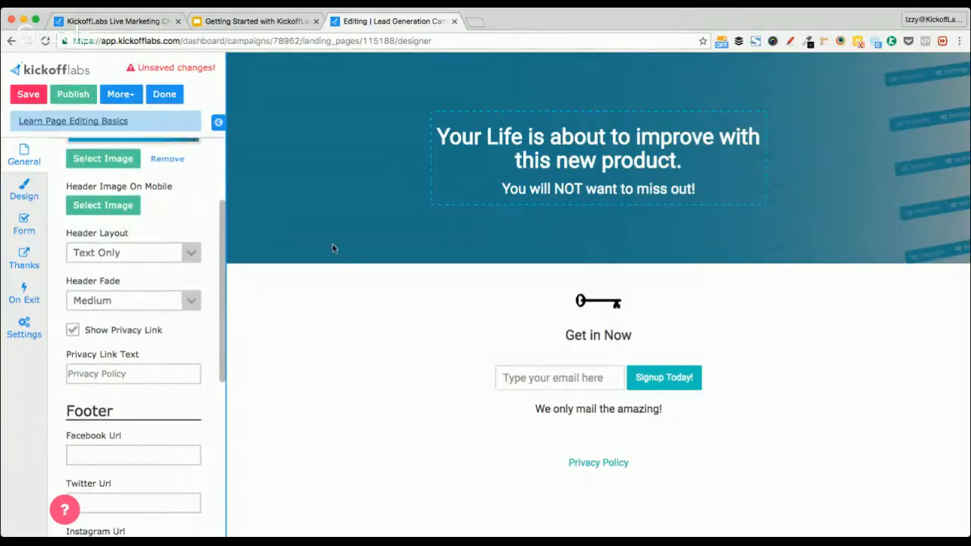
scroll(193, 202, up, 4)
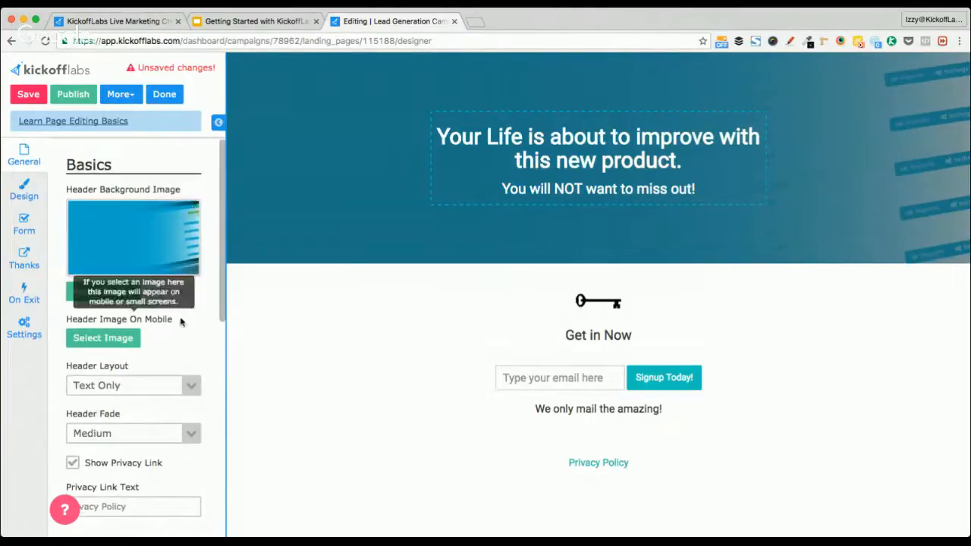
scroll(212, 313, down, 1)
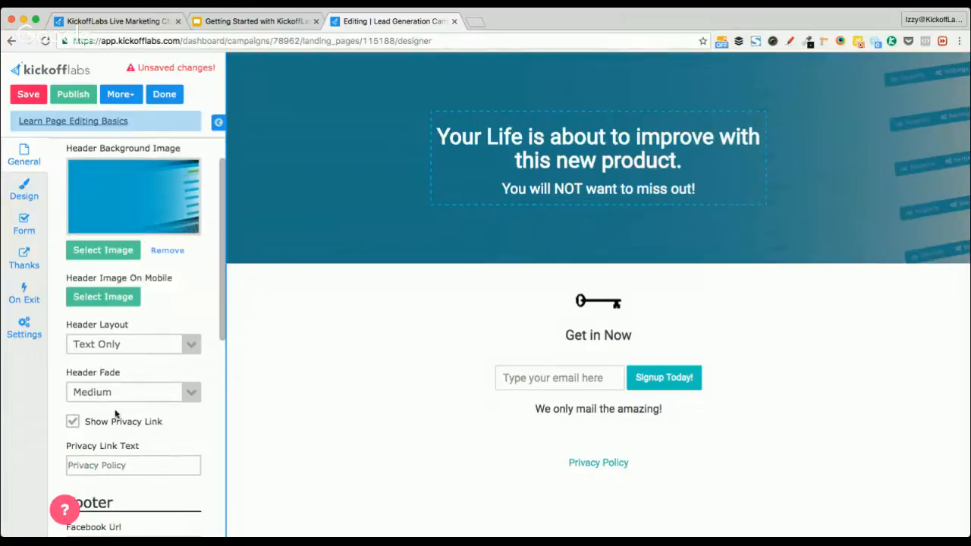
Turn off Show Privacy Link so the Privacy Policy link disappears
click(72, 422)
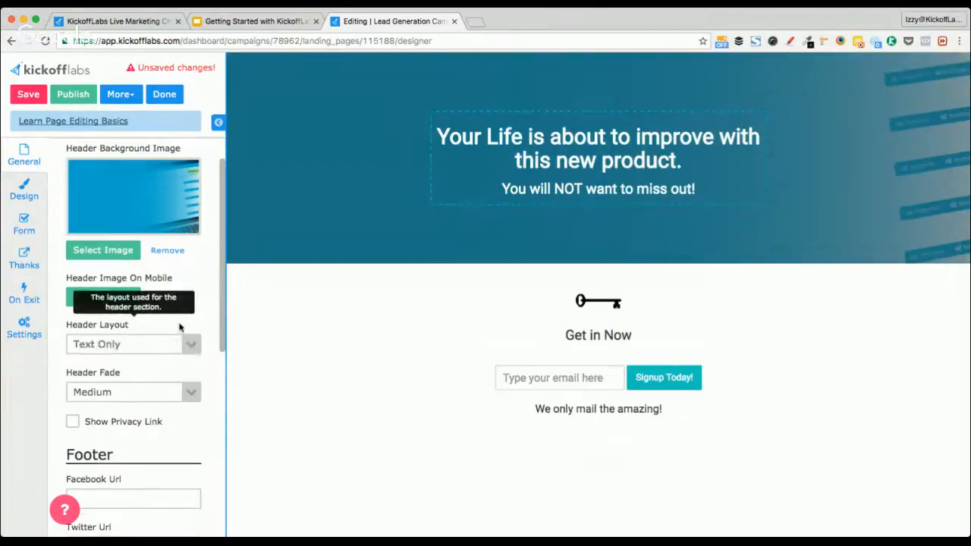
scroll(180, 326, down, 3)
scroll(180, 326, down, 2)
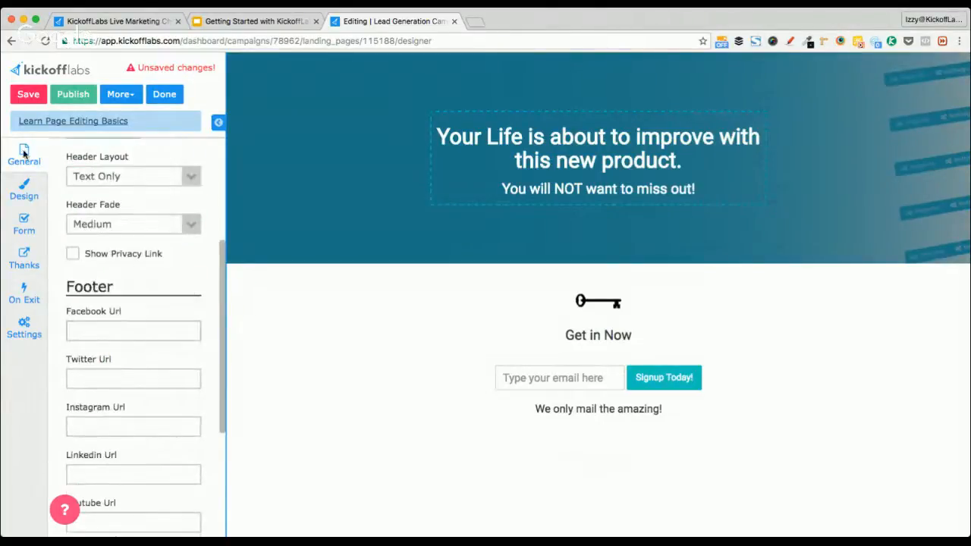
scroll(184, 288, up, 5)
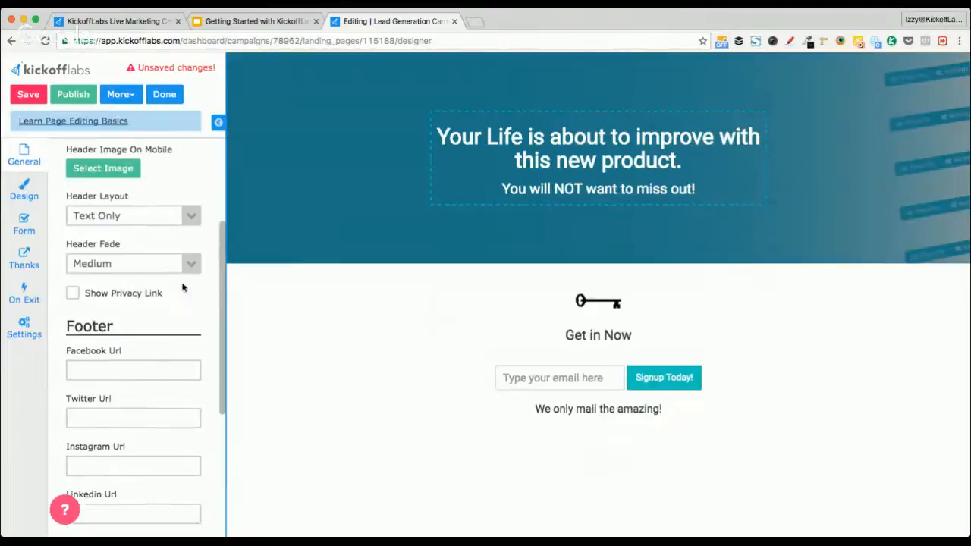
On the Design tab, set the headline font to Roboto Slab
click(29, 197)
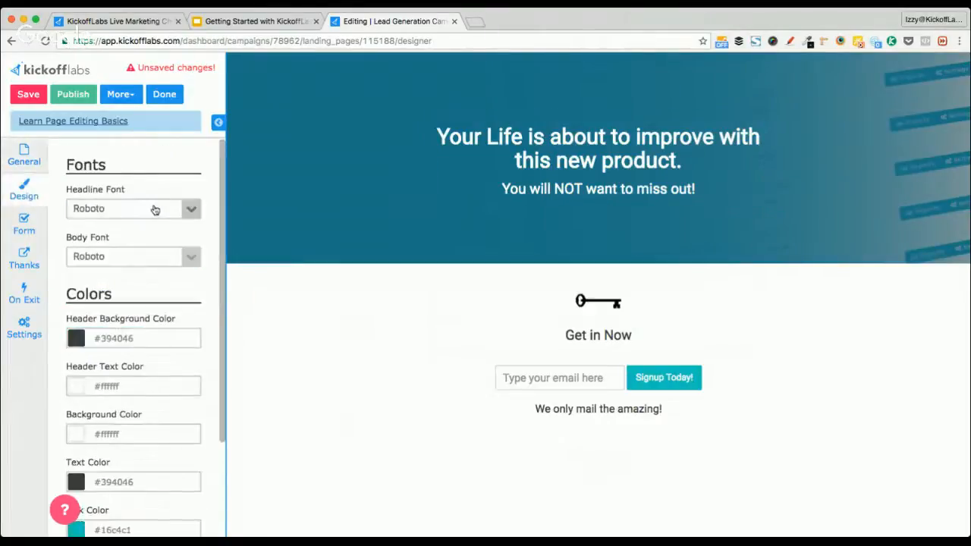
click(166, 213)
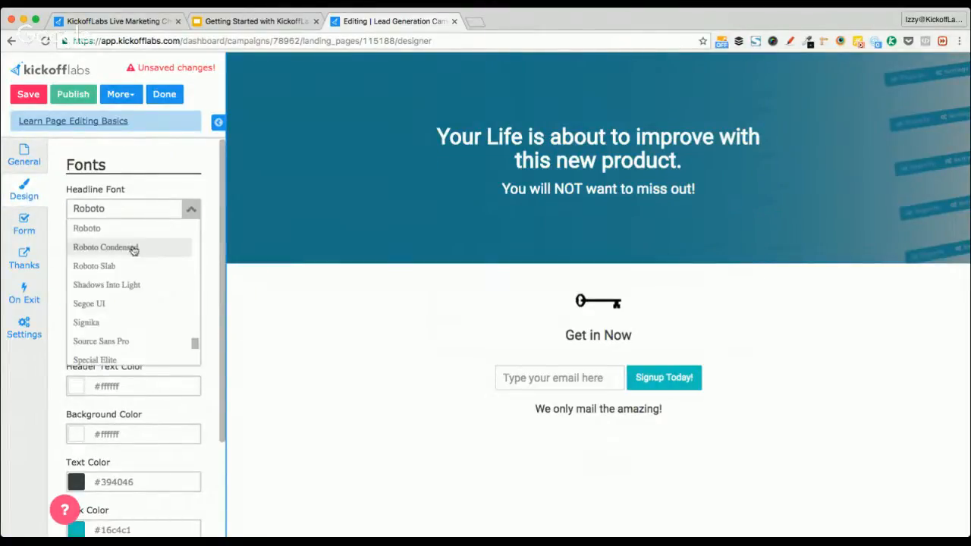
click(129, 270)
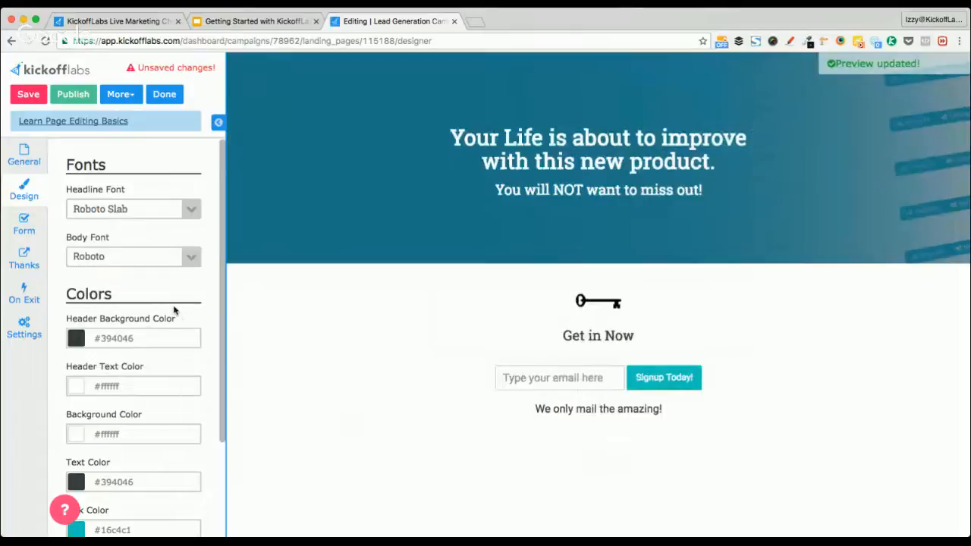
Make the signup button red (#c71616), then show the Form settings
scroll(158, 303, down, 3)
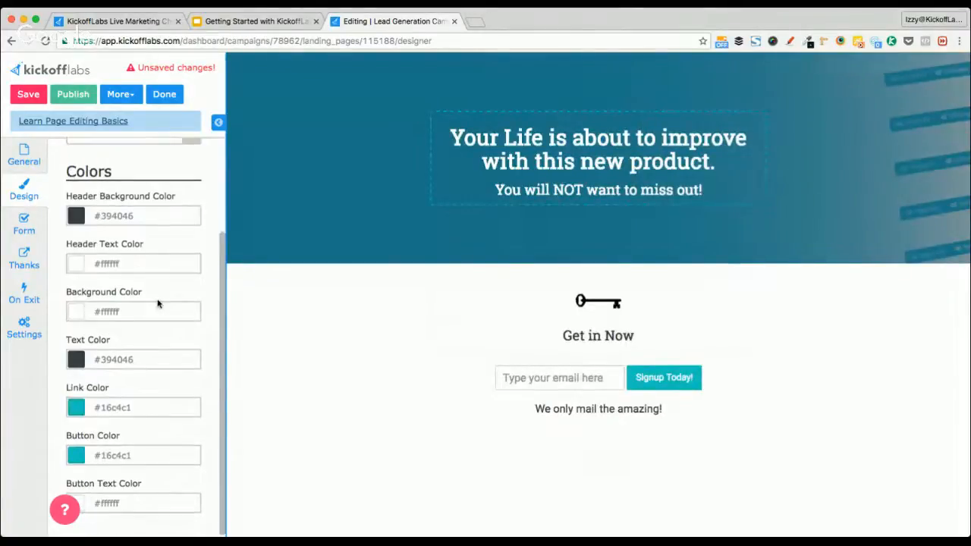
click(106, 455)
click(166, 468)
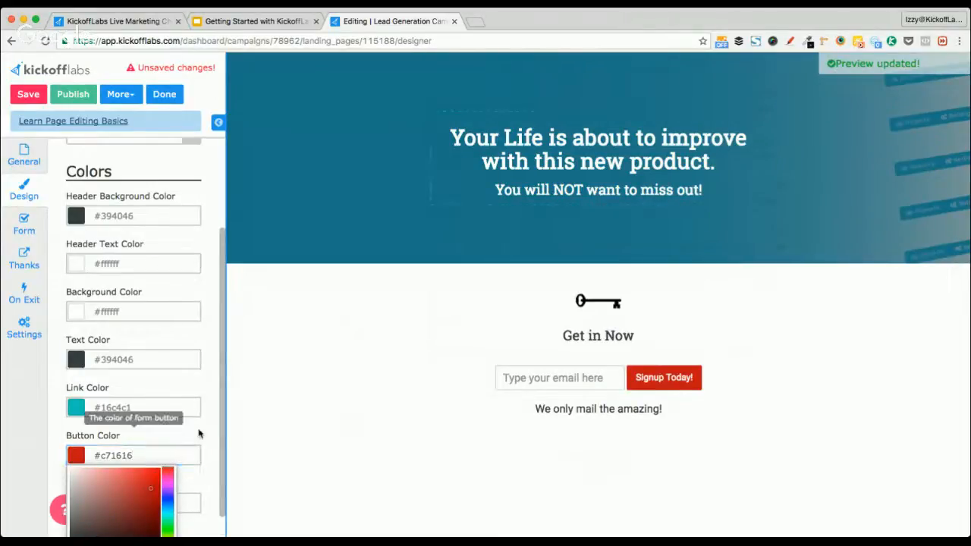
click(190, 453)
click(24, 224)
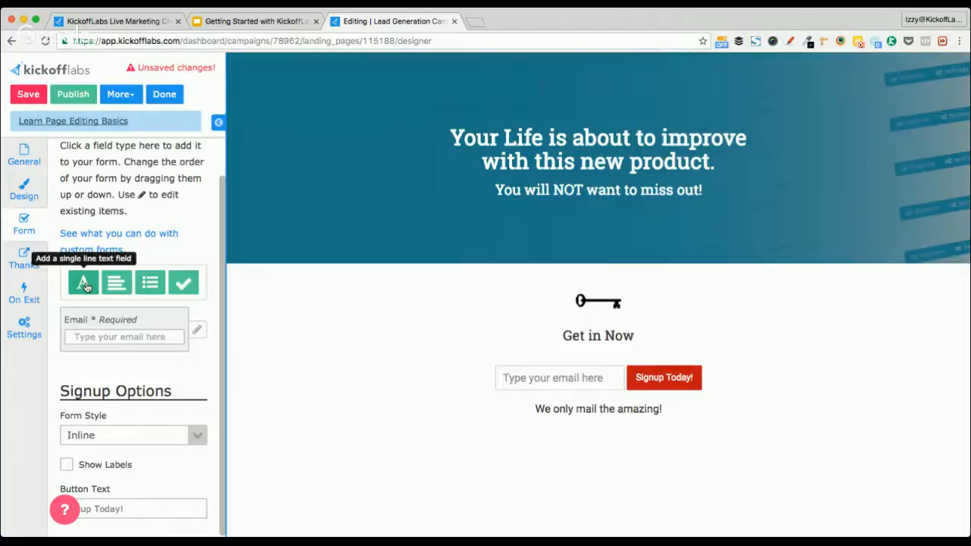
click(85, 284)
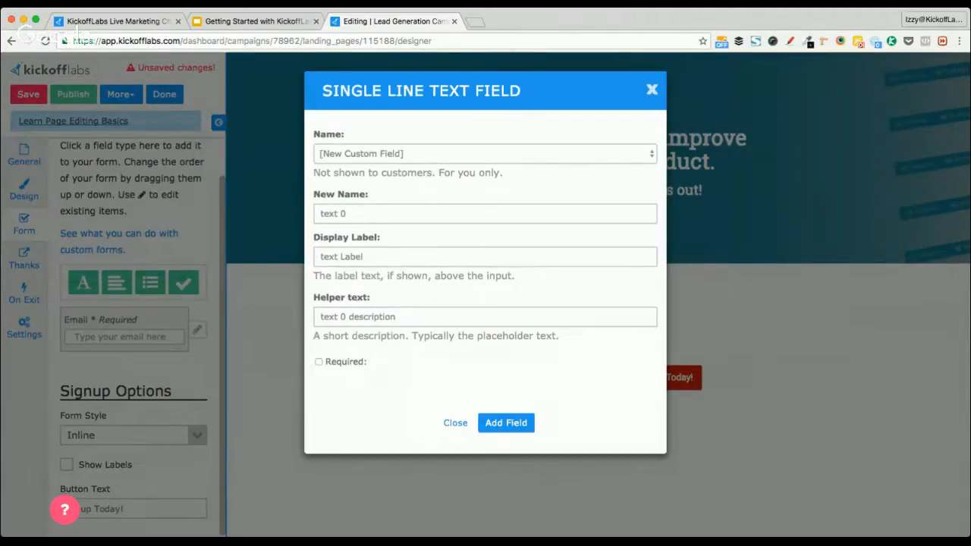
click(377, 215)
text(Oglbe)
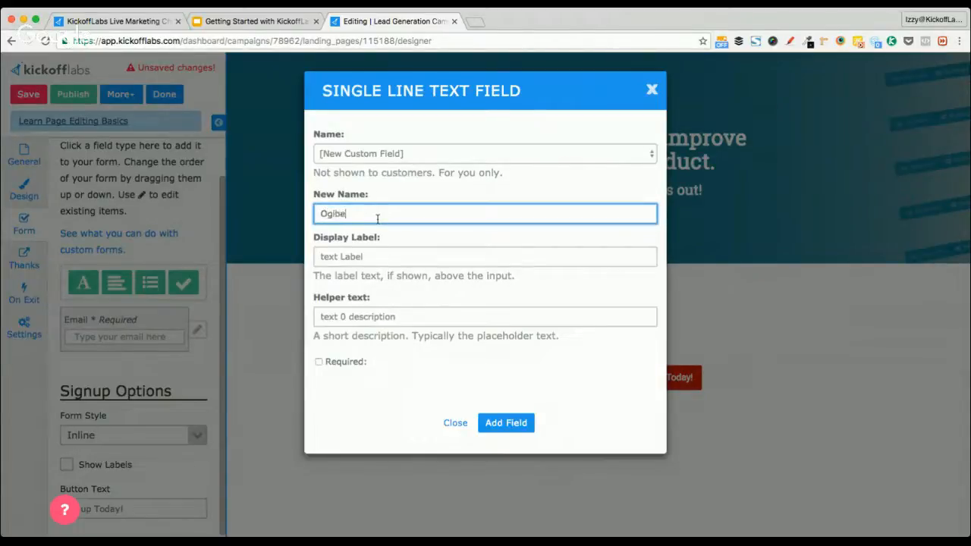
double_click(377, 218)
text(Phoine)
click(386, 156)
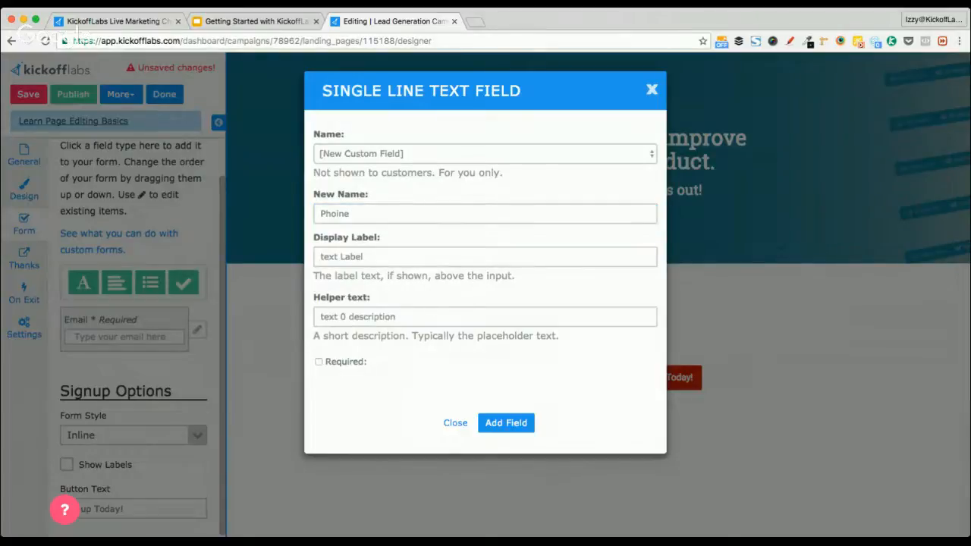
click(386, 153)
triple_click(376, 213)
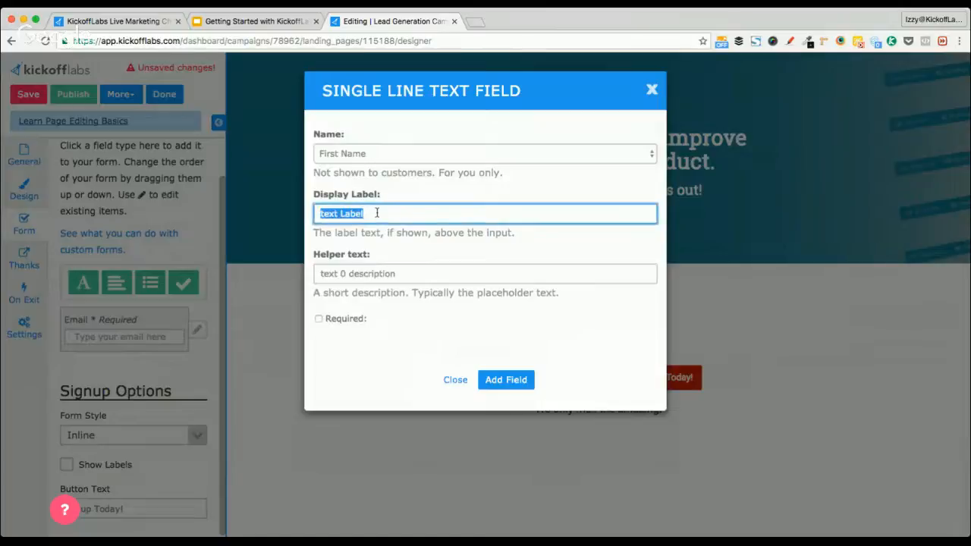
text(First Name)
triple_click(377, 214)
key(ctrl+c)
key(Tab)
key(ctrl+v)
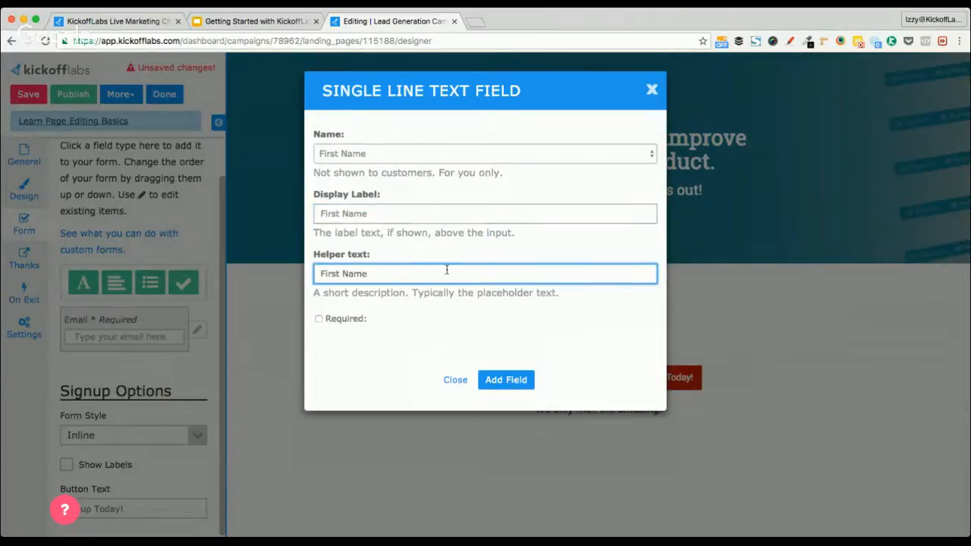
click(506, 380)
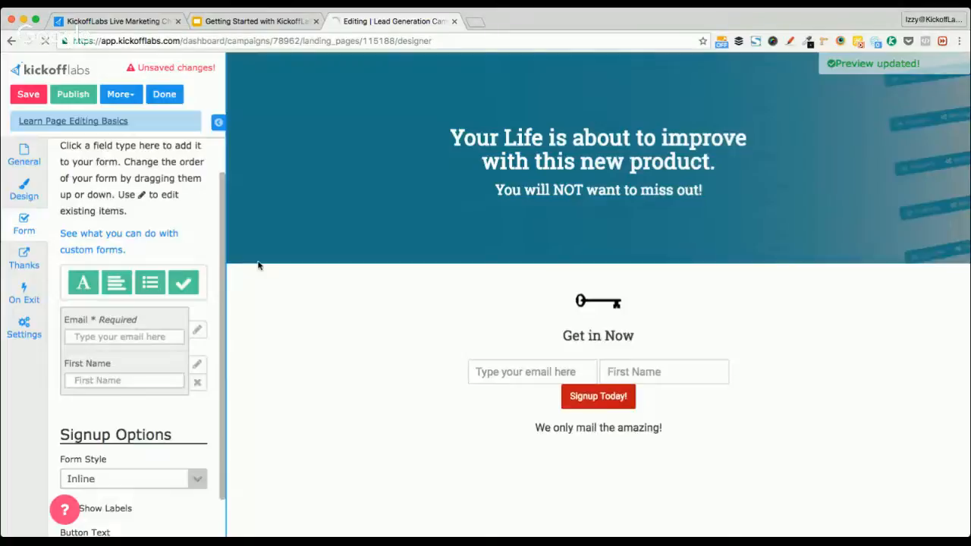
click(528, 378)
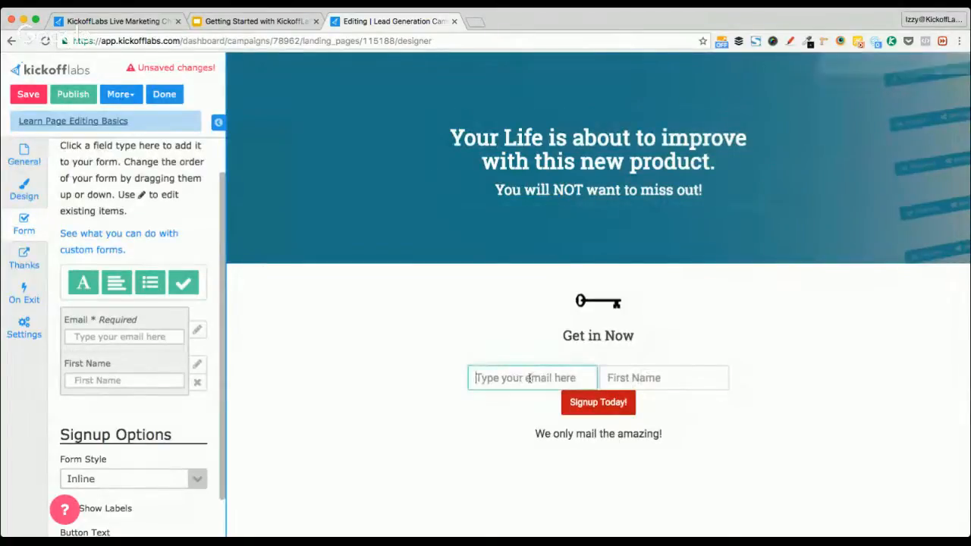
click(636, 381)
click(541, 373)
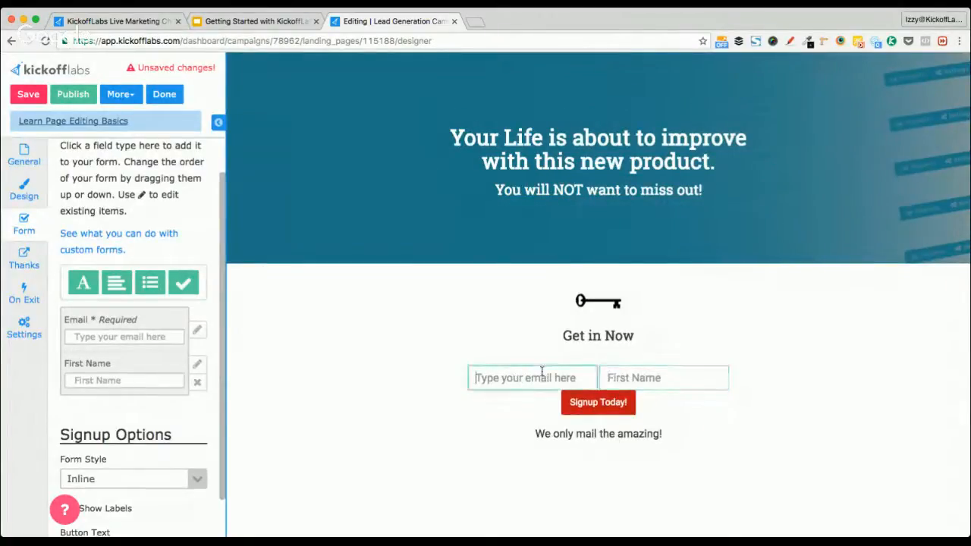
click(643, 370)
click(538, 377)
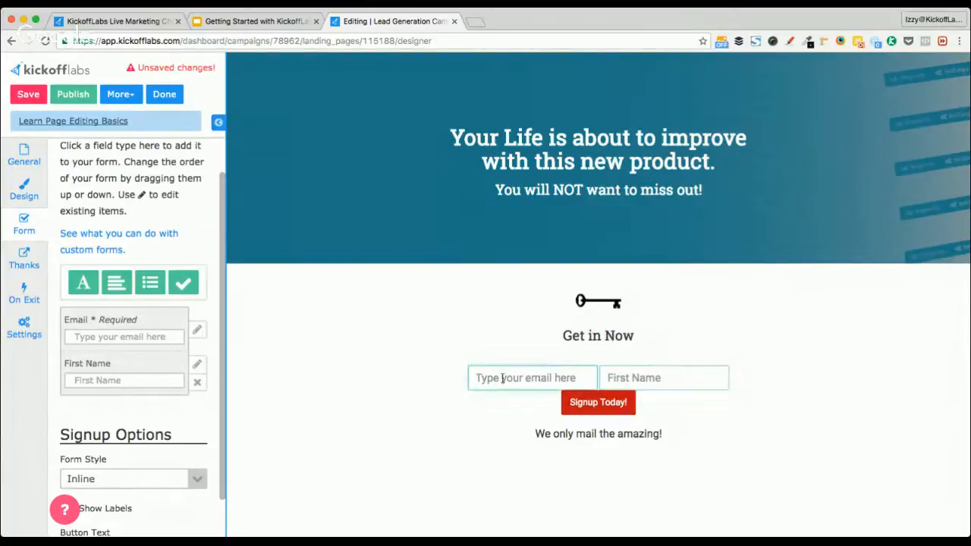
click(648, 376)
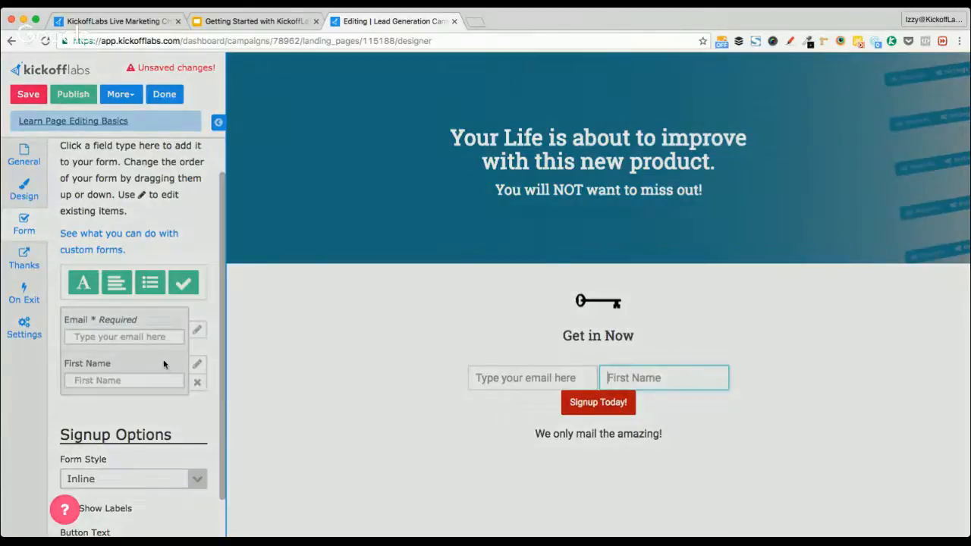
click(163, 362)
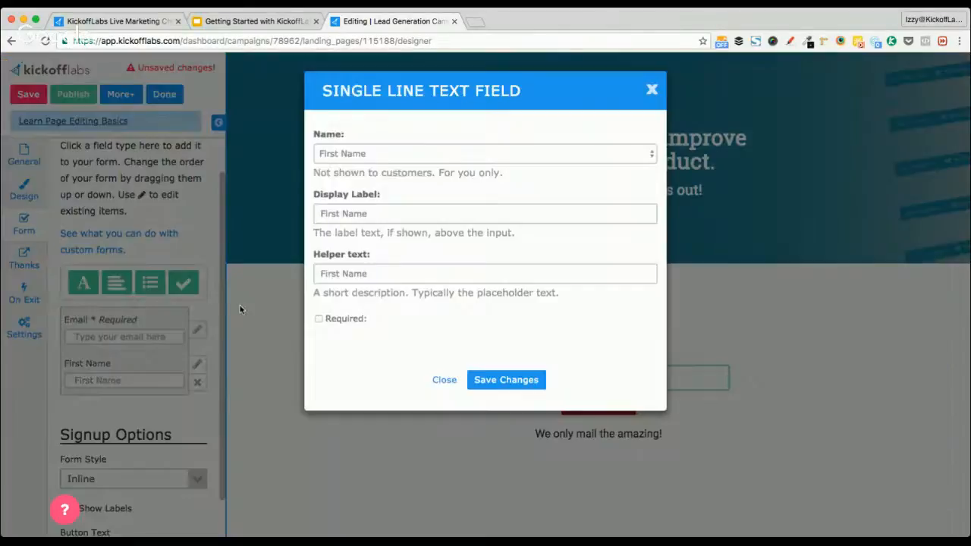
click(505, 380)
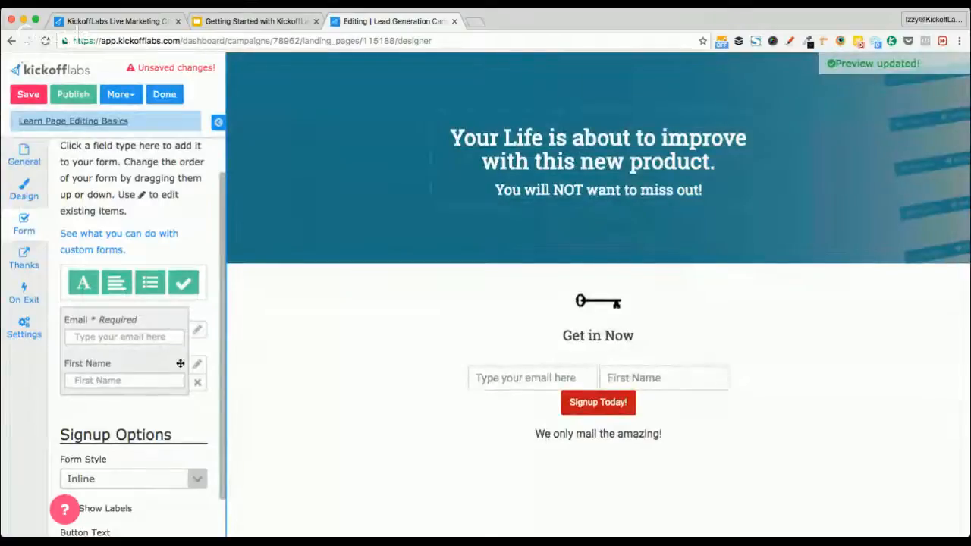
Move First Name above Email, set button text 'SIGNUP TO GET SOMETHING FREE', and show labels
drag(174, 365, 175, 322)
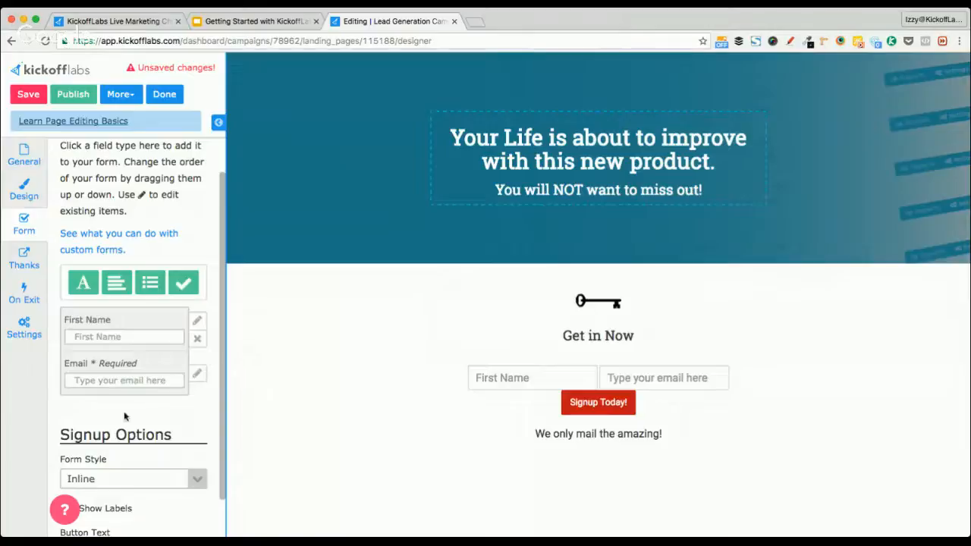
scroll(163, 426, down, 2)
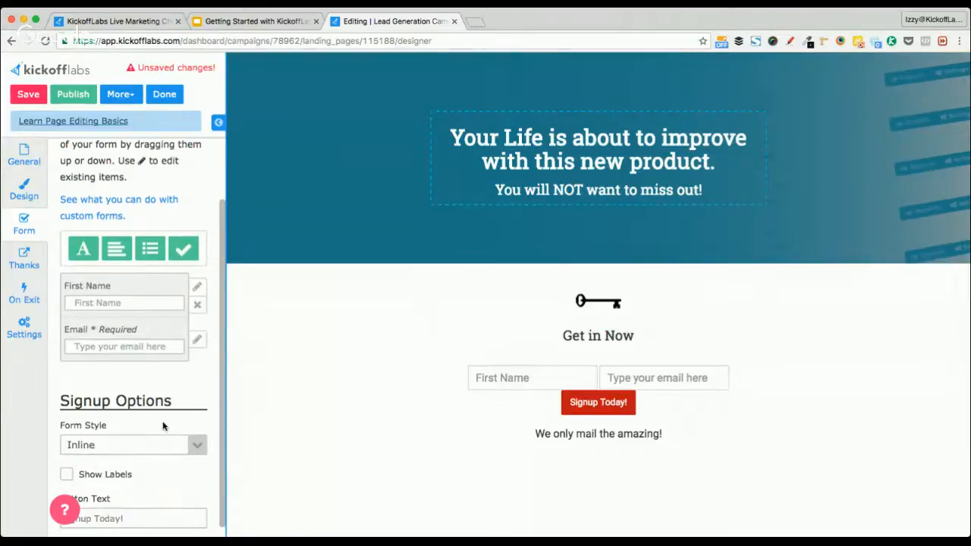
triple_click(142, 508)
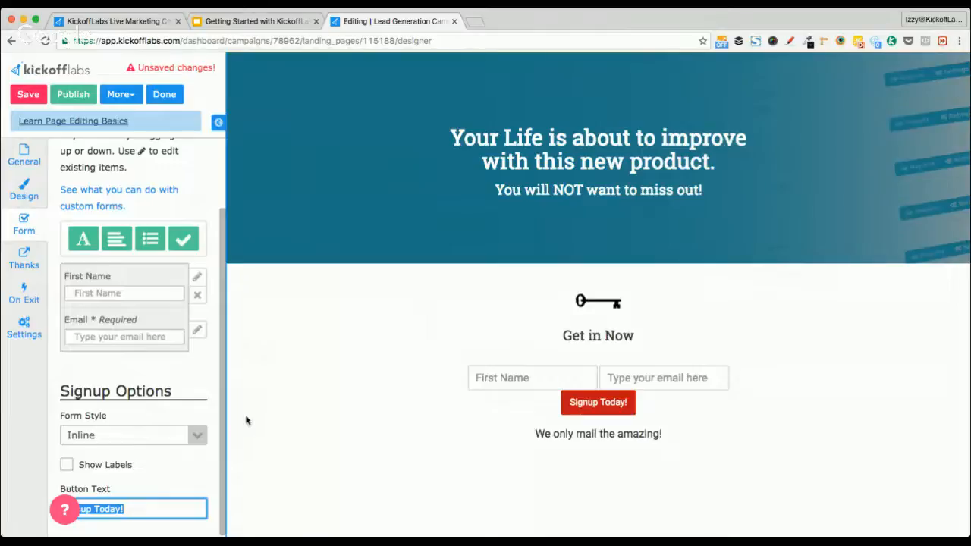
text(SIGNUP )
text(T)
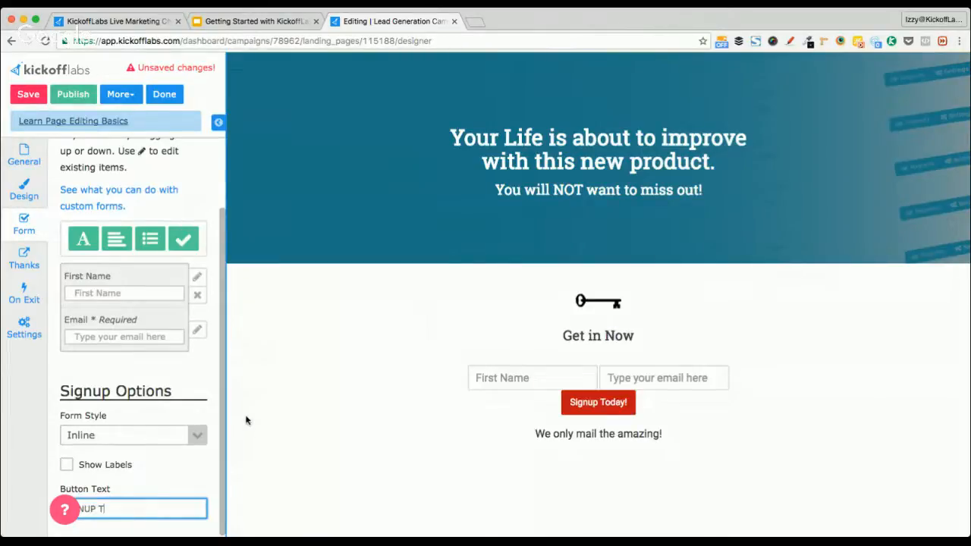
text(O G)
text(ET SOMETJHIN)
text(GI)
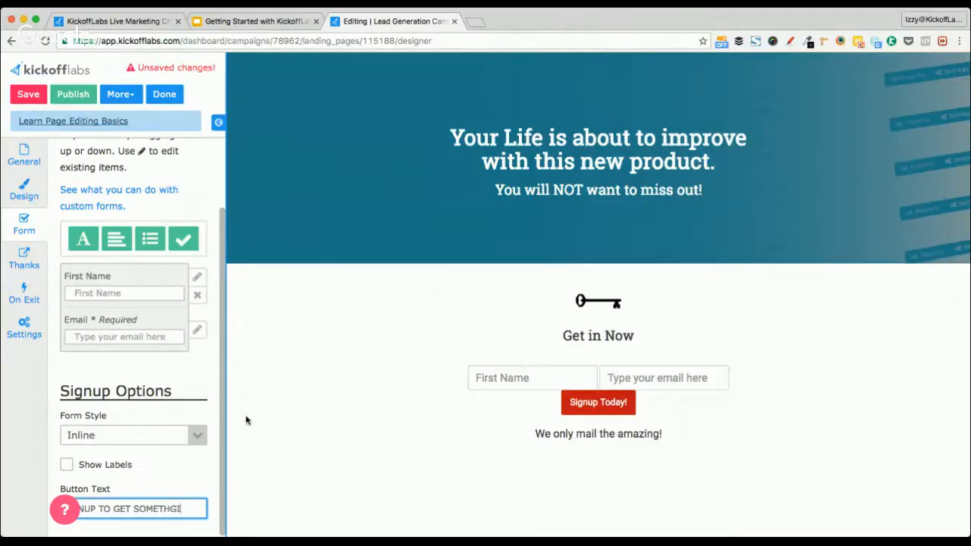
text(NREE)
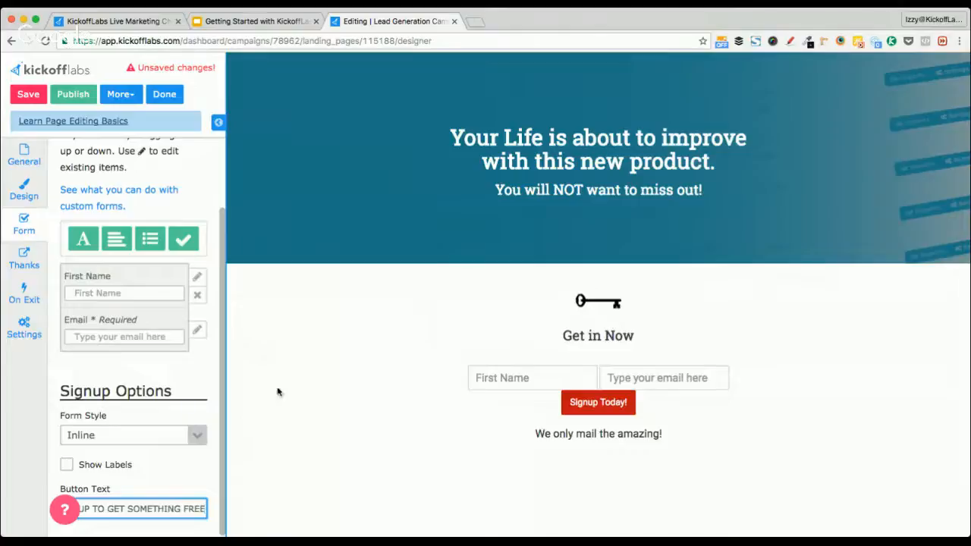
click(167, 466)
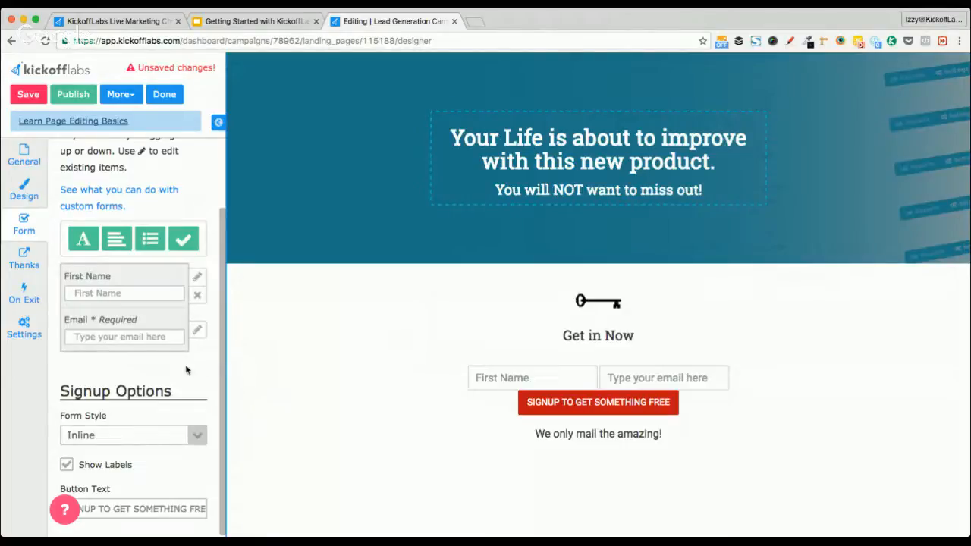
scroll(186, 370, up, 3)
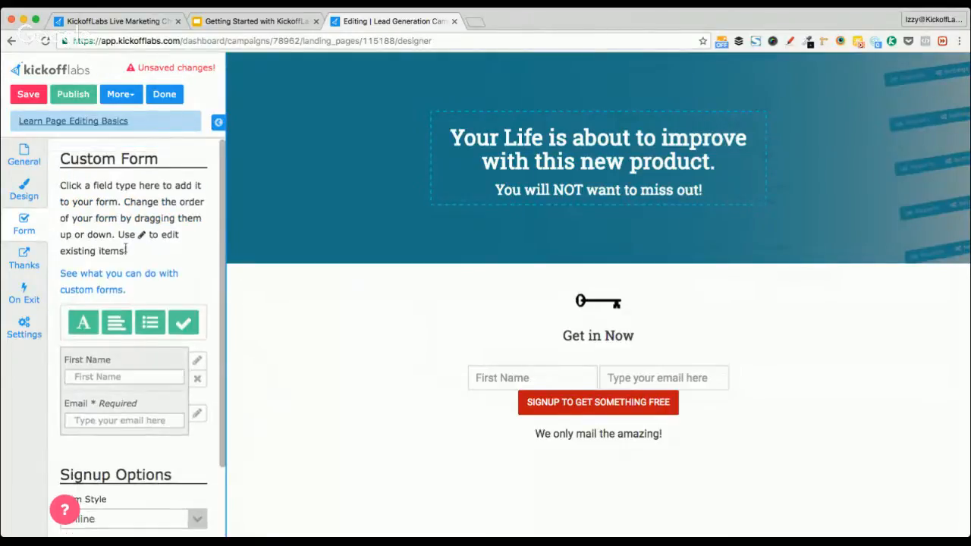
scroll(168, 229, down, 3)
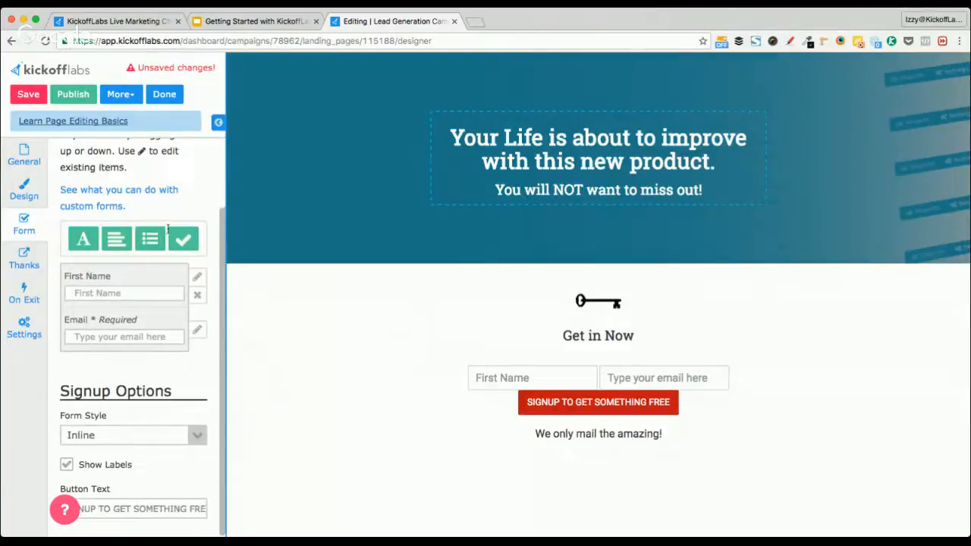
Open the Thanks settings and view the Instant Thanks message, closing it unchanged
click(25, 255)
scroll(175, 250, up, 3)
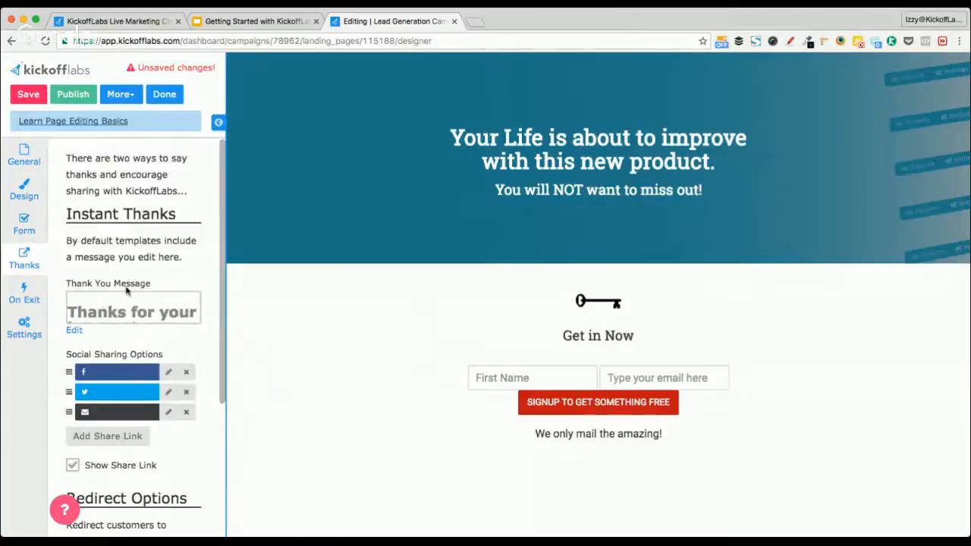
mouse_move(126, 291)
scroll(198, 276, down, 3)
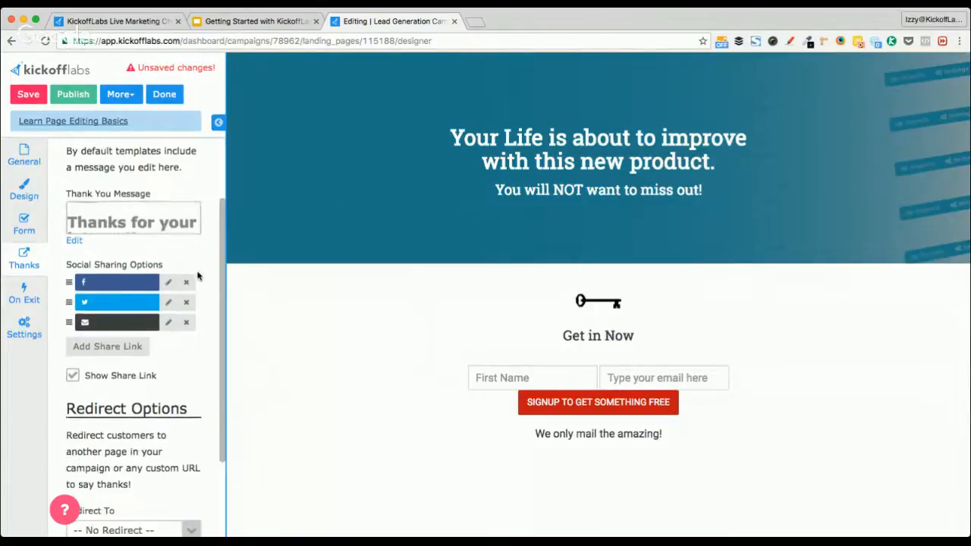
scroll(198, 276, up, 2)
click(74, 290)
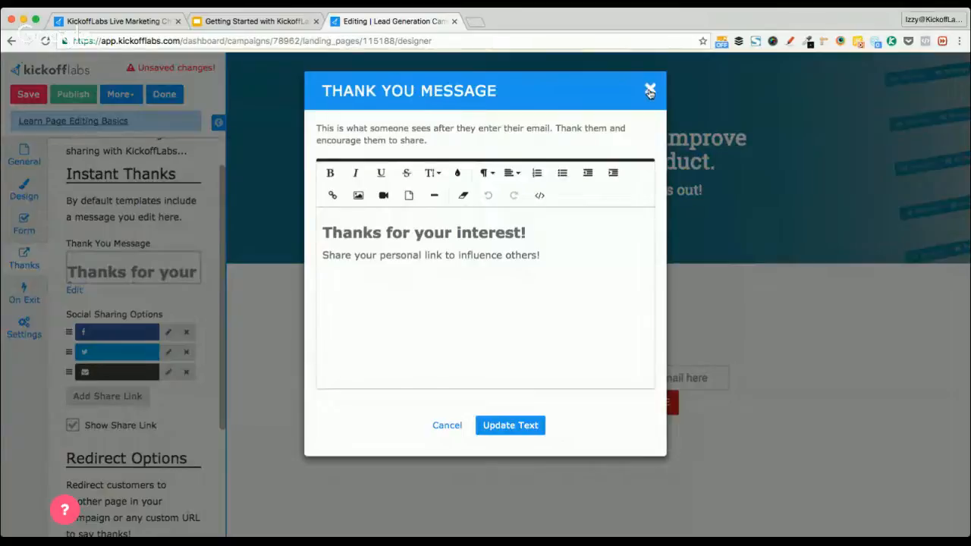
click(650, 91)
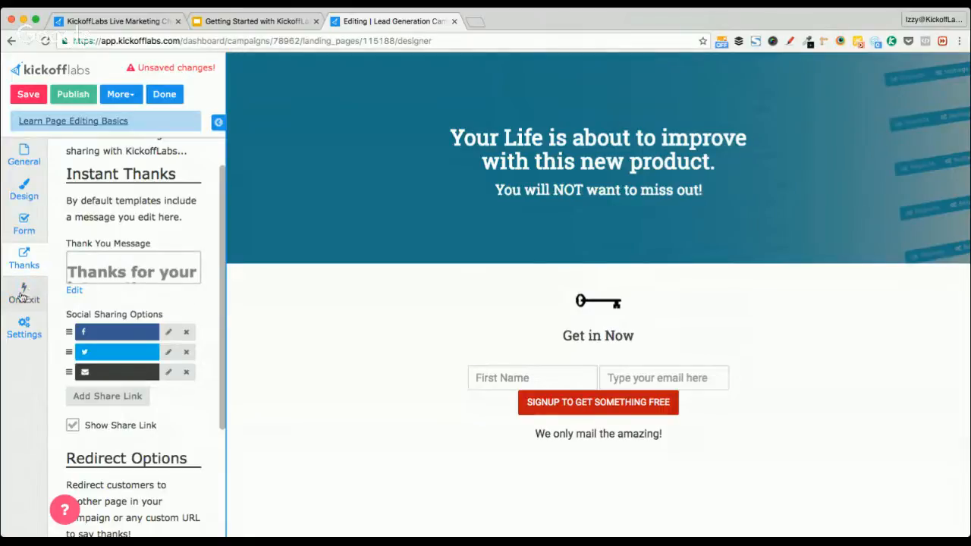
Review the On Exit bounce options, then switch to the page Settings
click(22, 296)
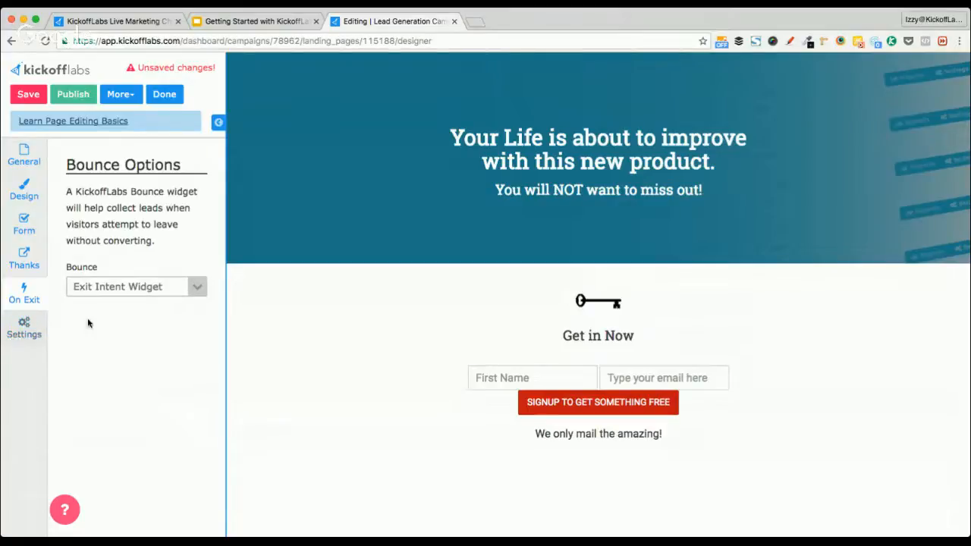
click(24, 326)
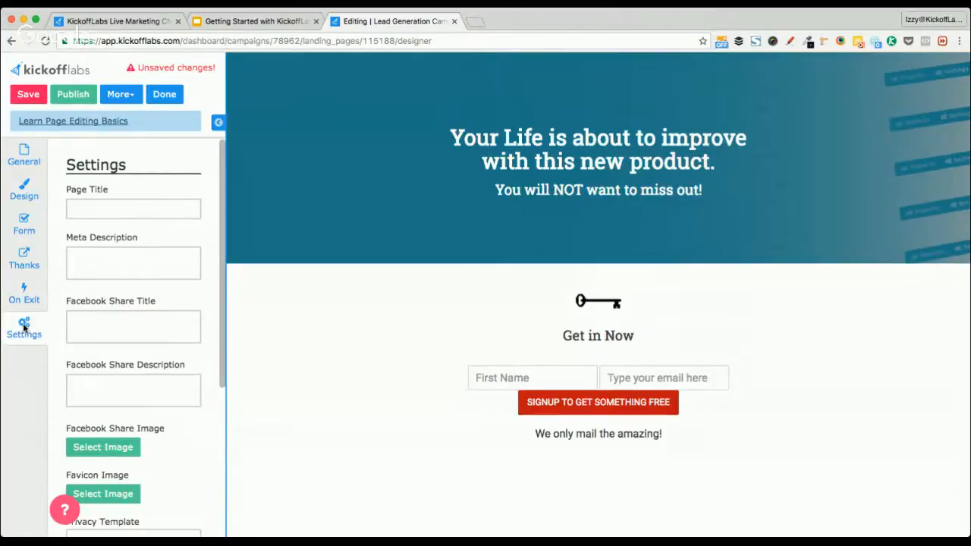
Open the Facebook Share Description editor and close it without changes
mouse_move(127, 200)
scroll(200, 287, down, 2)
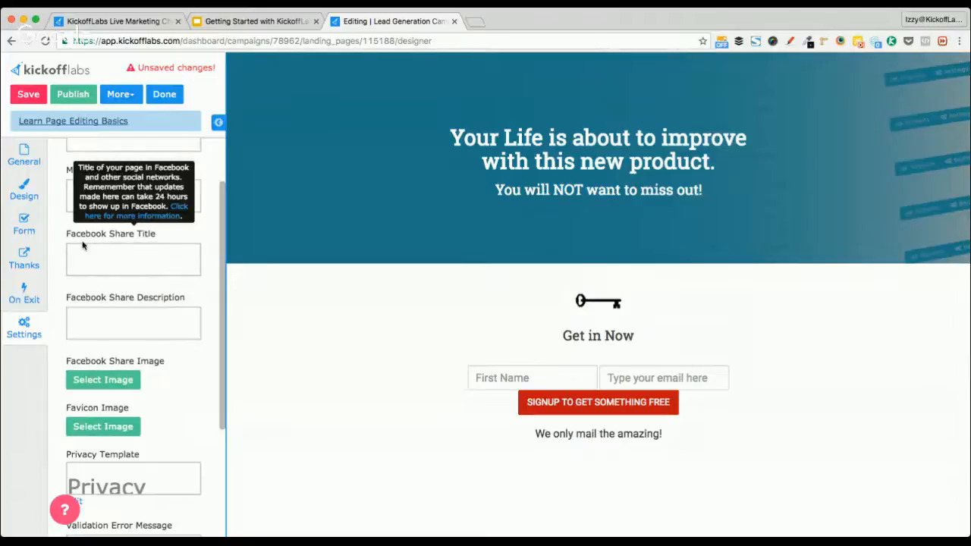
mouse_move(149, 306)
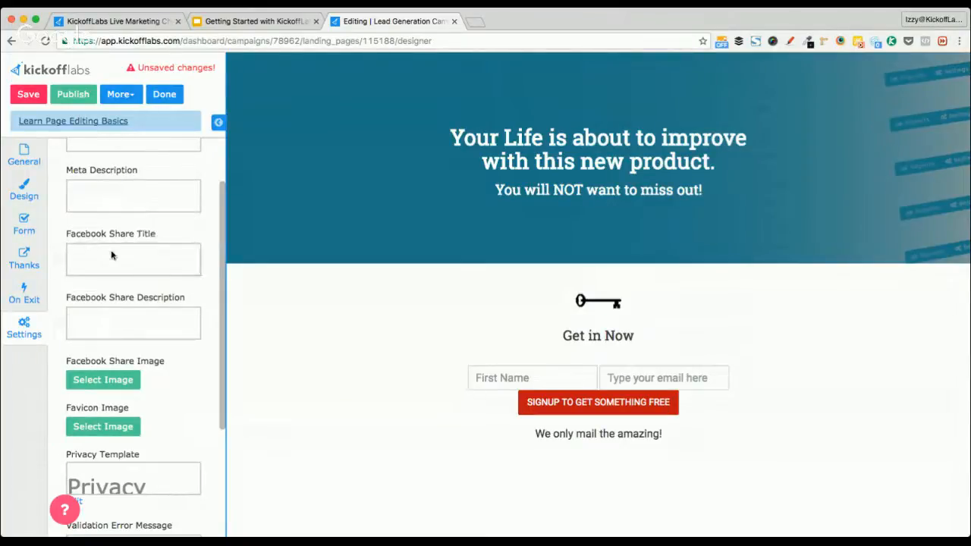
click(138, 327)
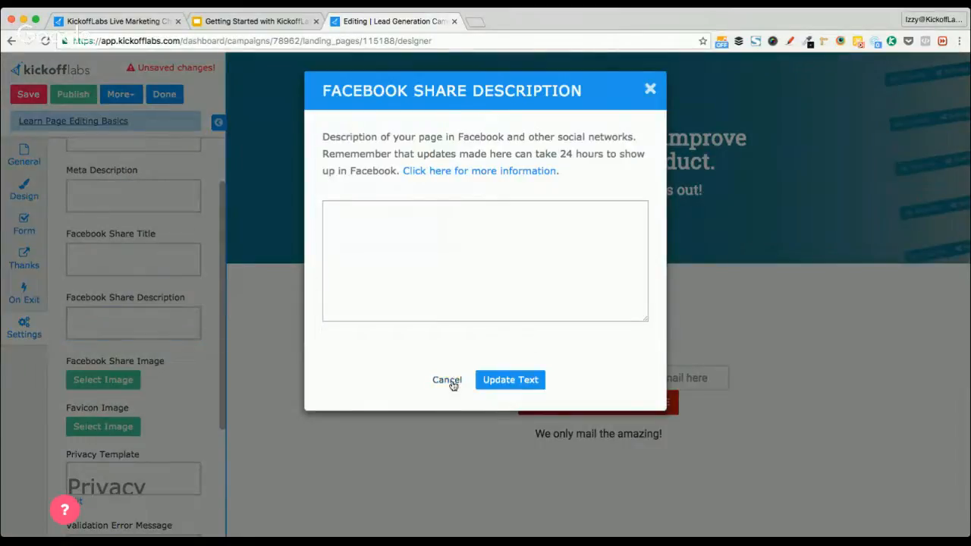
click(446, 380)
Choose the laptop picture from Your Images as the Facebook Share Image
mouse_move(140, 368)
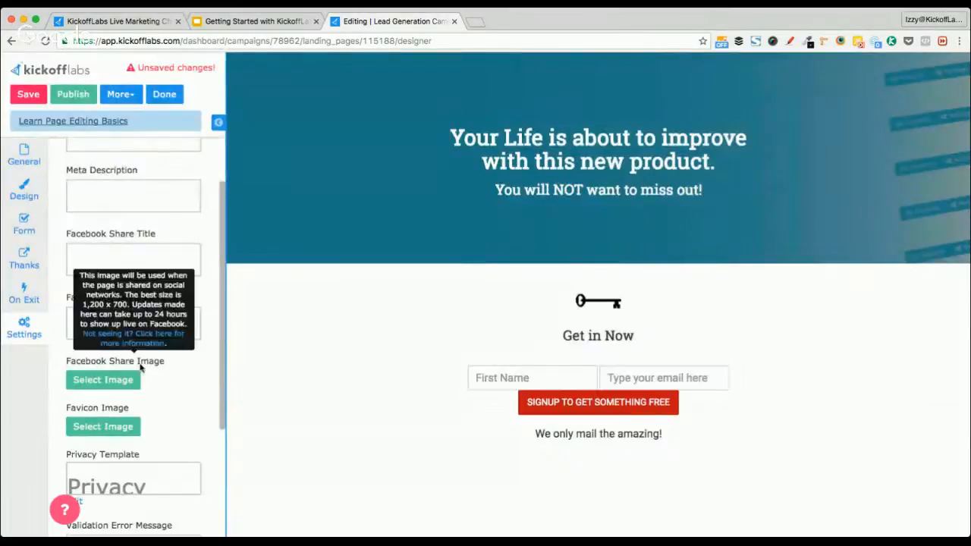
click(119, 381)
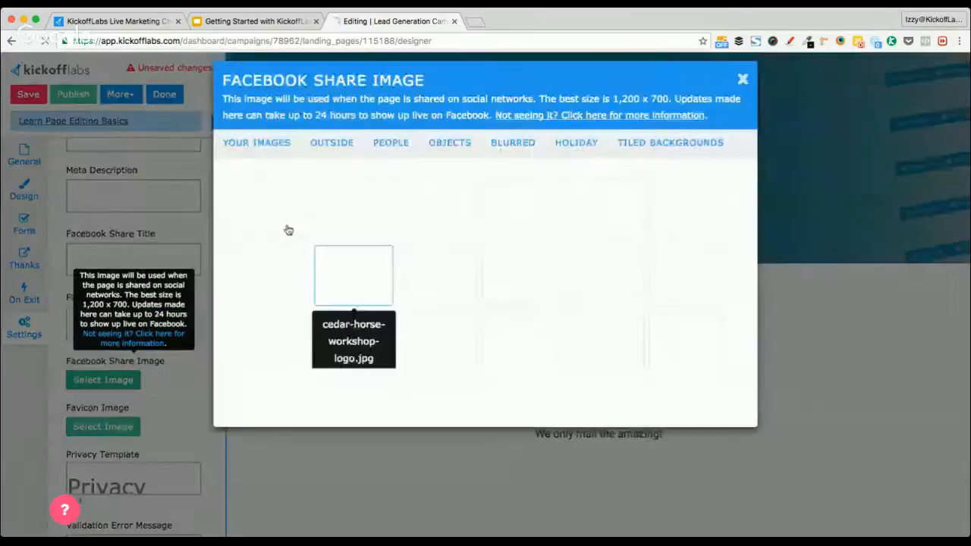
scroll(510, 254, down, 3)
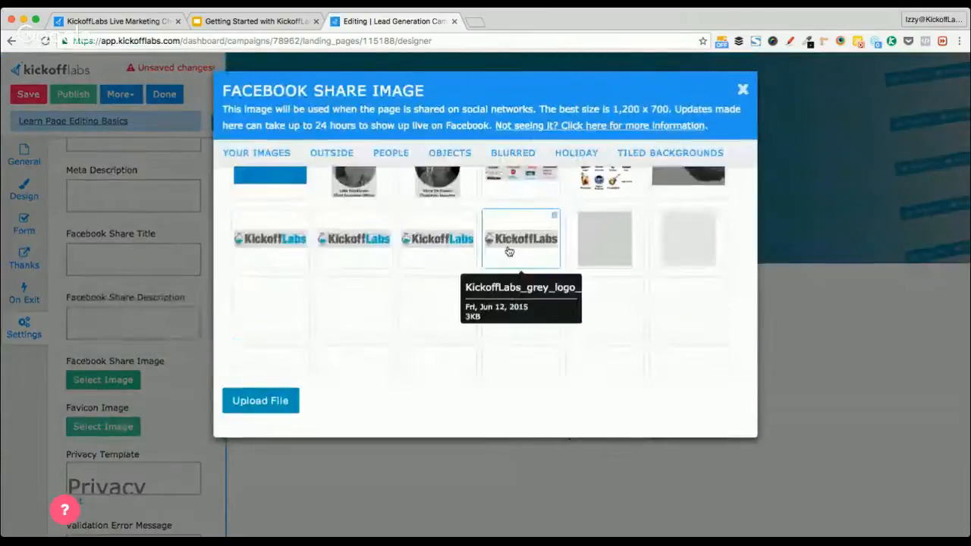
scroll(509, 254, down, 3)
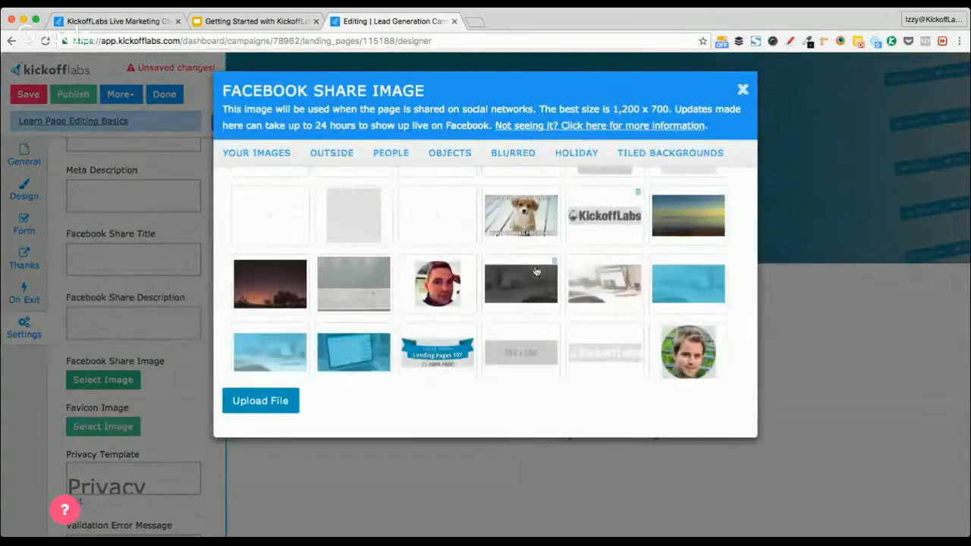
click(350, 346)
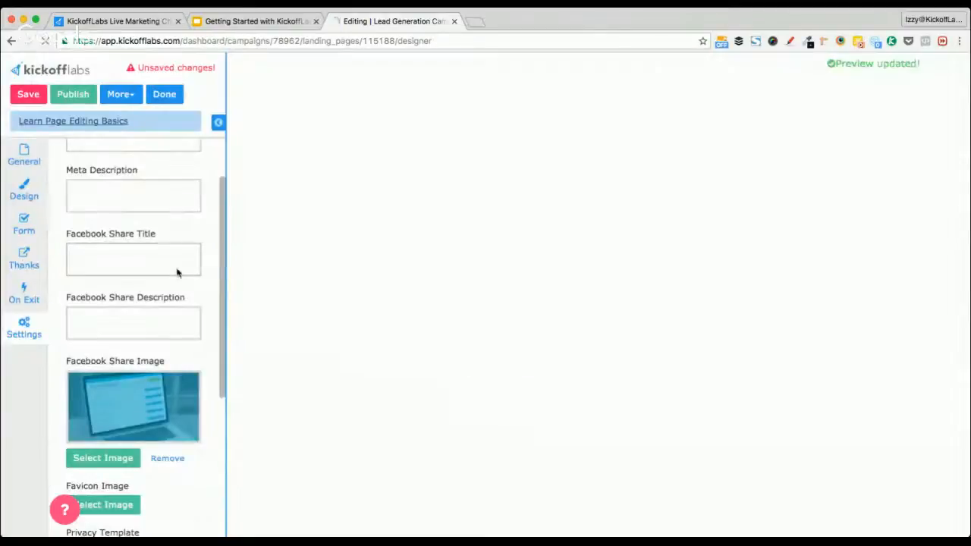
In a new tab, search the KickoffLabs support site for 'facebook image'
key(ctrl+t)
text(support.kickofflabs.com)
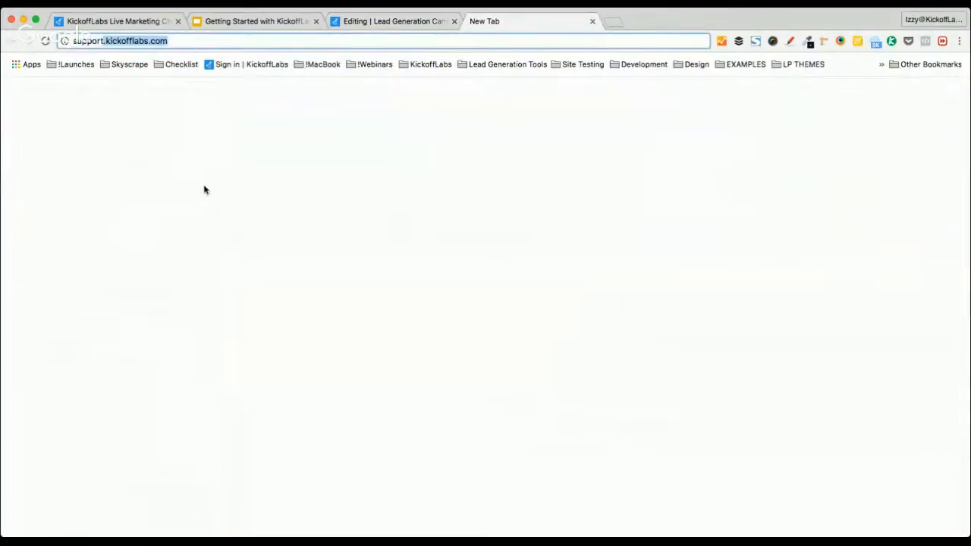
key(Return)
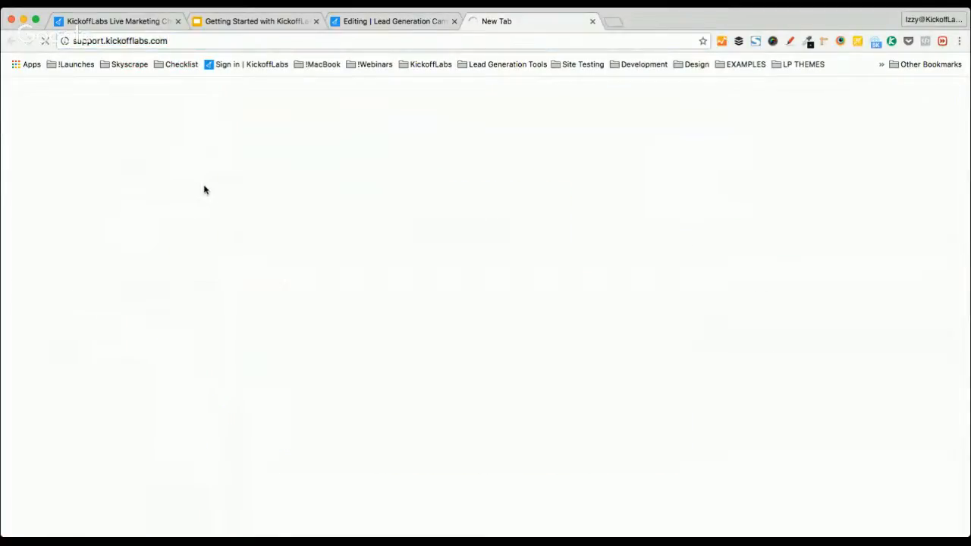
click(329, 155)
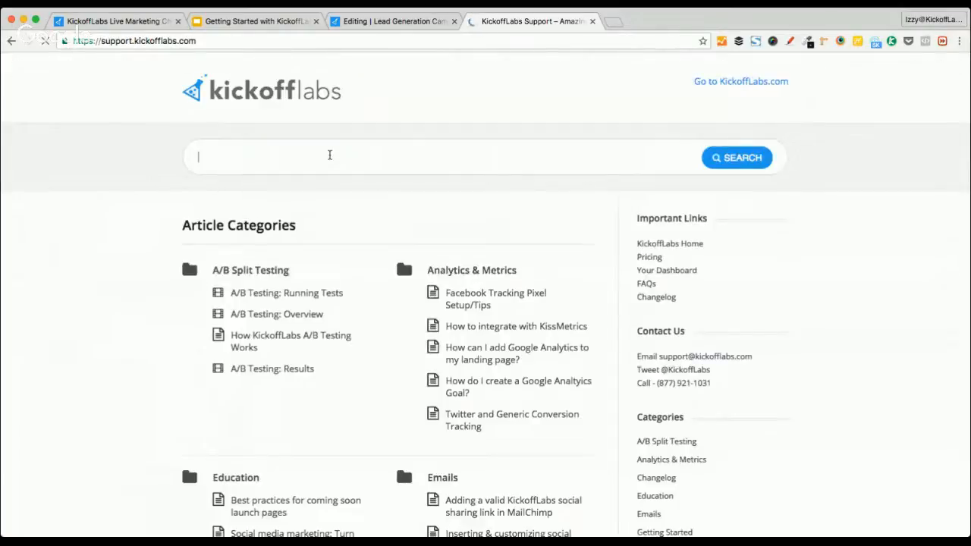
text(facebook image)
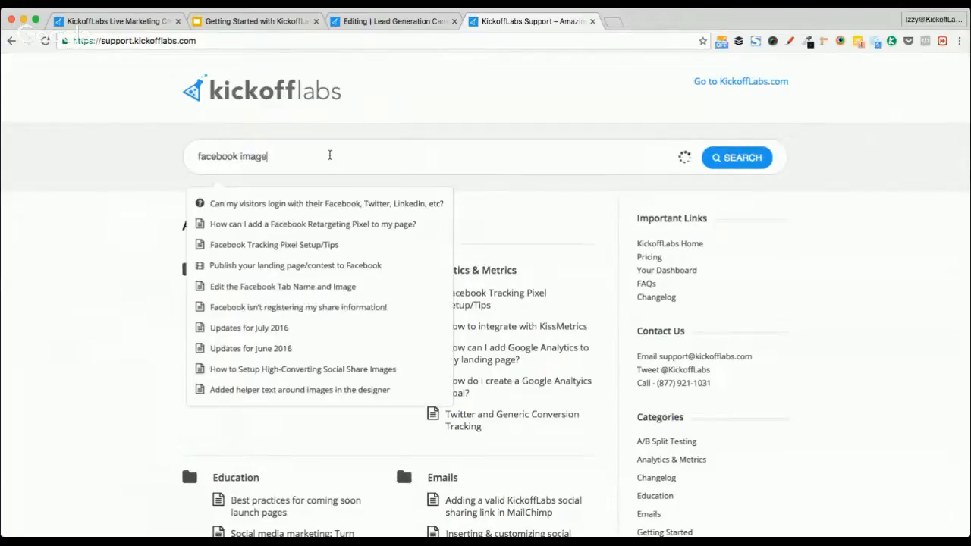
Open the High-Converting Social Share Images article, copy its URL, read it, and close the tab
click(303, 224)
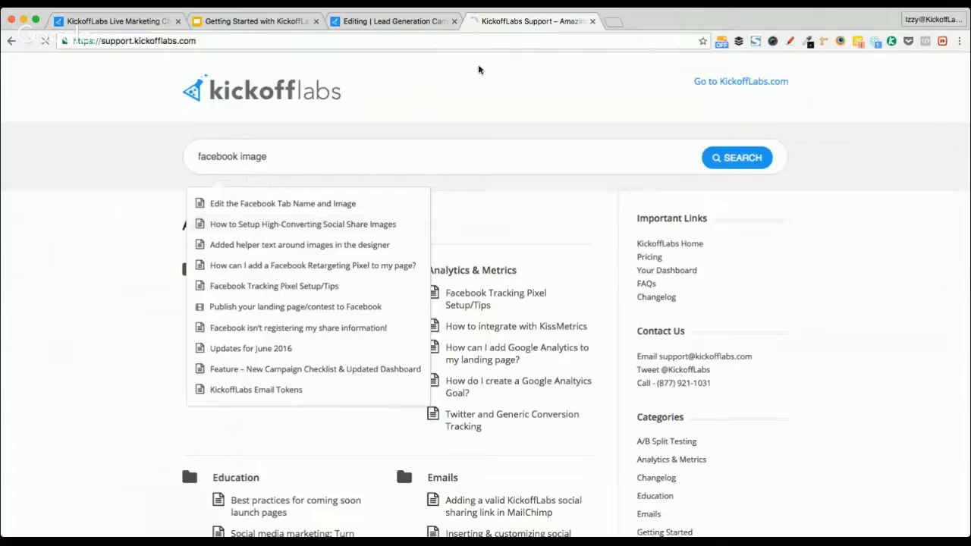
click(355, 41)
key(super+c)
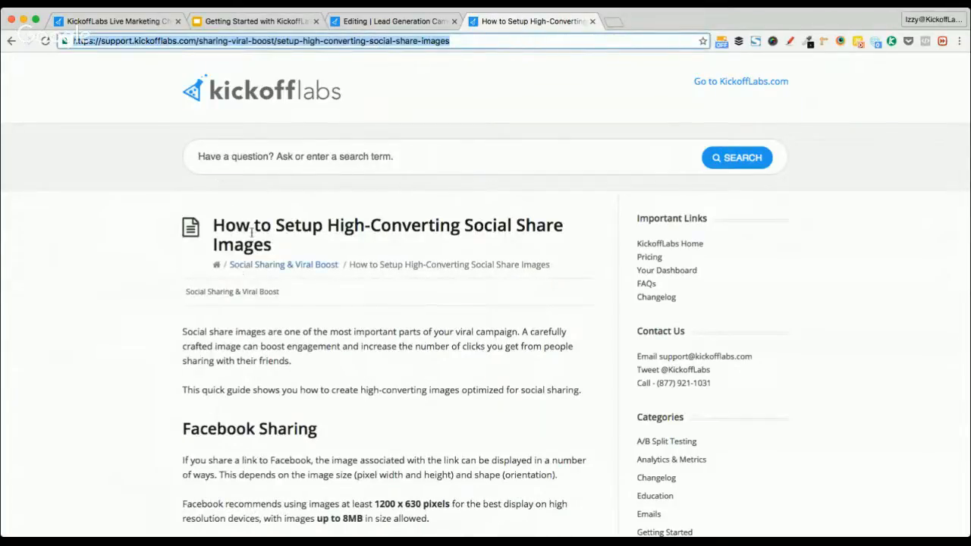
scroll(86, 397, down, 5)
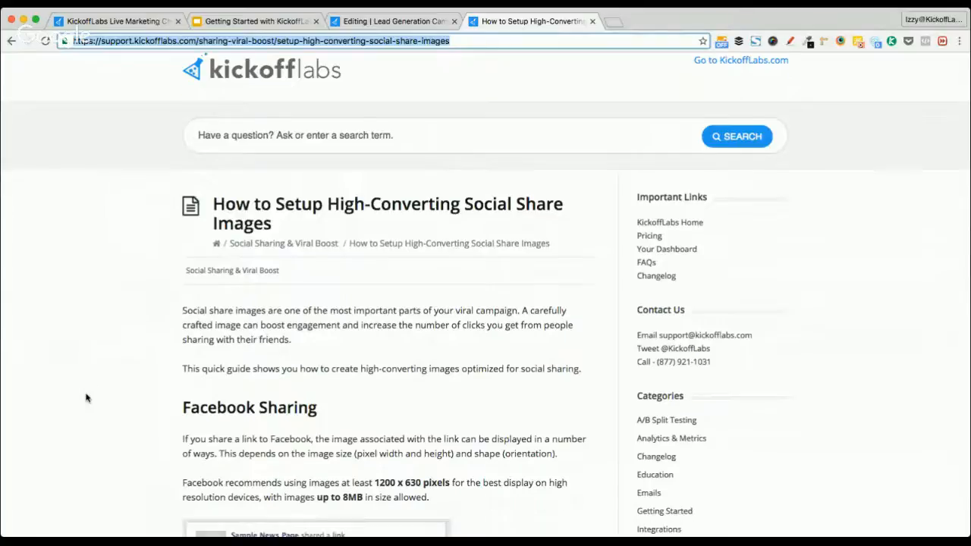
scroll(87, 397, down, 20)
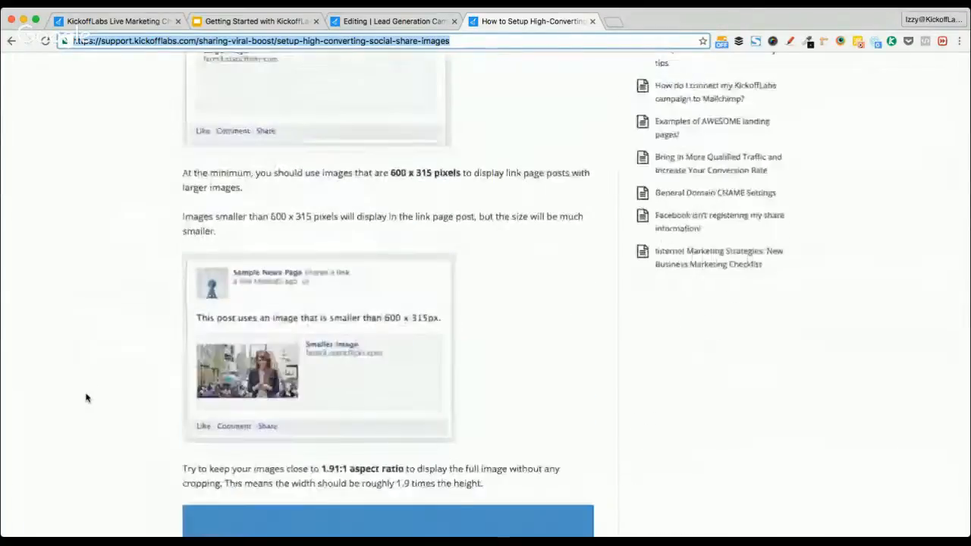
scroll(86, 398, down, 20)
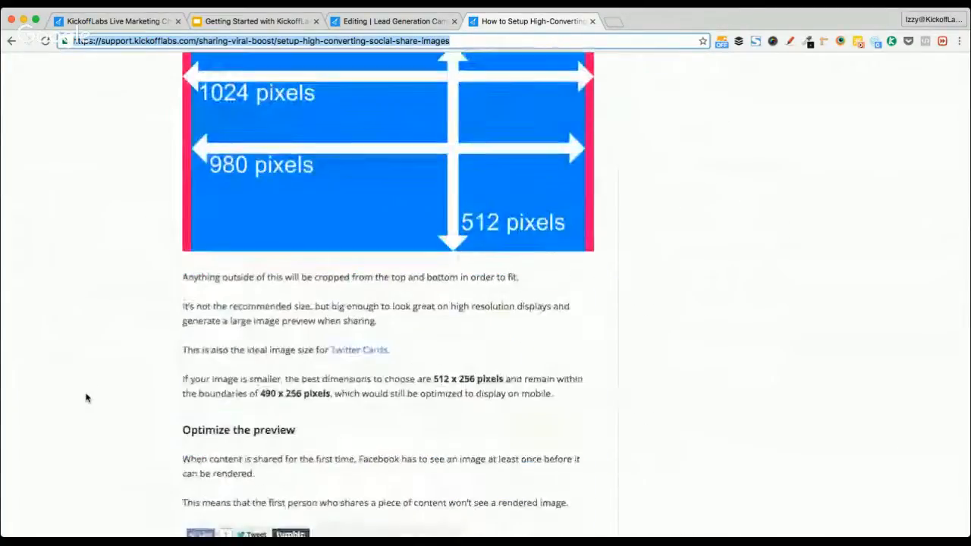
scroll(86, 398, down, 20)
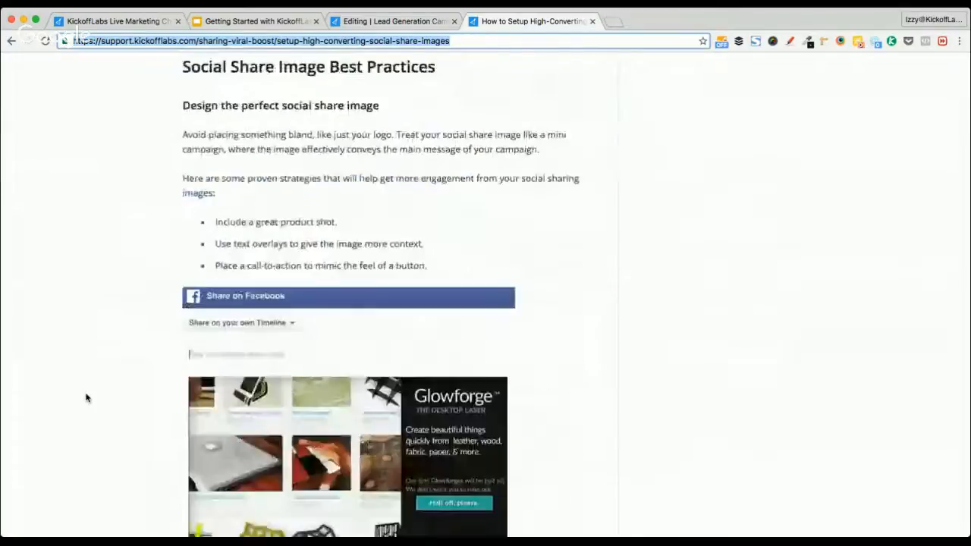
scroll(86, 397, down, 3)
scroll(86, 397, up, 10)
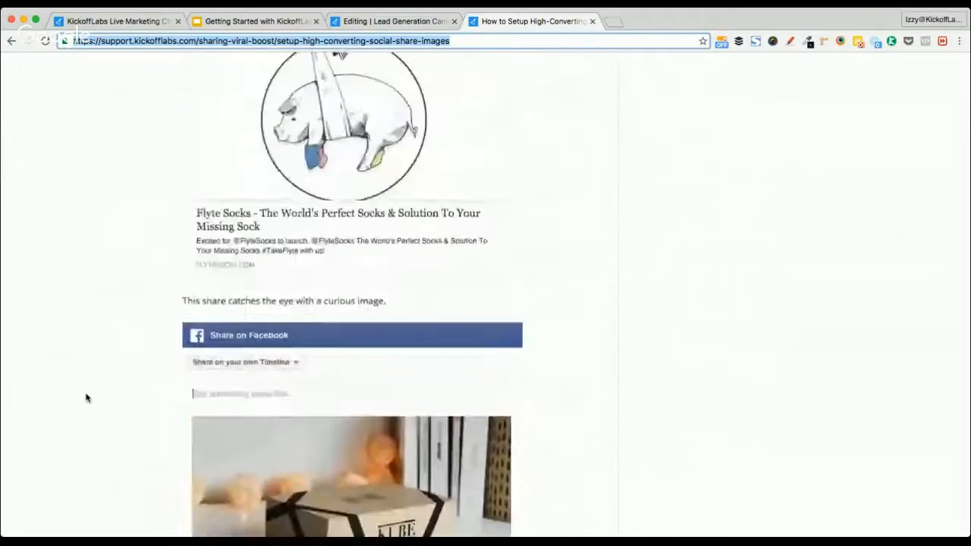
scroll(87, 397, up, 5)
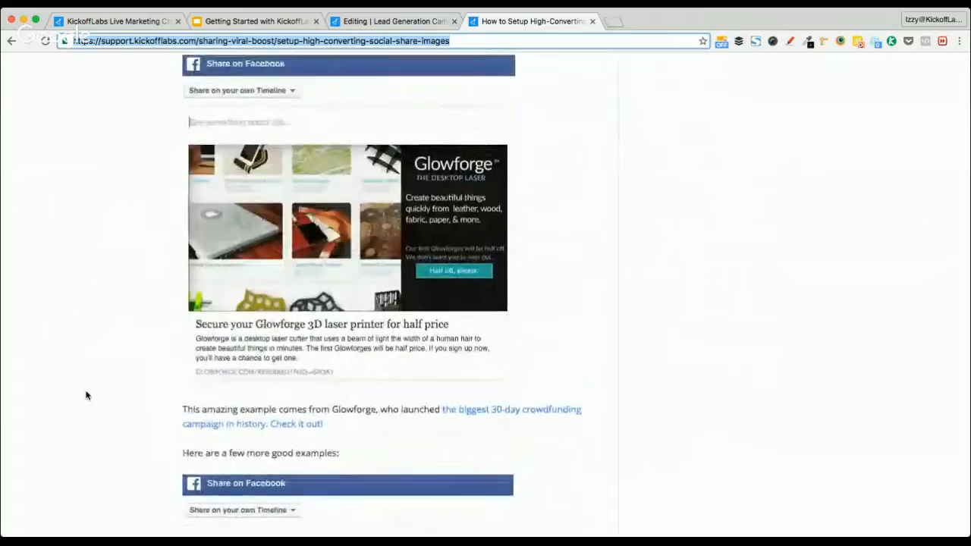
scroll(84, 318, up, 5)
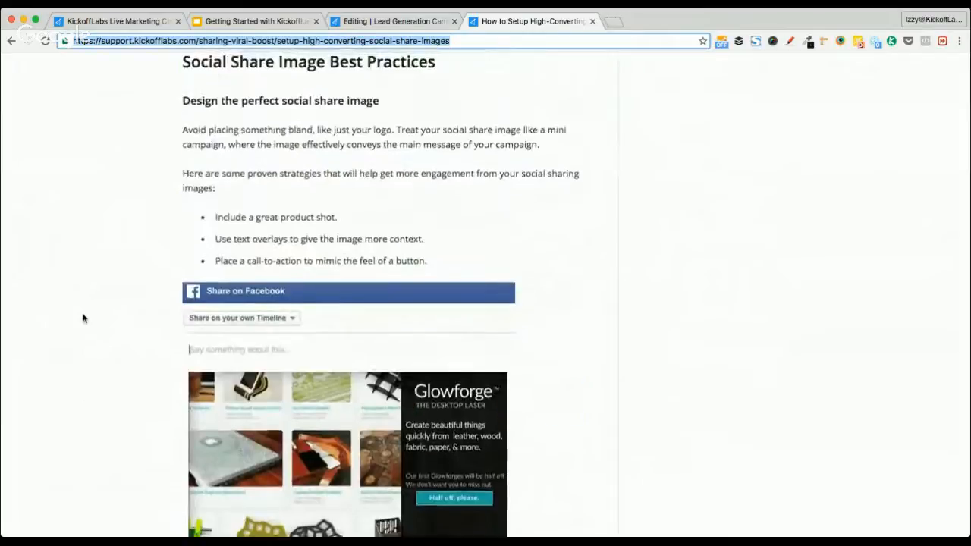
key(super+w)
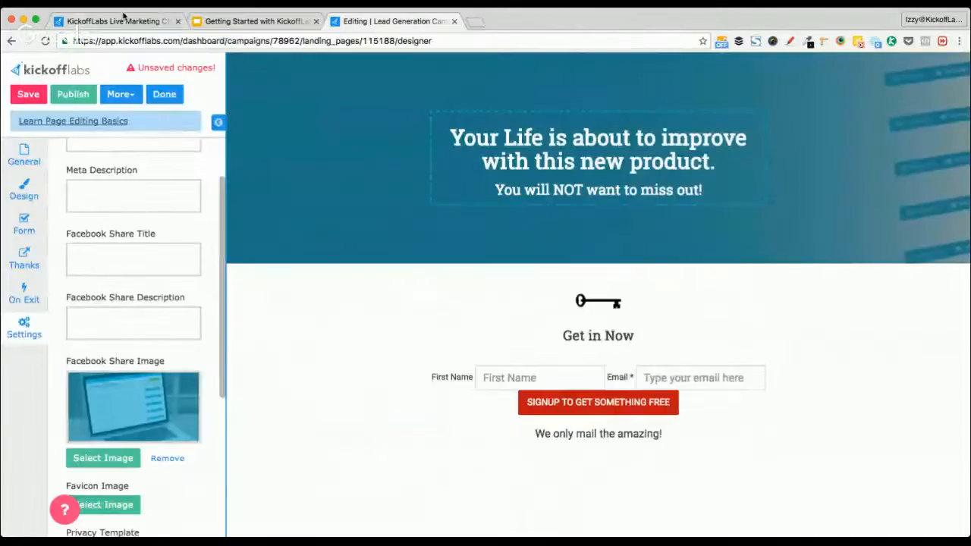
Post the social share images article link in the Getting Started Live chat, then return to the editor
click(119, 20)
click(577, 412)
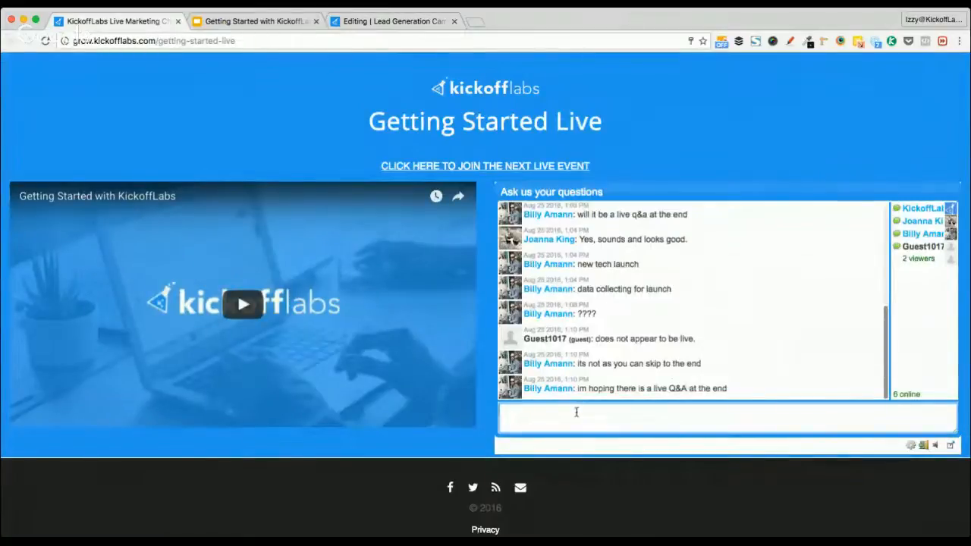
key(super+v)
key(Return)
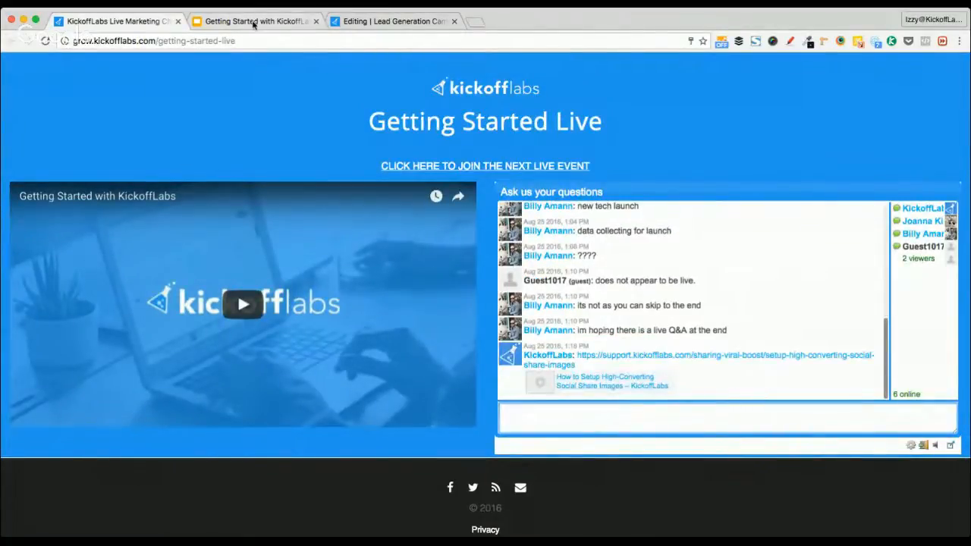
click(388, 24)
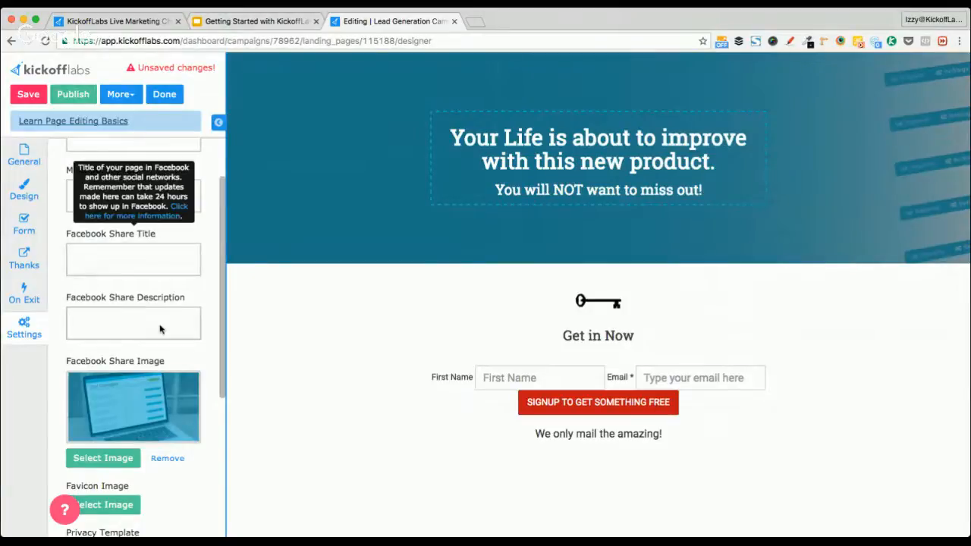
scroll(171, 294, down, 1)
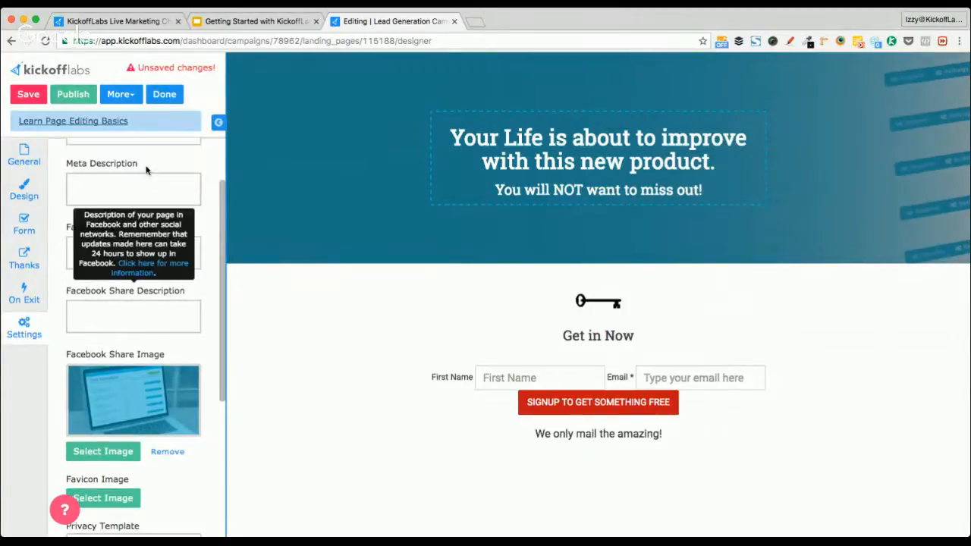
scroll(184, 473, down, 5)
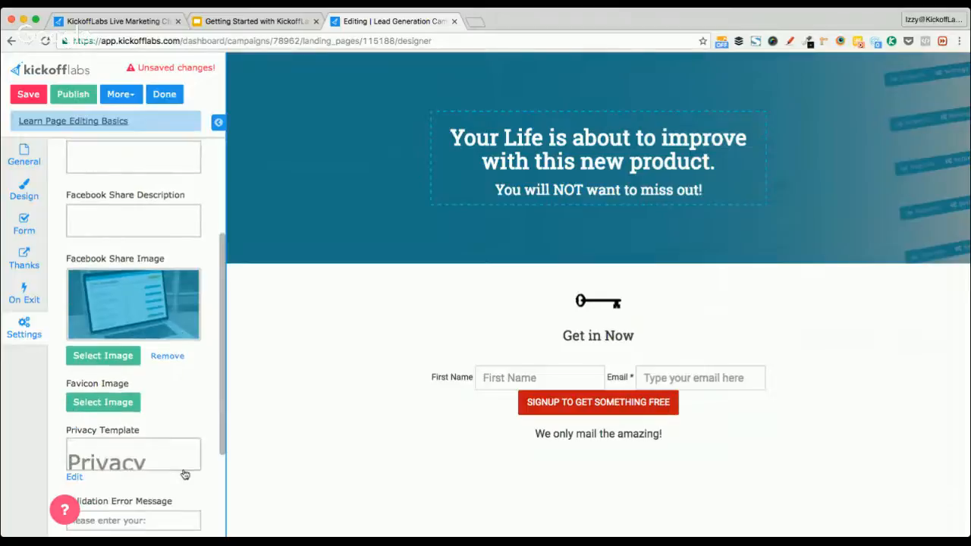
scroll(184, 474, up, 5)
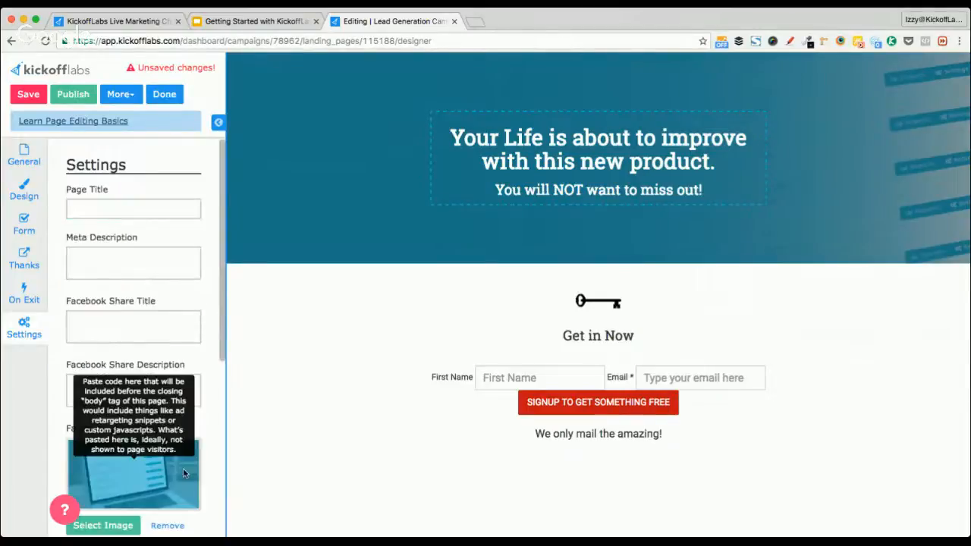
scroll(115, 201, down, 1)
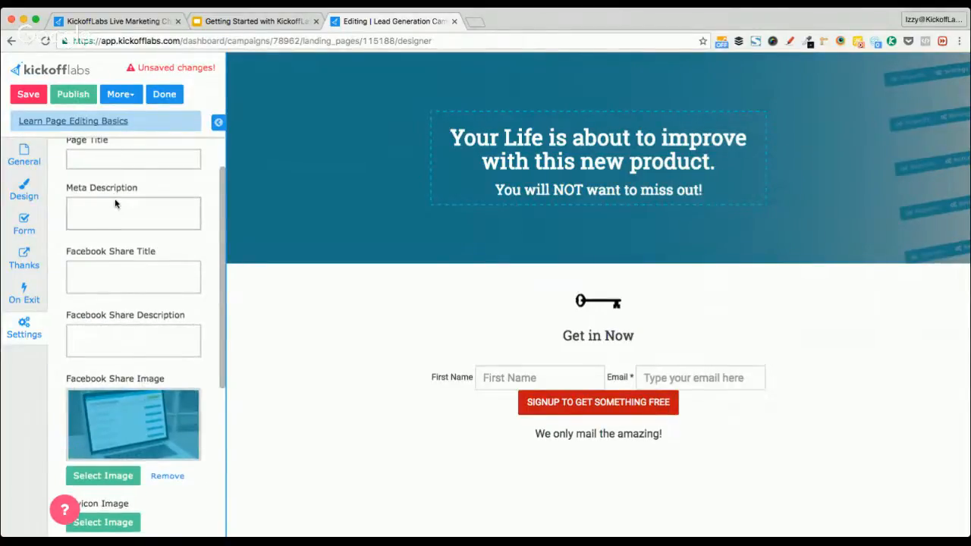
scroll(115, 202, down, 3)
scroll(116, 200, up, 4)
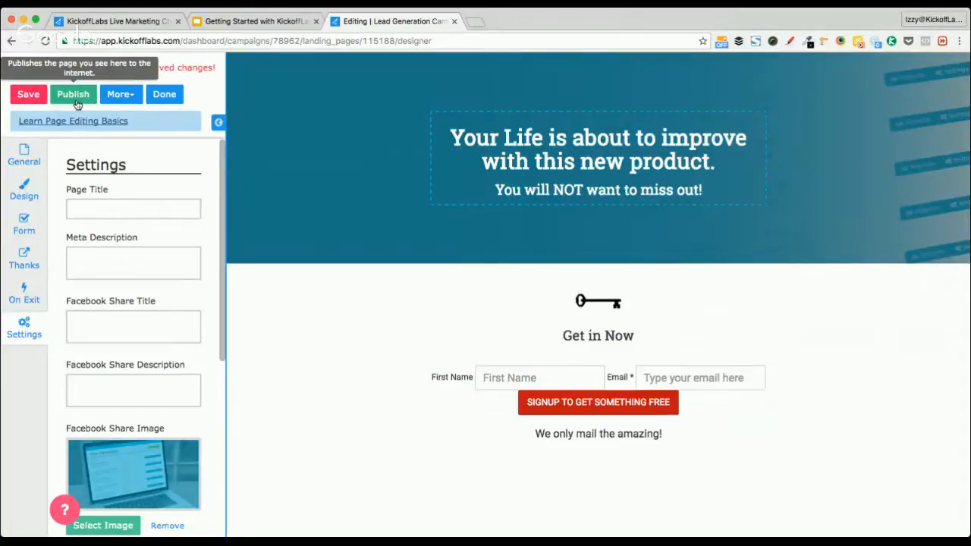
Publish the landing page, review it live on kickoffpages.com, then return to the Lead Generation Campaign pages
click(77, 103)
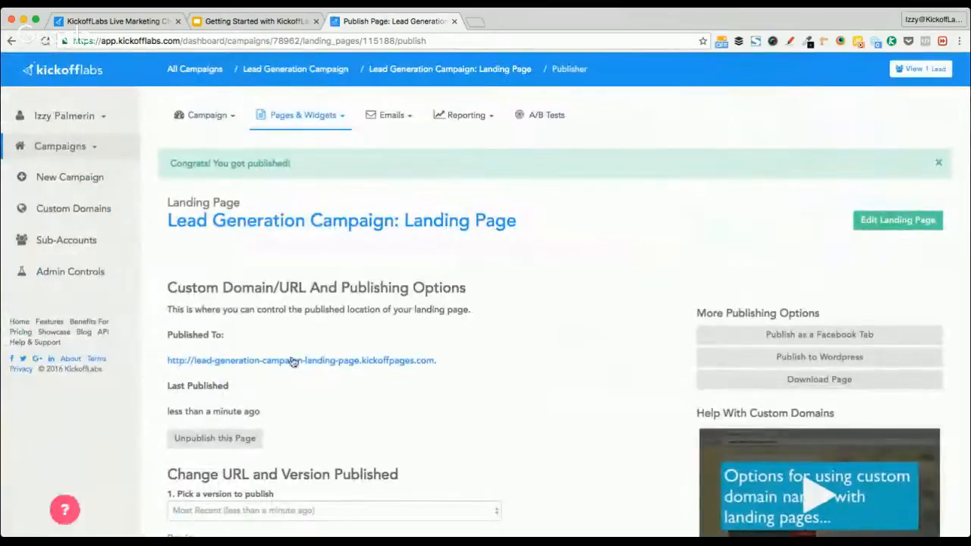
click(296, 360)
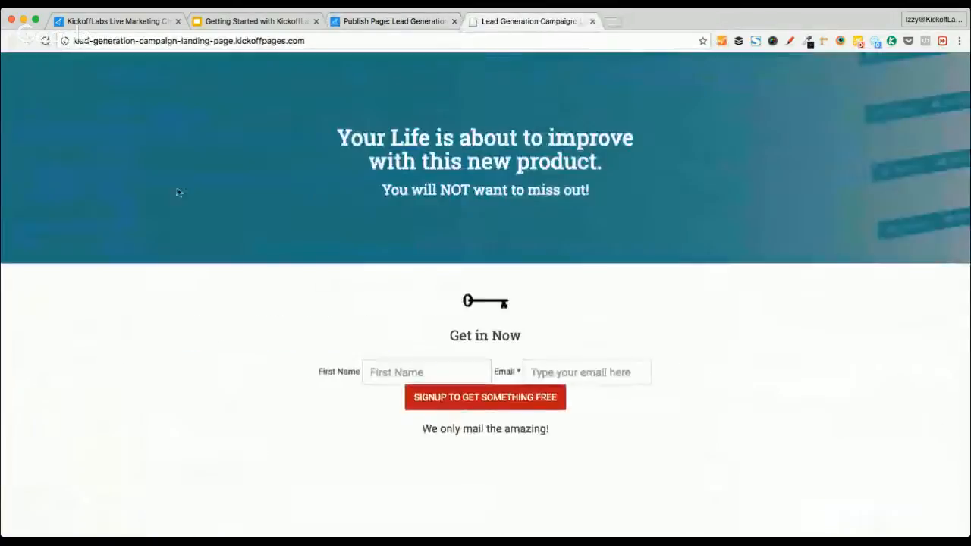
drag(332, 135, 665, 202)
click(666, 202)
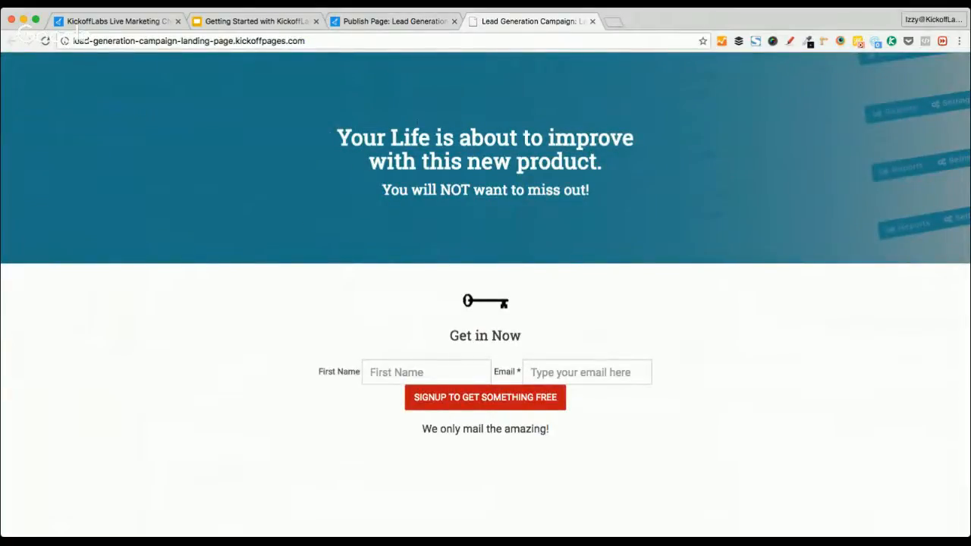
click(386, 20)
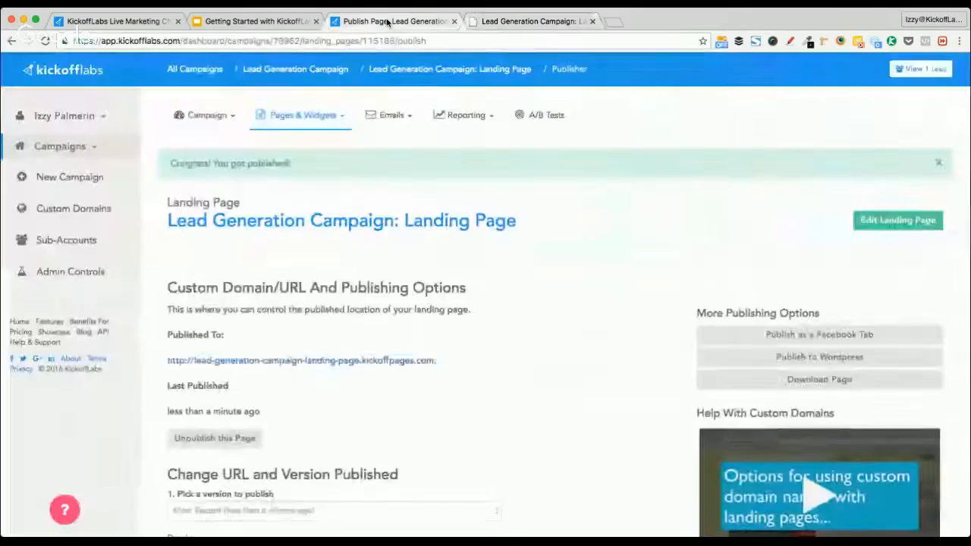
click(314, 71)
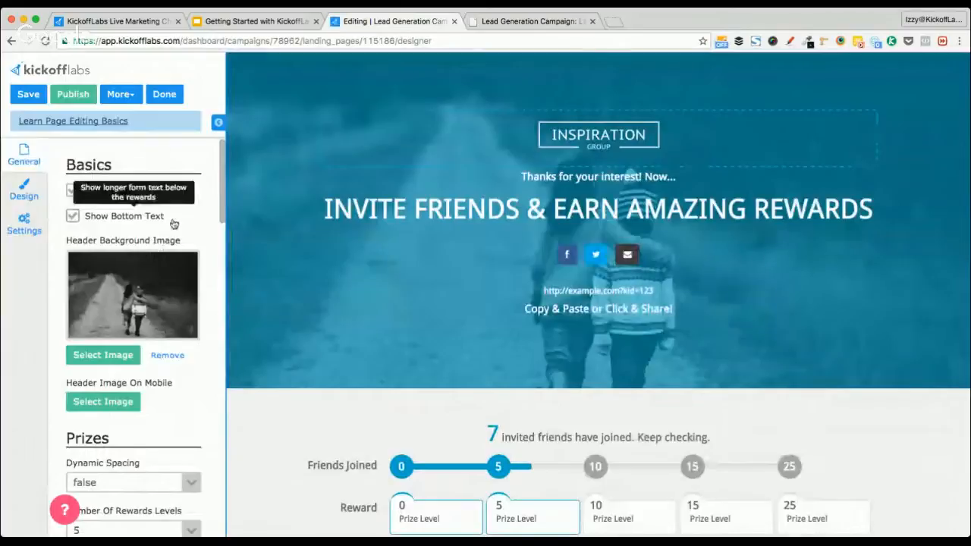
Set the thank-you page's Number Of Rewards Levels to 3
scroll(181, 415, down, 1)
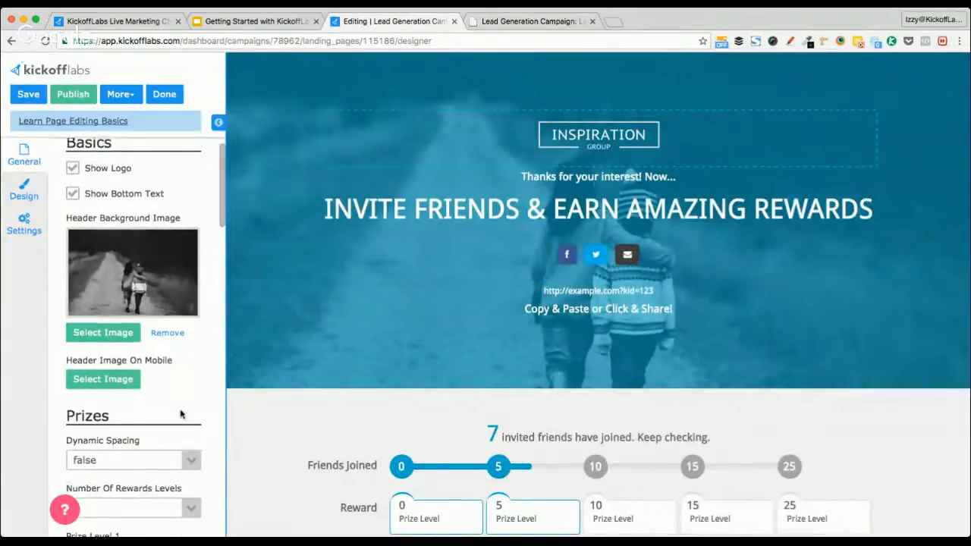
scroll(300, 400, down, 3)
scroll(300, 400, up, 1)
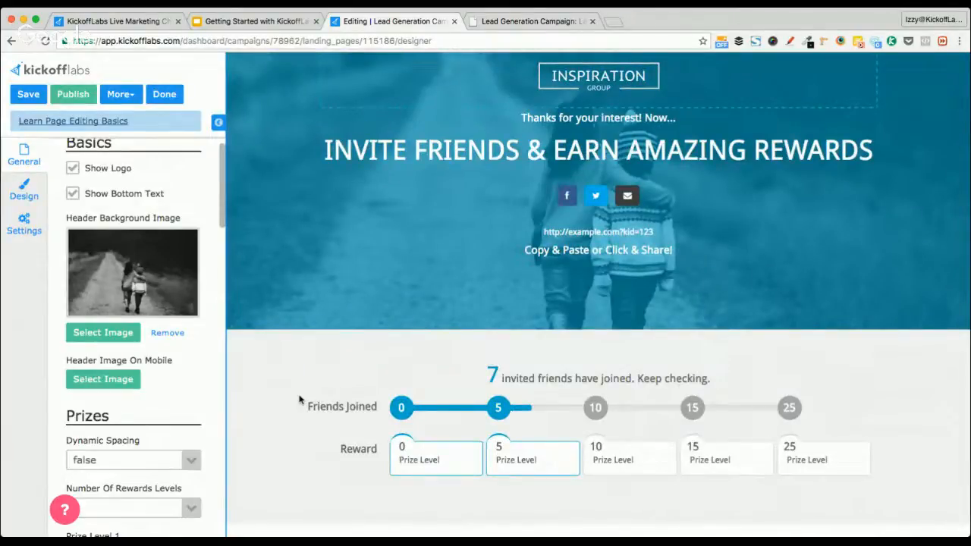
scroll(299, 399, down, 1)
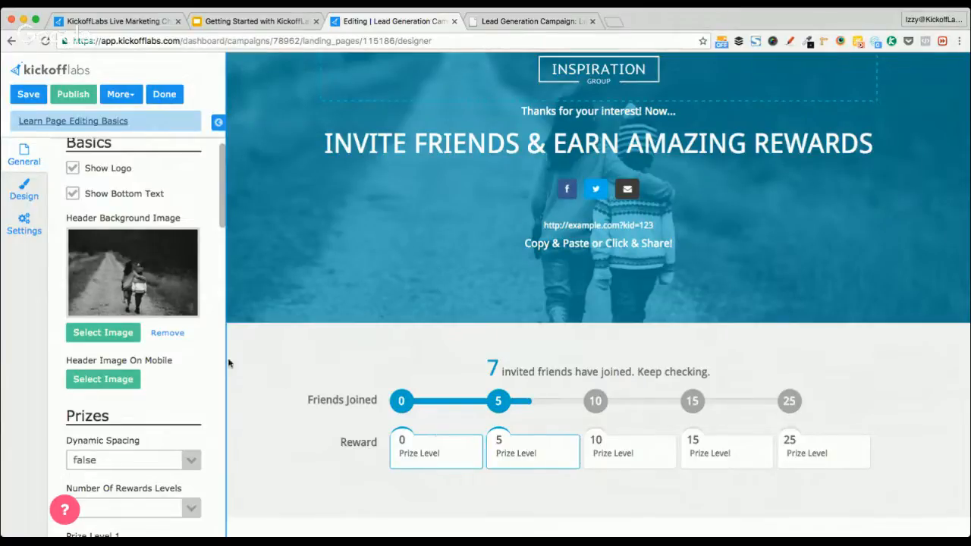
scroll(203, 373, down, 5)
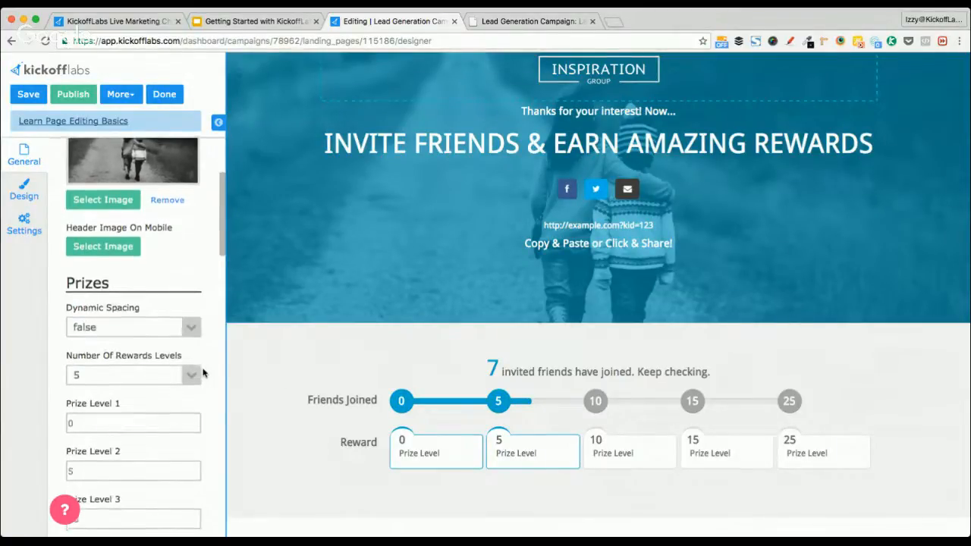
click(182, 348)
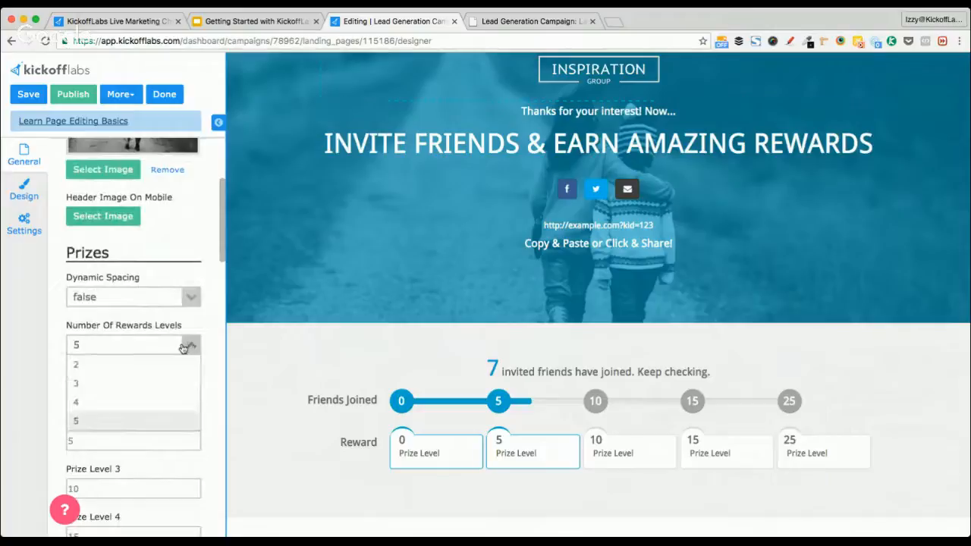
click(132, 384)
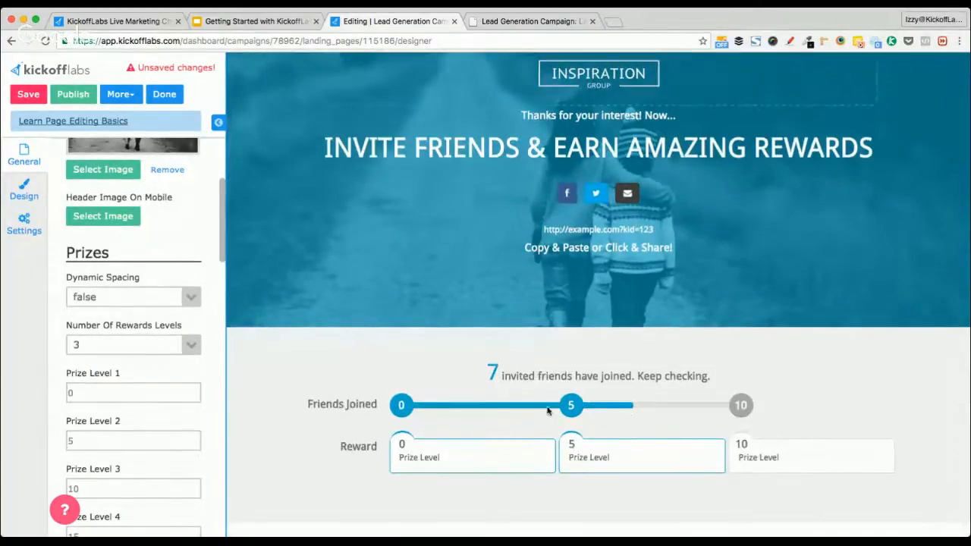
Set Prize Level 1, 2 and 3 thresholds to 3, 10 and 15 invited friends
scroll(531, 407, down, 3)
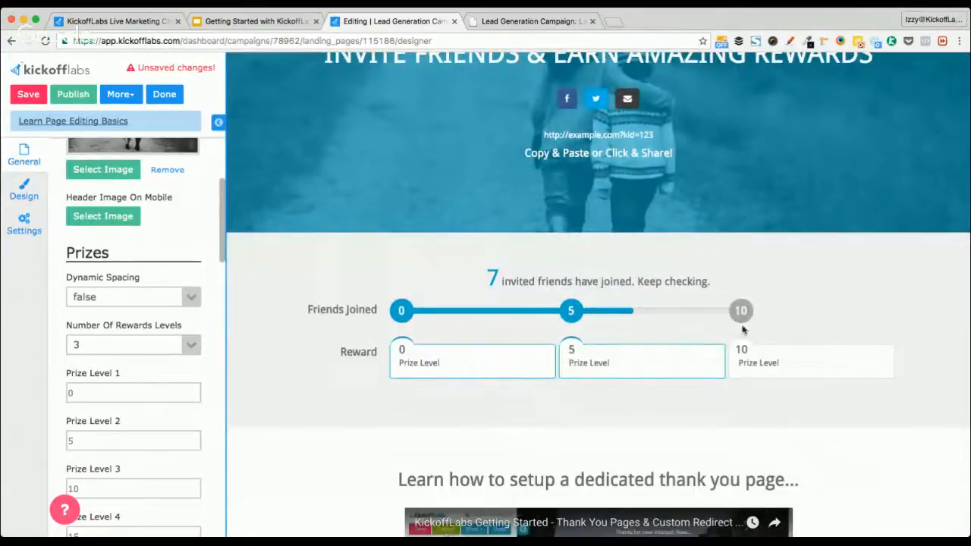
scroll(204, 394, down, 1)
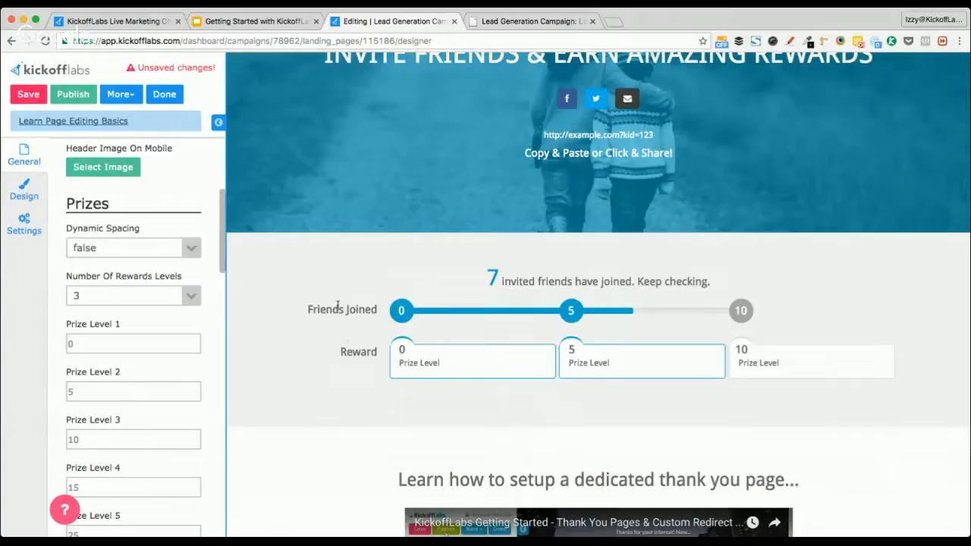
click(98, 340)
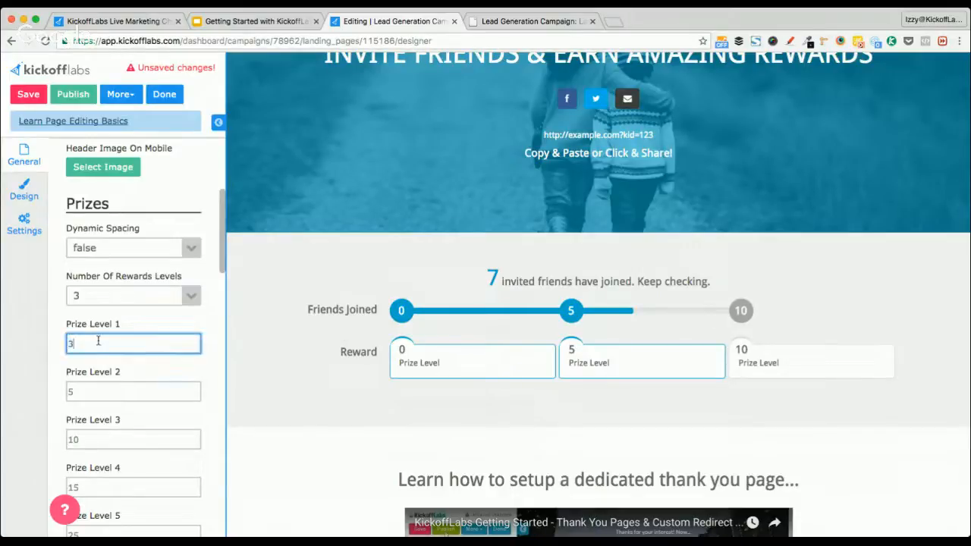
click(95, 395)
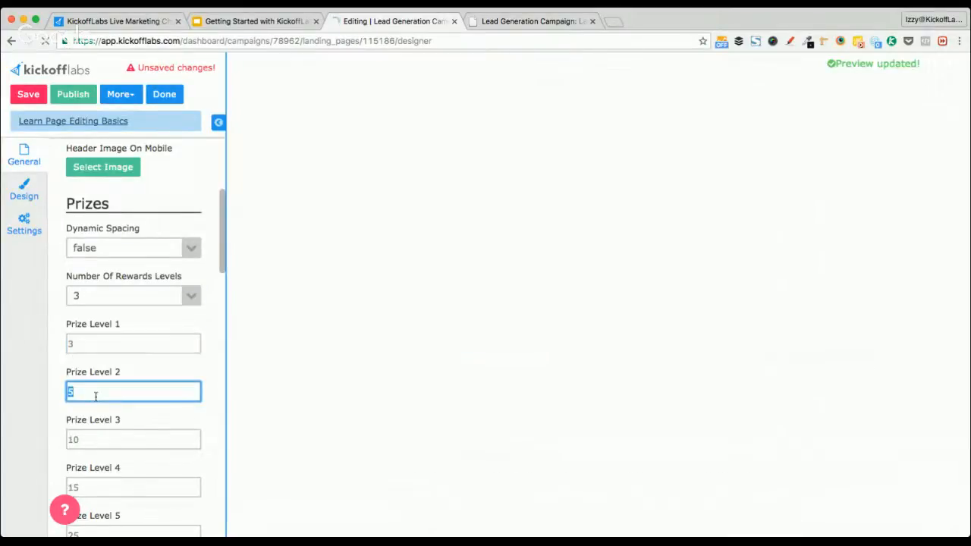
text(1)
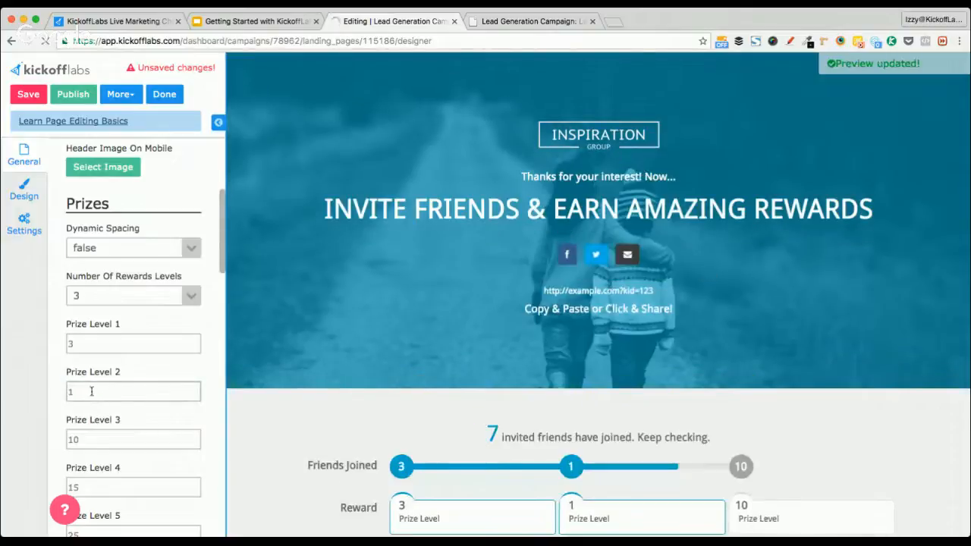
text(0)
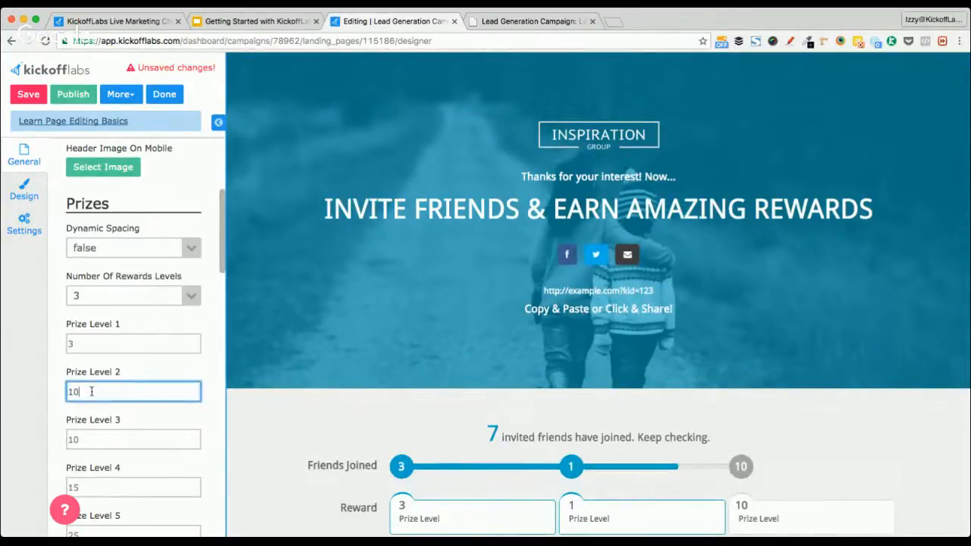
click(97, 439)
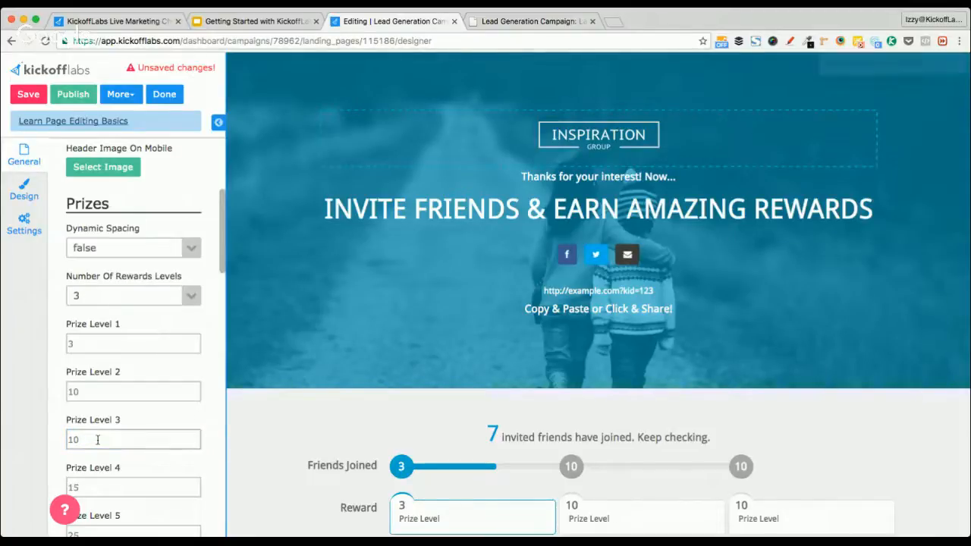
double_click(97, 439)
text(15)
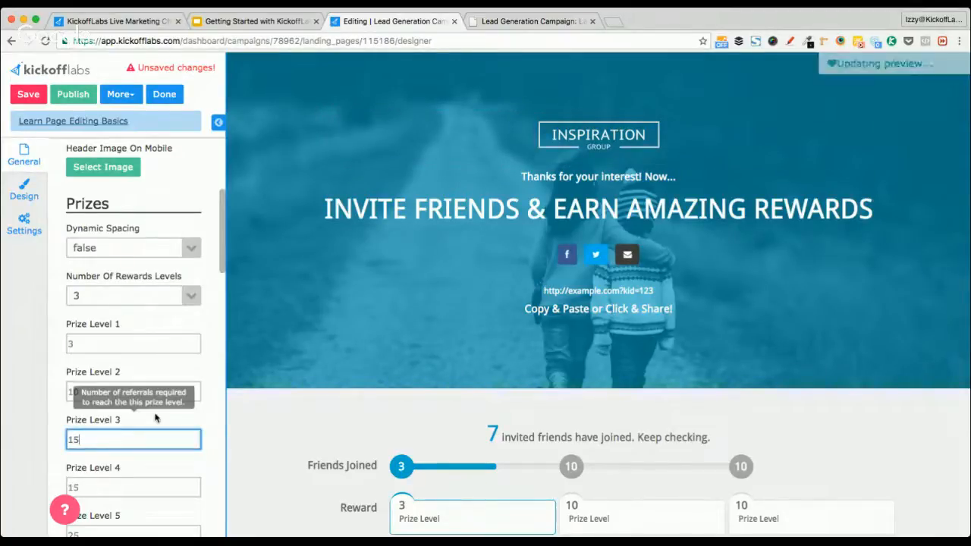
scroll(371, 304, down, 2)
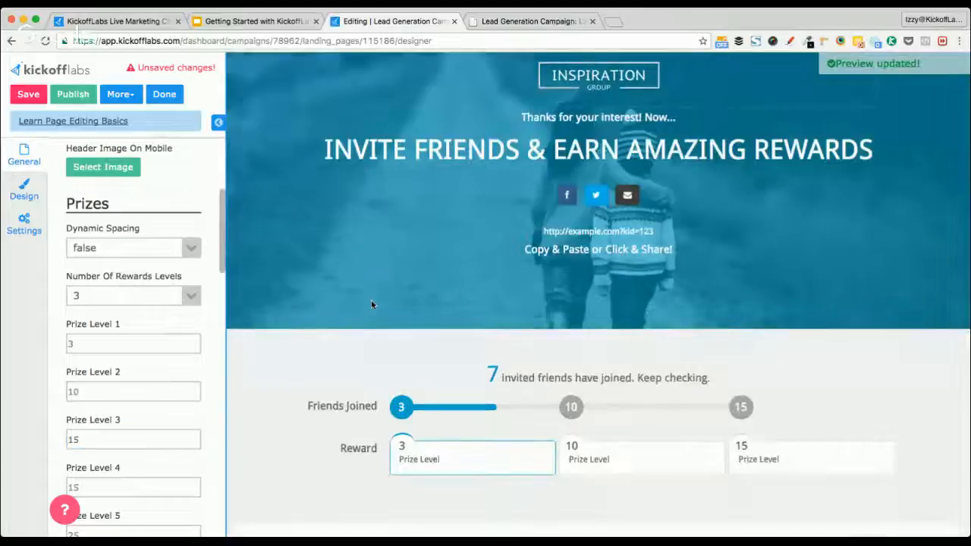
scroll(308, 414, down, 2)
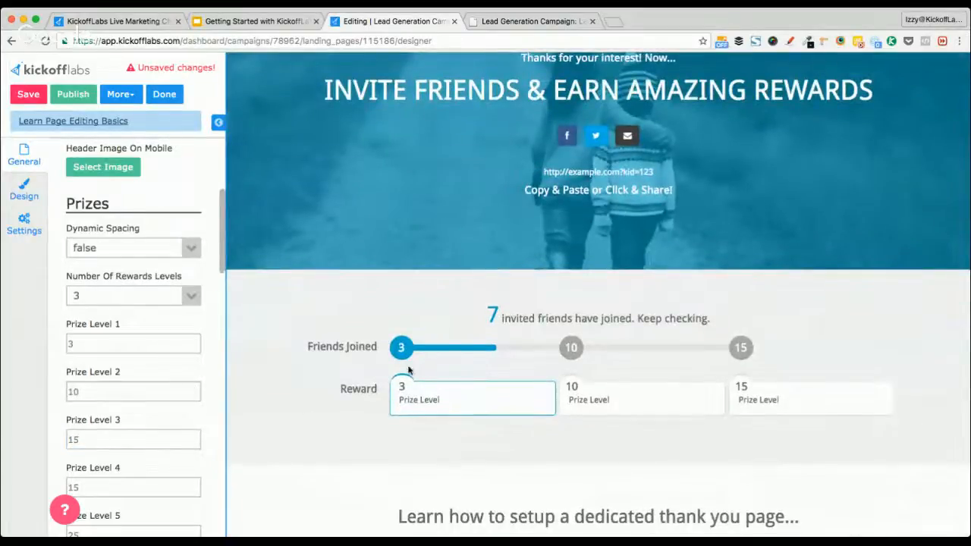
scroll(402, 377, up, 1)
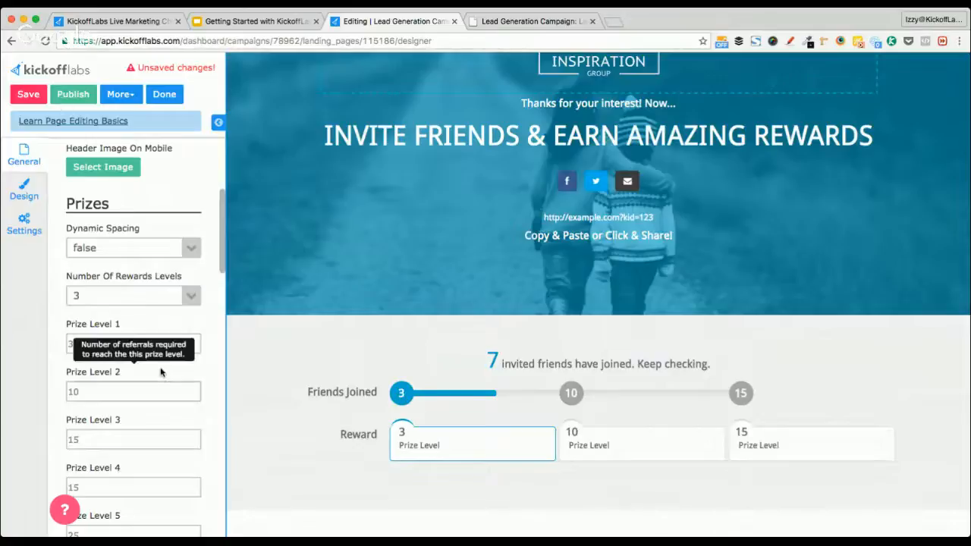
scroll(161, 371, down, 1)
scroll(160, 371, down, 6)
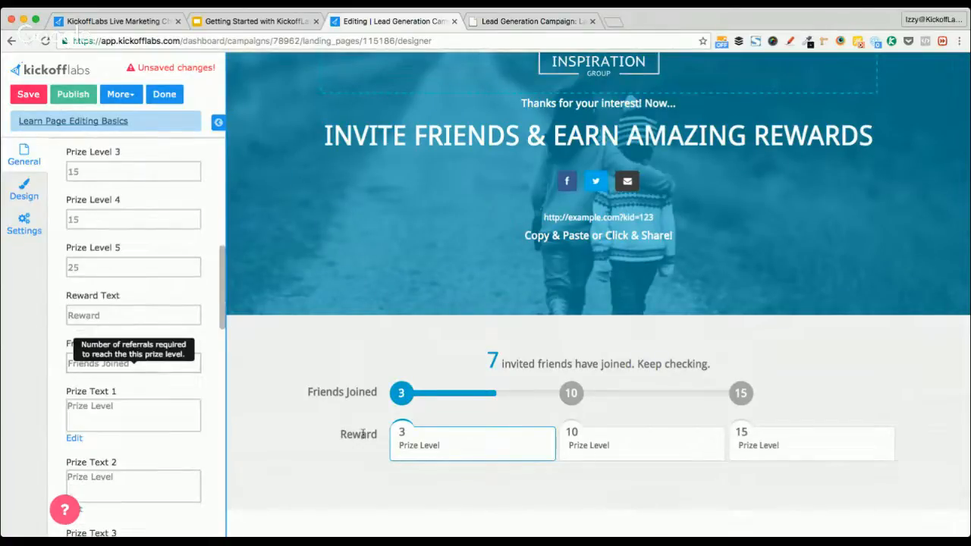
scroll(155, 358, down, 2)
Insert the Cedar Horse Workshop logo above the first prize's caption and shrink it to a thumbnail
click(131, 358)
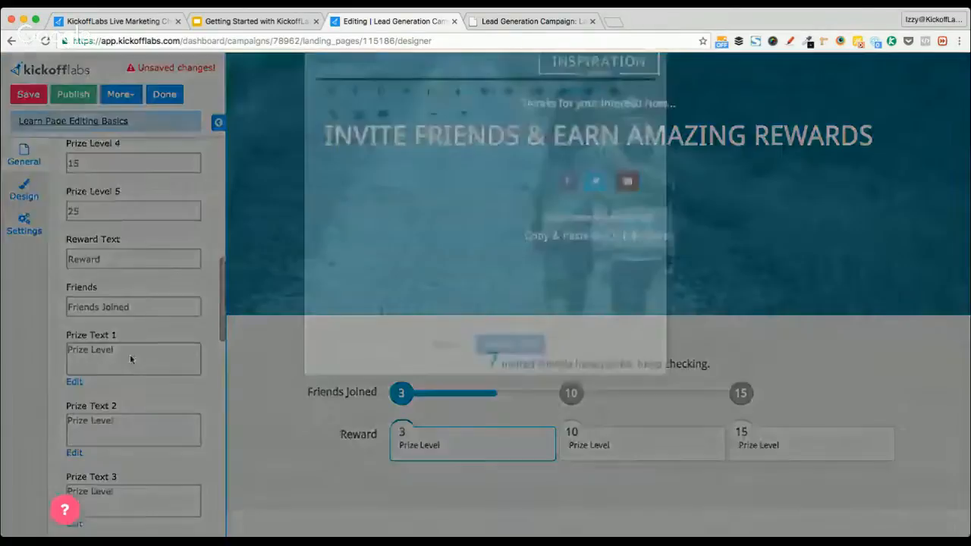
click(321, 209)
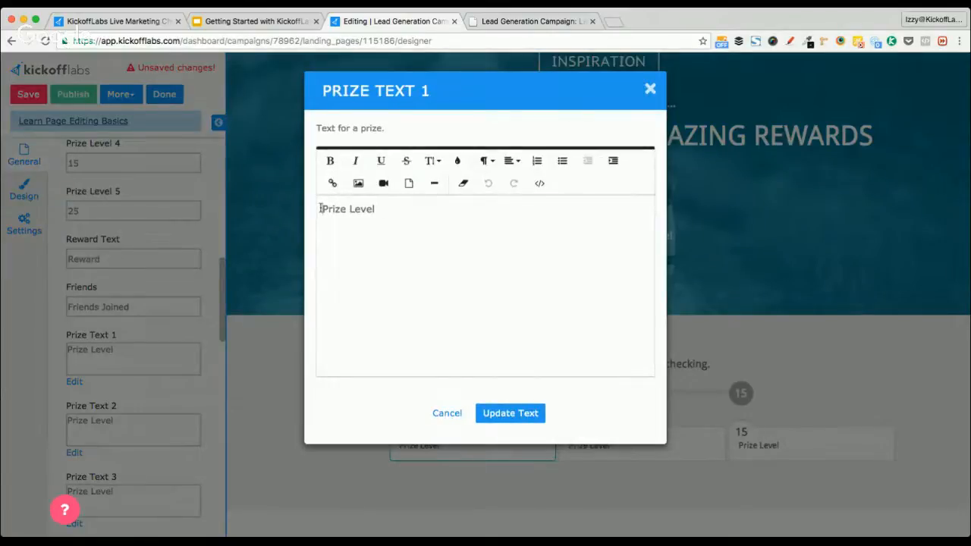
key(Return)
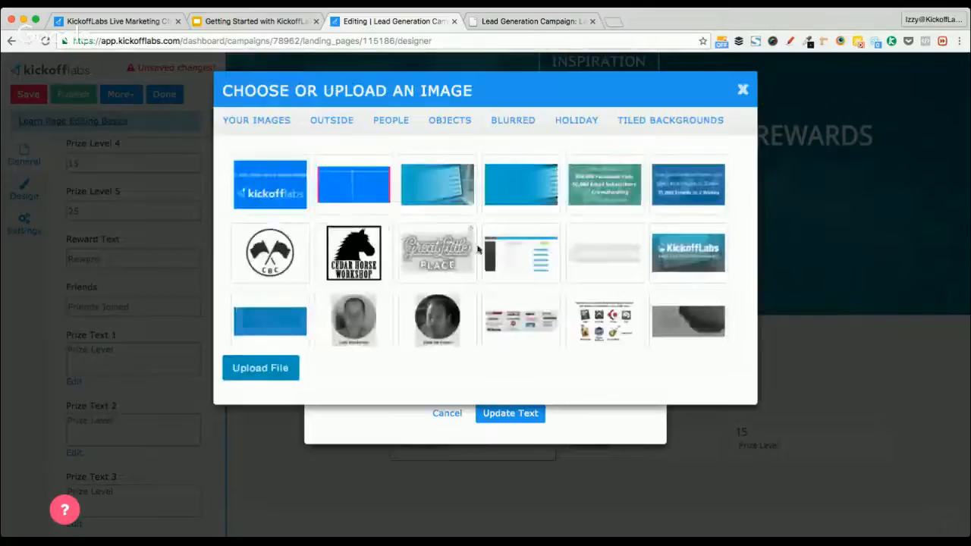
scroll(434, 248, down, 2)
scroll(434, 248, up, 2)
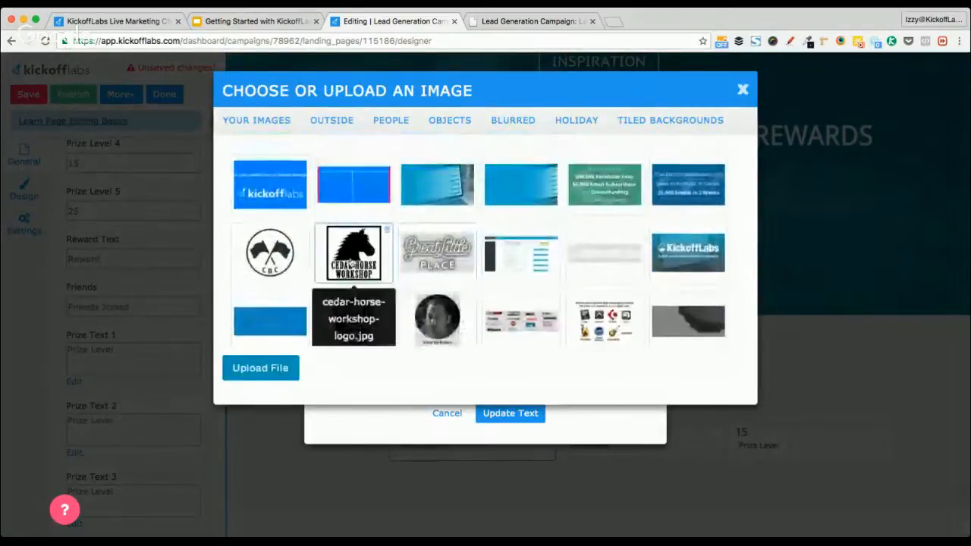
click(352, 252)
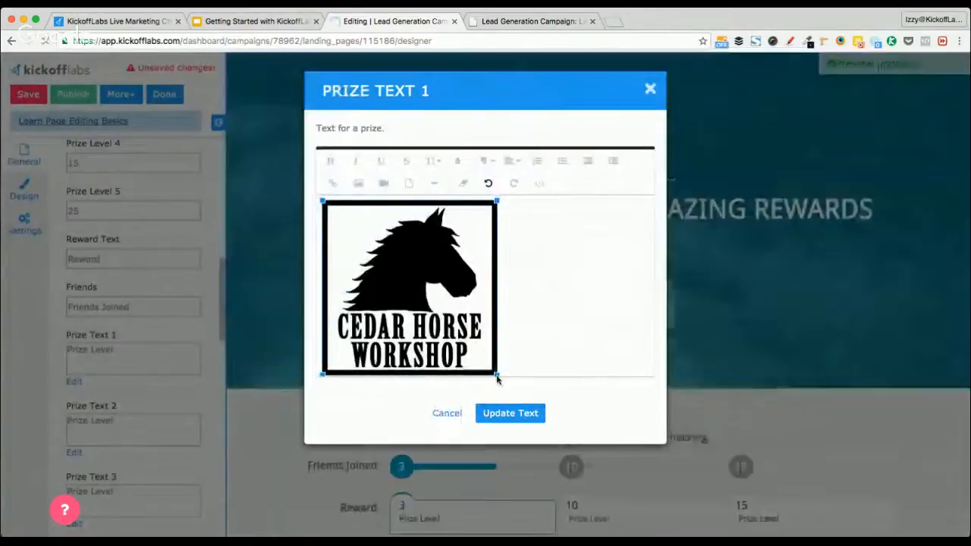
drag(497, 374, 390, 266)
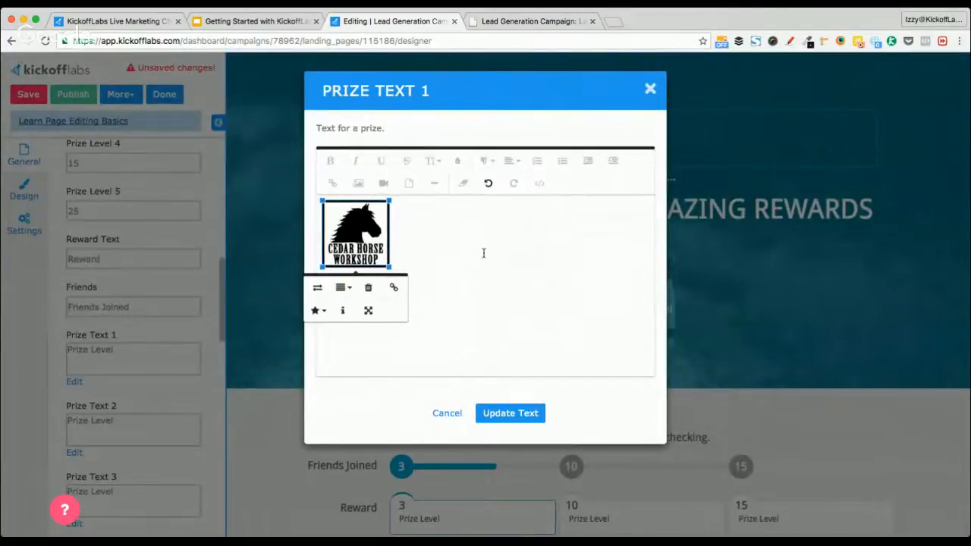
click(483, 252)
Centre-align the logo and Prize Level caption, then apply the updated prize text
key(ctrl+a)
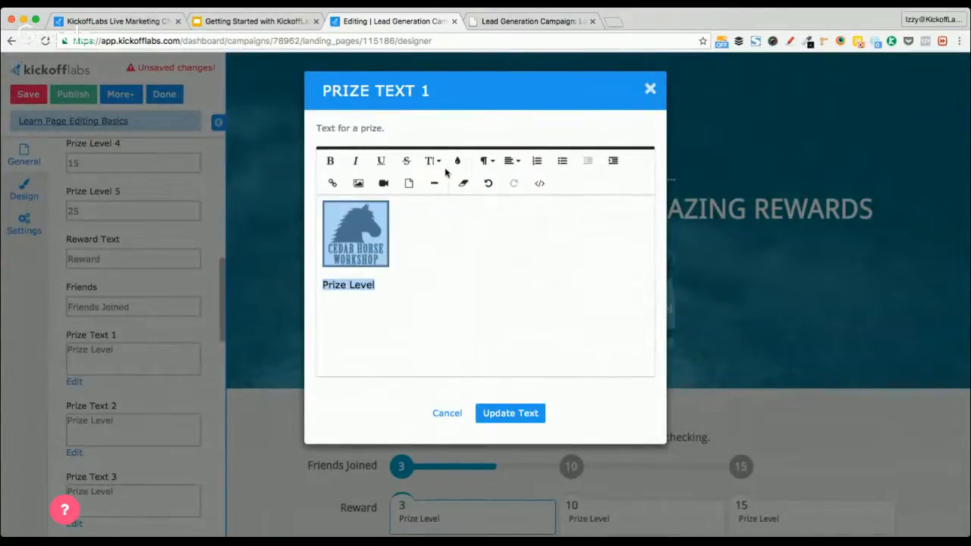
click(510, 161)
click(518, 198)
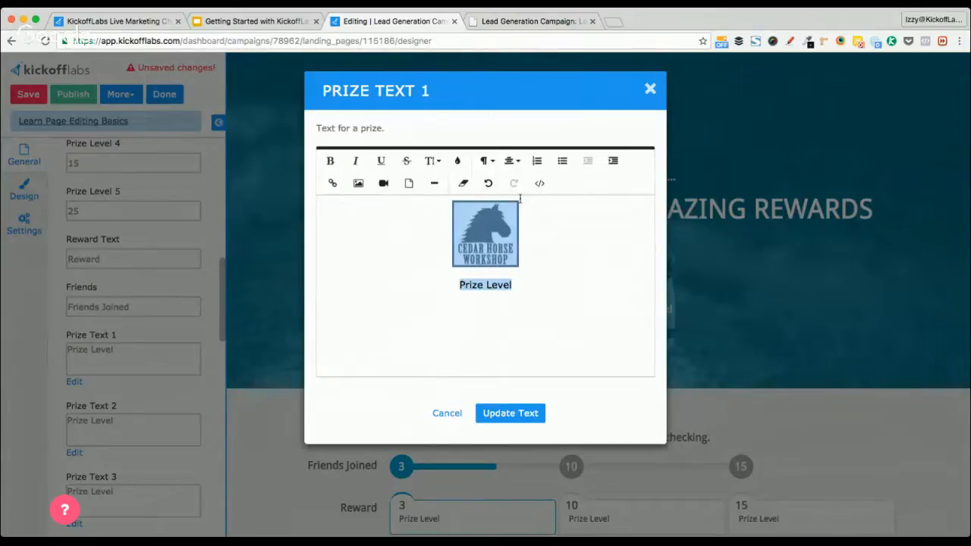
click(503, 412)
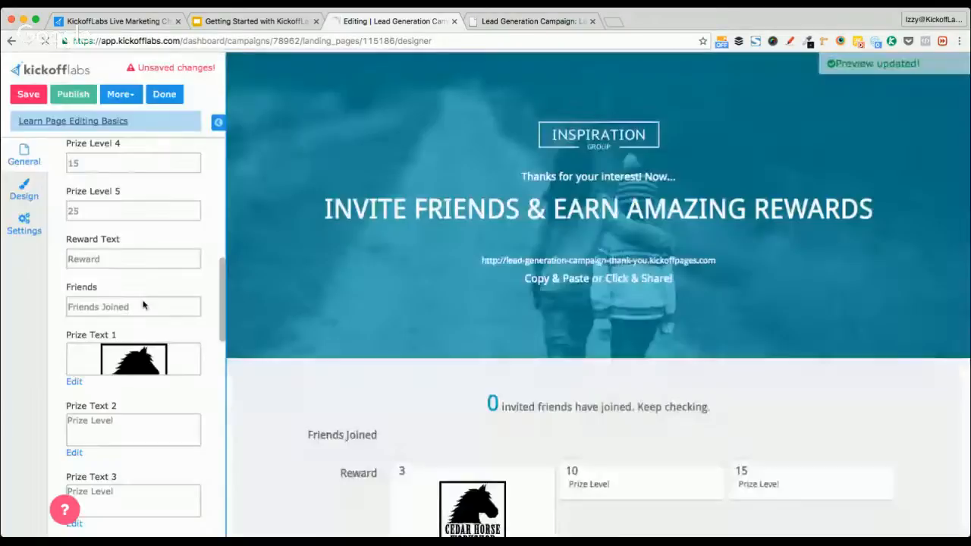
scroll(281, 407, down, 4)
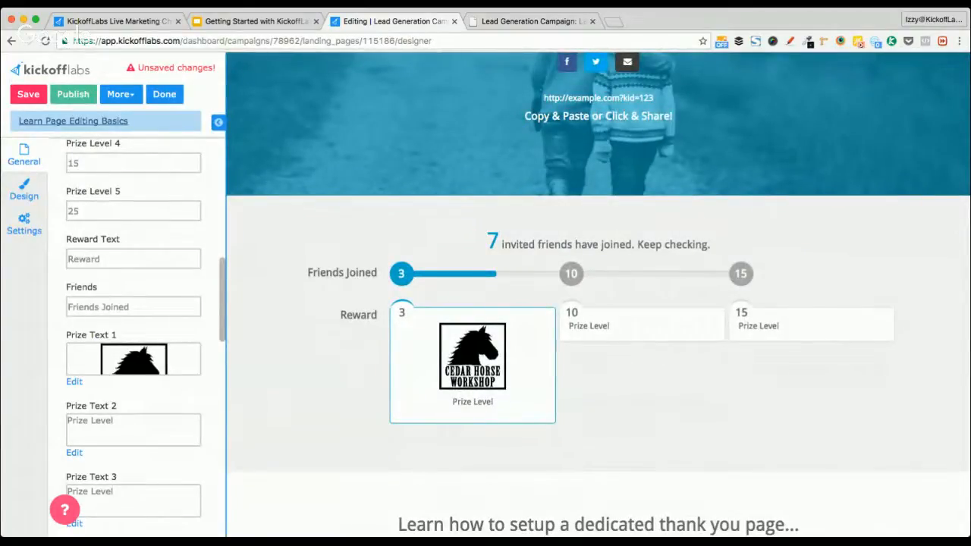
scroll(318, 400, down, 1)
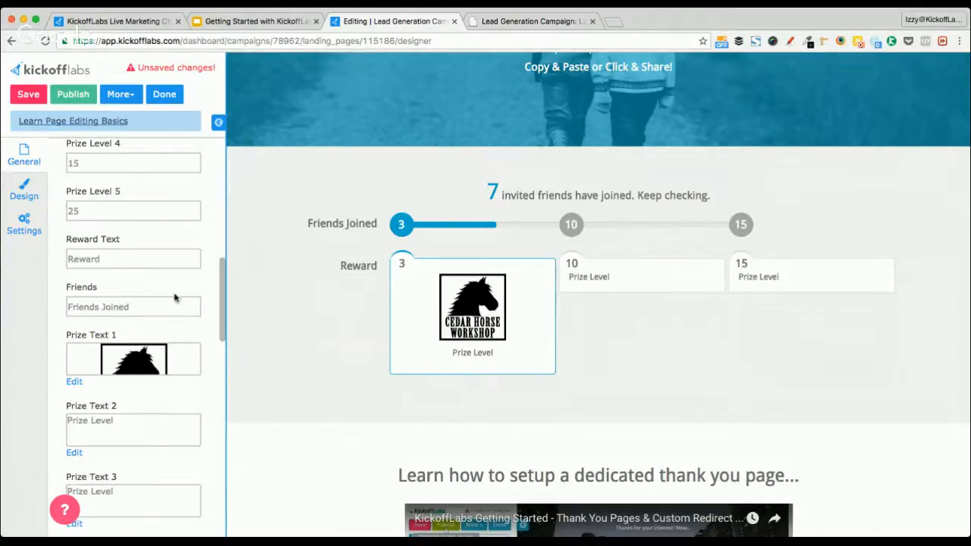
scroll(138, 305, down, 6)
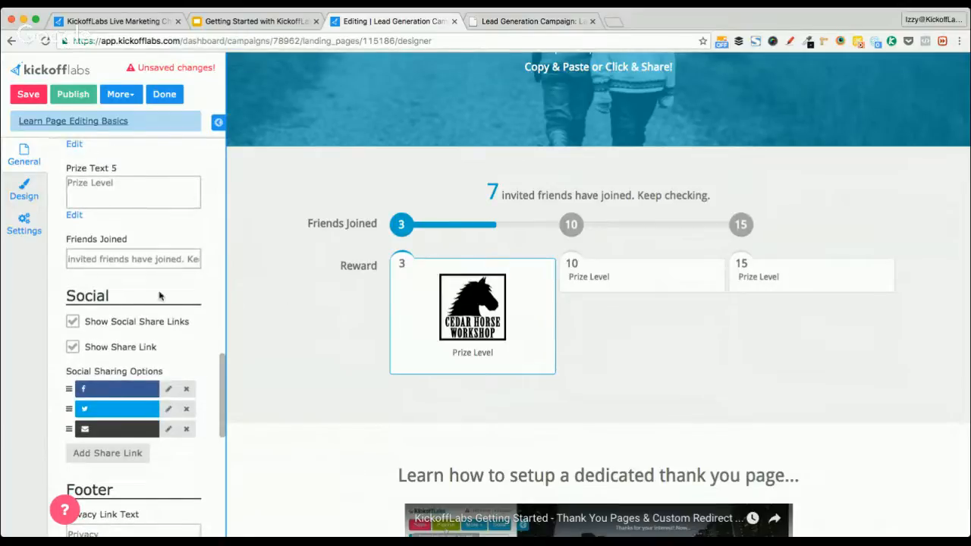
scroll(178, 296, down, 4)
scroll(282, 314, up, 5)
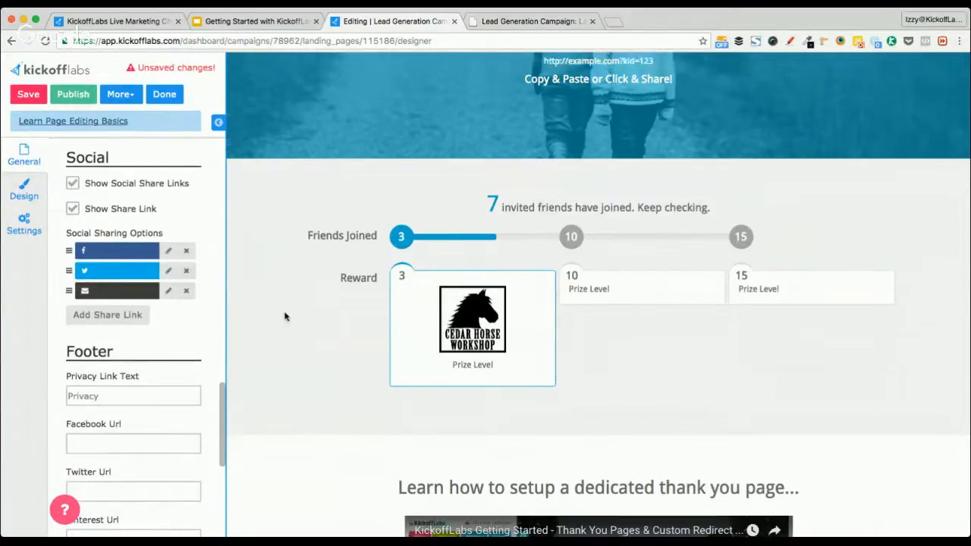
scroll(285, 316, up, 2)
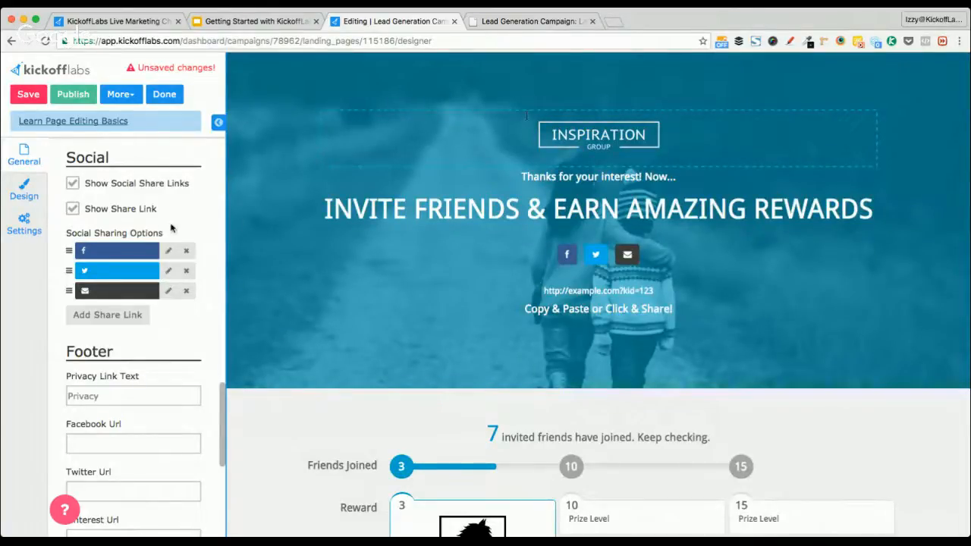
scroll(160, 230, up, 10)
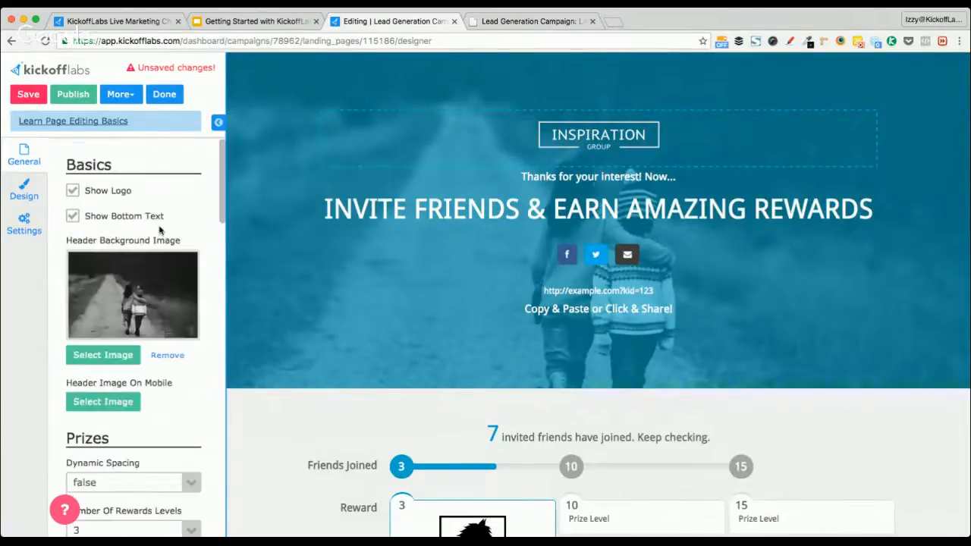
Open the thank-you page's Settings and inspect the empty Page Title and Meta Description fields
click(23, 193)
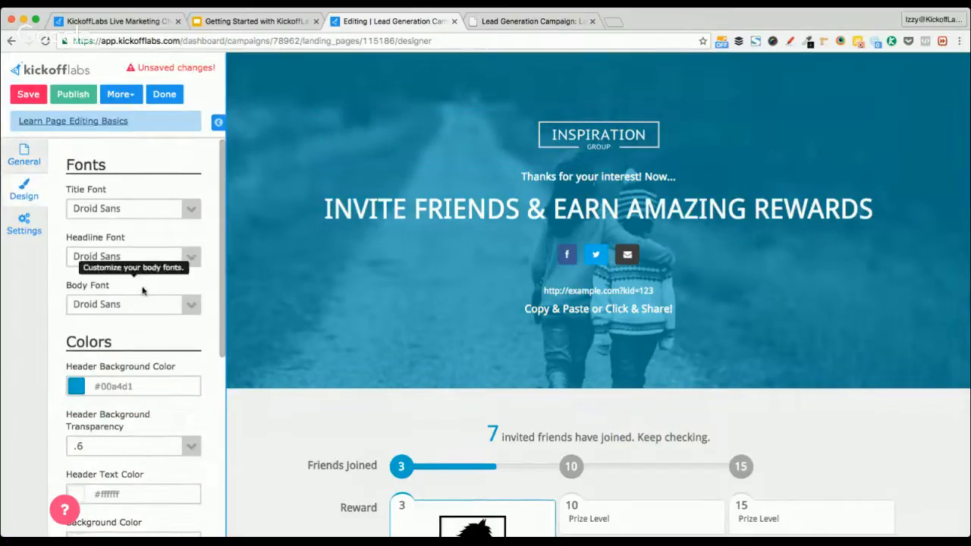
click(26, 224)
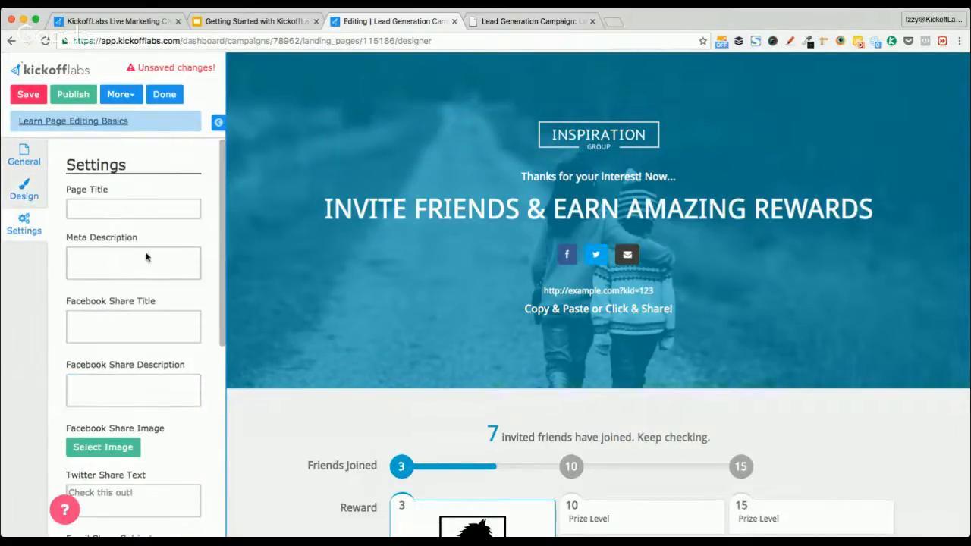
click(88, 203)
click(113, 258)
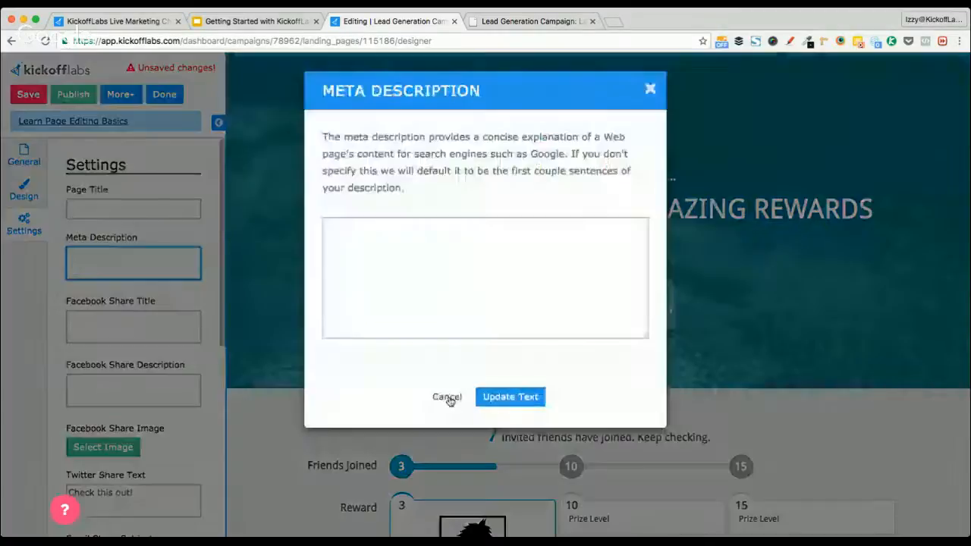
click(446, 397)
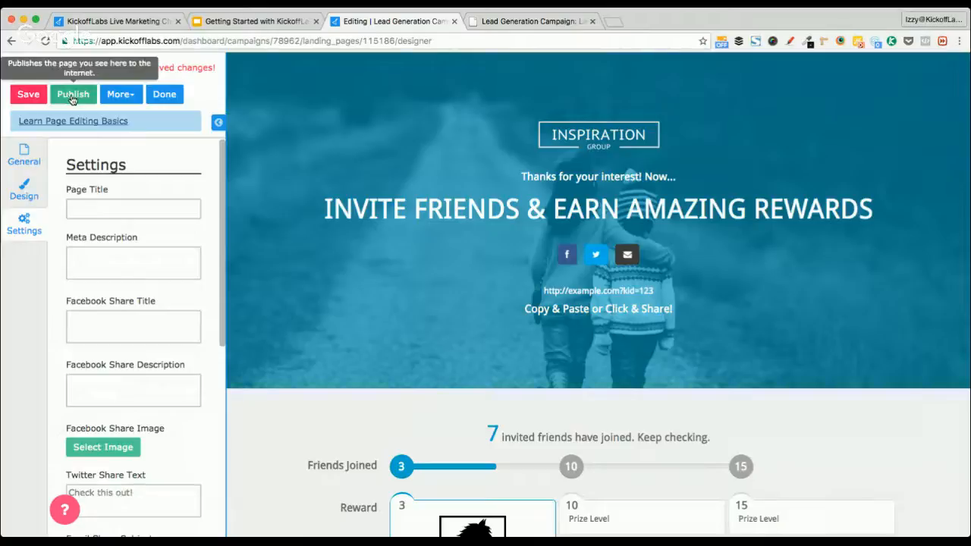
Publish the thank-you page, review it live in a new tab, then return to the Lead Generation Campaign
click(72, 97)
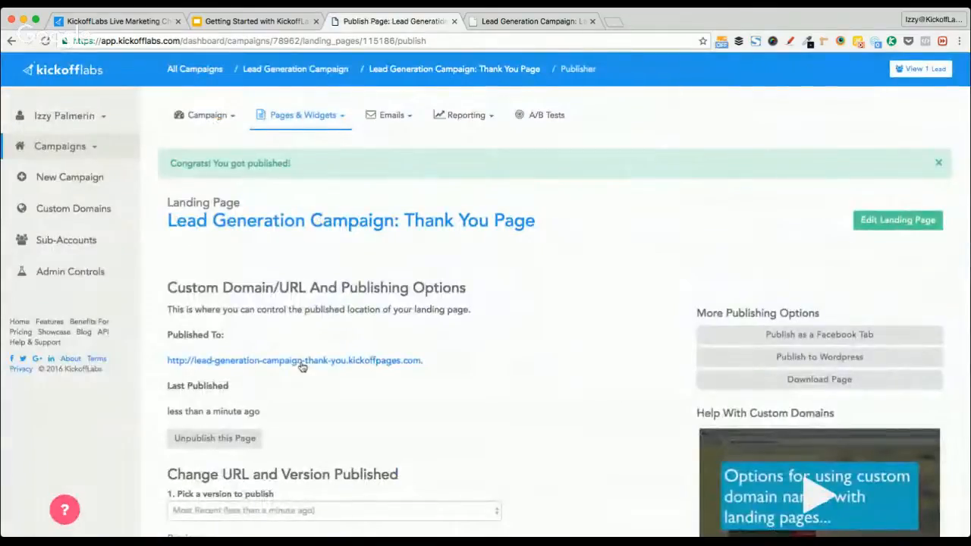
click(302, 367)
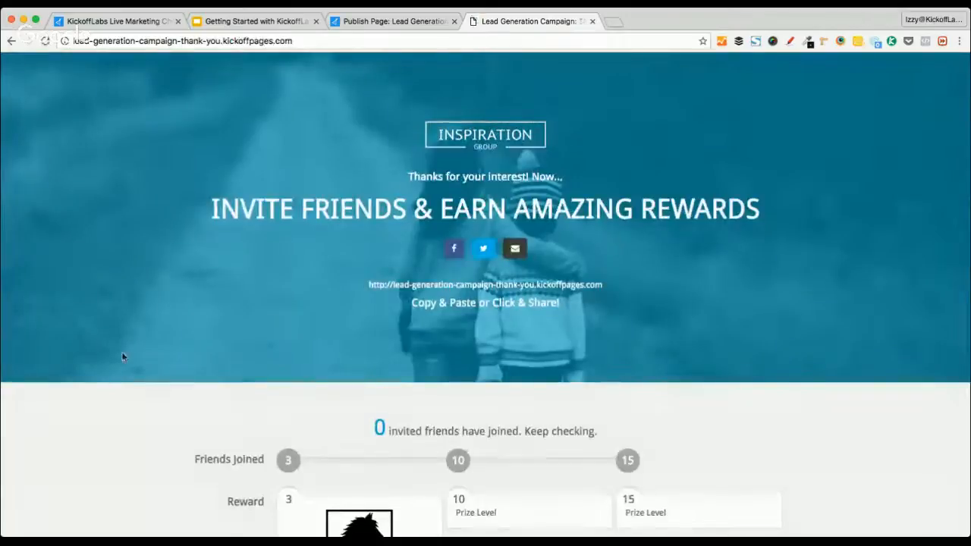
scroll(123, 356, down, 3)
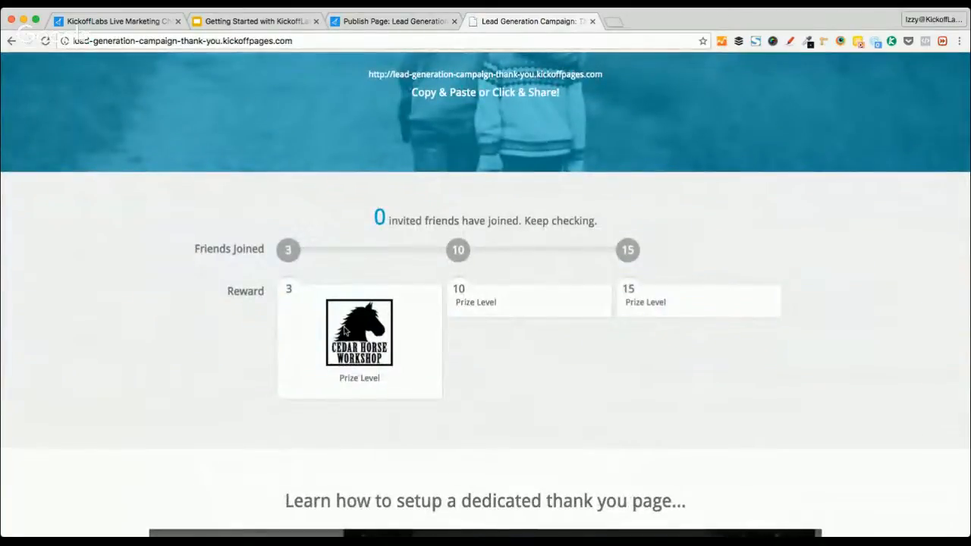
scroll(144, 362, up, 3)
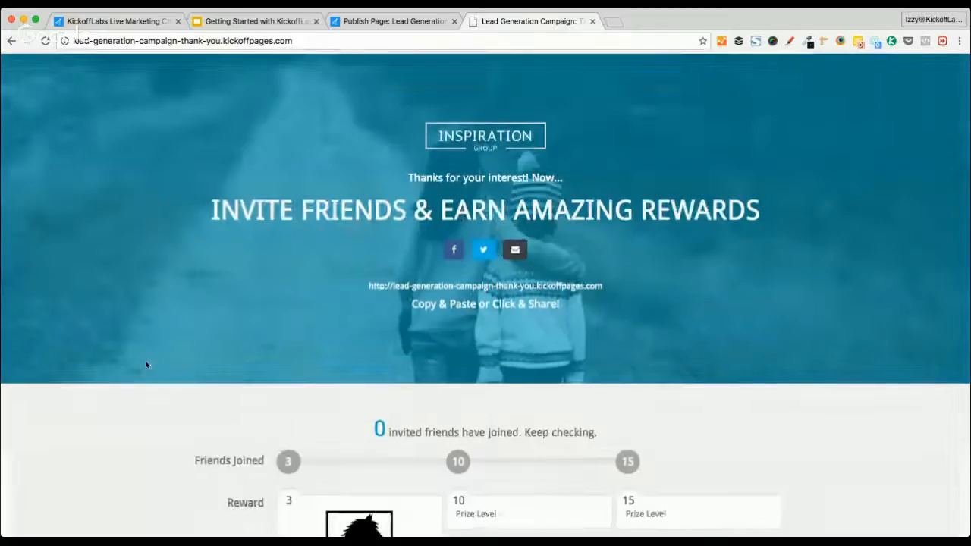
click(592, 21)
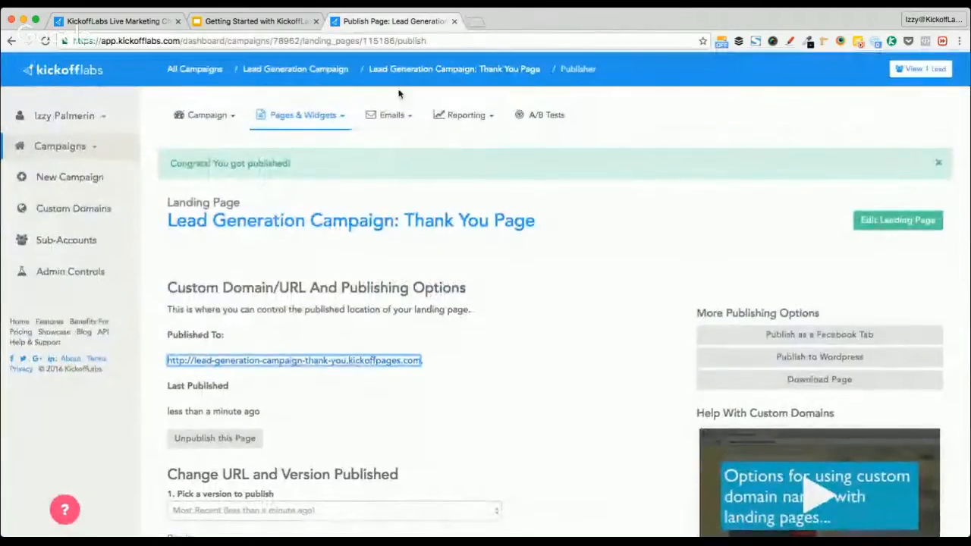
click(312, 72)
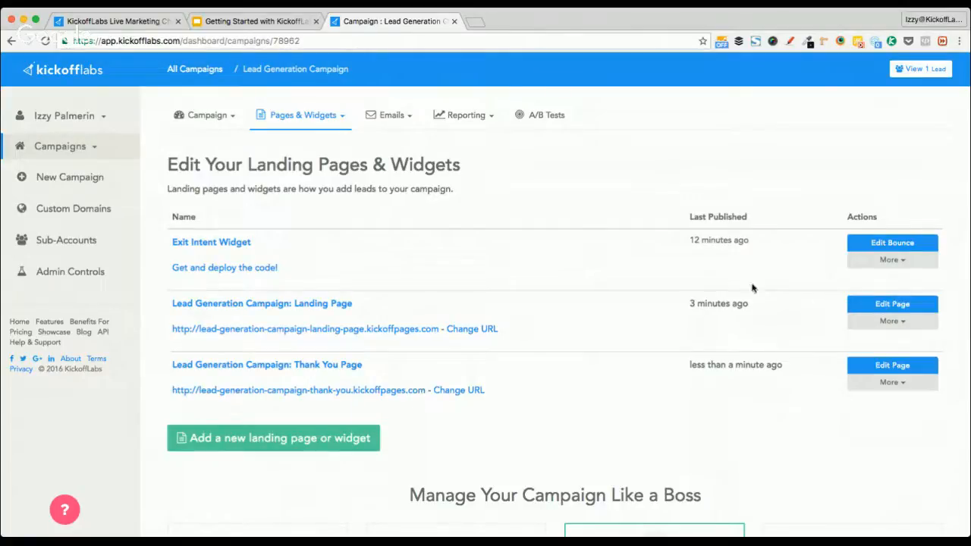
Open the Exit Intent Widget for editing and test its current Stacked popup a few times
click(892, 244)
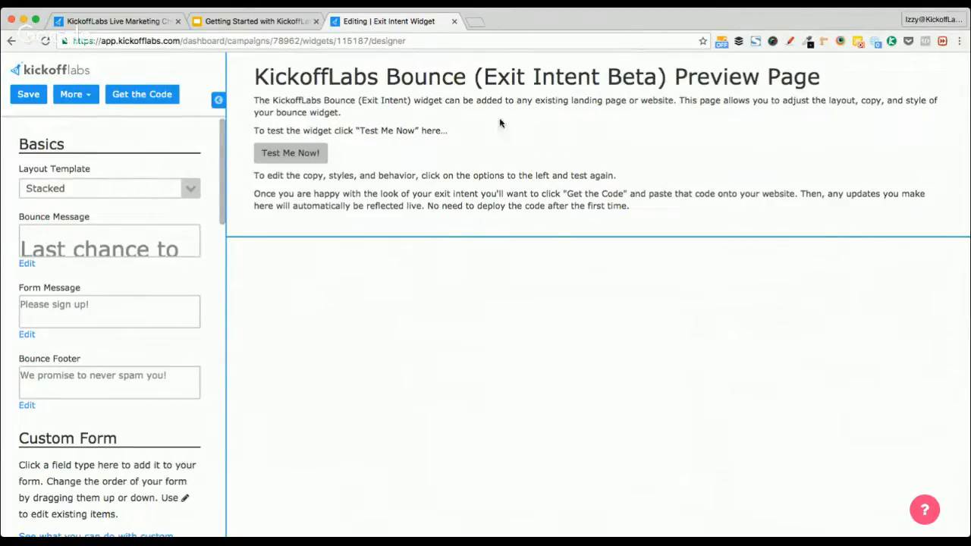
mouse_move(513, 46)
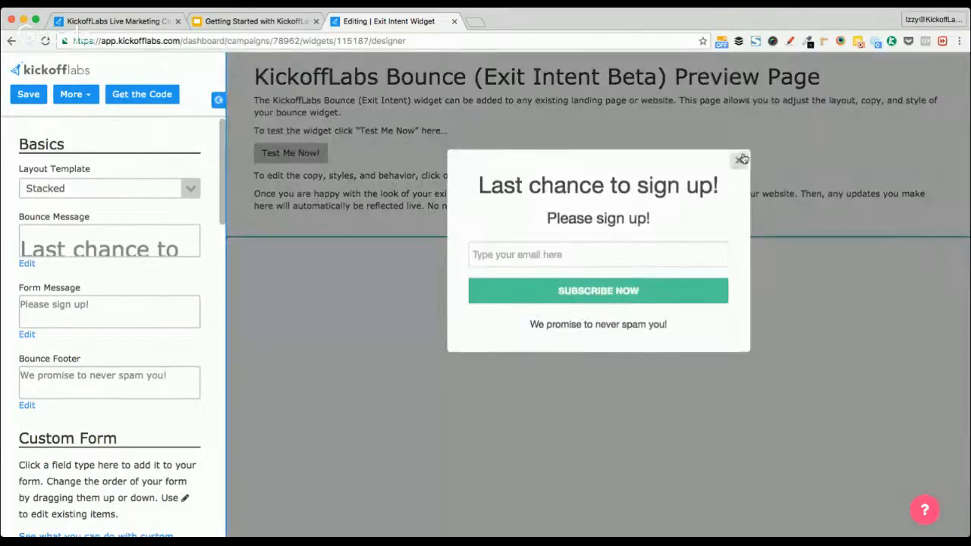
click(740, 159)
click(285, 153)
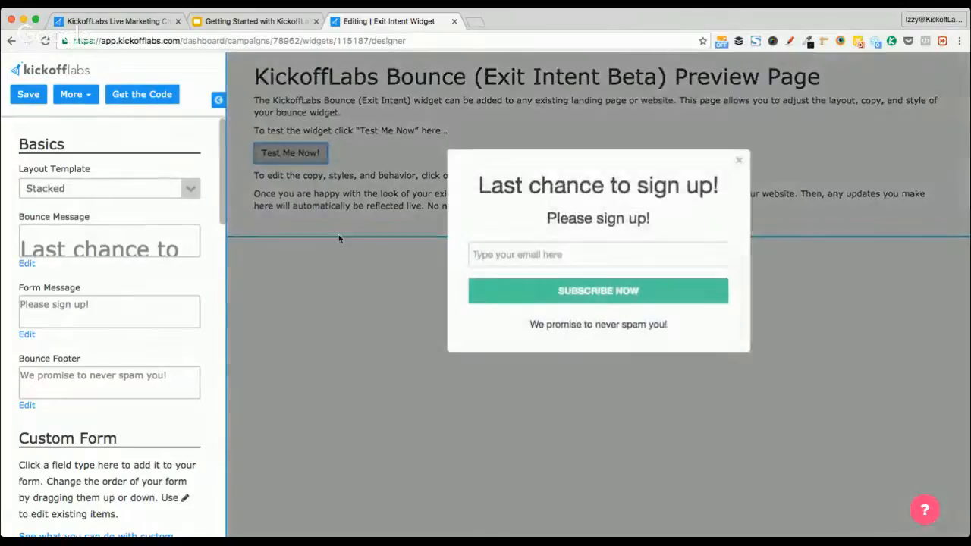
click(327, 244)
click(288, 153)
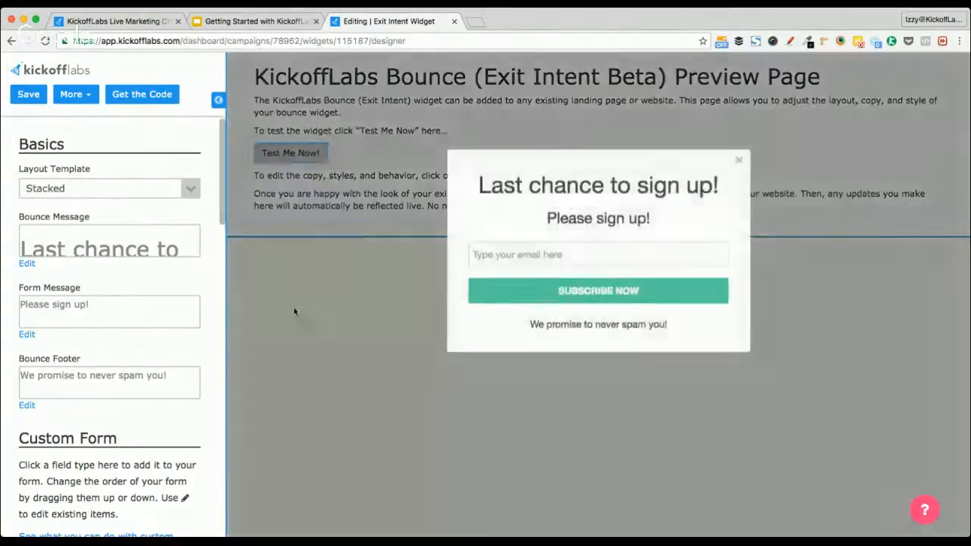
click(295, 312)
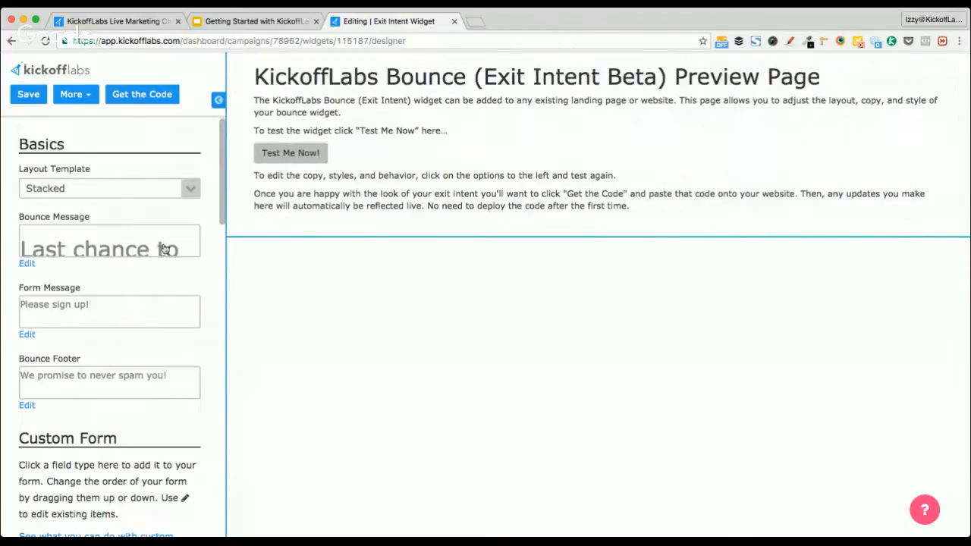
click(262, 154)
Change the widget's Layout Template to Split and preview the resulting popup
click(191, 188)
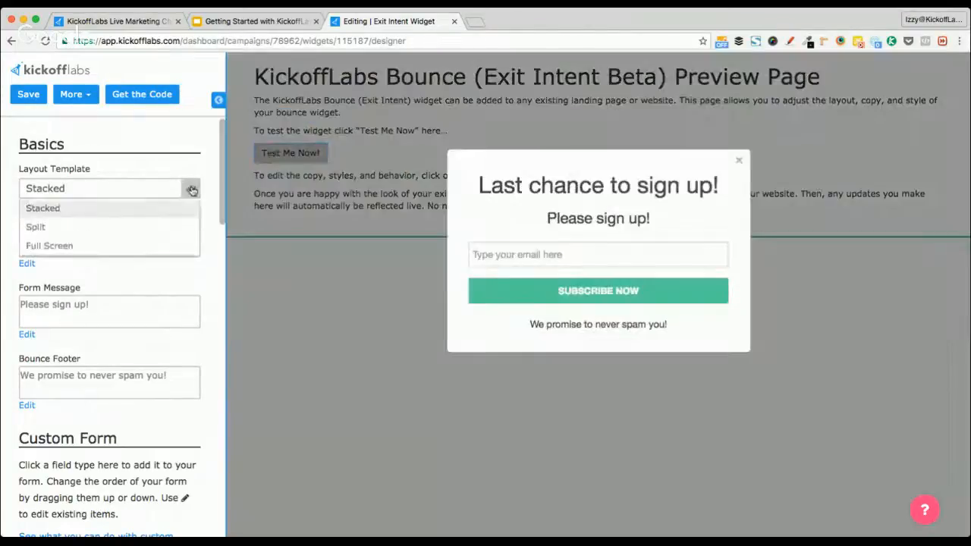
click(154, 228)
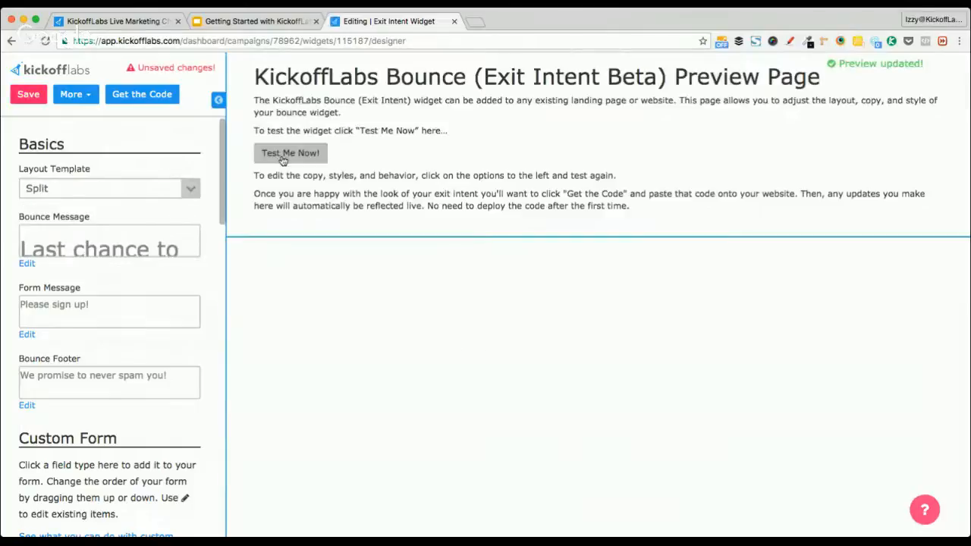
click(283, 155)
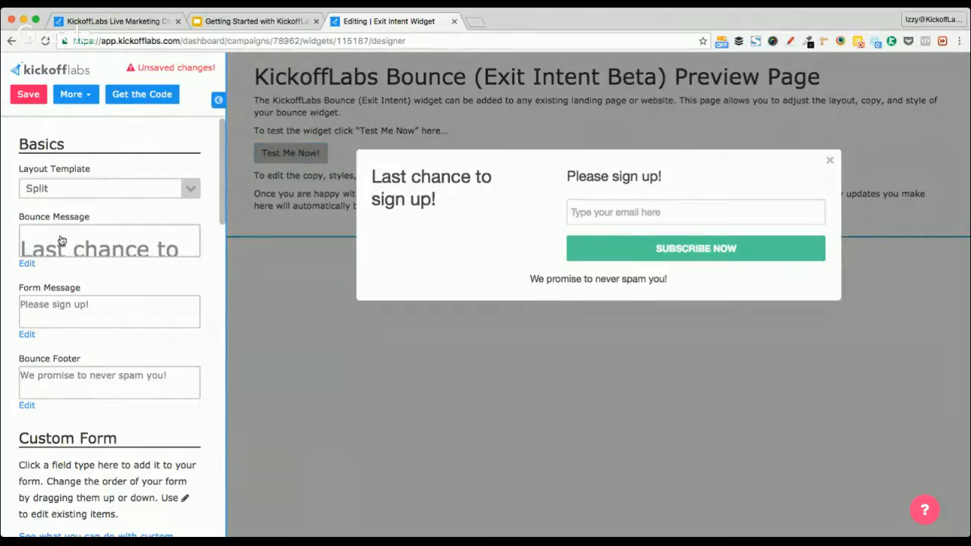
scroll(110, 393, down, 3)
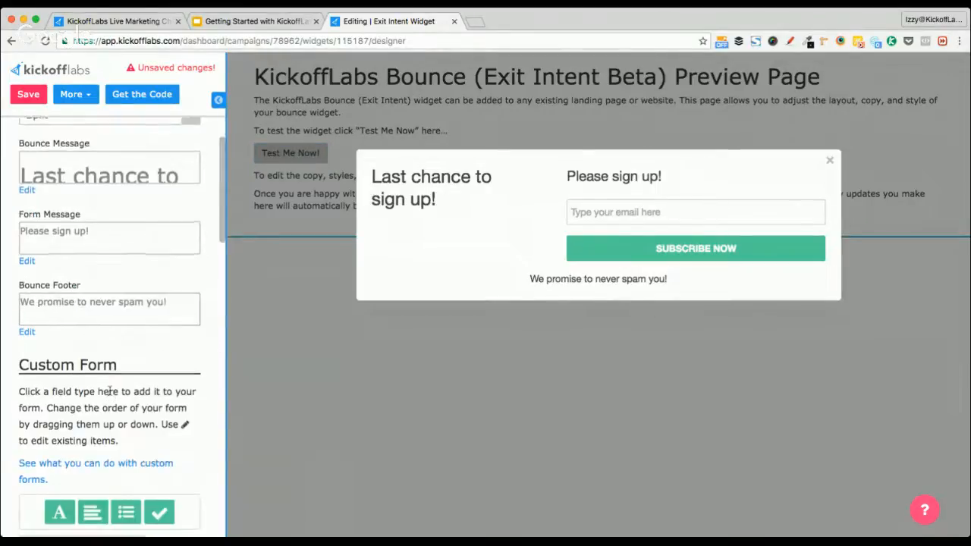
scroll(110, 393, down, 8)
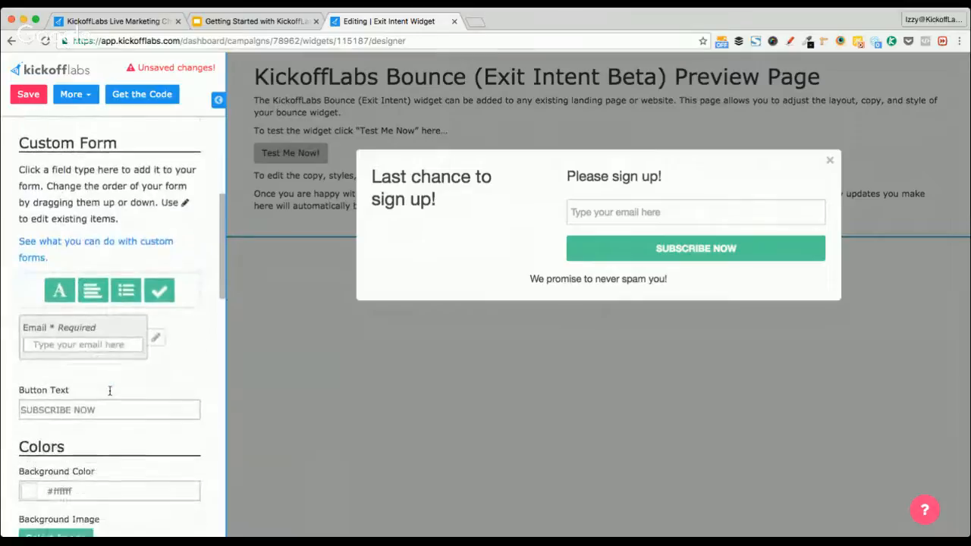
scroll(110, 391, down, 10)
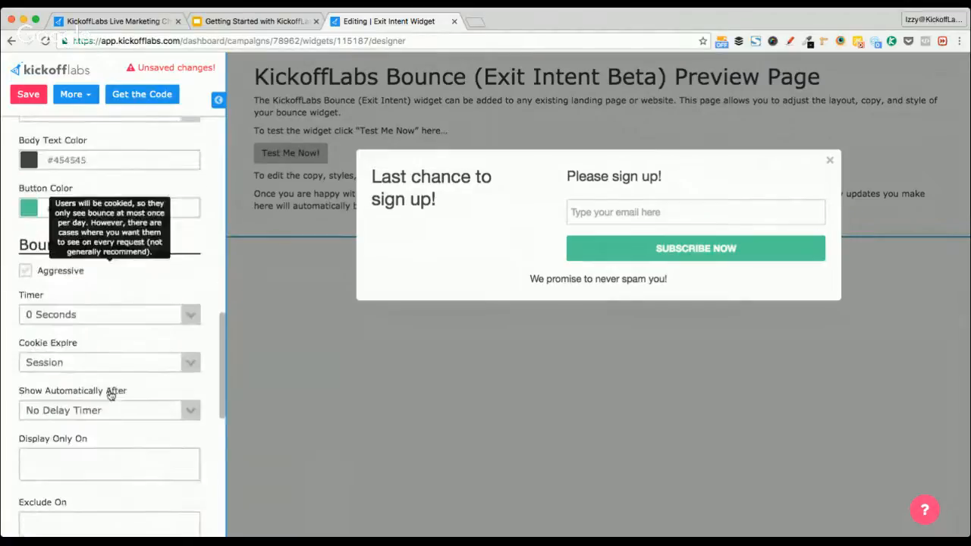
scroll(109, 392, down, 2)
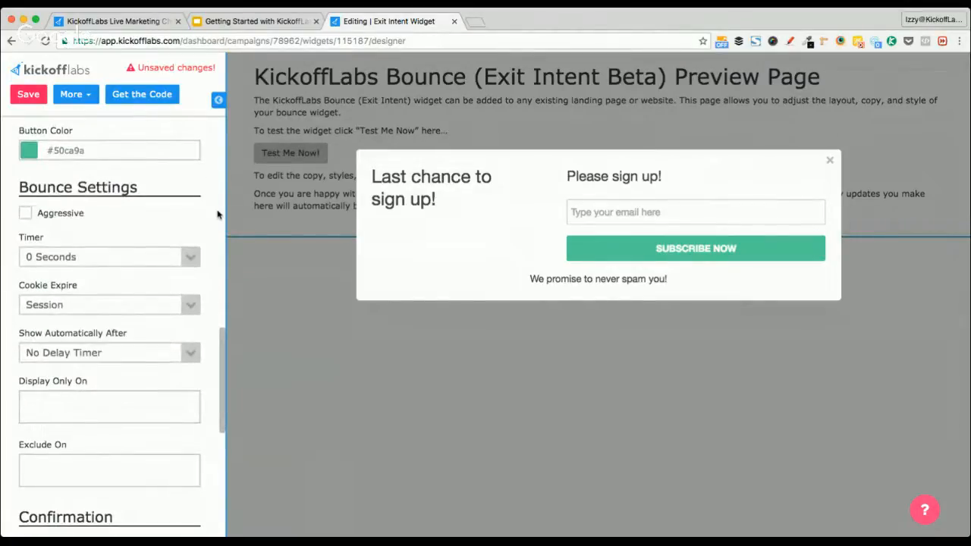
scroll(217, 226, down, 3)
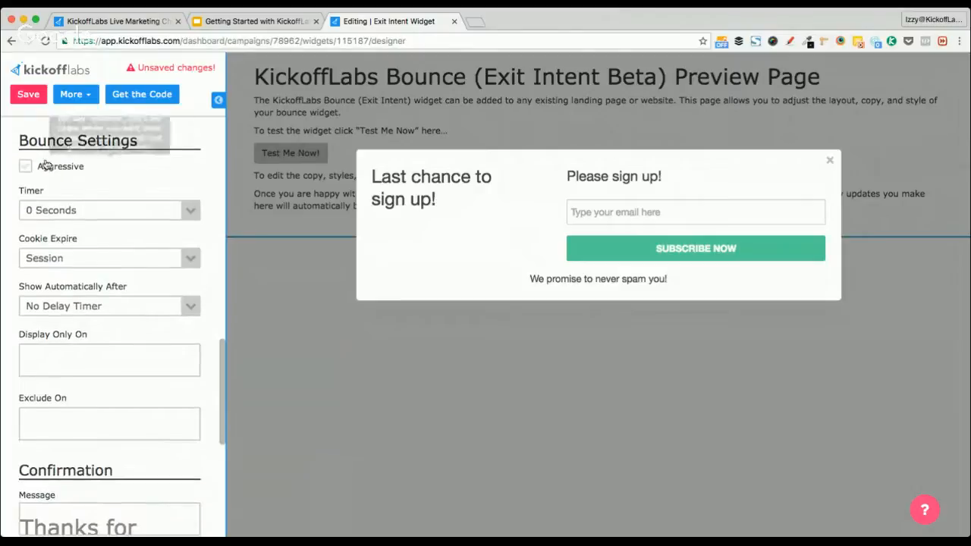
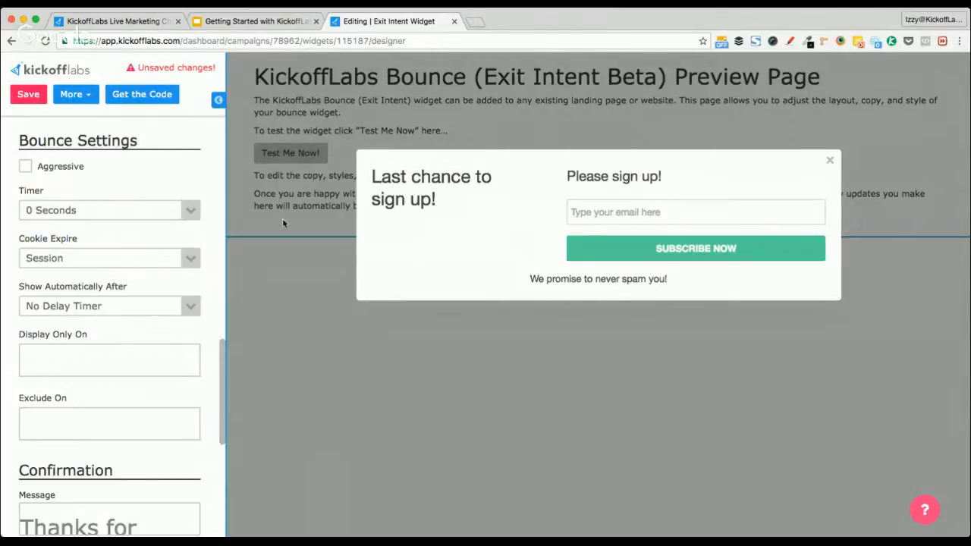
Recheck the Split popup preview, then turn on Aggressive mode
click(271, 279)
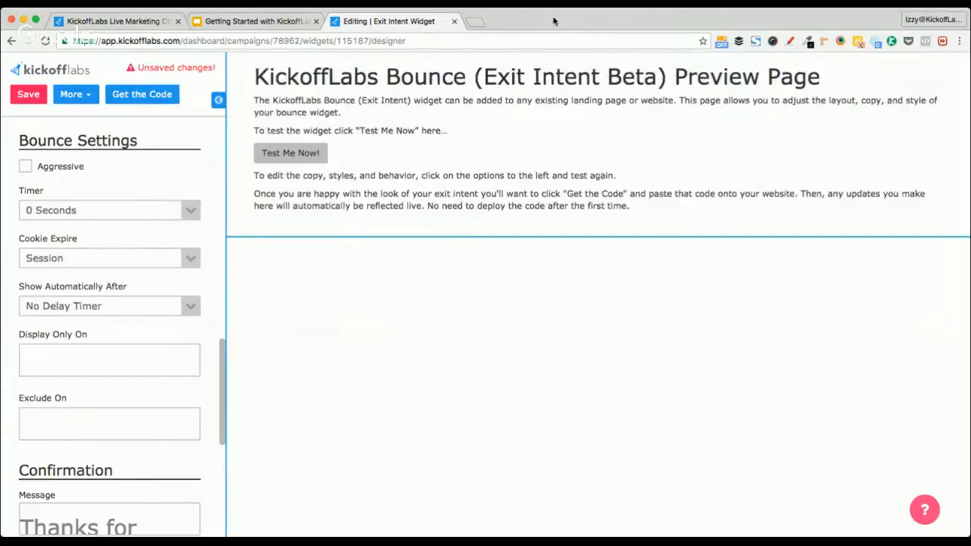
click(294, 156)
click(269, 222)
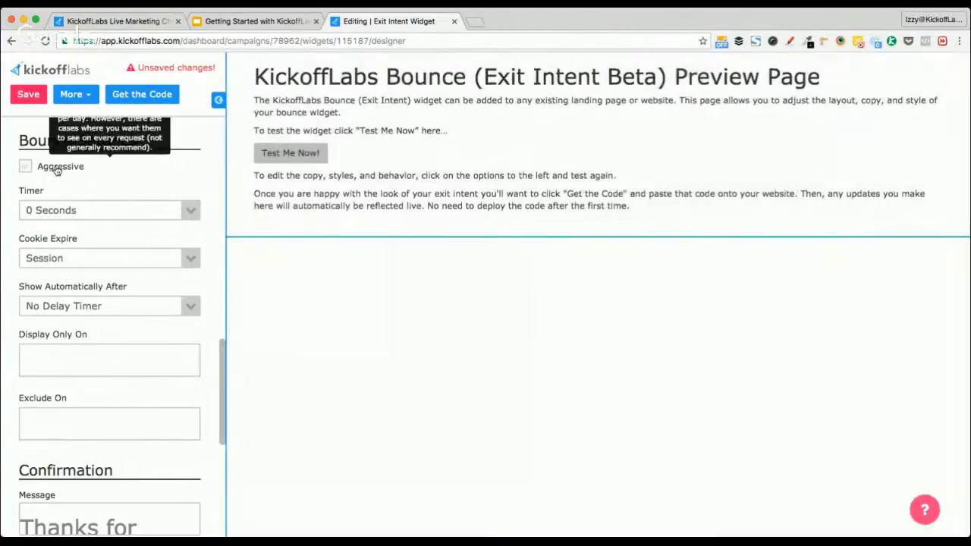
click(57, 170)
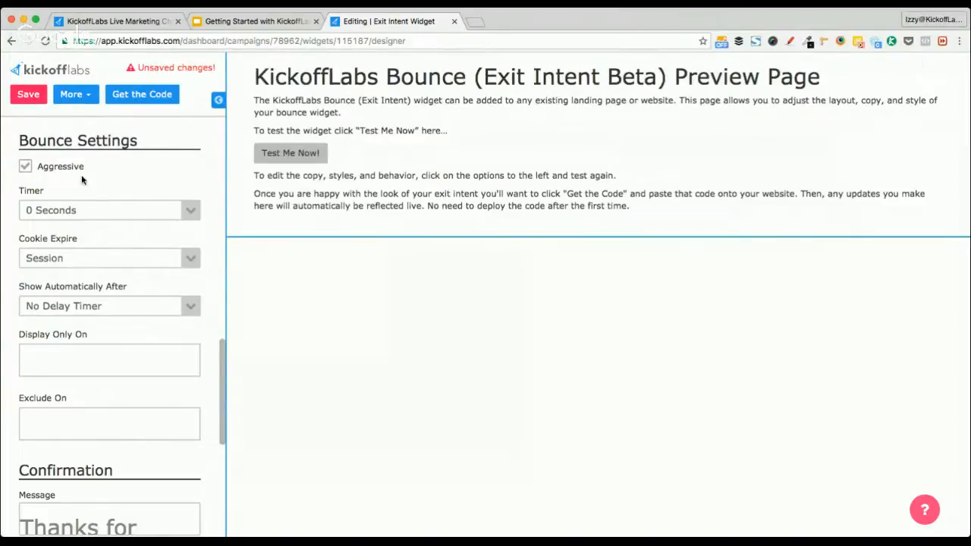
Set the popup Timer to 5 Seconds, leaving cookie expiry at Session
click(148, 214)
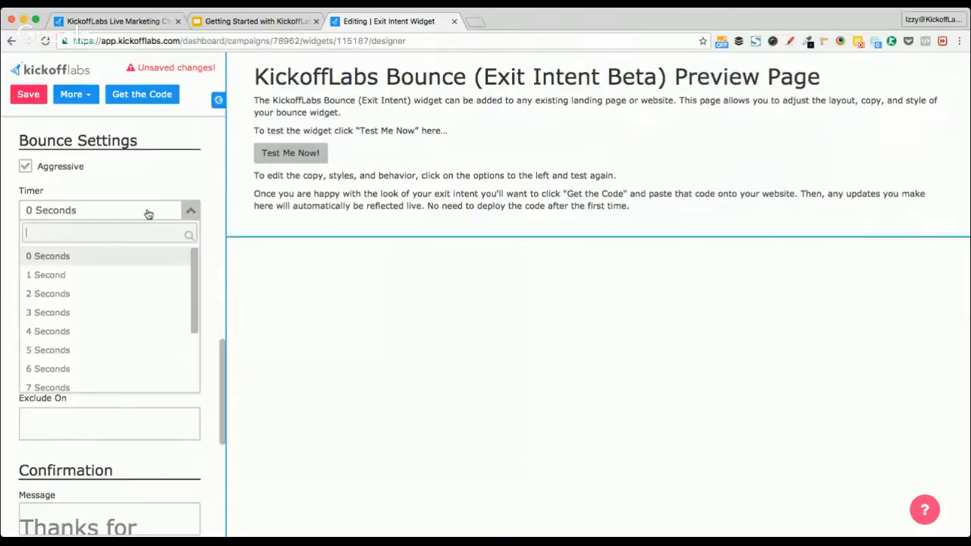
click(206, 174)
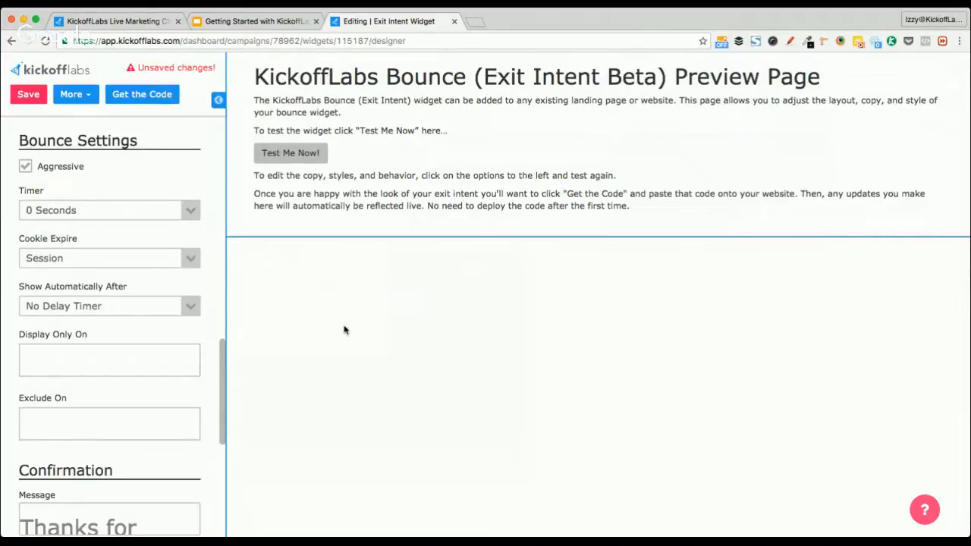
click(190, 212)
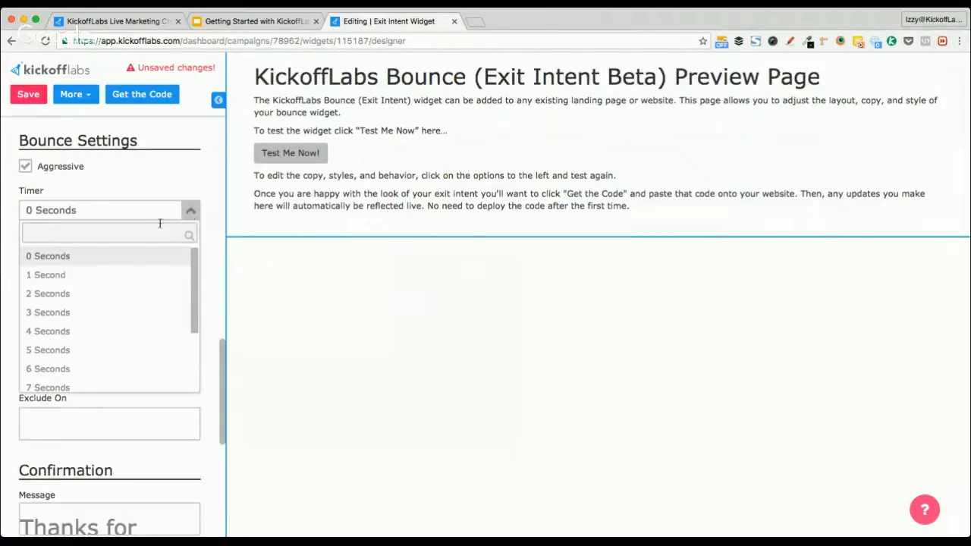
click(106, 347)
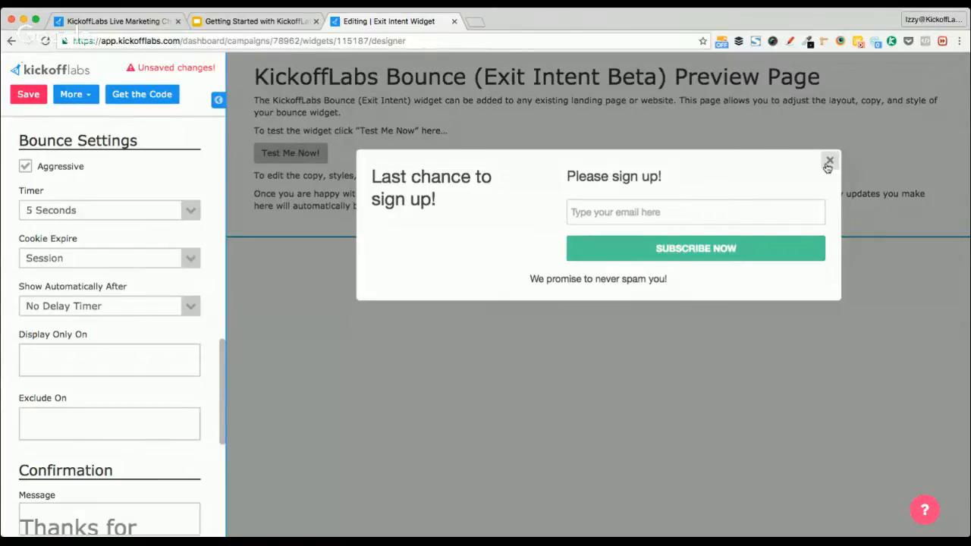
mouse_move(63, 242)
click(96, 260)
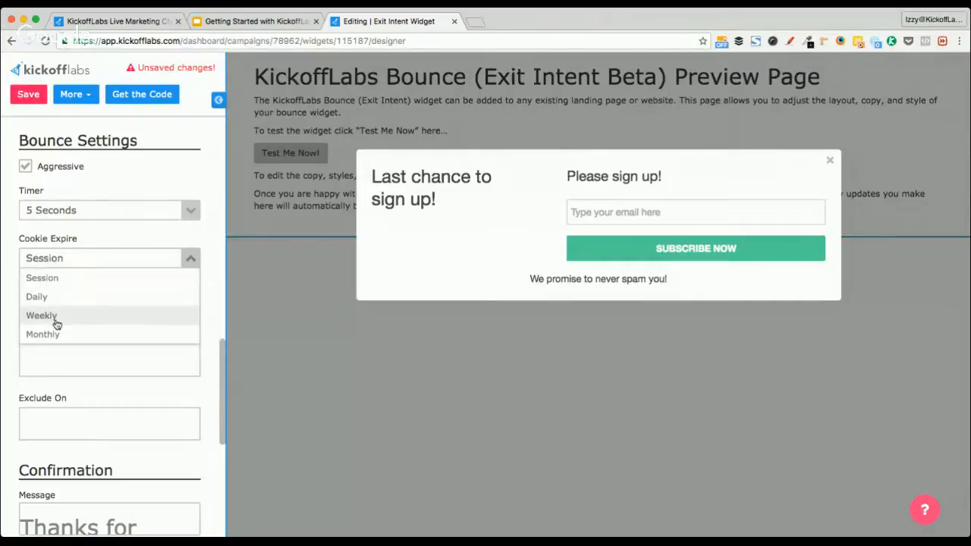
click(132, 187)
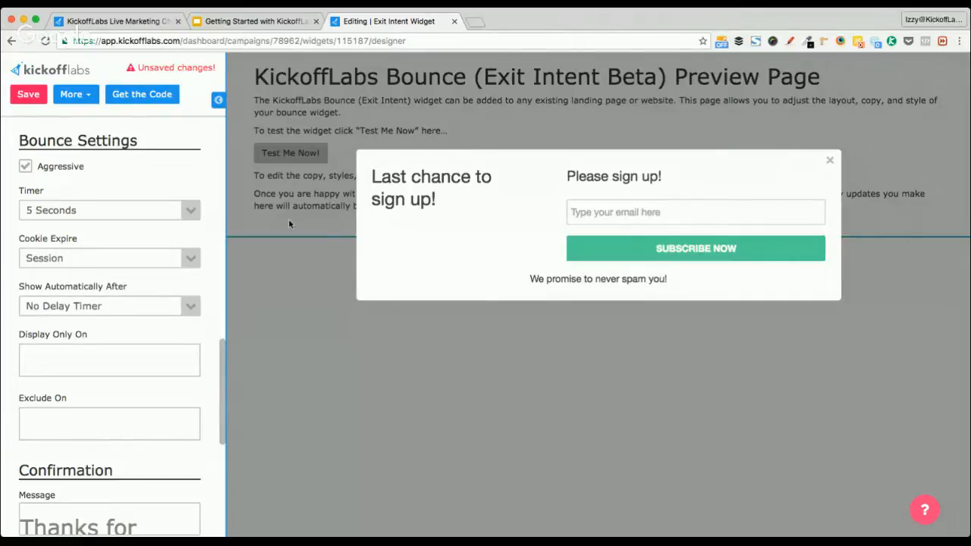
Make the popup show automatically after 5 Seconds
click(299, 276)
click(191, 311)
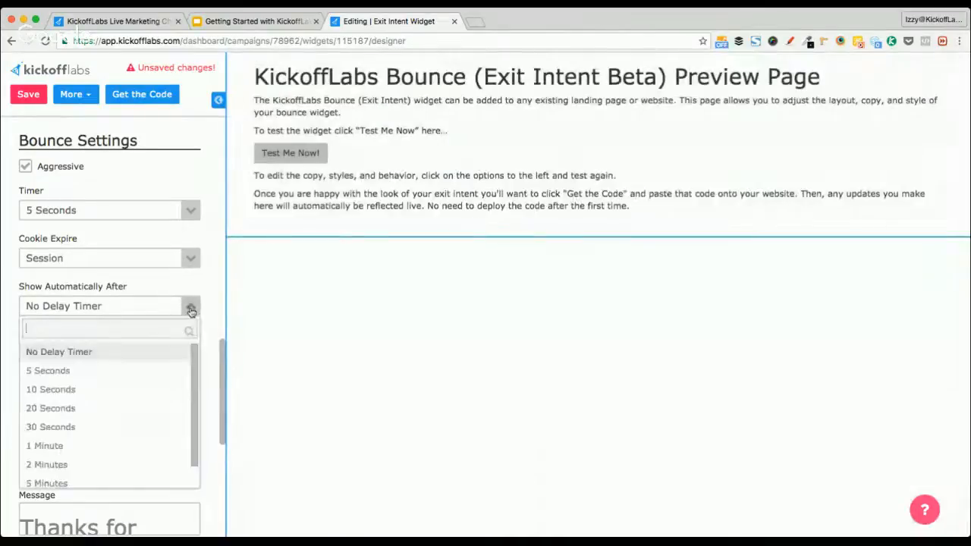
click(95, 375)
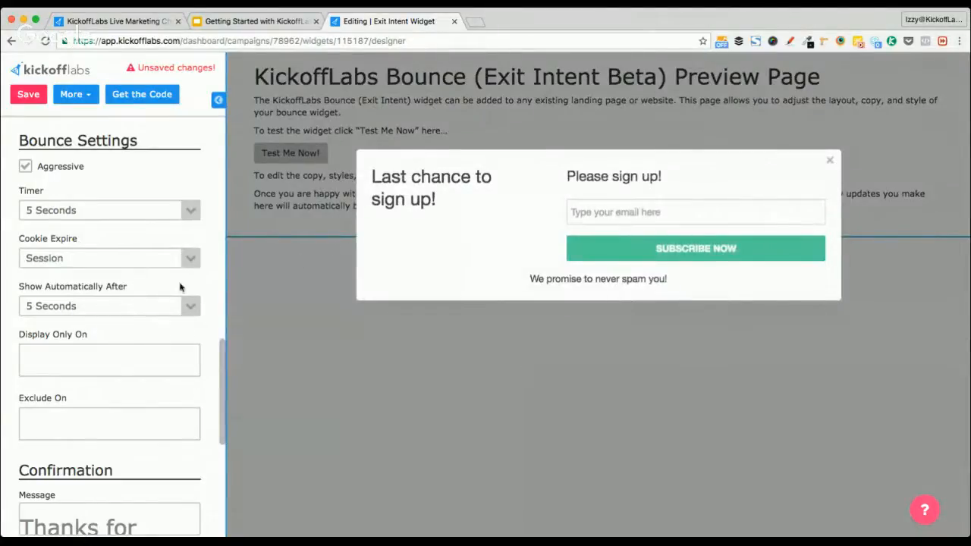
scroll(212, 351, down, 3)
scroll(211, 353, up, 4)
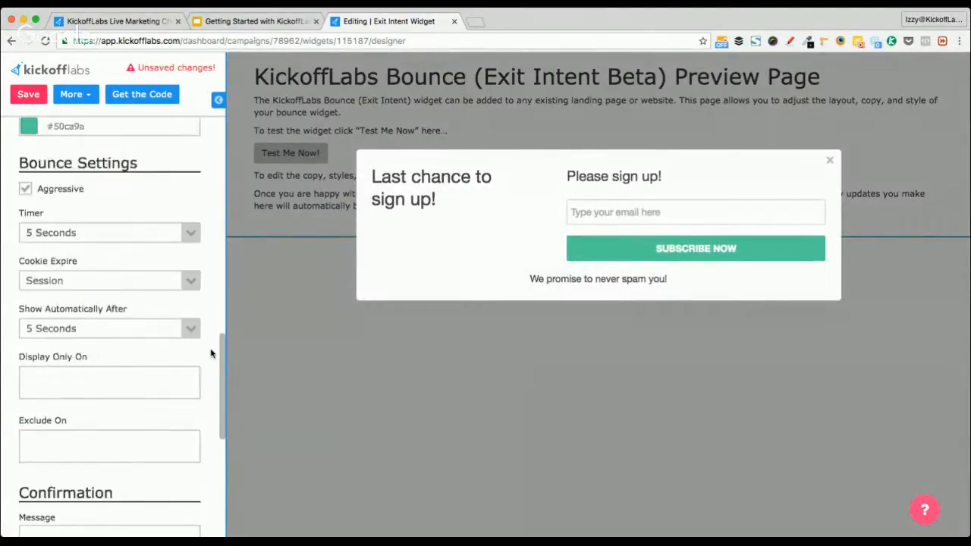
scroll(211, 352, down, 3)
scroll(212, 352, down, 2)
scroll(212, 351, up, 15)
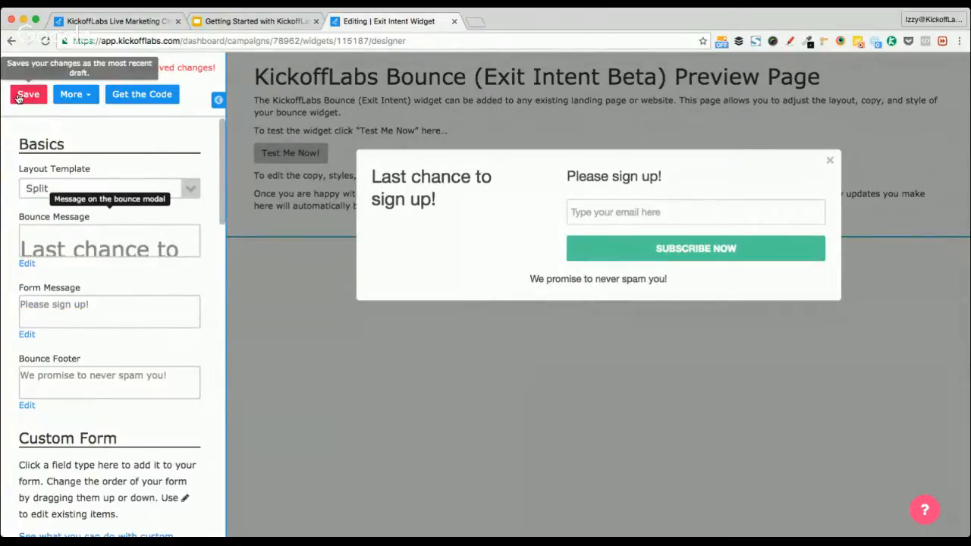
Save the Exit Intent Widget, view its install code, and go back to Campaign Home
click(42, 95)
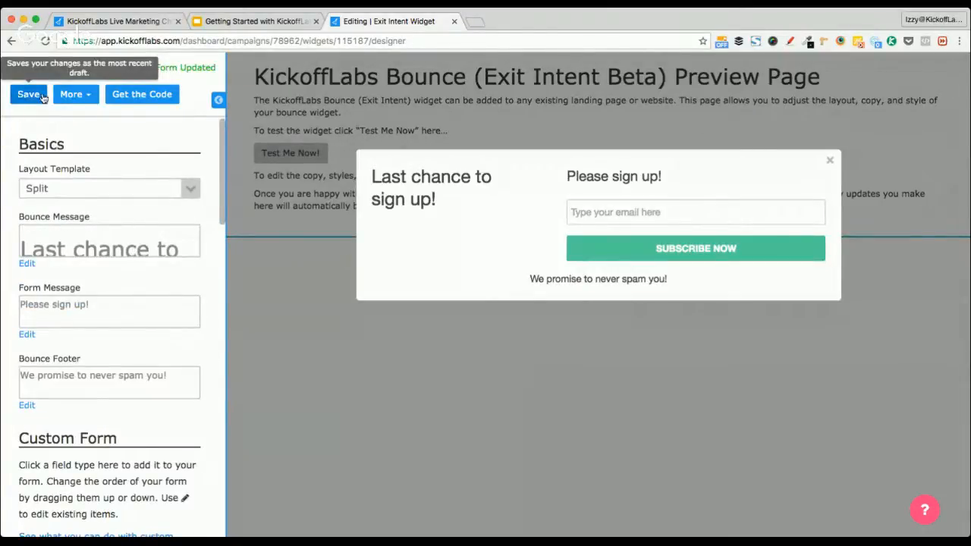
click(146, 101)
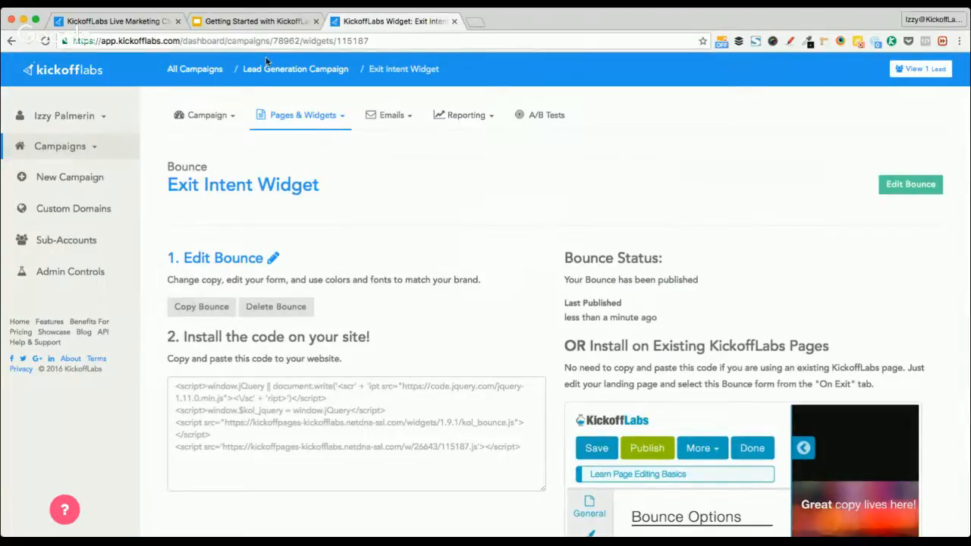
click(208, 115)
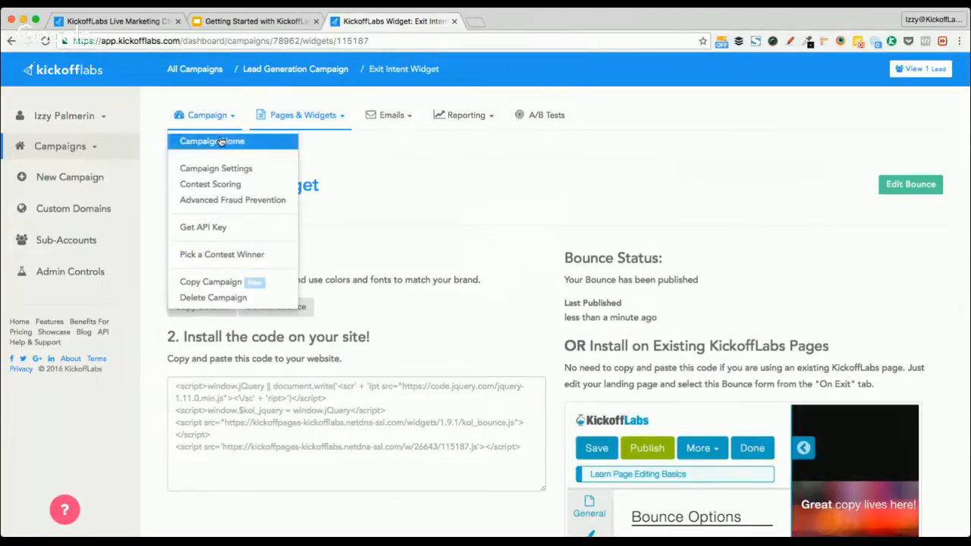
click(221, 141)
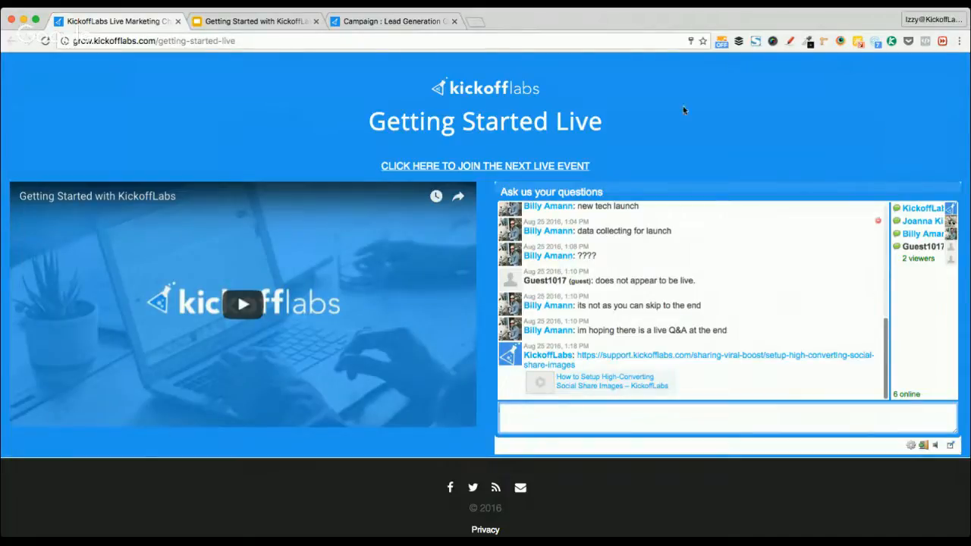
click(401, 21)
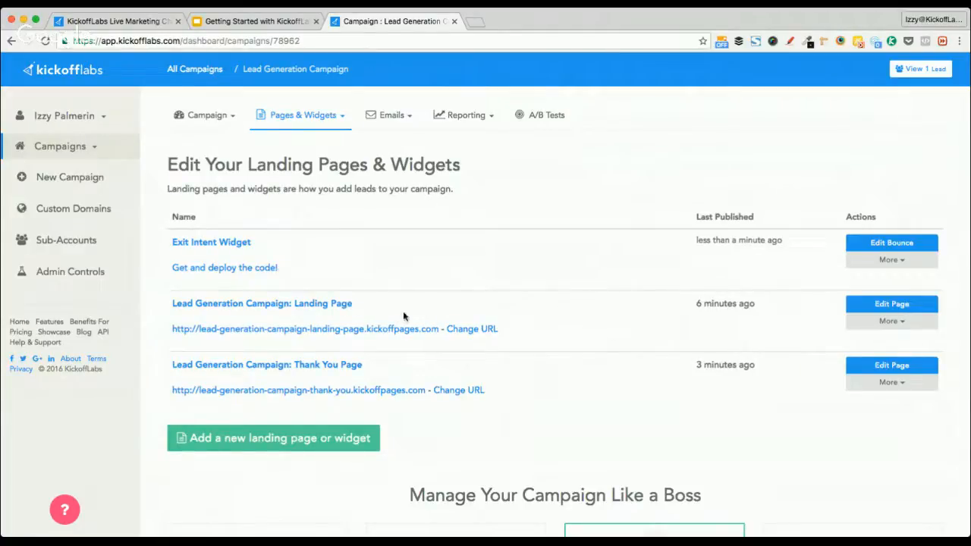
Open the live landing page in a new tab and look through the other open tabs
click(364, 329)
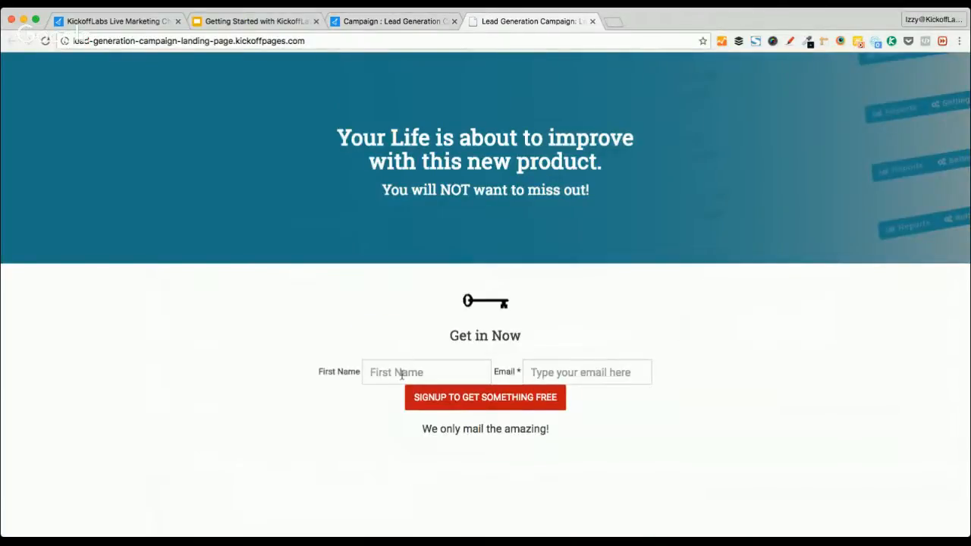
click(401, 373)
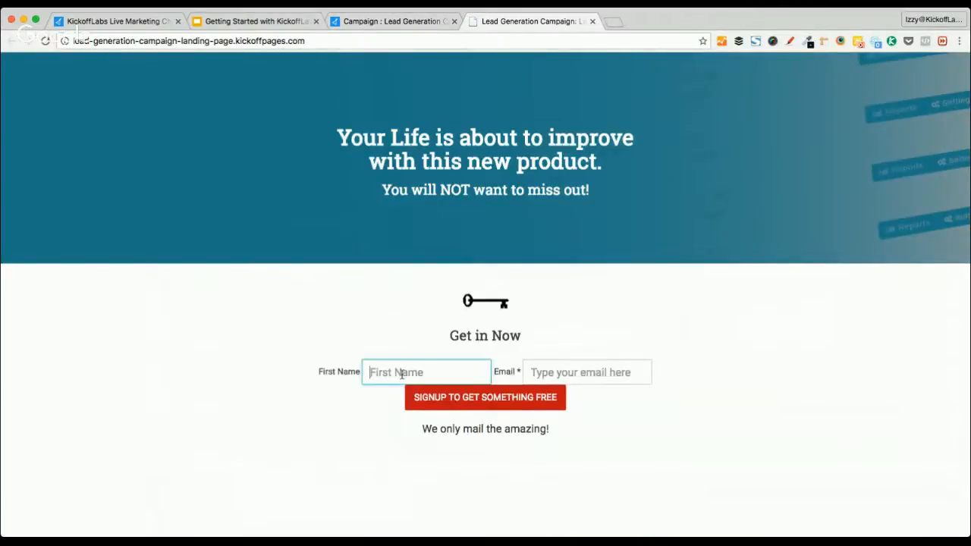
click(290, 39)
click(377, 22)
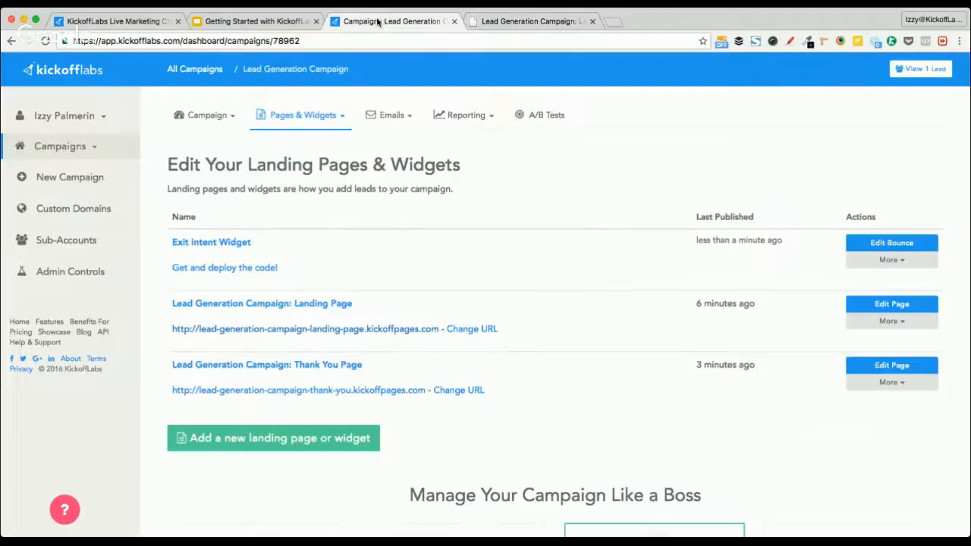
click(254, 21)
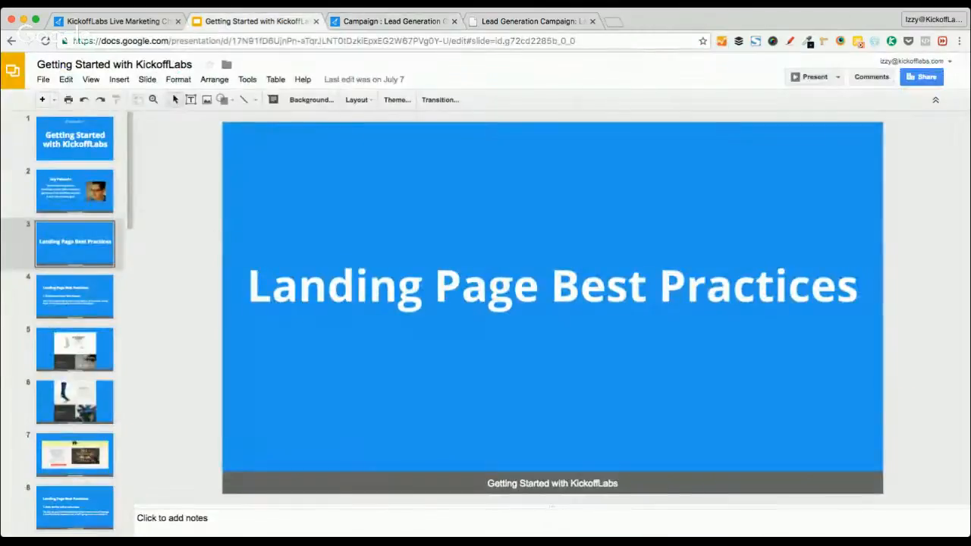
click(121, 20)
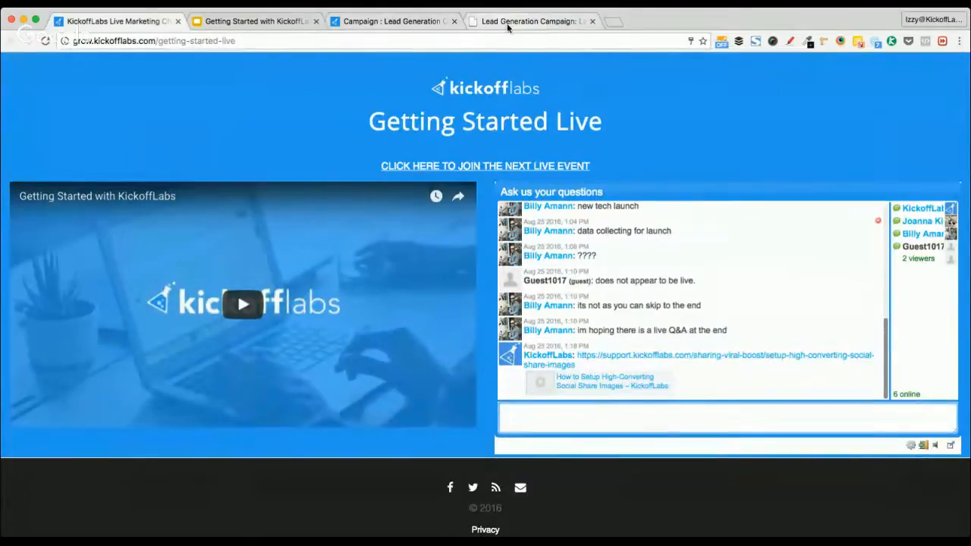
click(531, 21)
Close the exit popup and sign up with a test first name and e-mail address
click(715, 160)
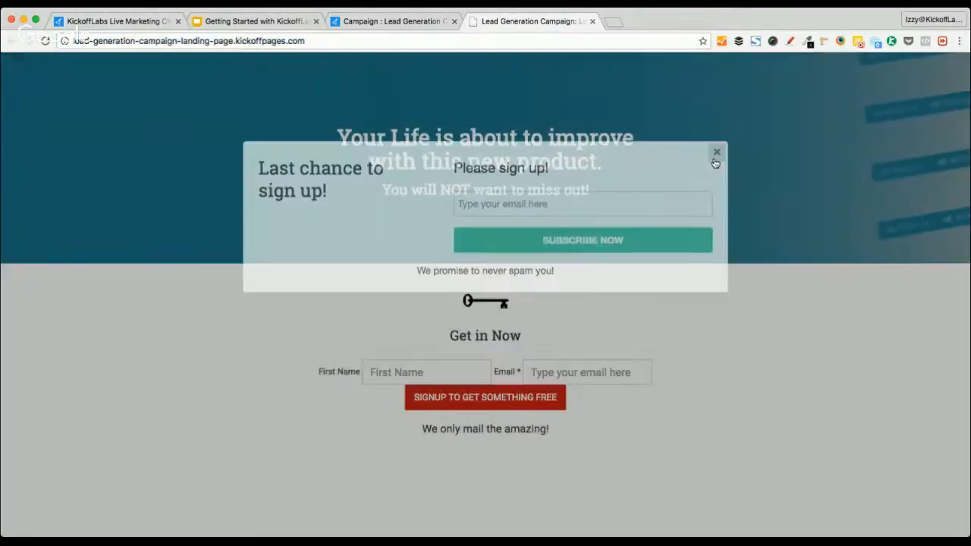
click(392, 371)
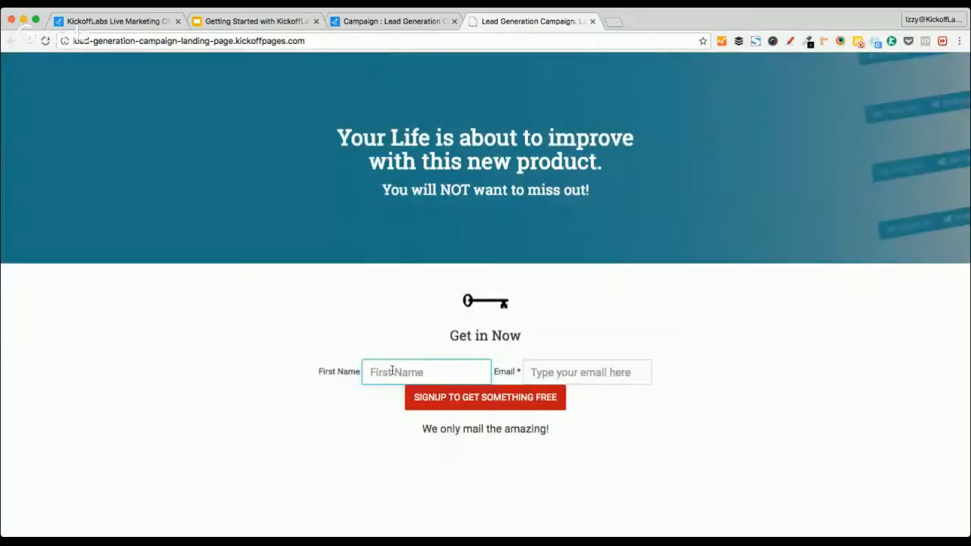
text(Izzy)
key(Tab)
key(Down)
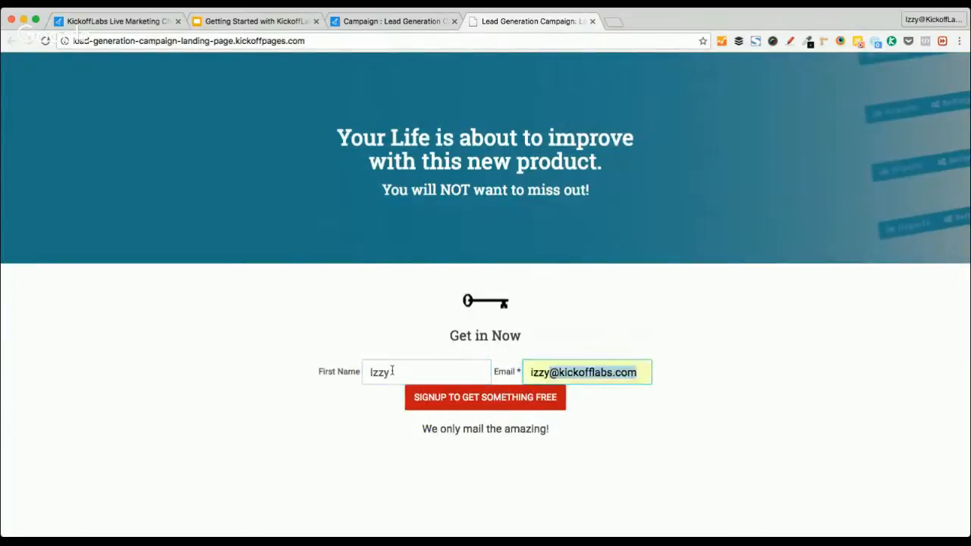
key(Tab)
click(479, 399)
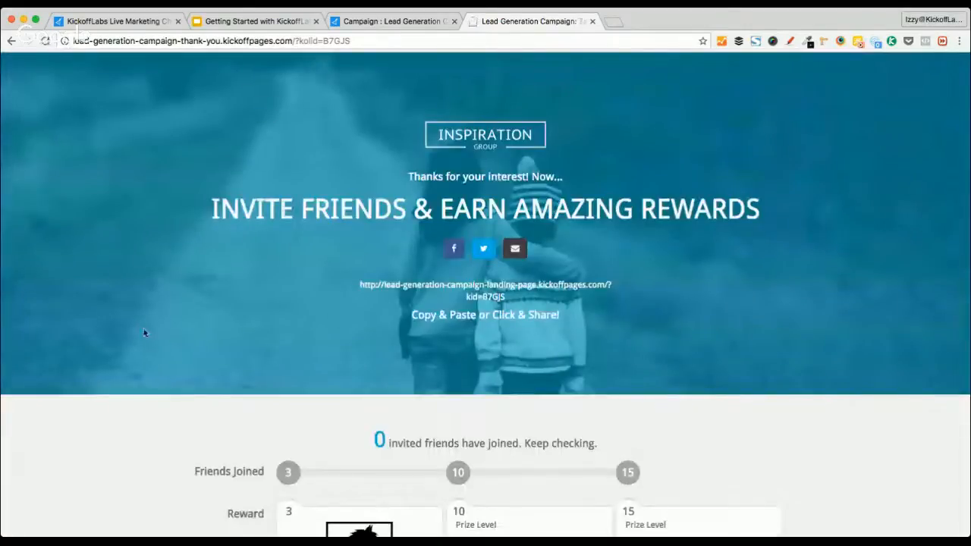
Copy the referral link from the thank-you page and post it in the live chat
scroll(98, 330, down, 10)
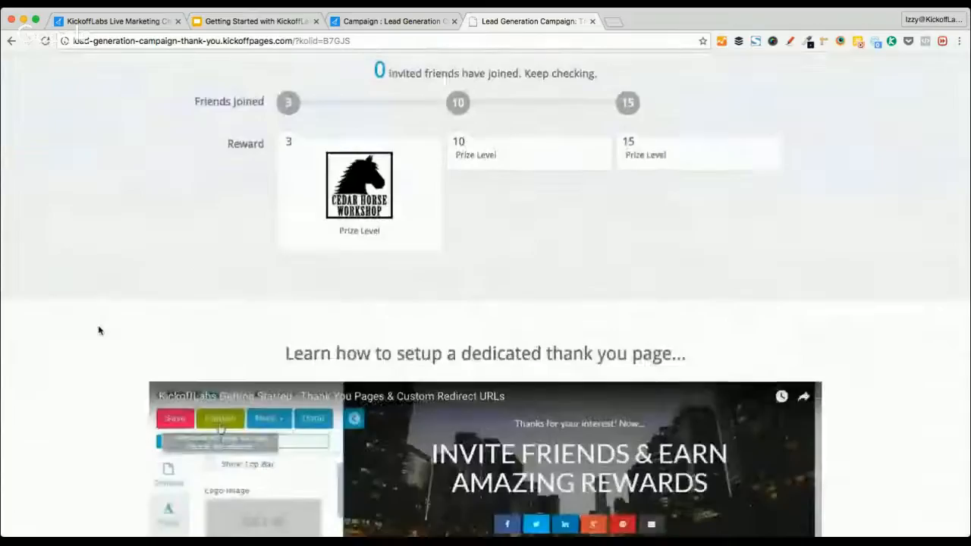
scroll(98, 330, up, 10)
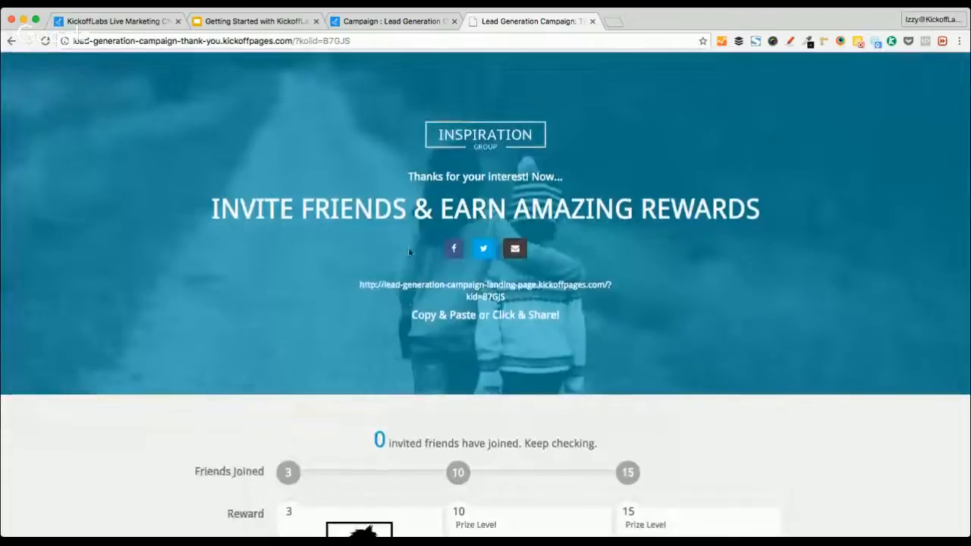
drag(360, 282, 540, 290)
key(super+c)
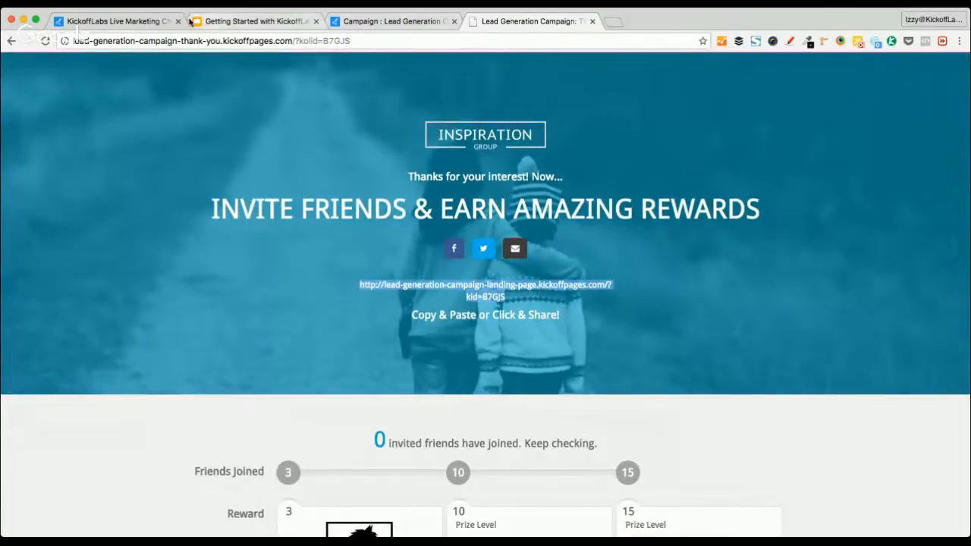
click(127, 23)
click(536, 415)
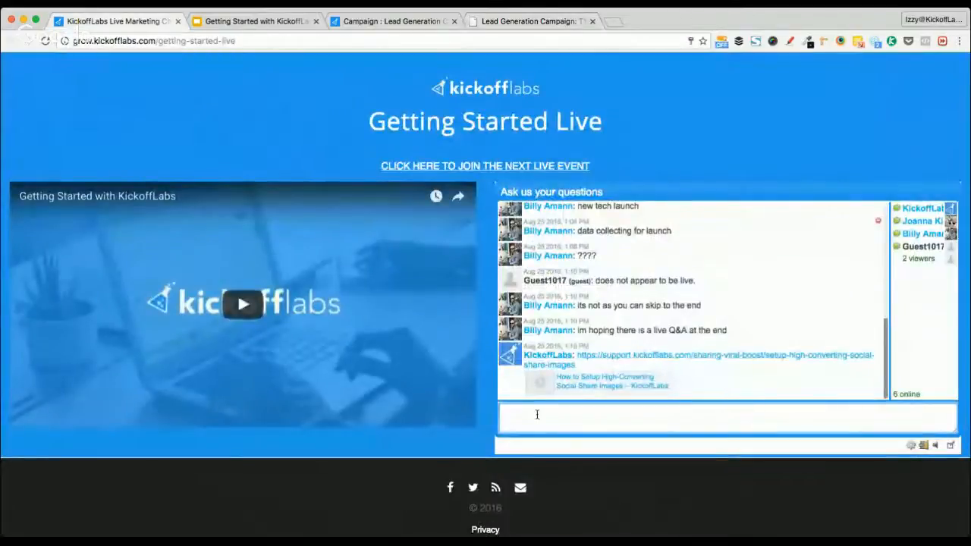
key(super+v)
key(Return)
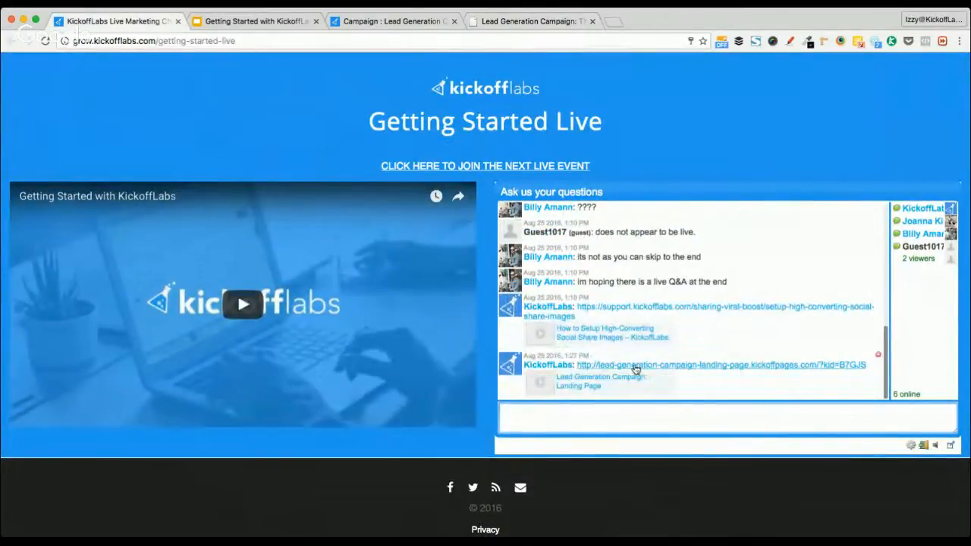
Review the thank-you page once more, then close its tab
click(521, 24)
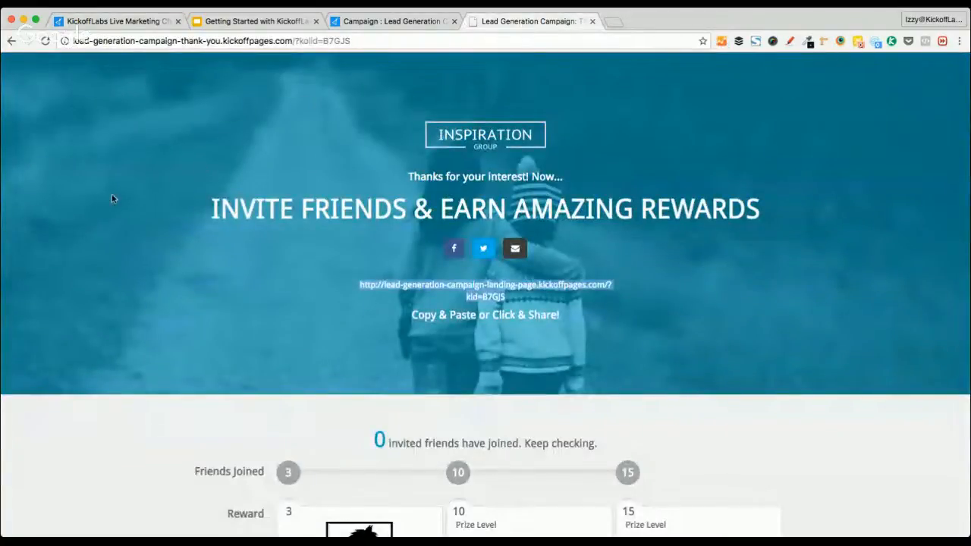
scroll(116, 340, down, 5)
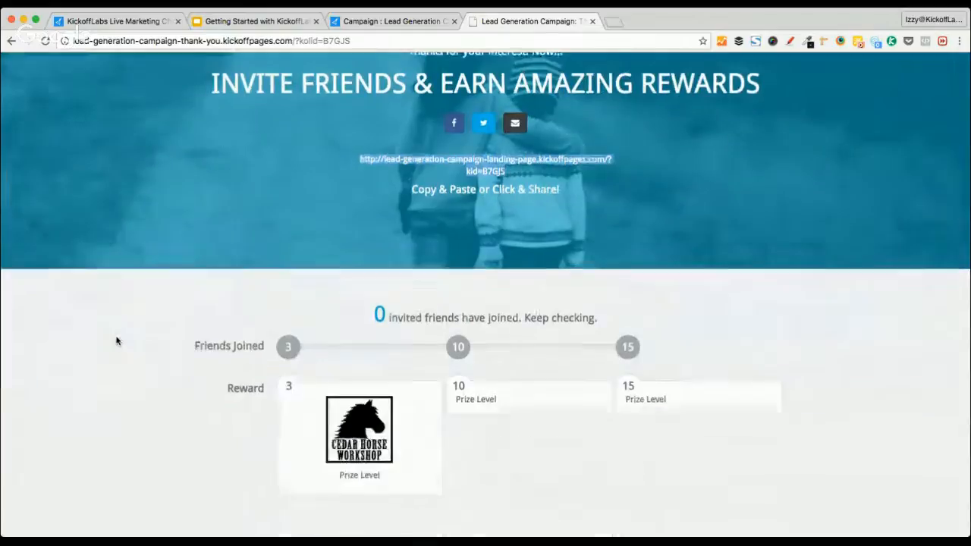
scroll(116, 341, up, 2)
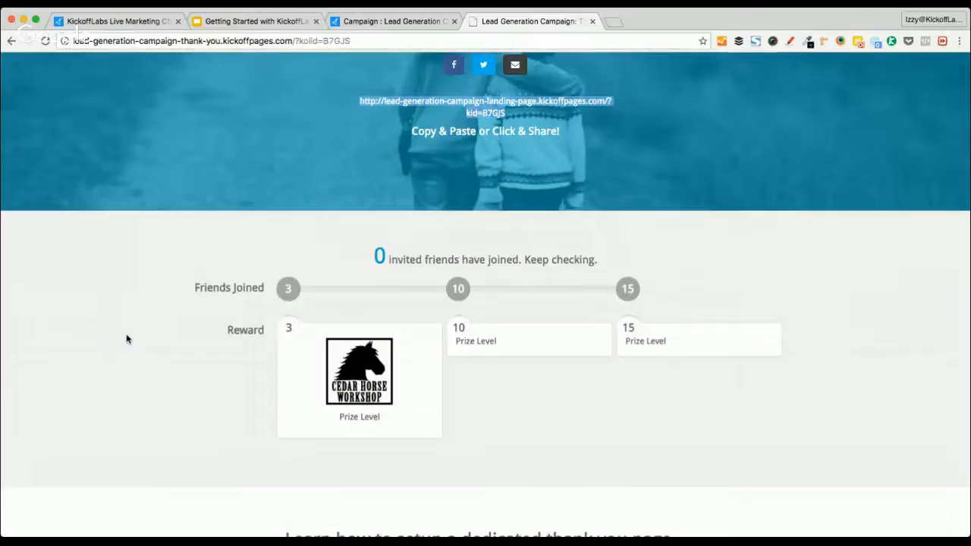
scroll(144, 326, up, 3)
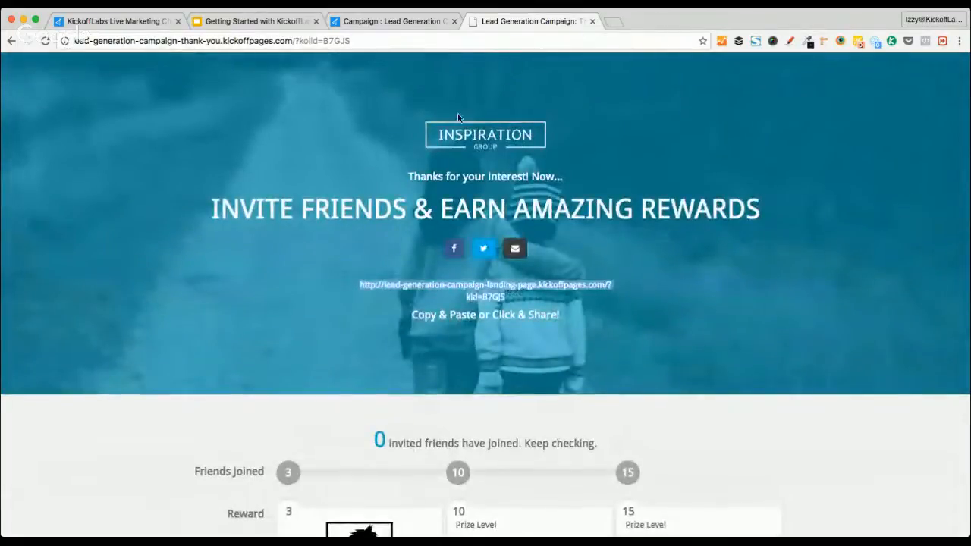
scroll(463, 134, left, 5)
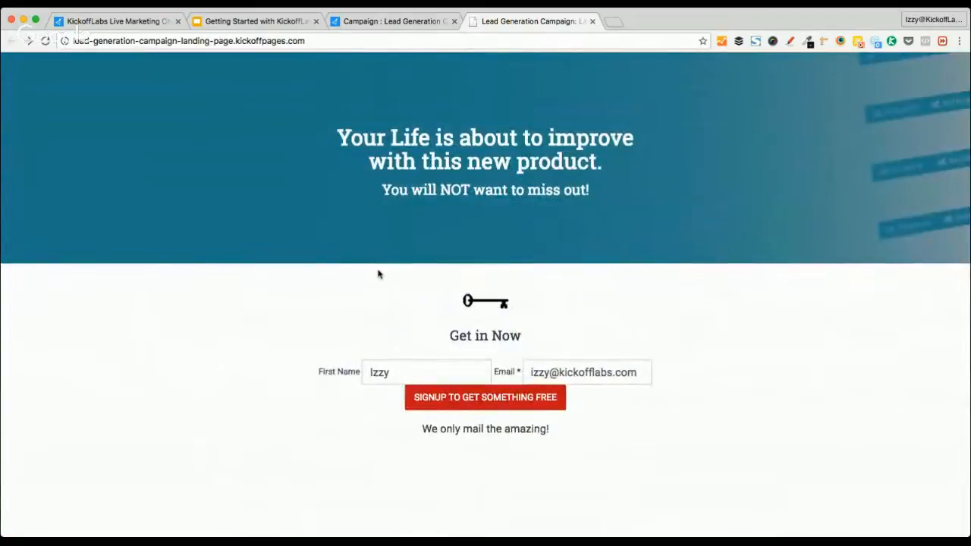
scroll(379, 274, right, 5)
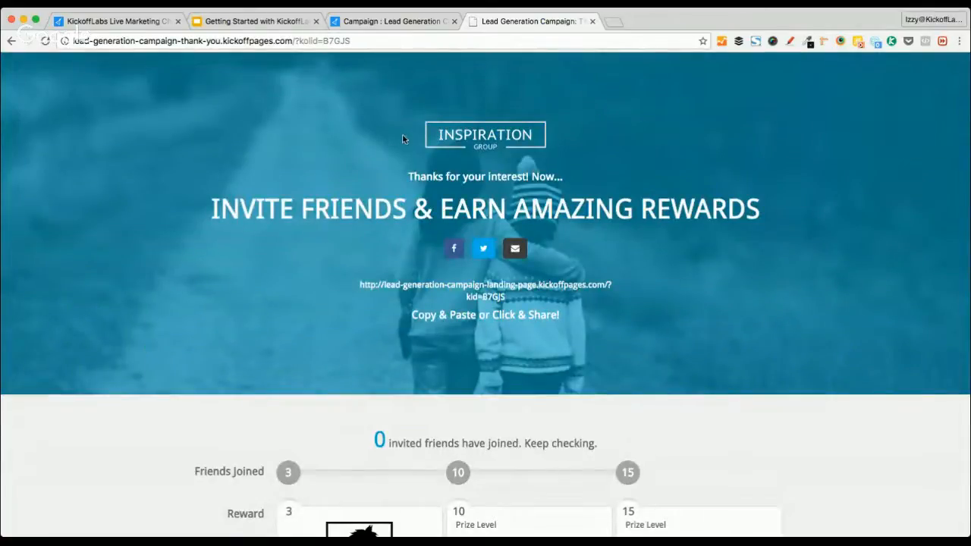
click(592, 21)
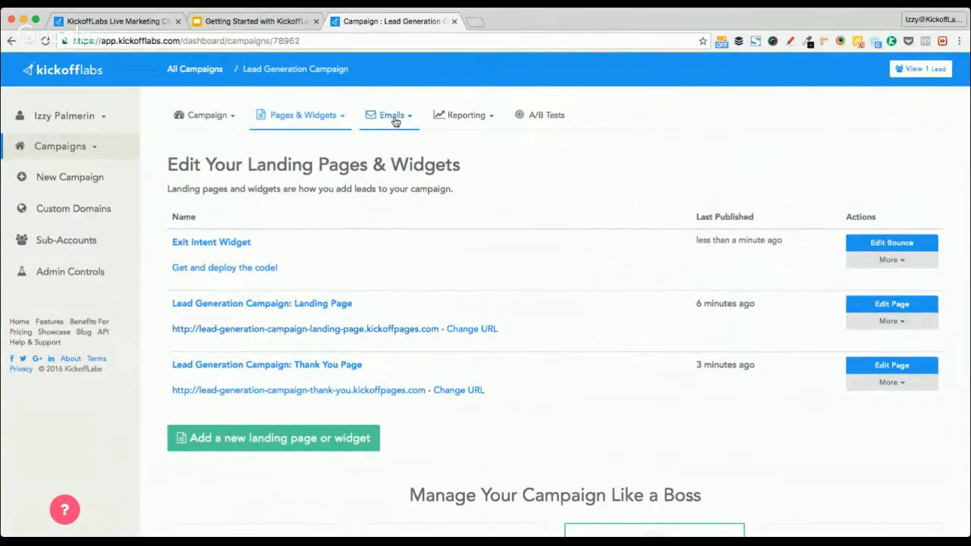
Open Update Email Settings and paste the saved postal address into Postal Address
click(392, 115)
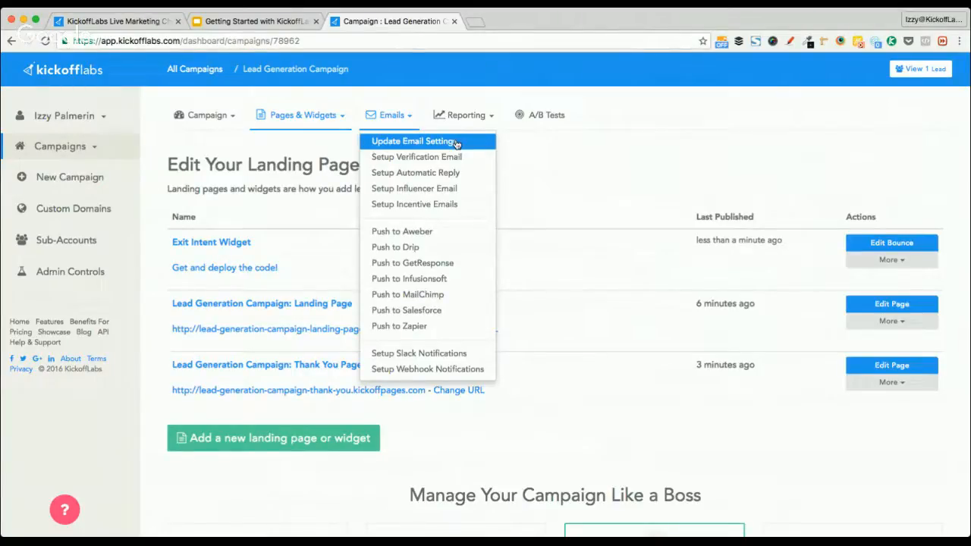
click(456, 144)
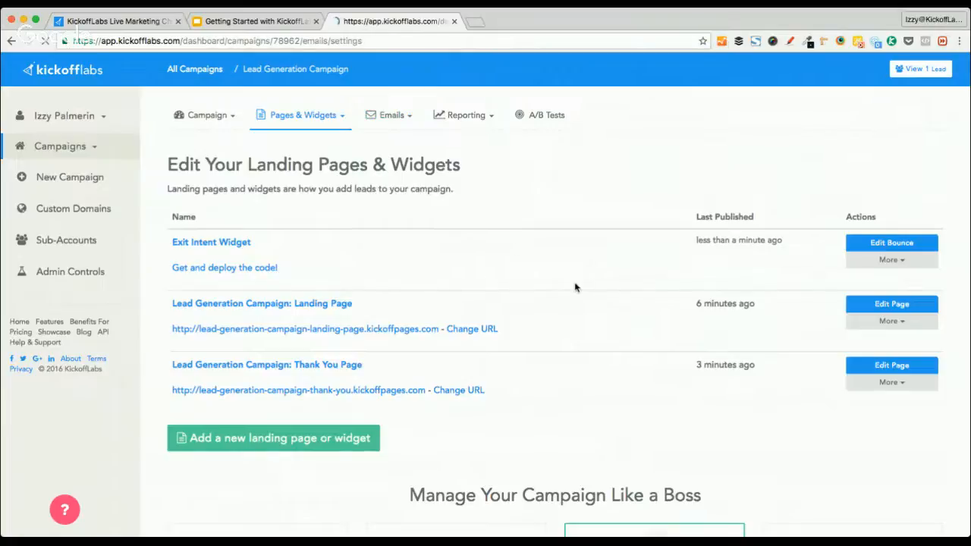
click(191, 384)
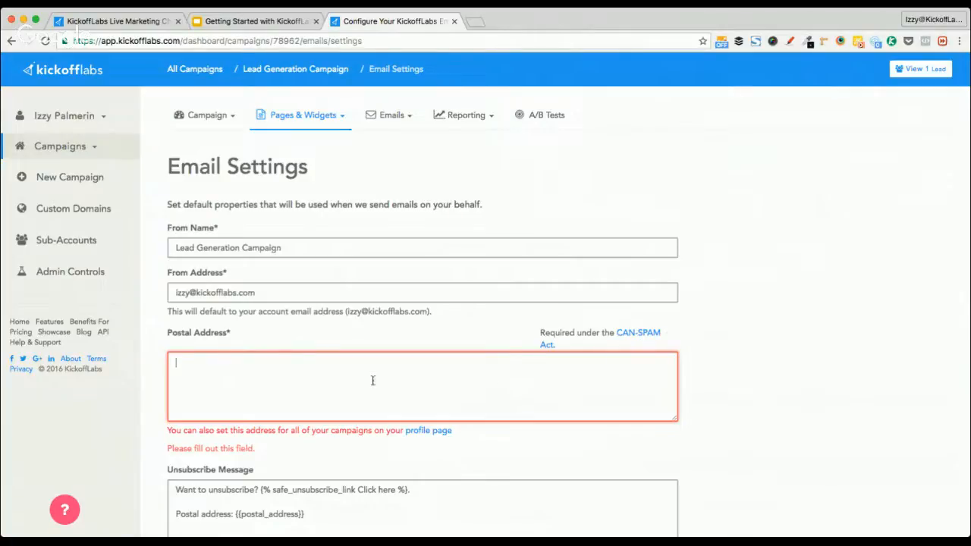
scroll(719, 378, down, 3)
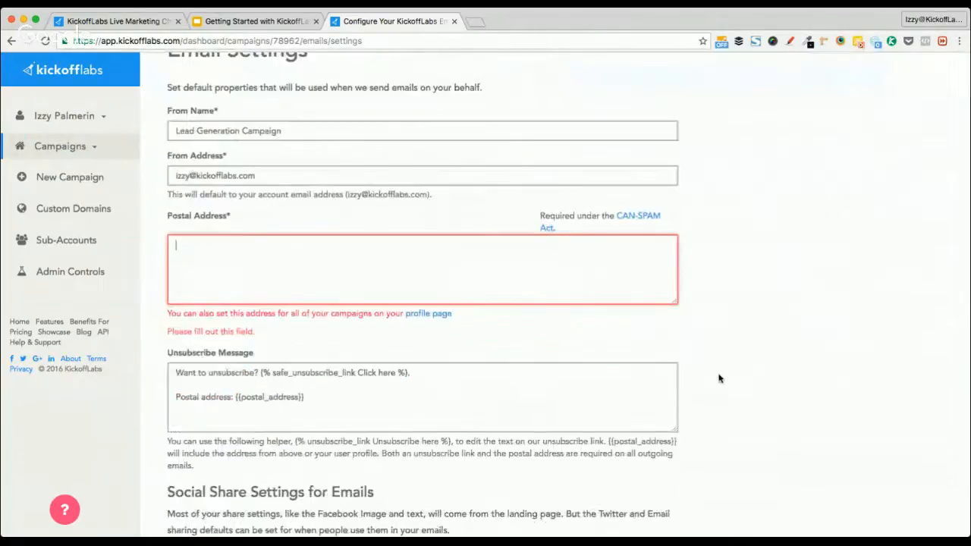
scroll(719, 378, up, 3)
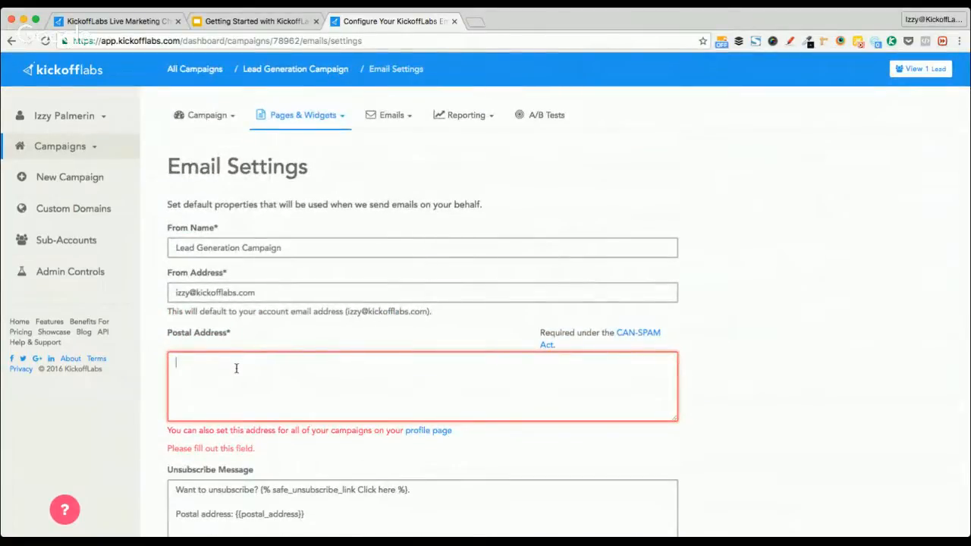
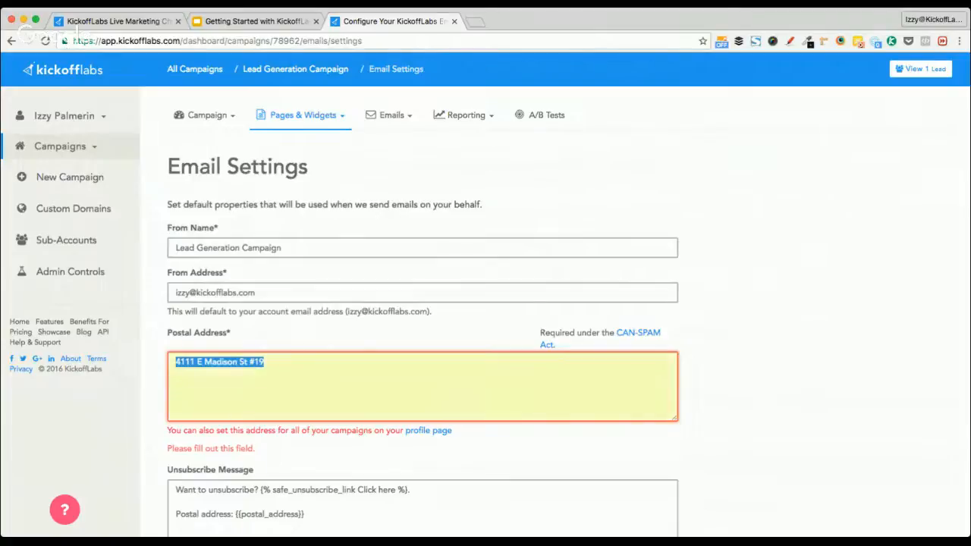
key(Right)
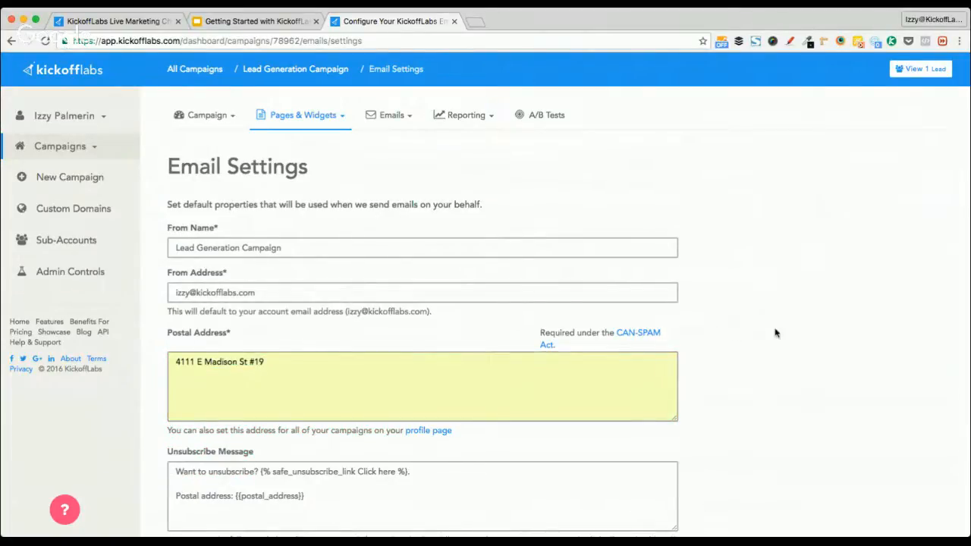
click(176, 364)
scroll(276, 341, down, 10)
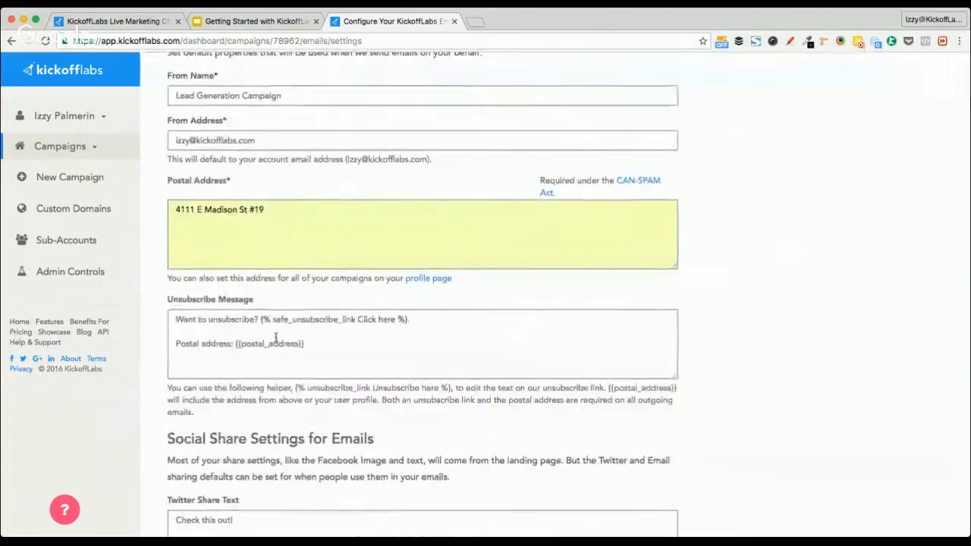
scroll(276, 342, up, 10)
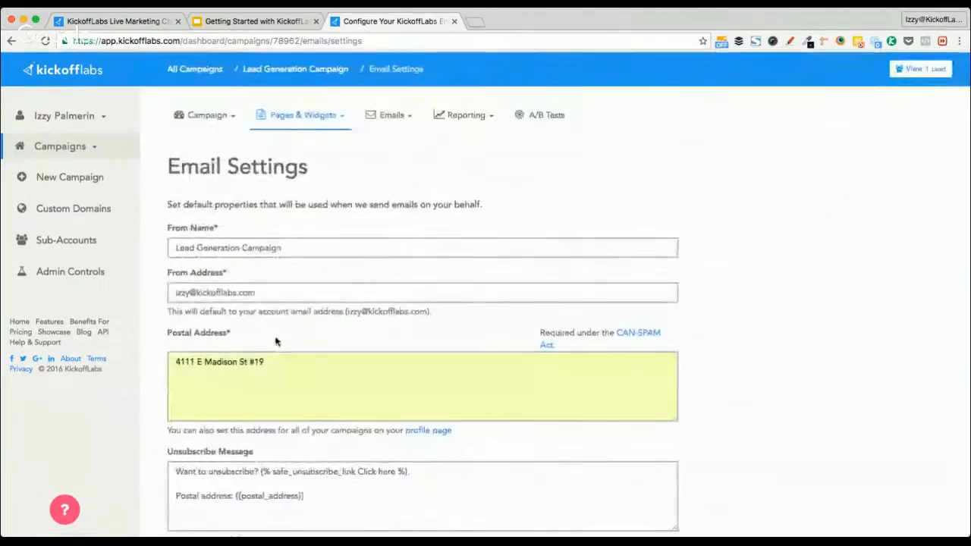
Replace the From Name with a personal sender name, keep From Address, and save
triple_click(209, 248)
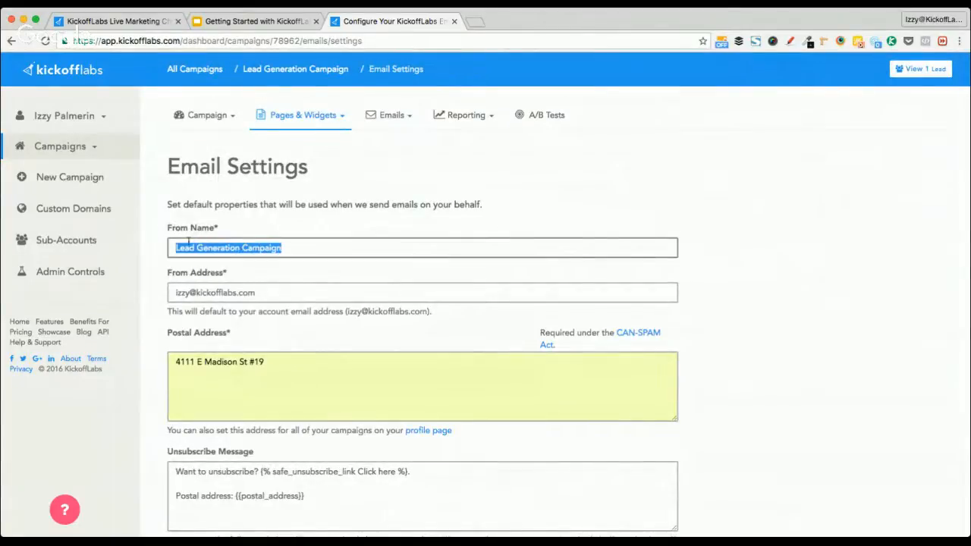
text(Izzy at KickoffLabs)
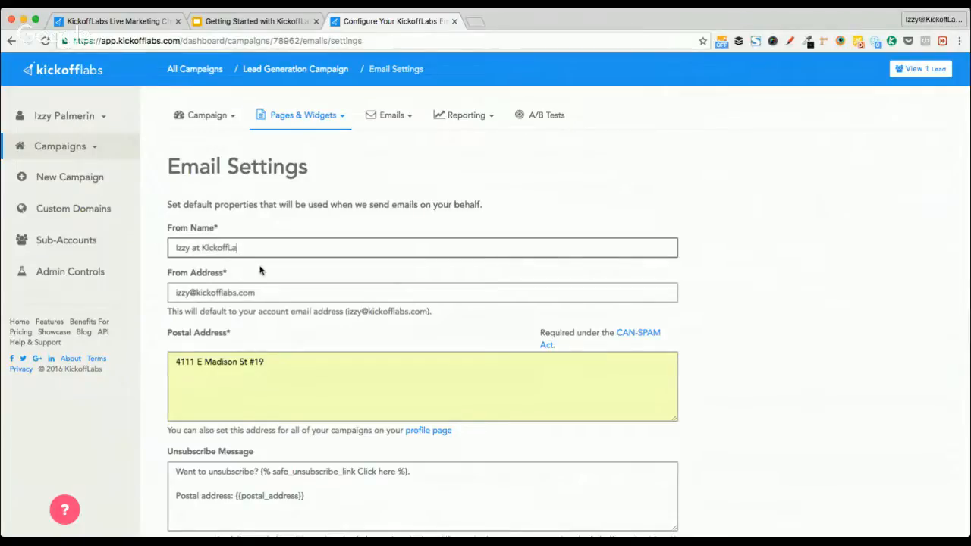
triple_click(224, 293)
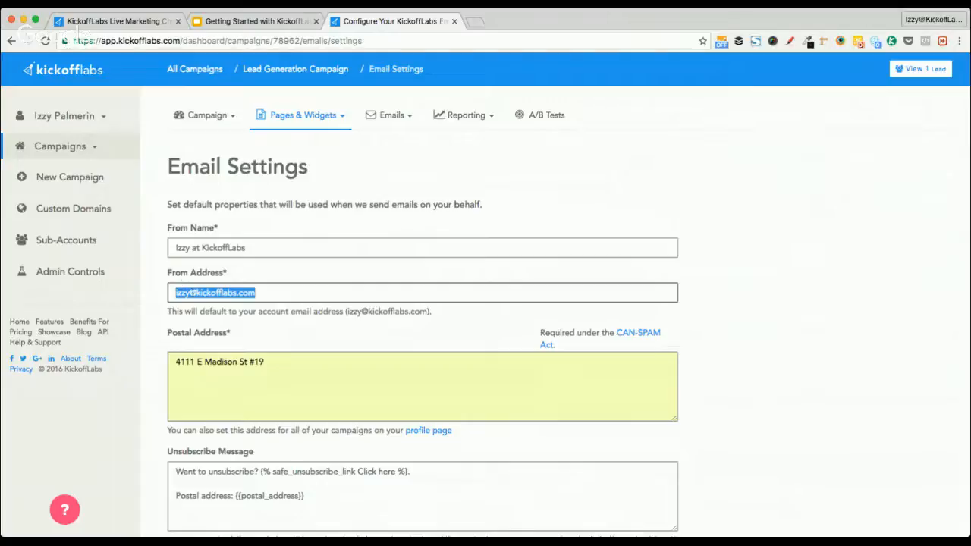
scroll(156, 332, down, 2)
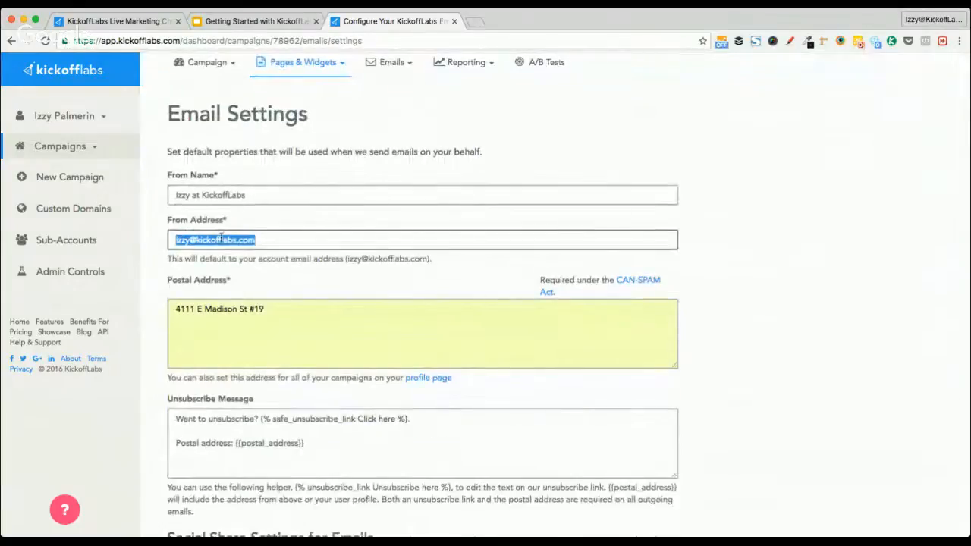
click(150, 308)
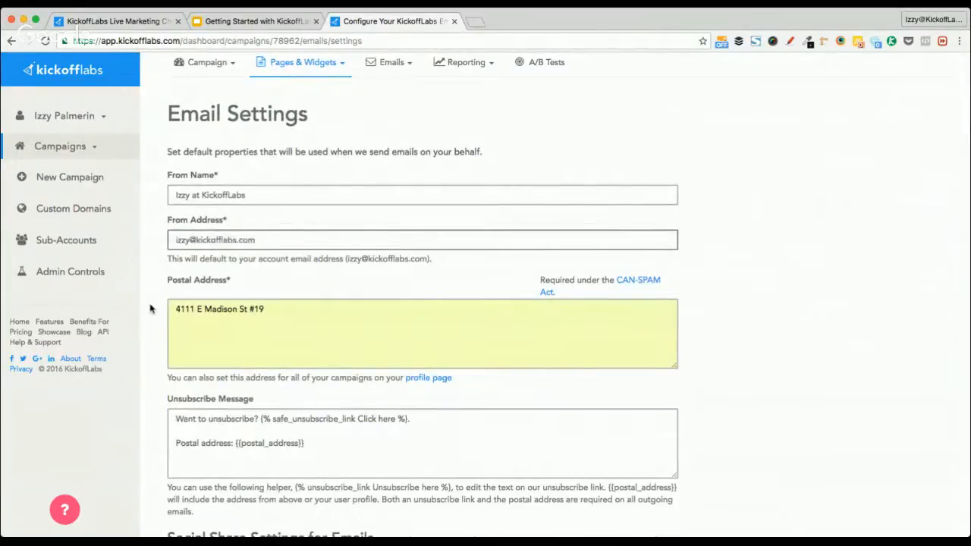
scroll(143, 364, down, 5)
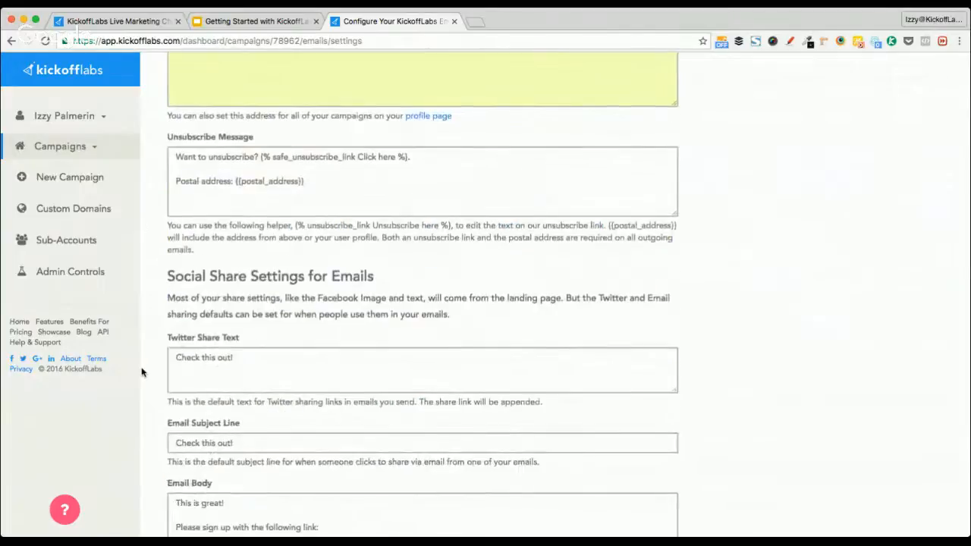
scroll(141, 372, down, 5)
click(234, 341)
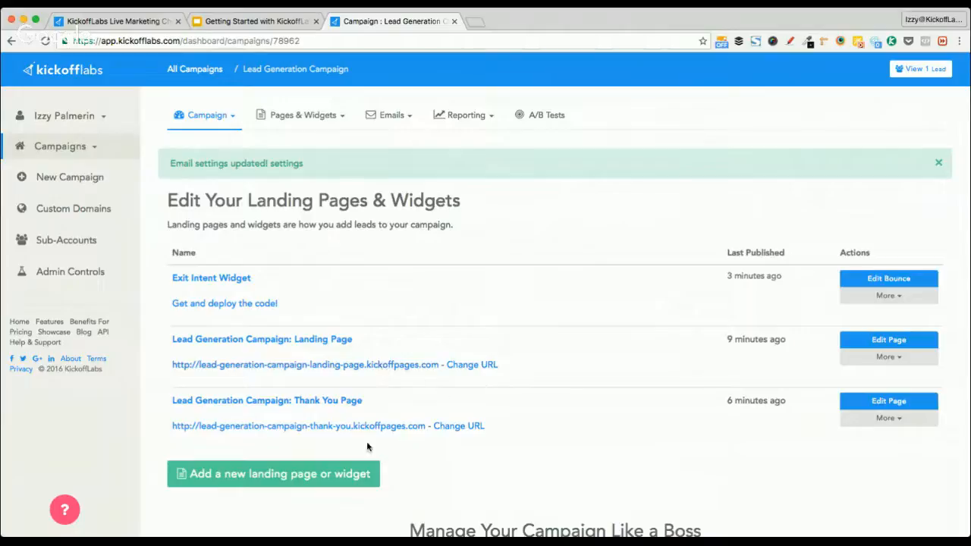
Open Emails > Setup Automatic Reply for the Lead Generation Campaign
click(389, 118)
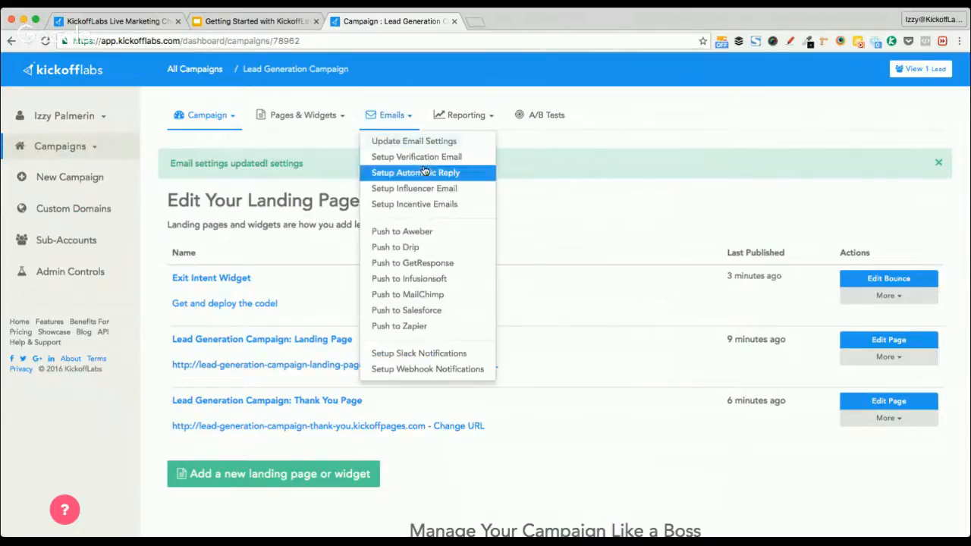
click(468, 174)
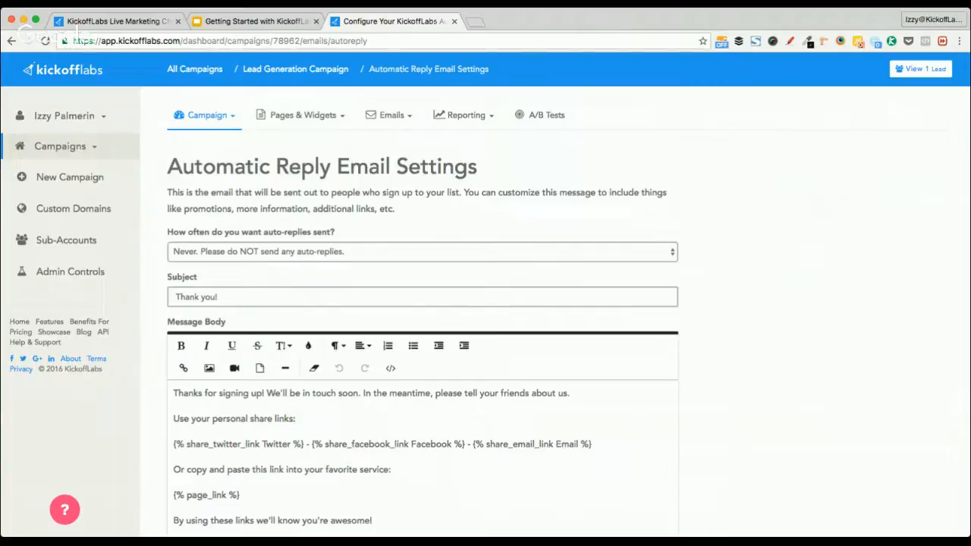
Set auto-replies to send once after sign-up and add a blank line above the welcome text
click(257, 251)
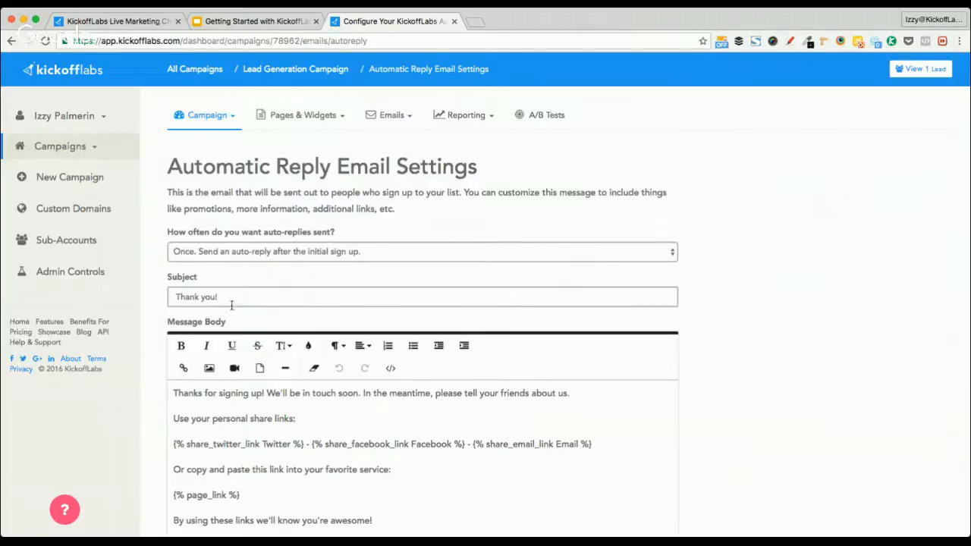
scroll(817, 342, down, 3)
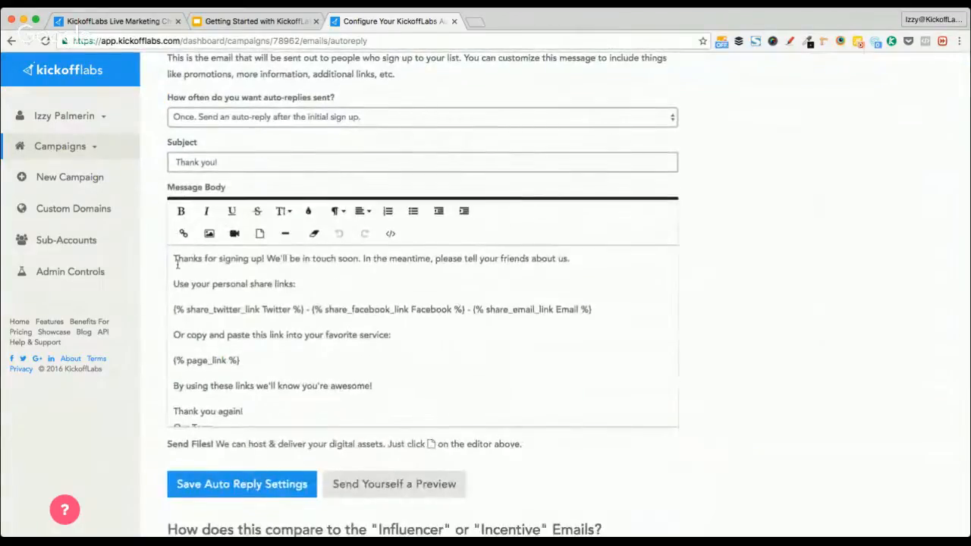
click(173, 258)
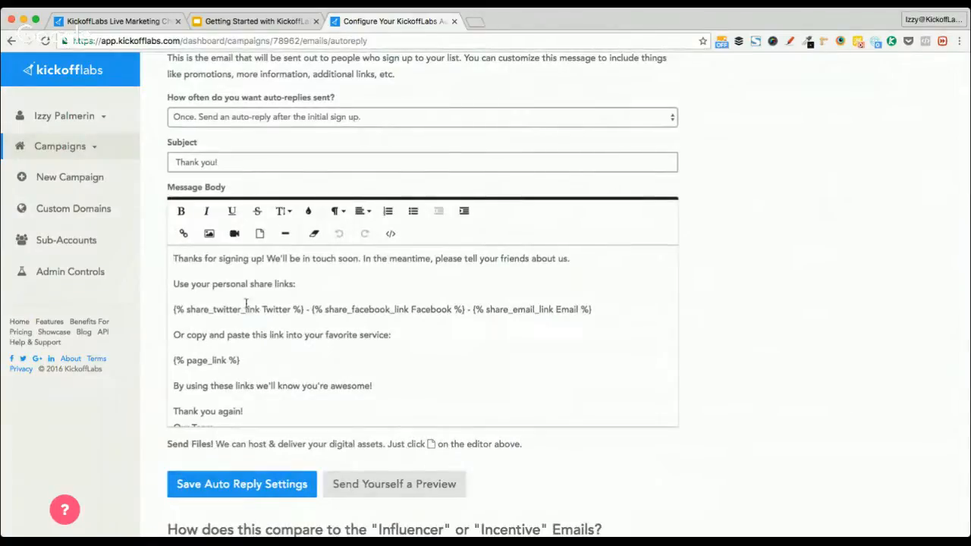
key(Return)
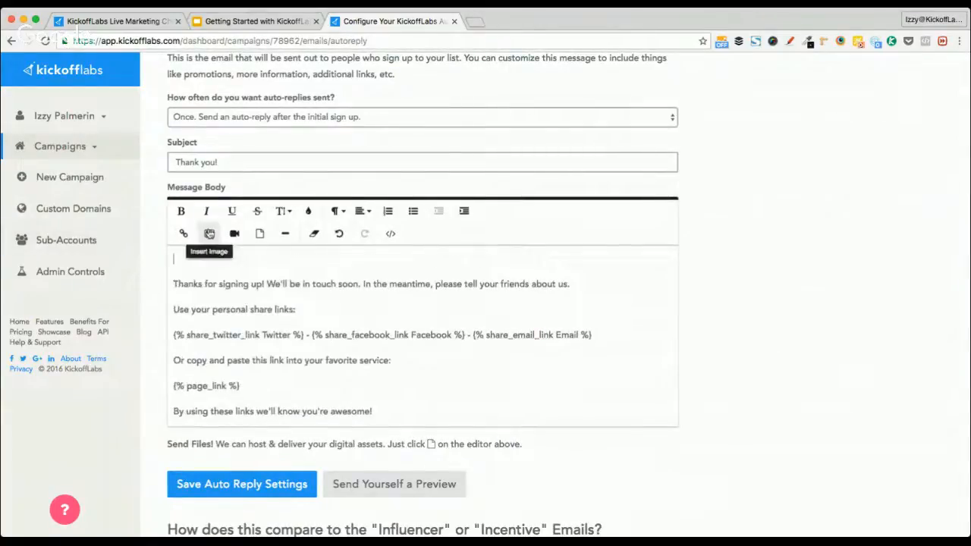
Insert the CBC logo, shrink it by its corner, and centre it
click(207, 233)
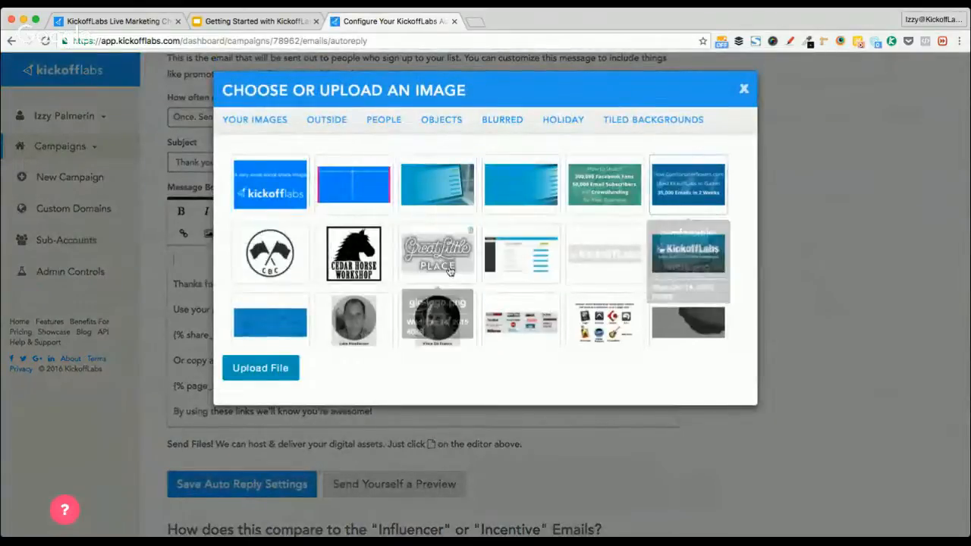
click(273, 250)
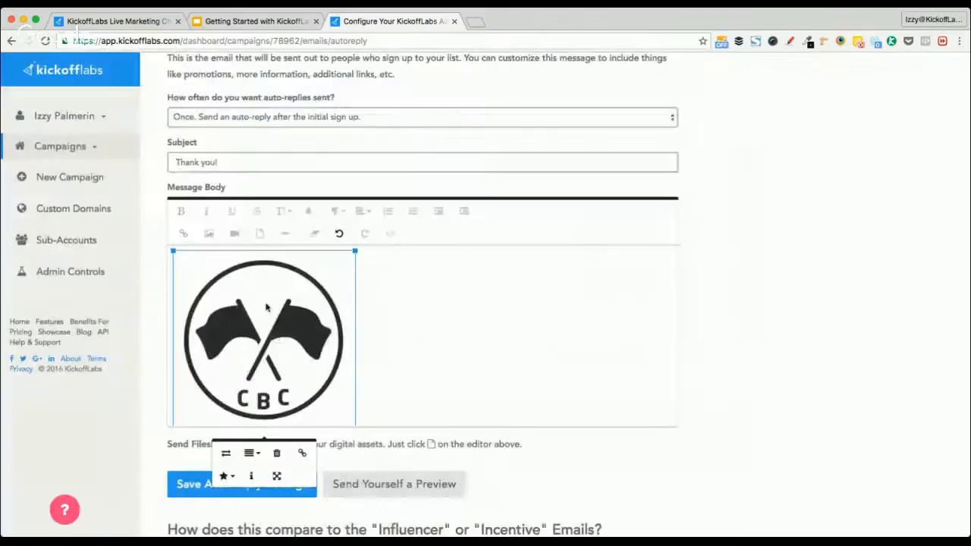
scroll(390, 366, down, 2)
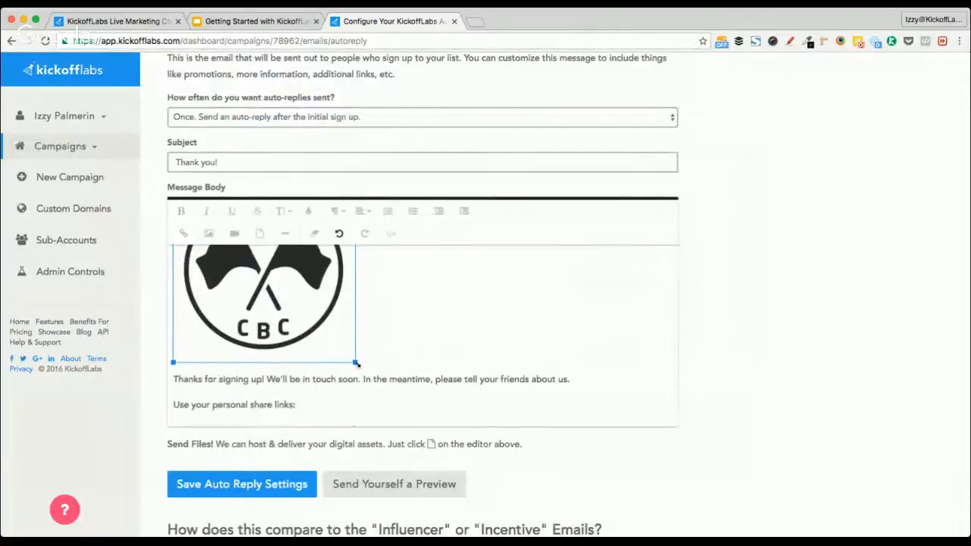
drag(357, 363, 250, 276)
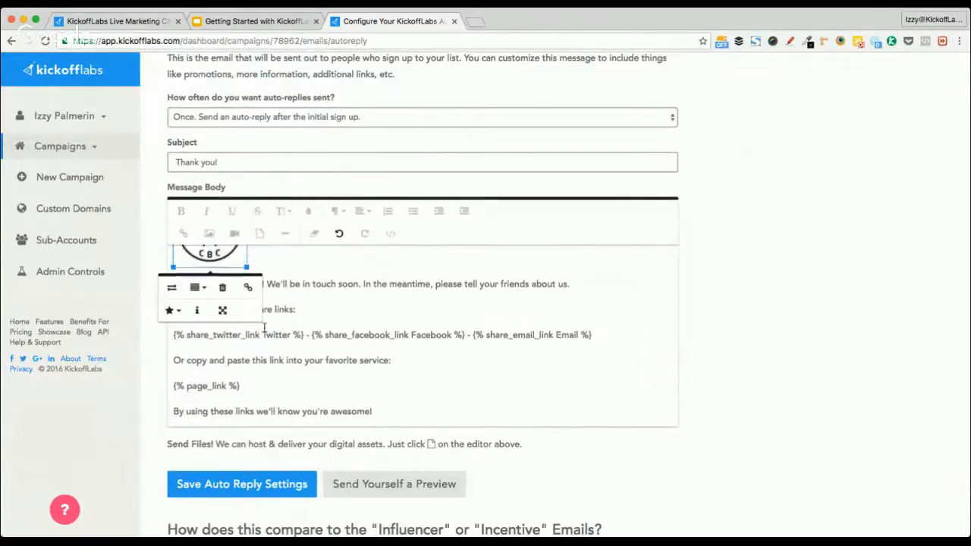
scroll(264, 327, up, 3)
click(310, 321)
double_click(310, 321)
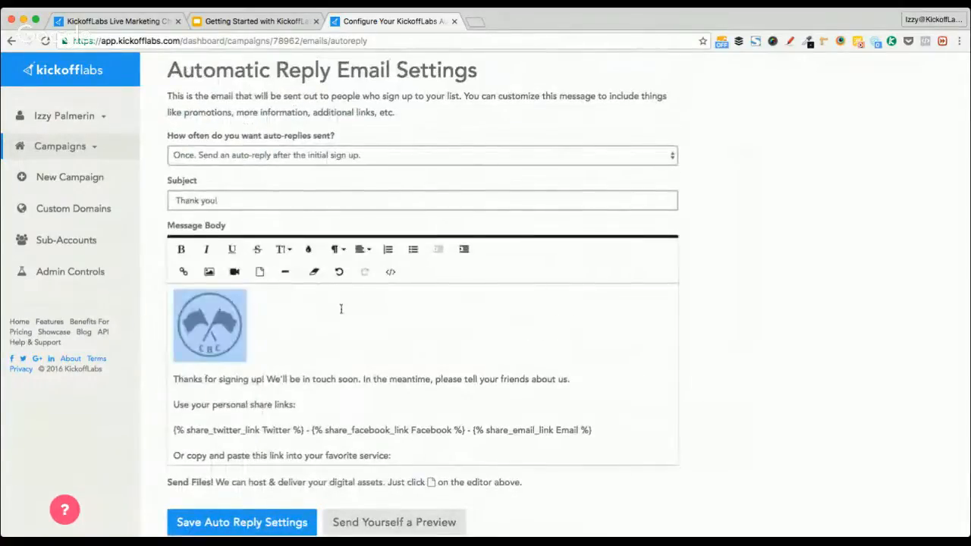
click(365, 255)
click(367, 286)
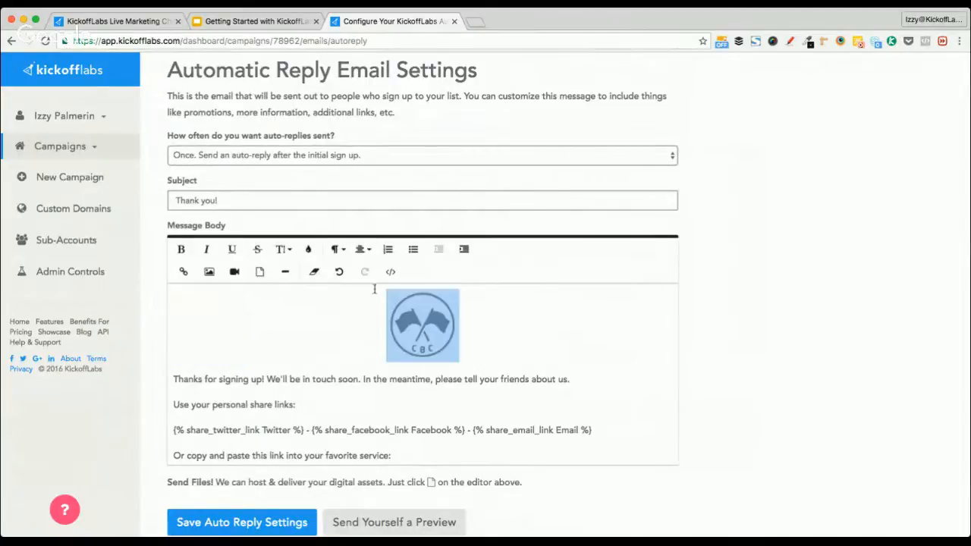
click(543, 370)
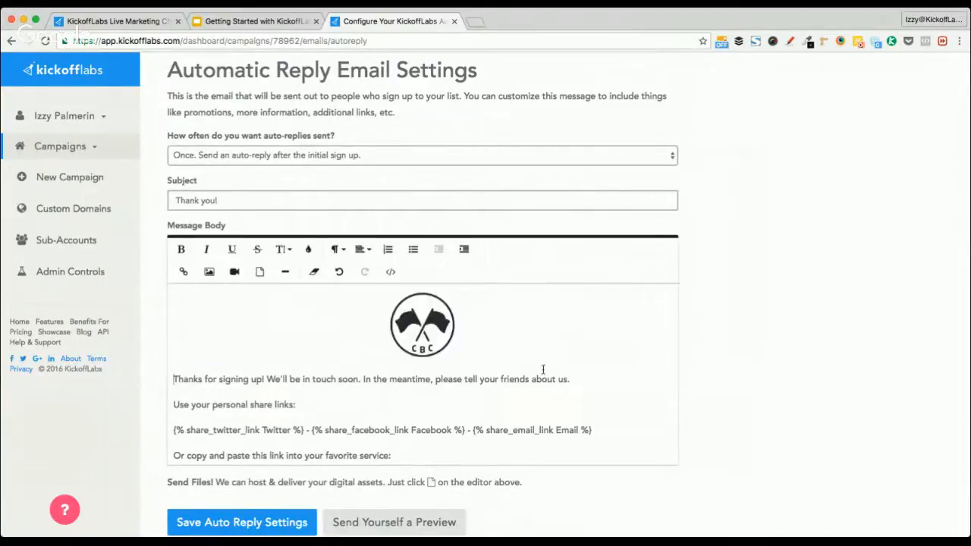
Select the welcome sentence and check the text colour options without changing them
triple_click(249, 379)
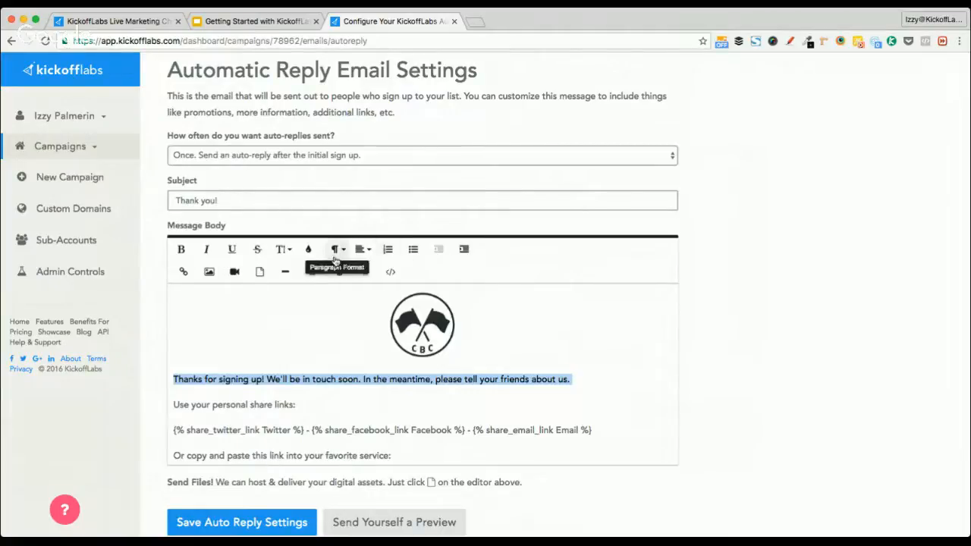
click(310, 250)
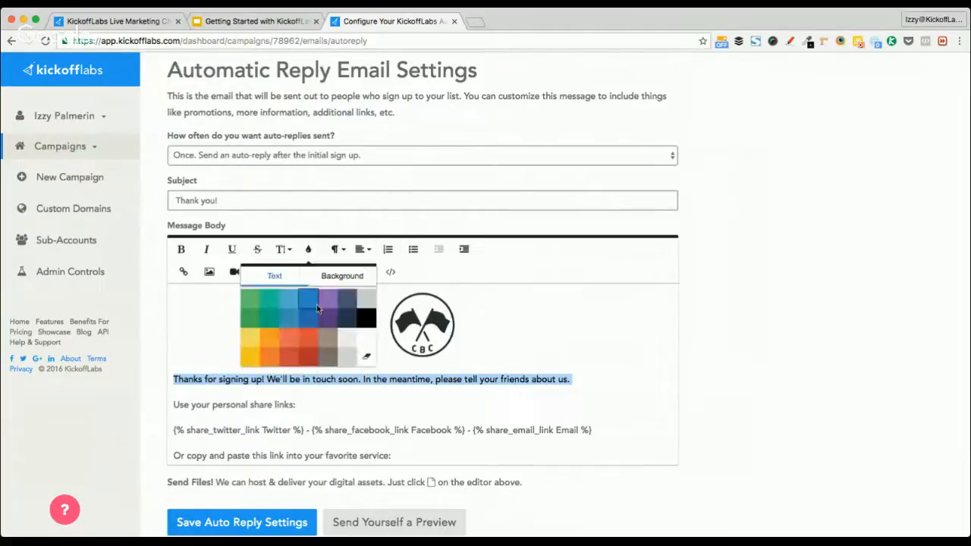
click(505, 407)
click(578, 381)
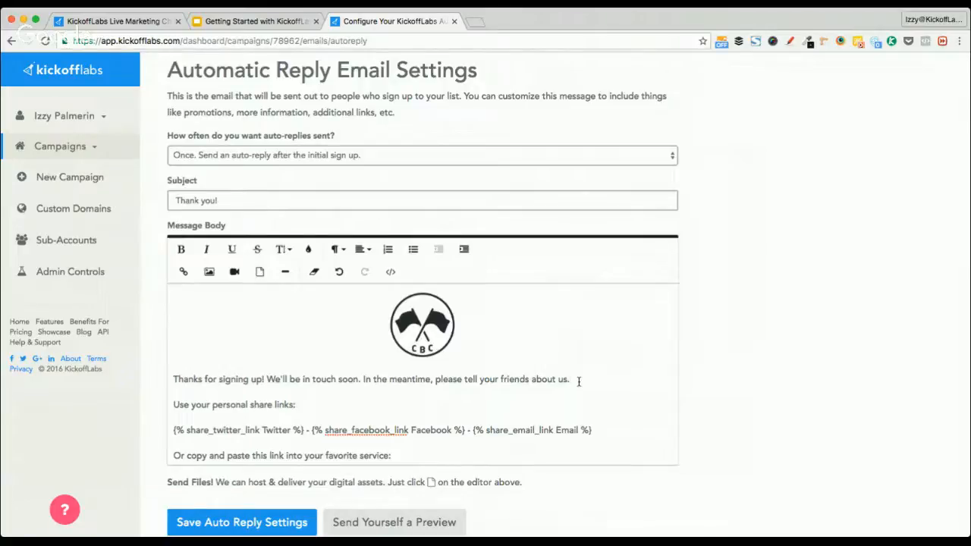
Add an empty line after 'Thanks for signing up!', above 'Use your personal share links:'
scroll(578, 382, down, 1)
scroll(578, 381, up, 3)
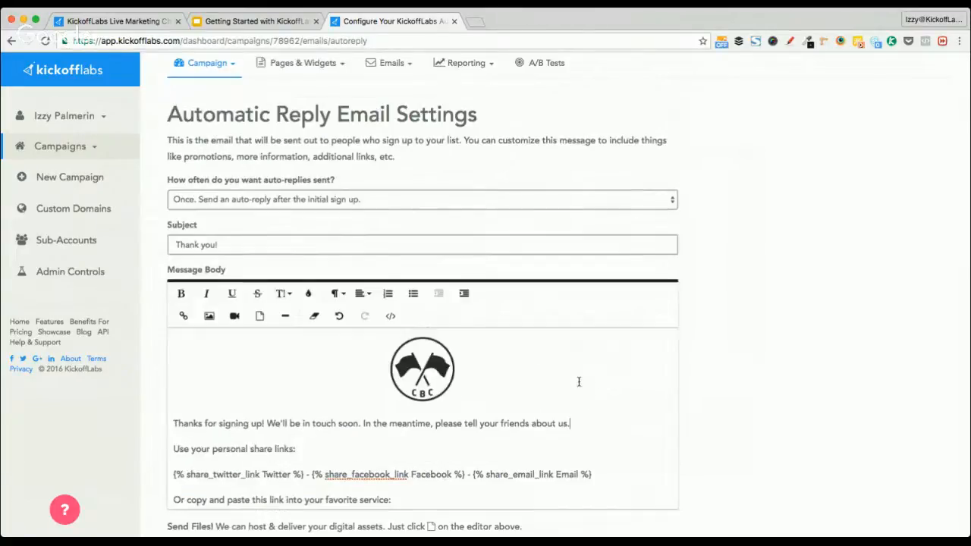
scroll(716, 374, down, 1)
scroll(716, 374, down, 1)
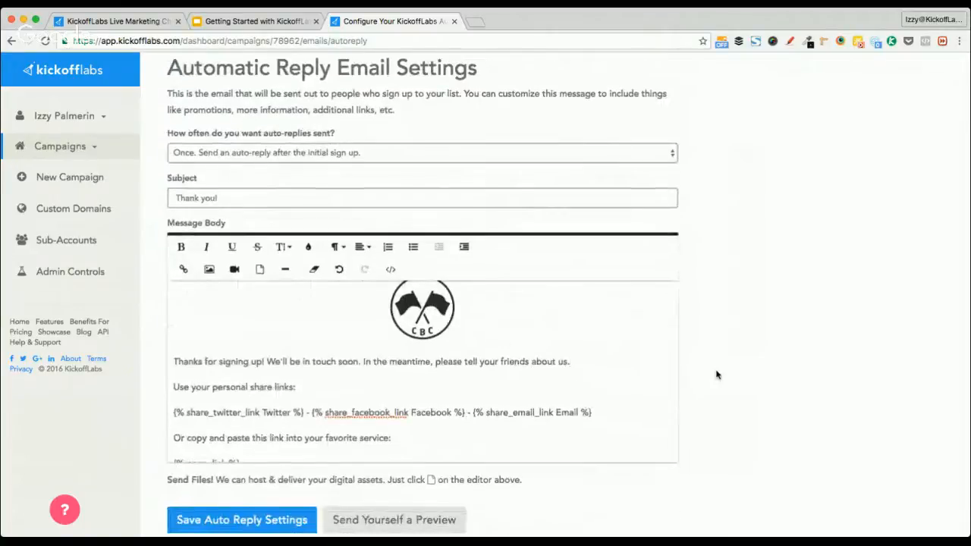
triple_click(313, 367)
key(Right)
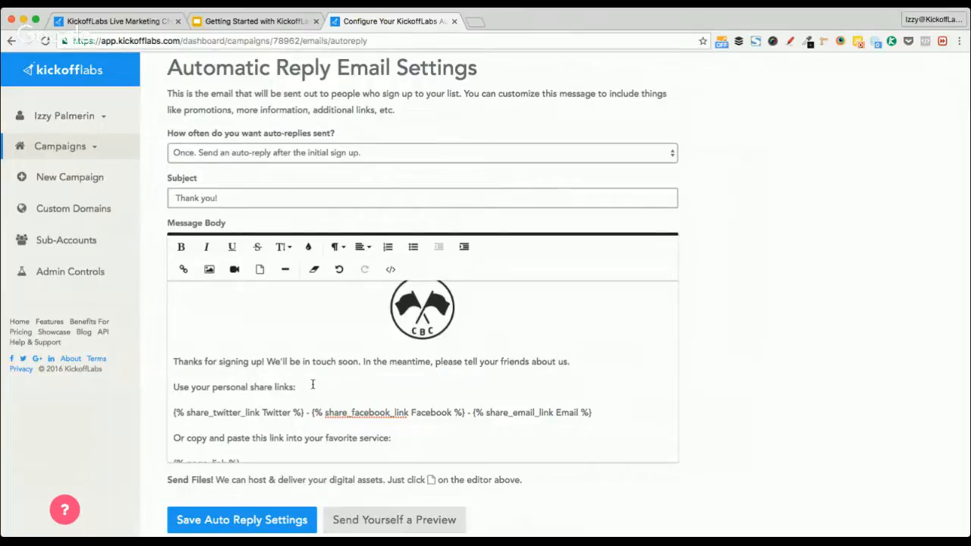
scroll(312, 384, down, 3)
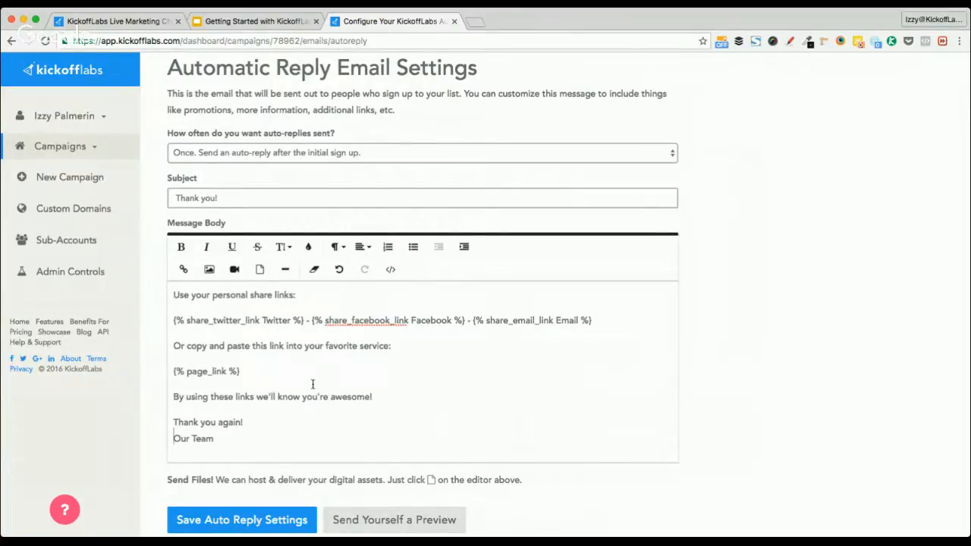
key(End)
scroll(290, 375, up, 5)
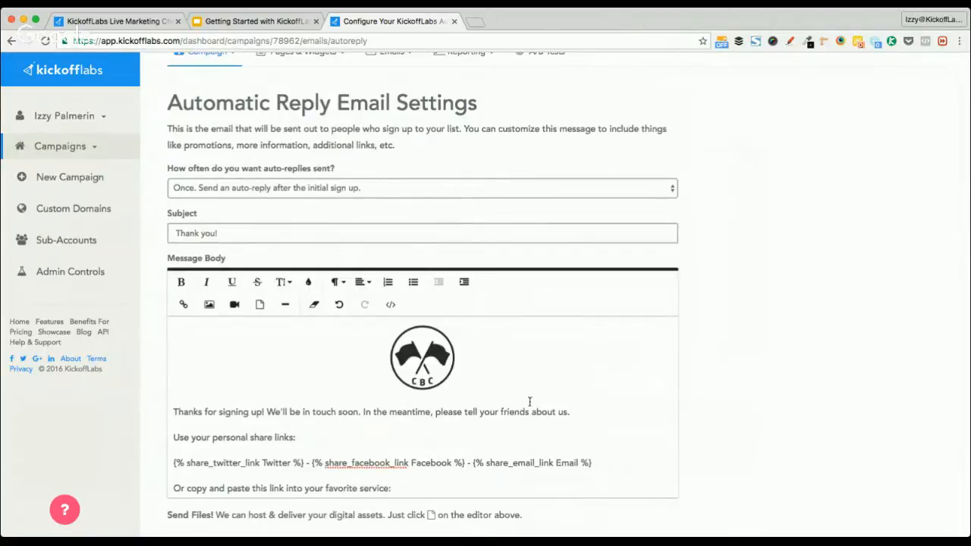
click(586, 412)
key(Return)
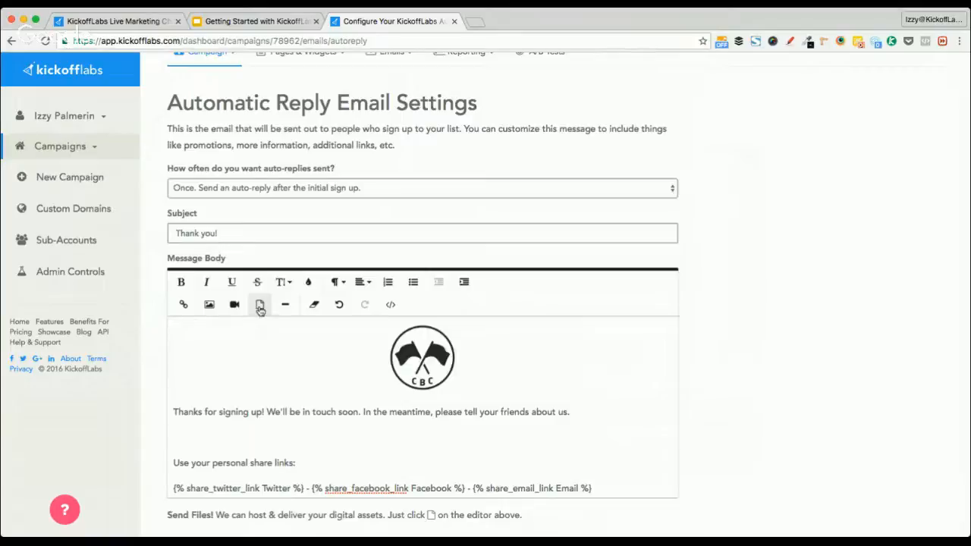
Insert a link to Landing Page Copy Creation Worksheet.pdf into the message
click(259, 306)
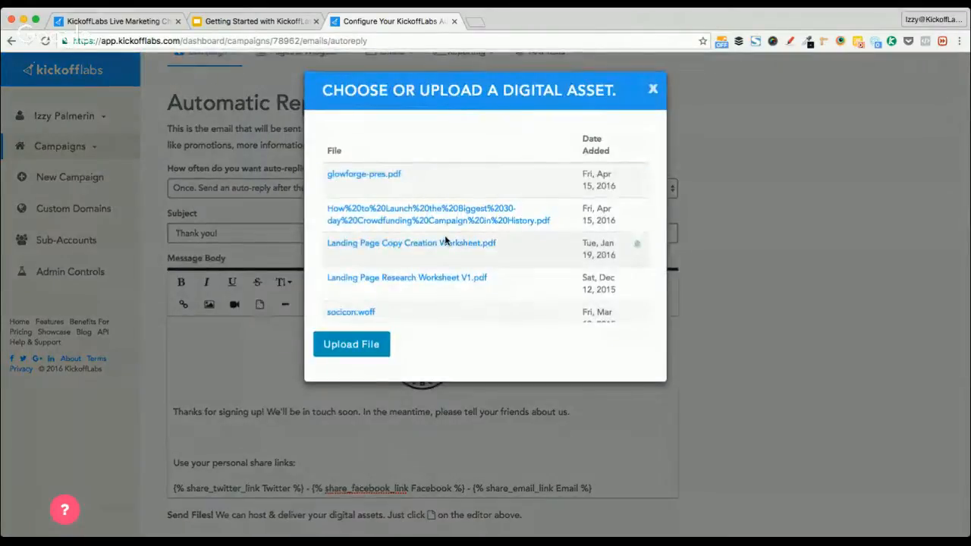
scroll(446, 240, down, 6)
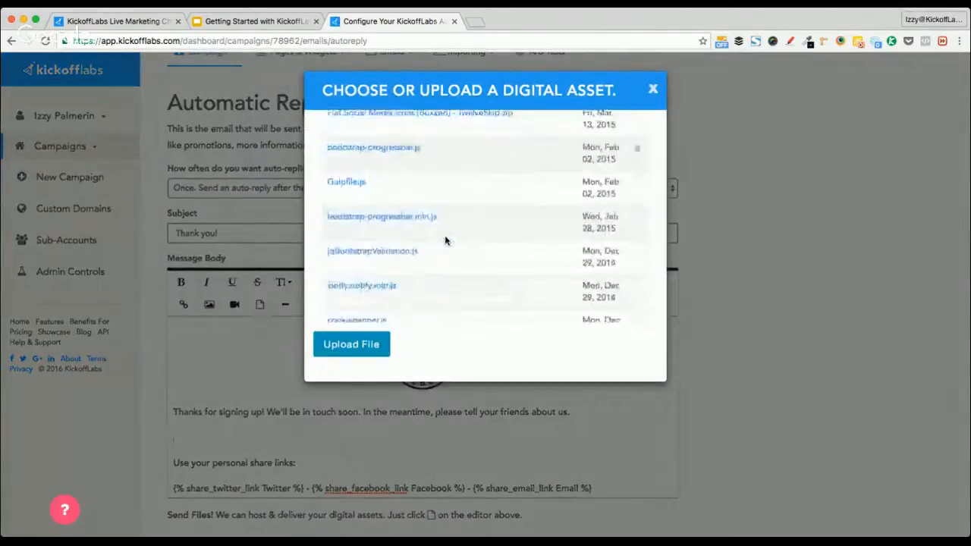
scroll(446, 240, up, 8)
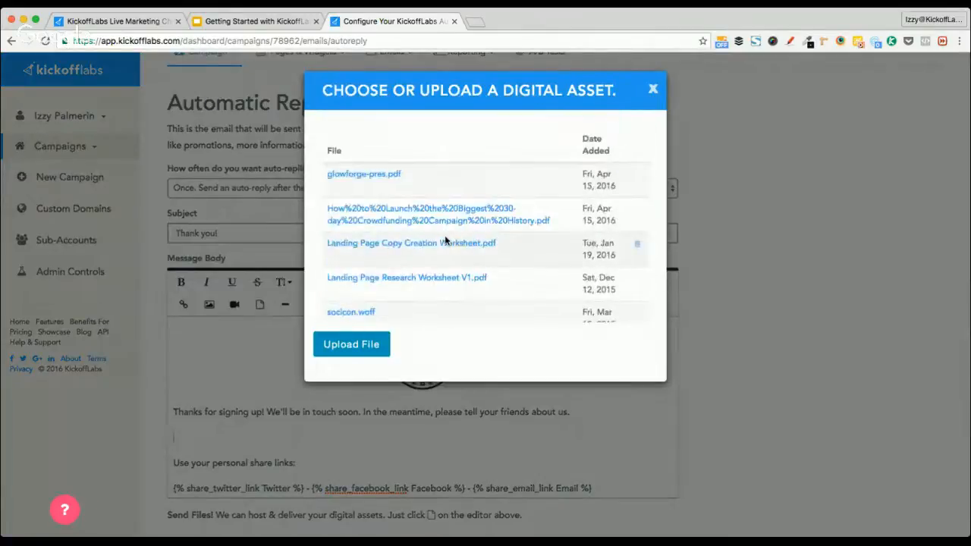
scroll(391, 228, down, 2)
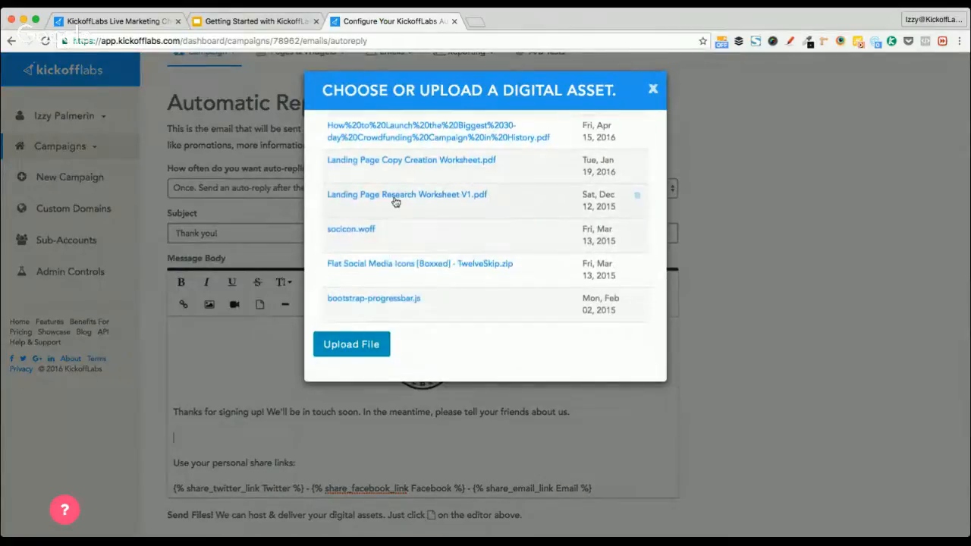
click(406, 162)
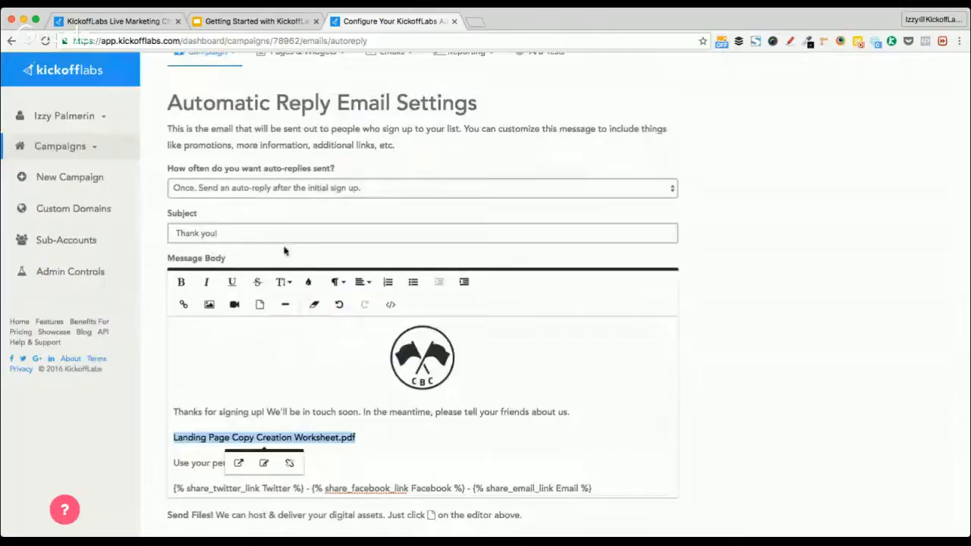
Type "Here's your free download:" in front of the file link
click(412, 437)
key(Home)
text(H)
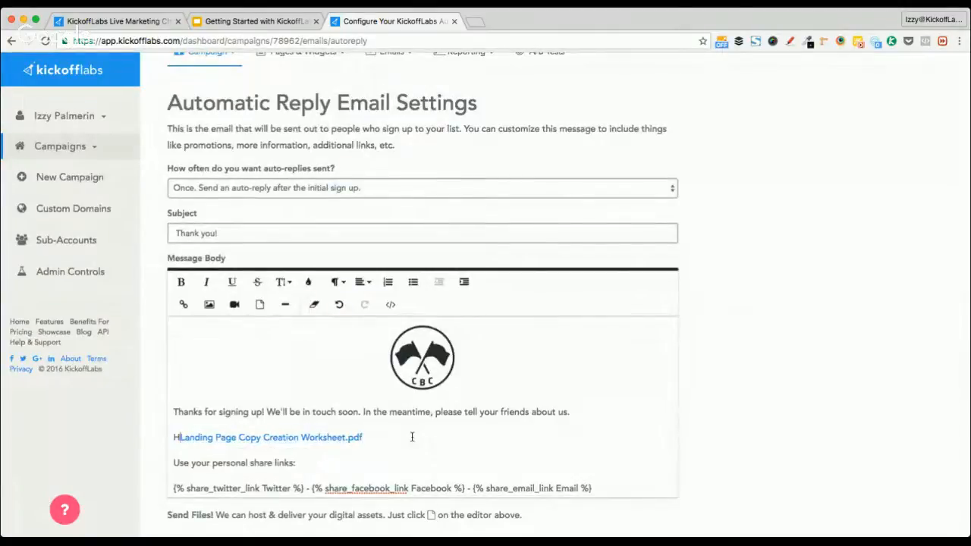
text(ere's your )
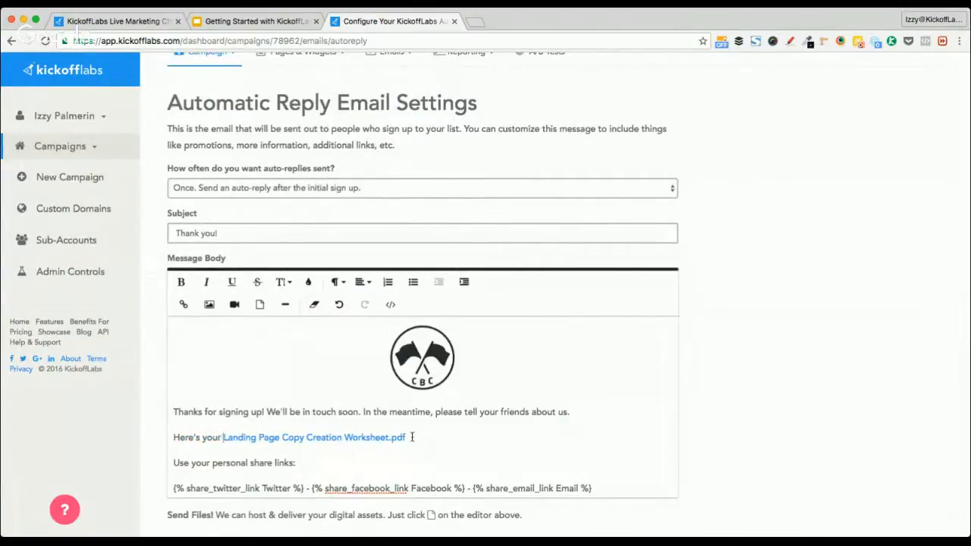
text(free downloadn)
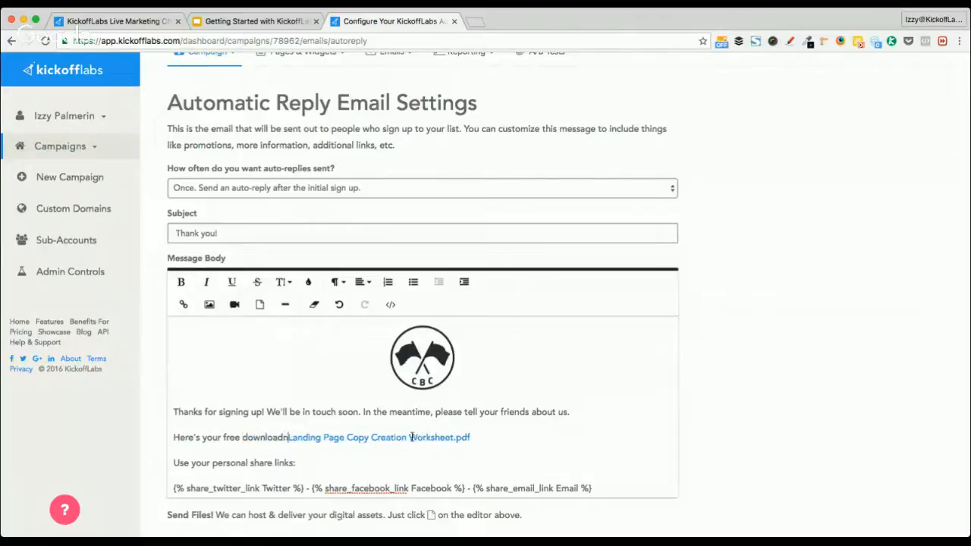
key(BackSpace)
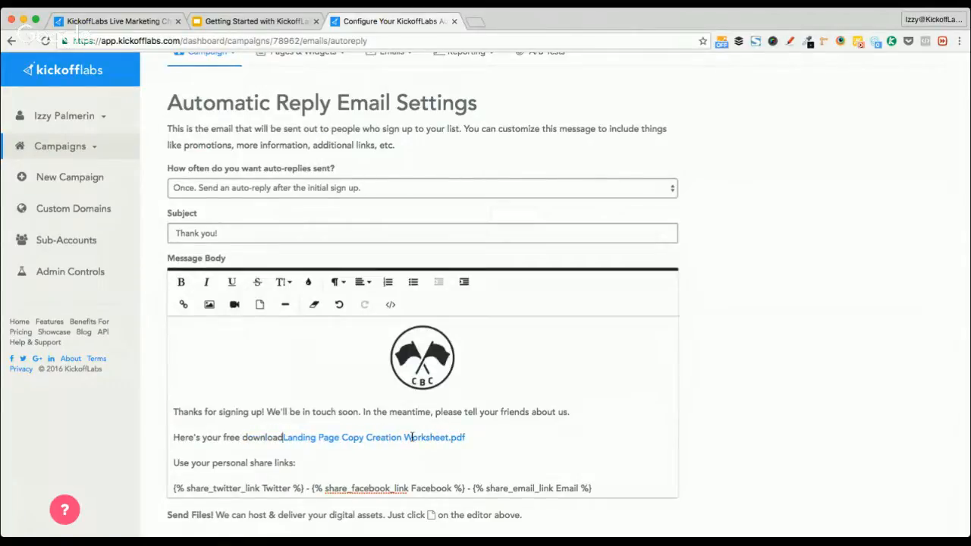
text(:)
click(411, 438)
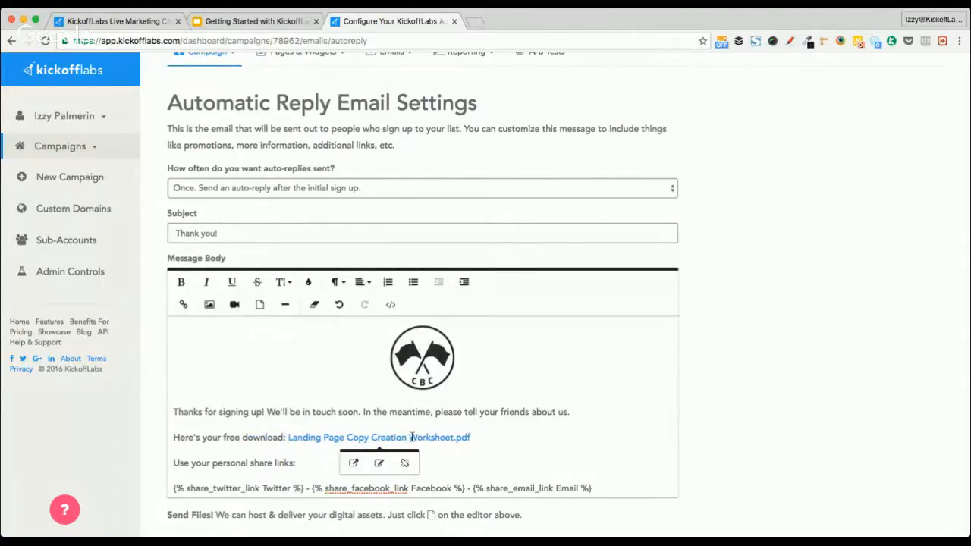
click(471, 438)
scroll(513, 441, down, 1)
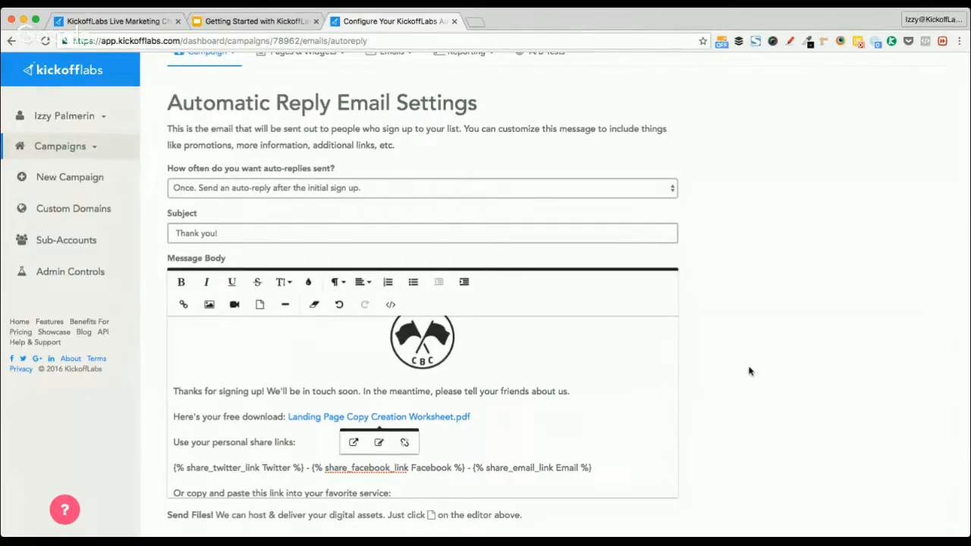
scroll(749, 371, down, 3)
scroll(596, 334, down, 4)
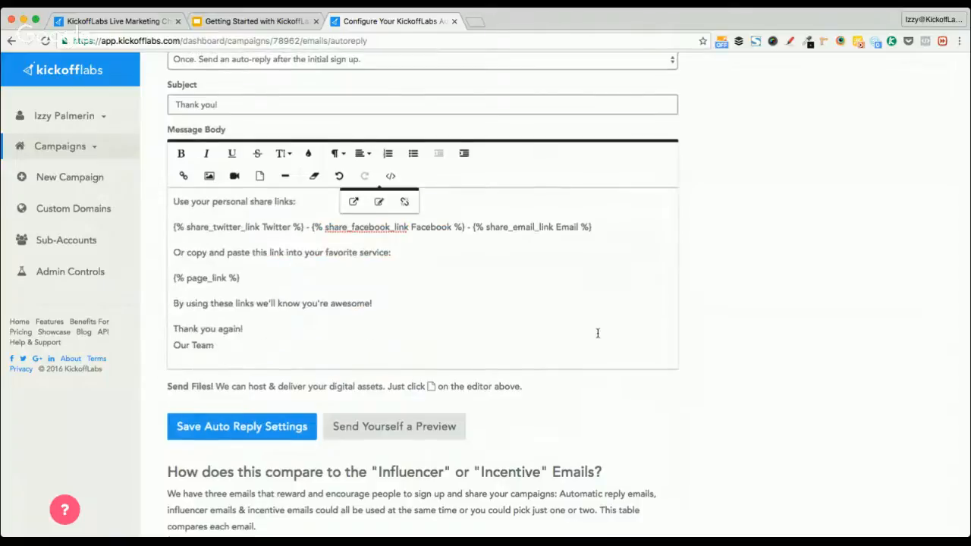
click(267, 350)
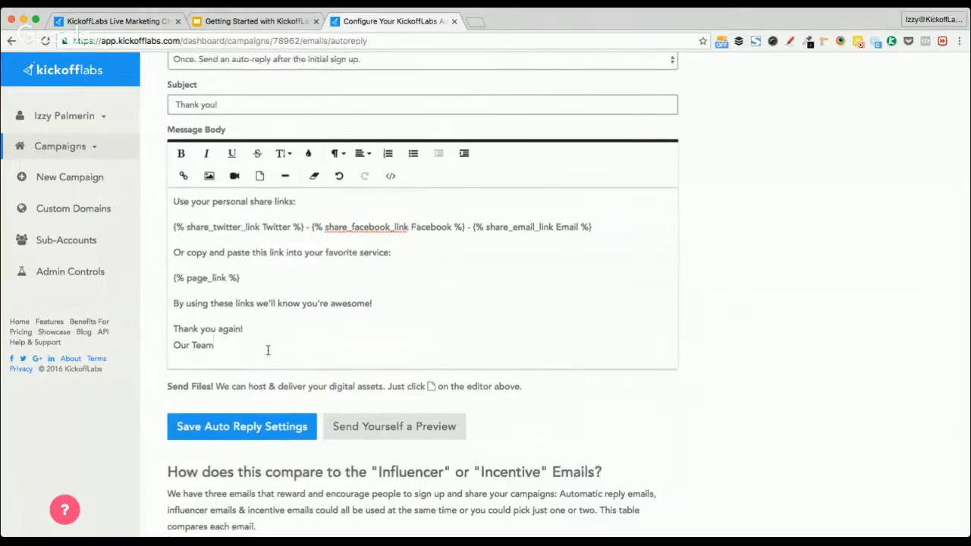
scroll(719, 331, down, 10)
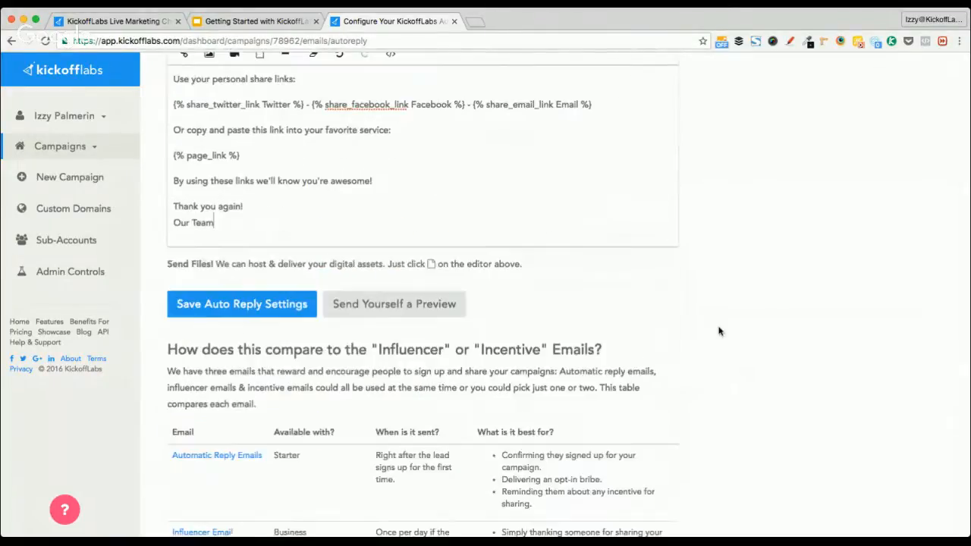
scroll(719, 330, down, 6)
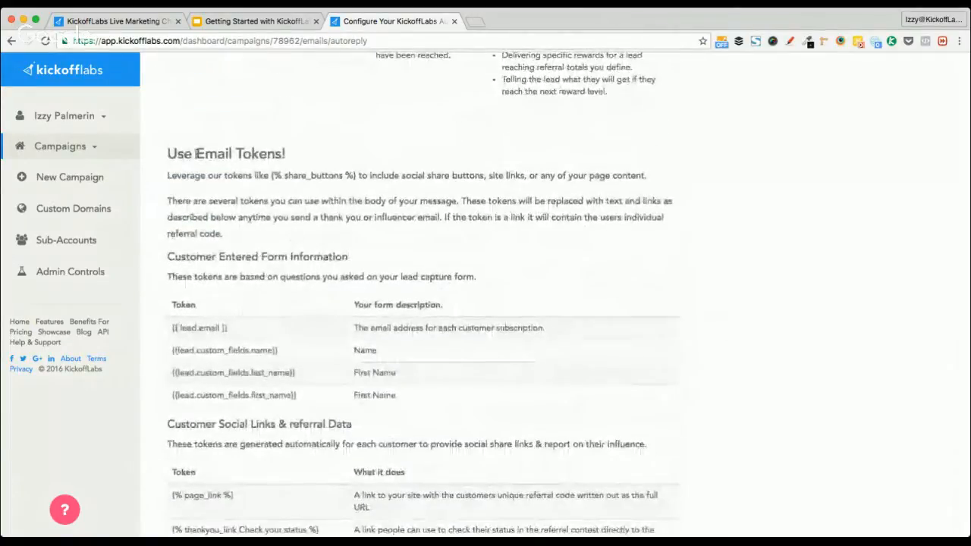
drag(197, 154, 316, 146)
scroll(230, 349, down, 2)
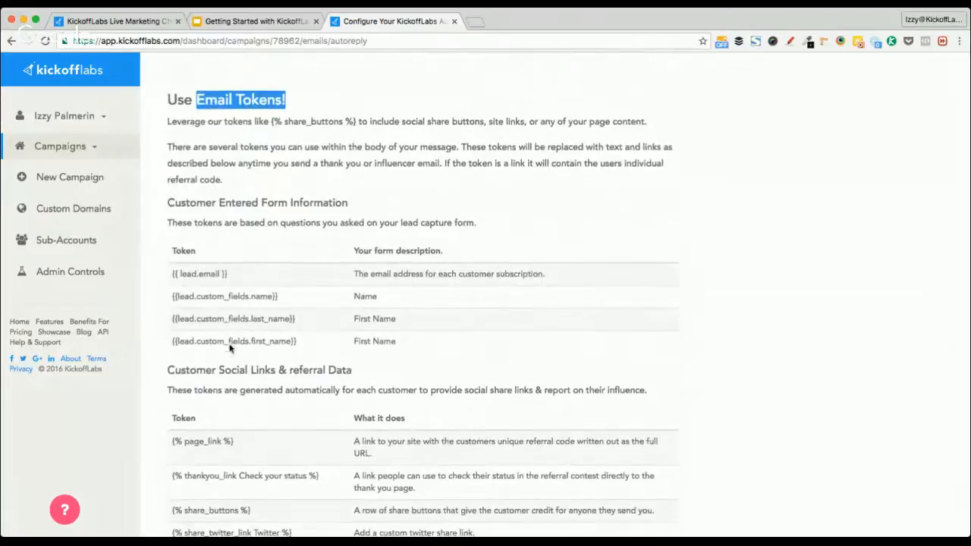
click(171, 276)
drag(172, 276, 236, 275)
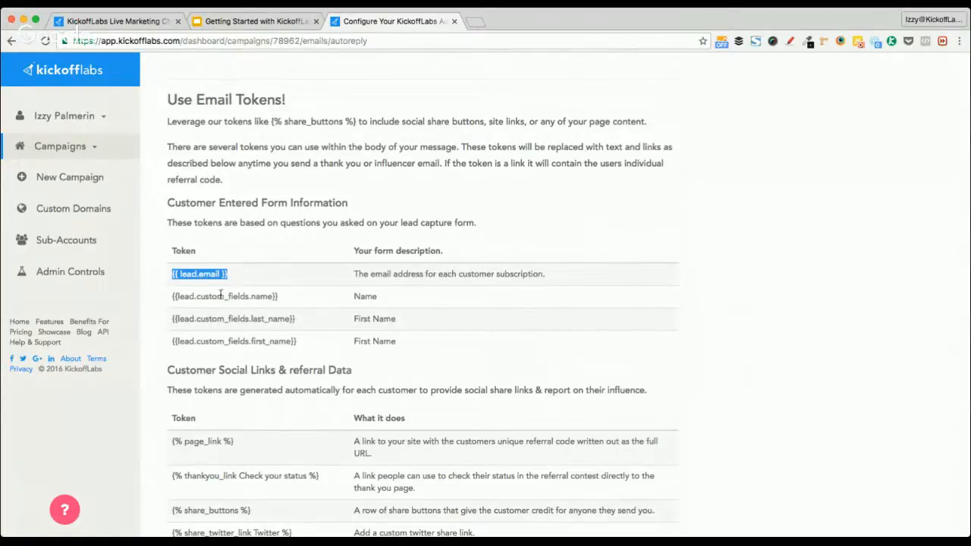
click(171, 322)
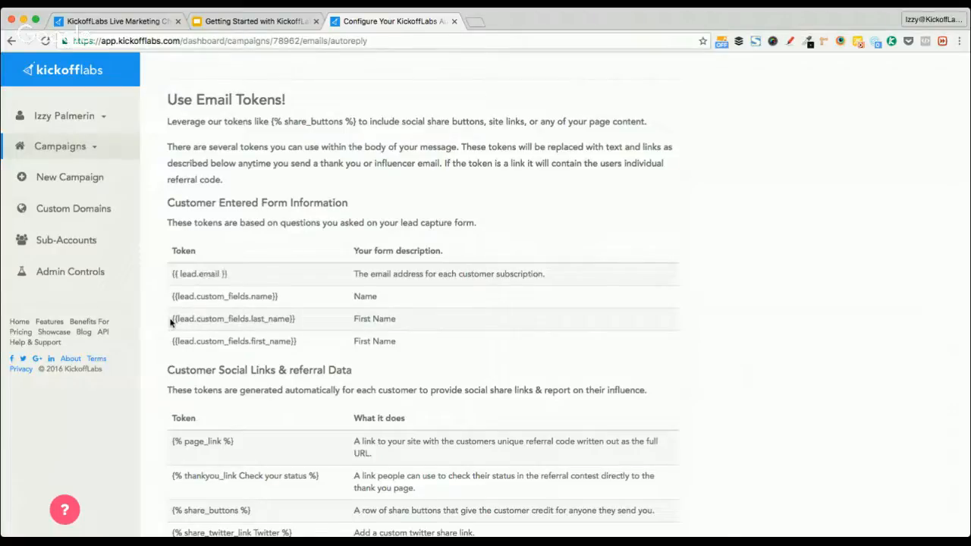
drag(170, 322, 320, 320)
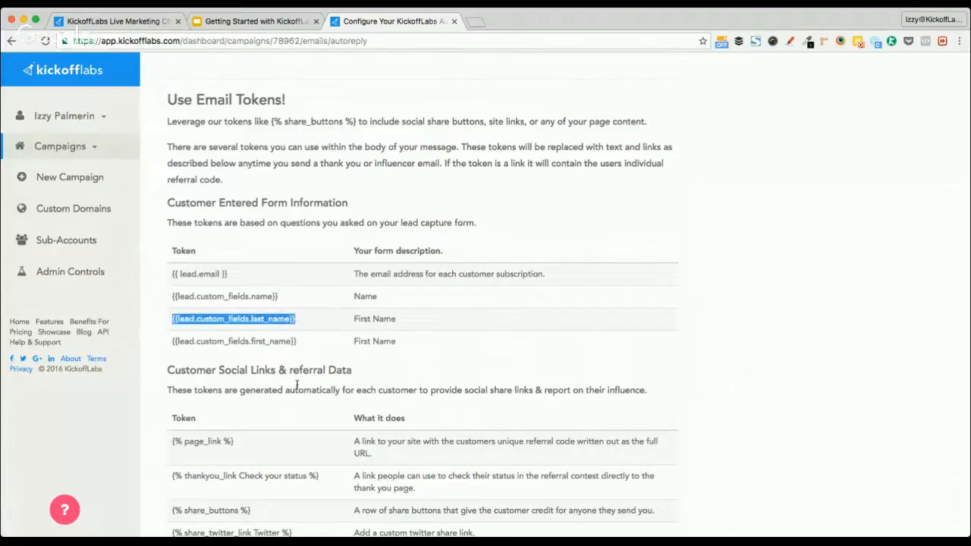
scroll(288, 387, down, 8)
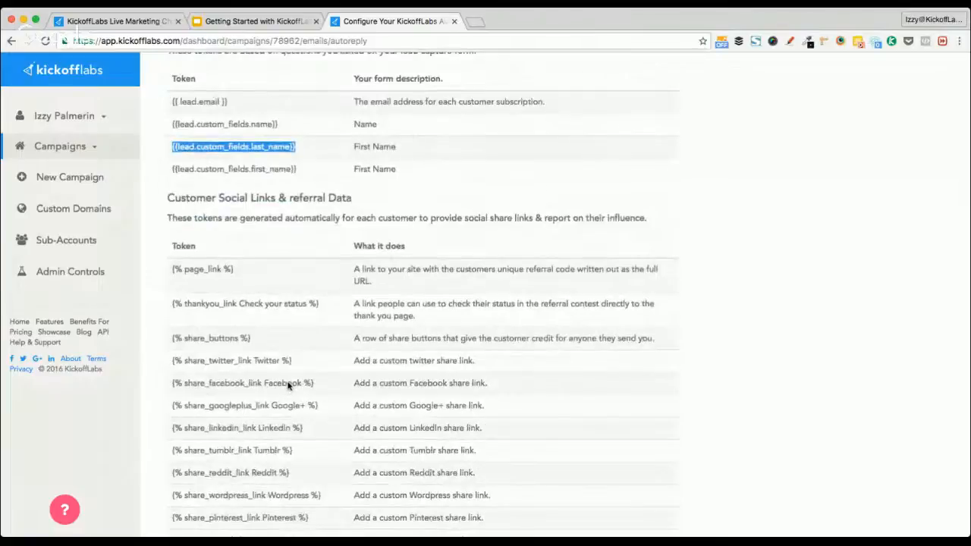
scroll(288, 387, down, 3)
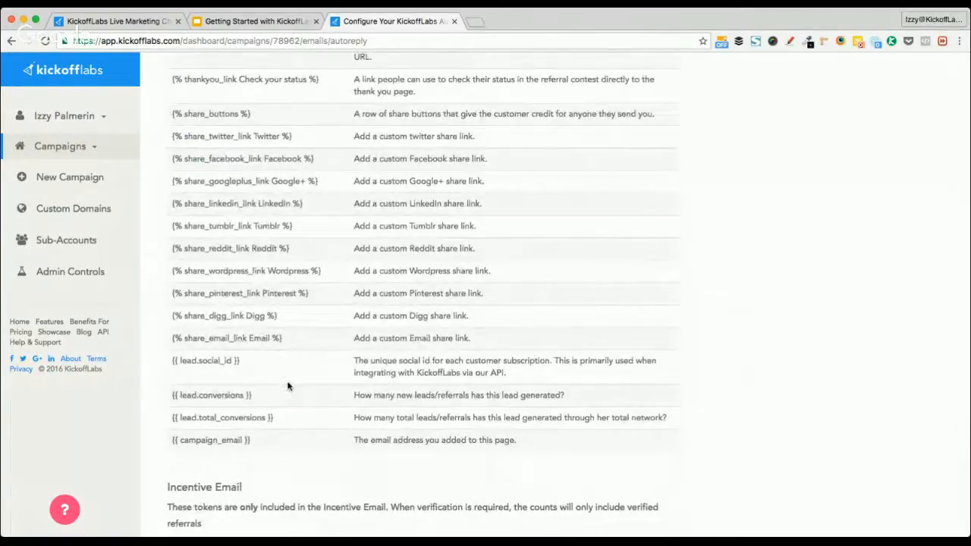
scroll(288, 387, up, 3)
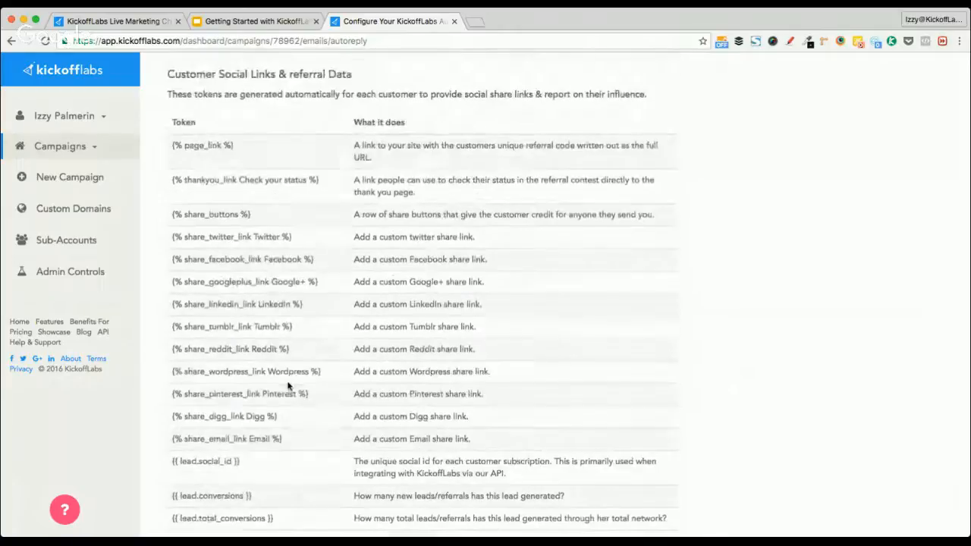
scroll(288, 387, up, 2)
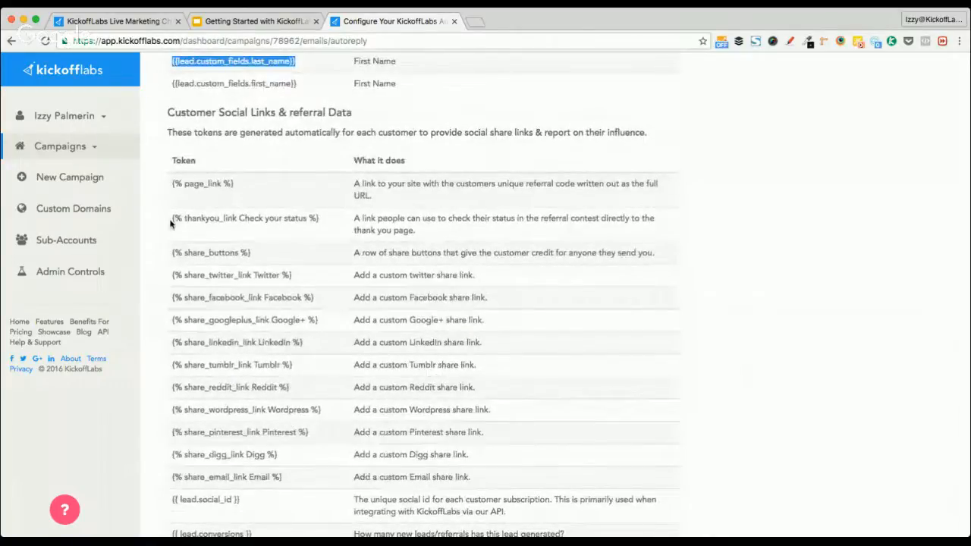
scroll(303, 294, up, 10)
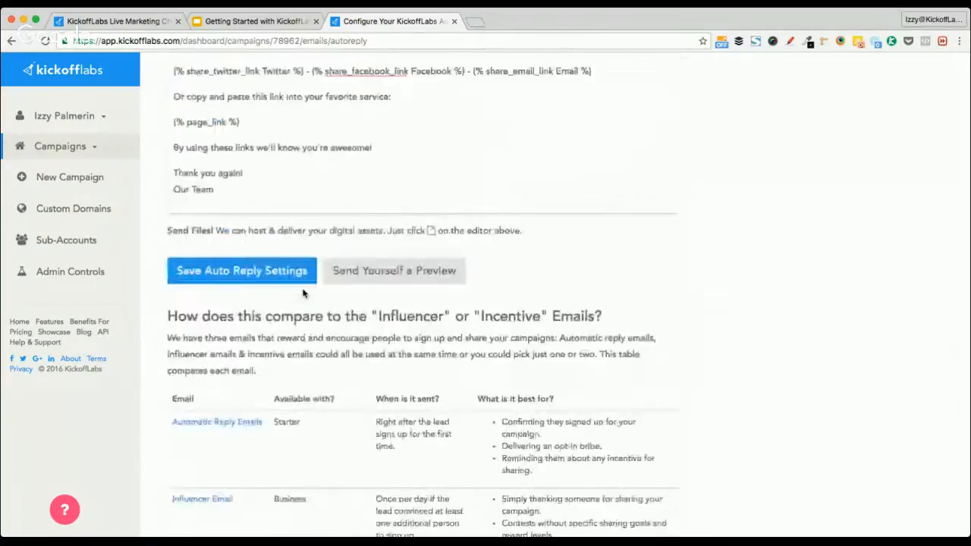
scroll(303, 294, up, 2)
scroll(330, 228, down, 1)
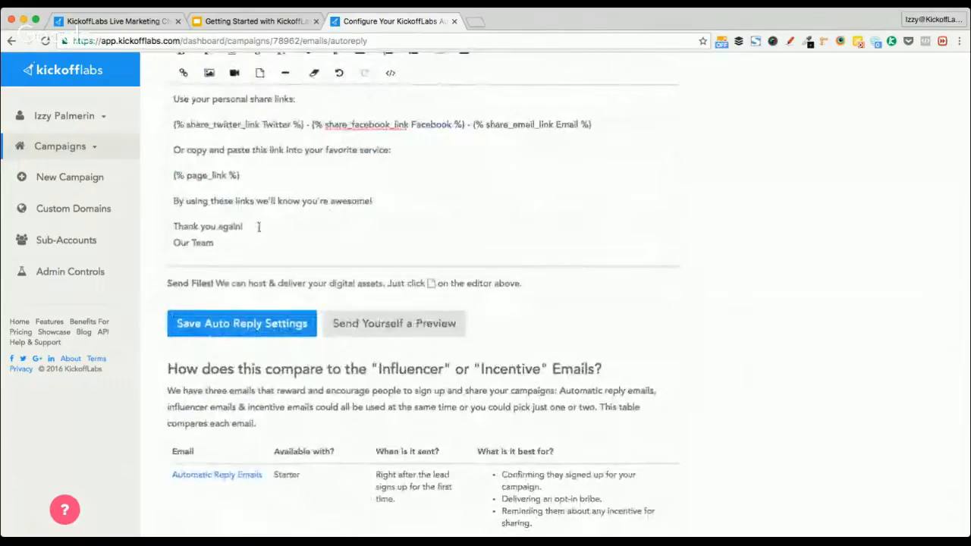
Start a new line below 'Our Team' and copy the {% thankyou_link Check your status %} token
click(235, 243)
key(Return)
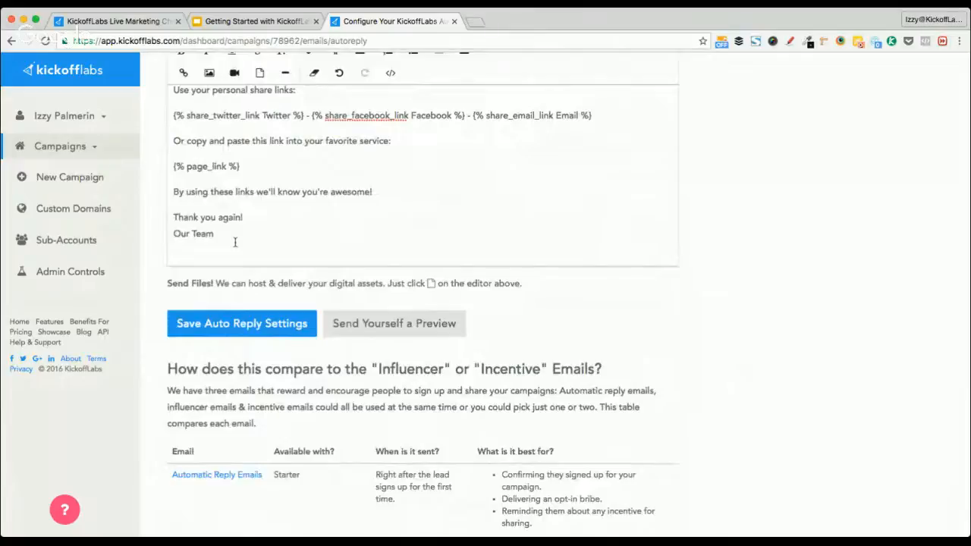
text(PS)
scroll(201, 325, down, 10)
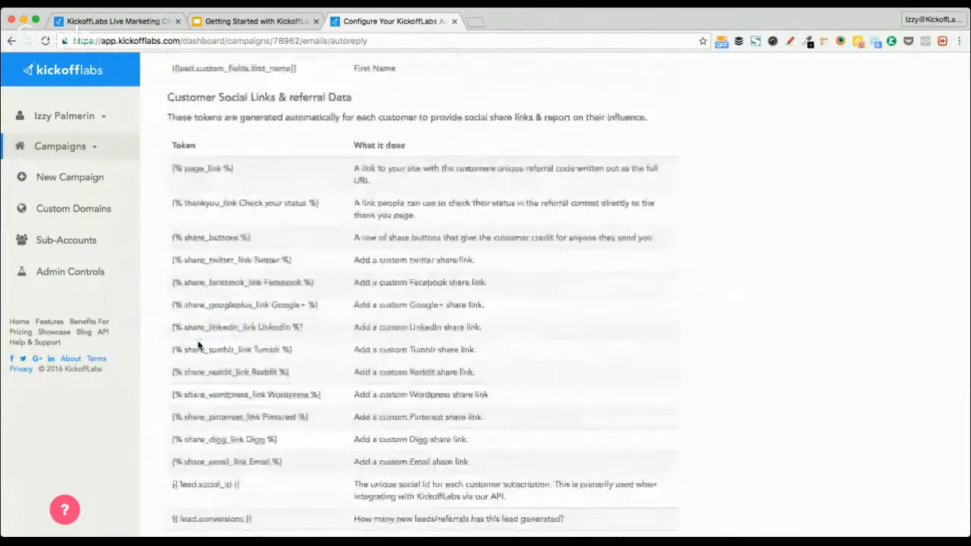
drag(169, 204, 299, 202)
drag(310, 201, 327, 203)
key(super+c)
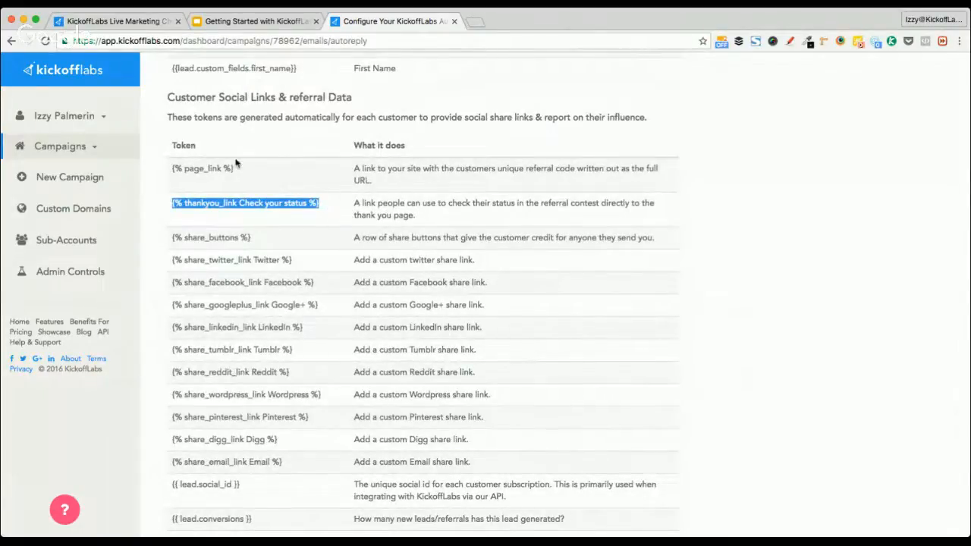
scroll(344, 168, up, 15)
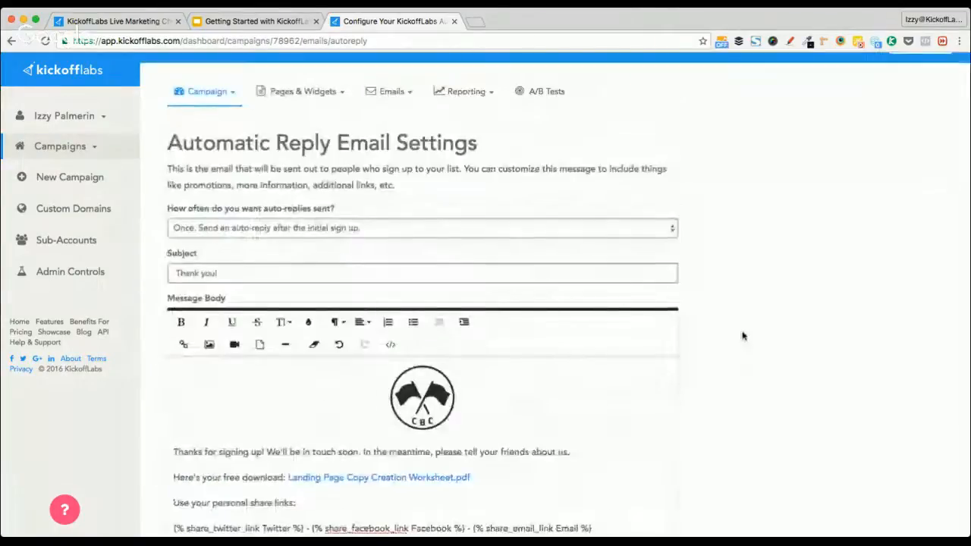
scroll(743, 335, down, 2)
scroll(394, 370, down, 1)
scroll(394, 370, down, 3)
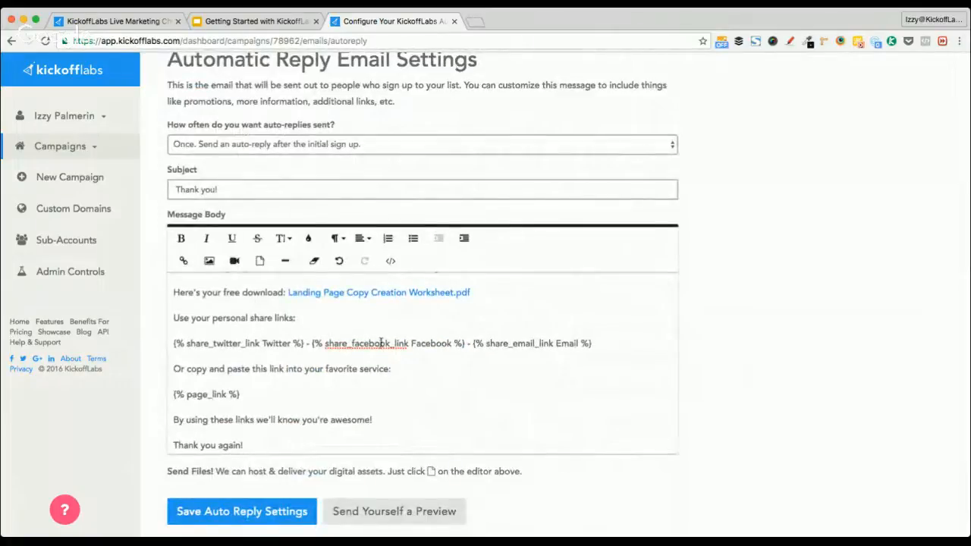
Add the postscript 'PS: Be sure to' at the message end and paste the status token after it
click(487, 343)
scroll(315, 377, down, 1)
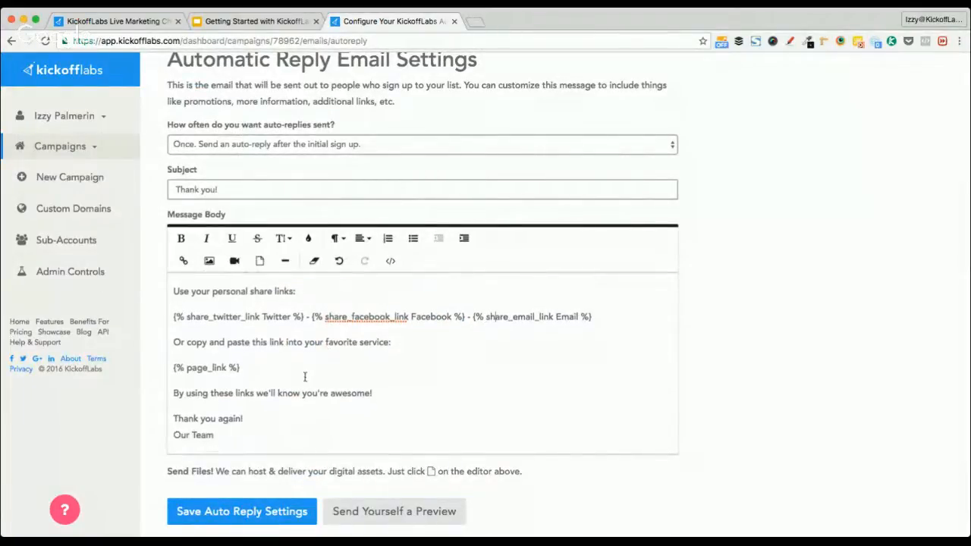
click(249, 367)
triple_click(249, 367)
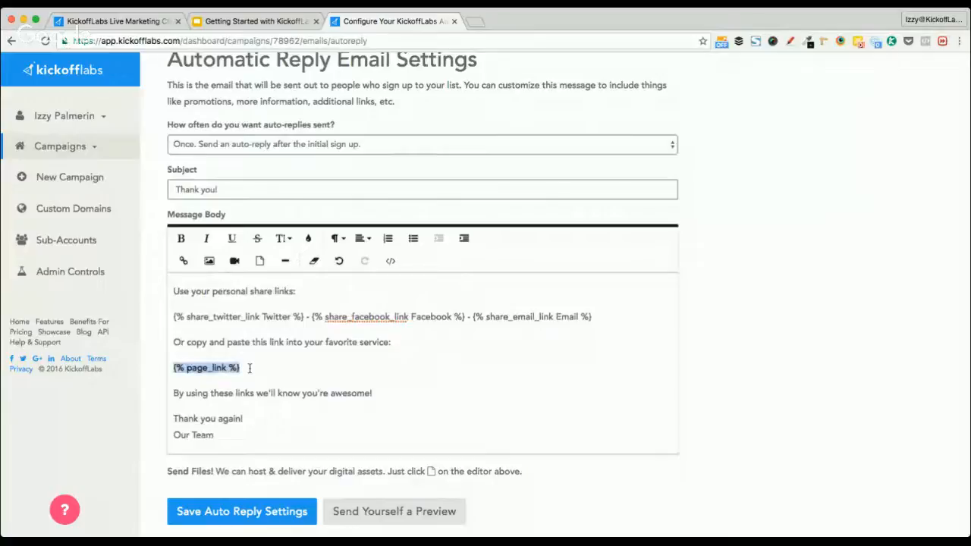
key(Down)
key(Down)
key(Down)
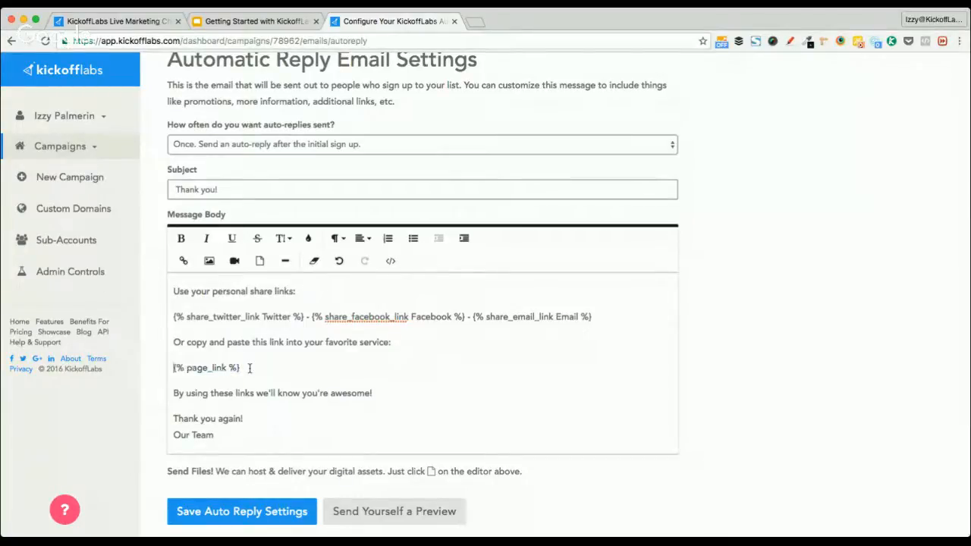
key(Return)
text(PS: )
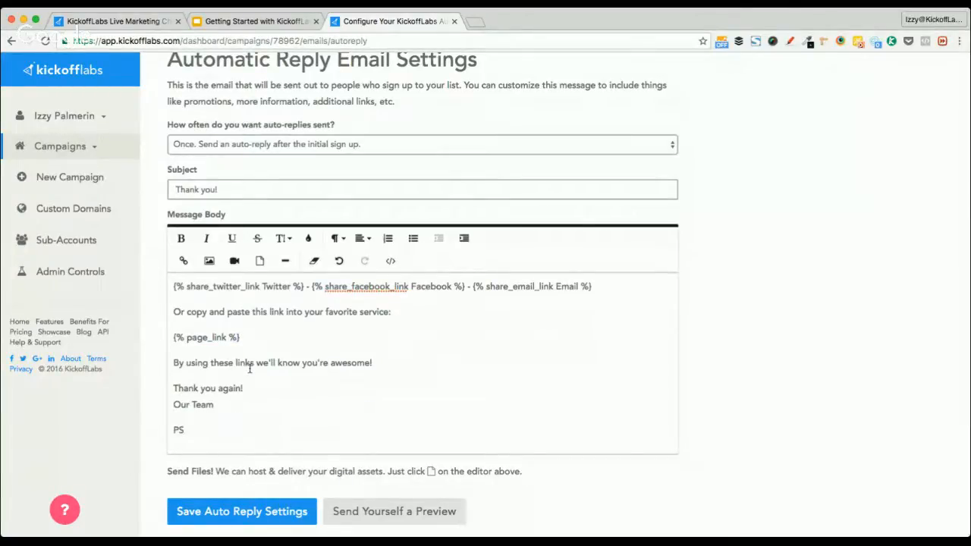
text(Check)
key(BackSpace)
key(BackSpace)
key(BackSpace)
key(BackSpace)
key(BackSpace)
text(But)
key(BackSpace)
key(BackSpace)
text(e sure to)
key(super+v)
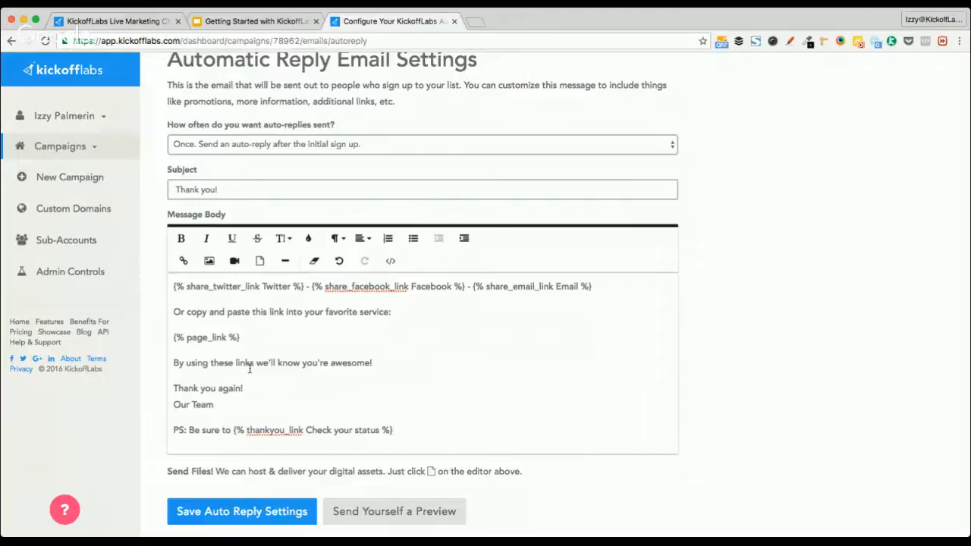
scroll(276, 404, down, 10)
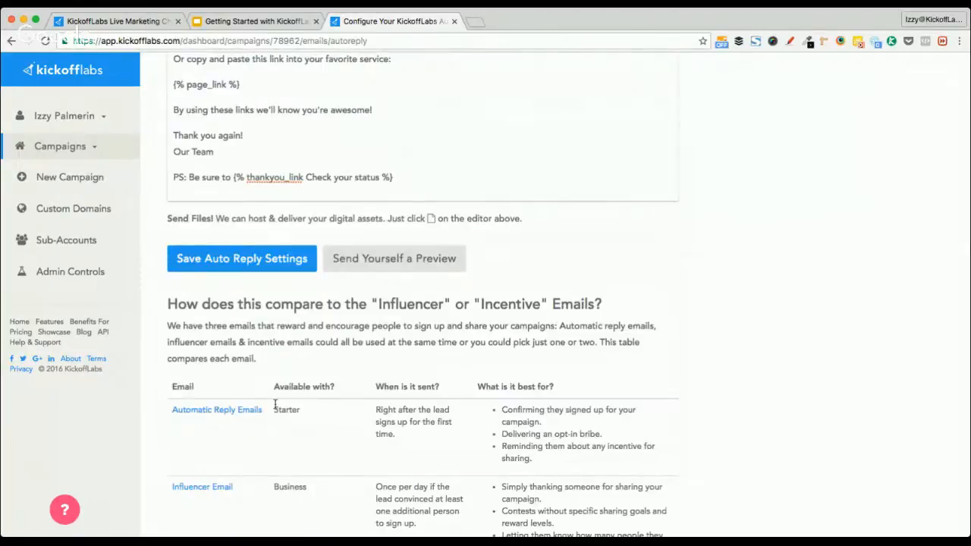
scroll(275, 408, down, 3)
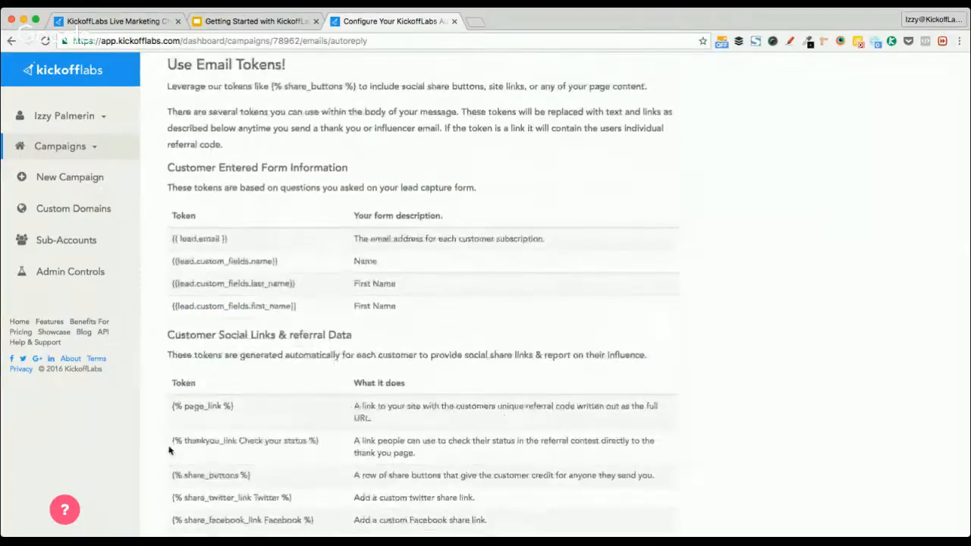
drag(170, 442, 313, 439)
scroll(319, 440, up, 13)
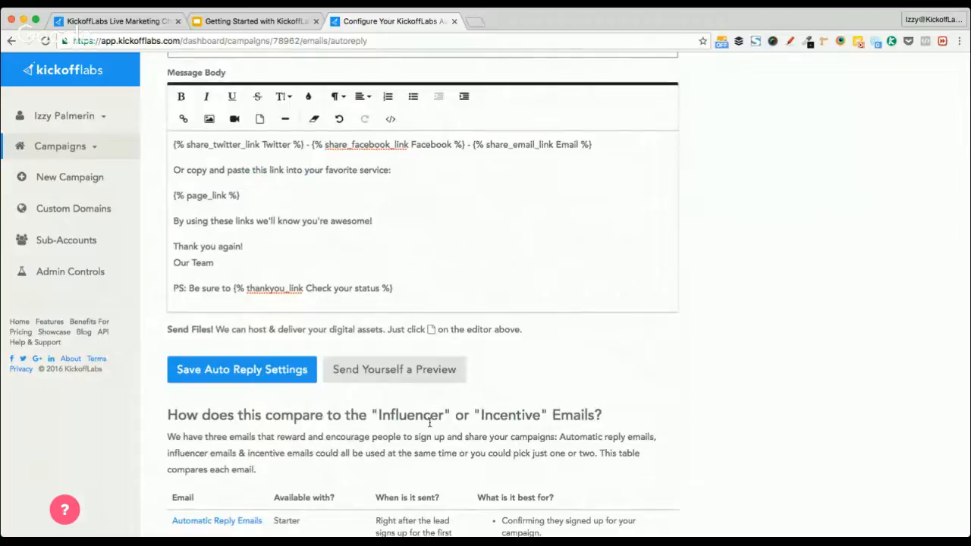
Change the link wording inside the thankyou_link token to 'check your status anytime'
key(BackSpace)
text(c)
key(alt+Right)
key(alt+Right)
key(alt+Right)
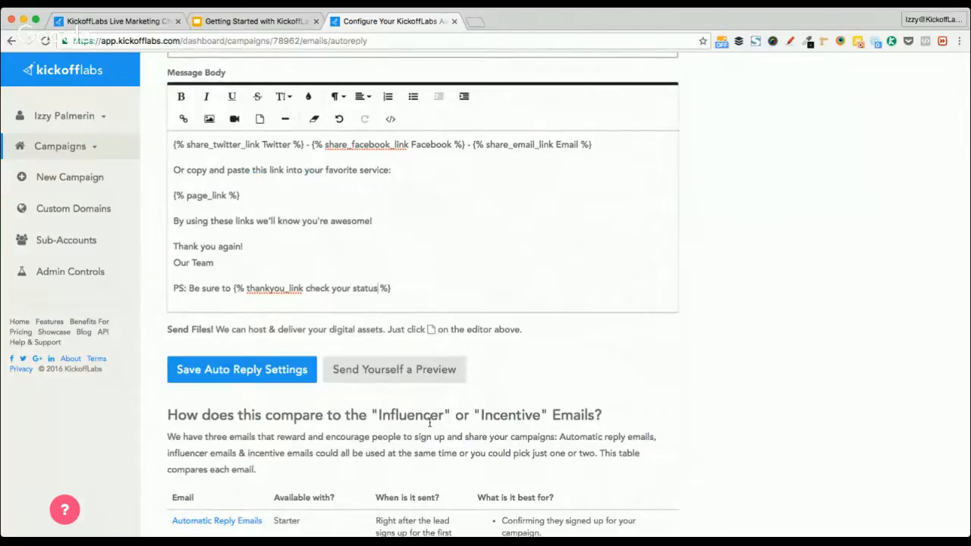
key(Right)
text(!)
text(!)
text(_-)
key(alt+shift+Left)
key(alt+shift+Left)
key(alt+shift+Left)
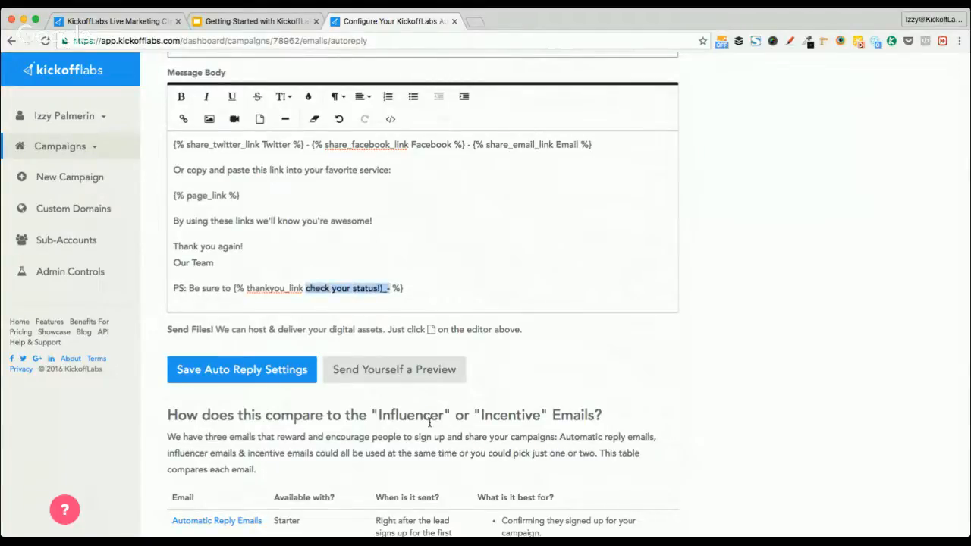
key(BackSpace)
text(check)
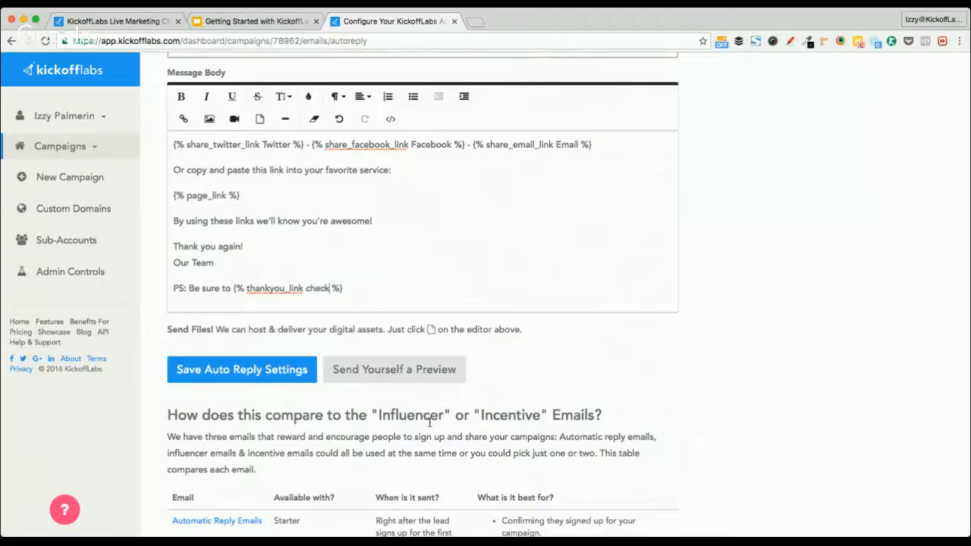
text( your status an )
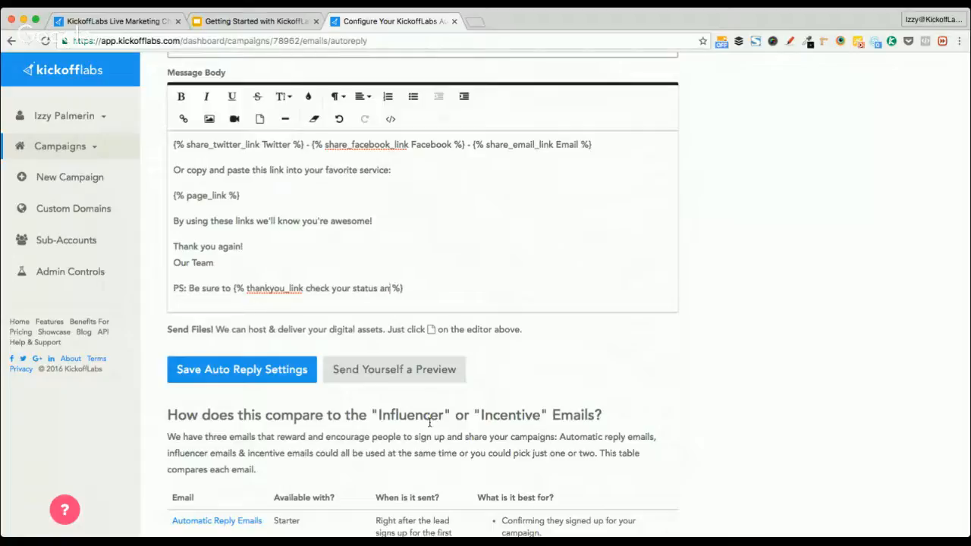
text(ytime)
Move 'Be sure to' from the PS line into the token, just before 'check'
key(Right)
key(alt+Left)
key(alt+Left)
key(alt+Left)
key(alt+shift+Right)
key(alt+shift+Right)
key(alt+shift+Right)
key(super+c)
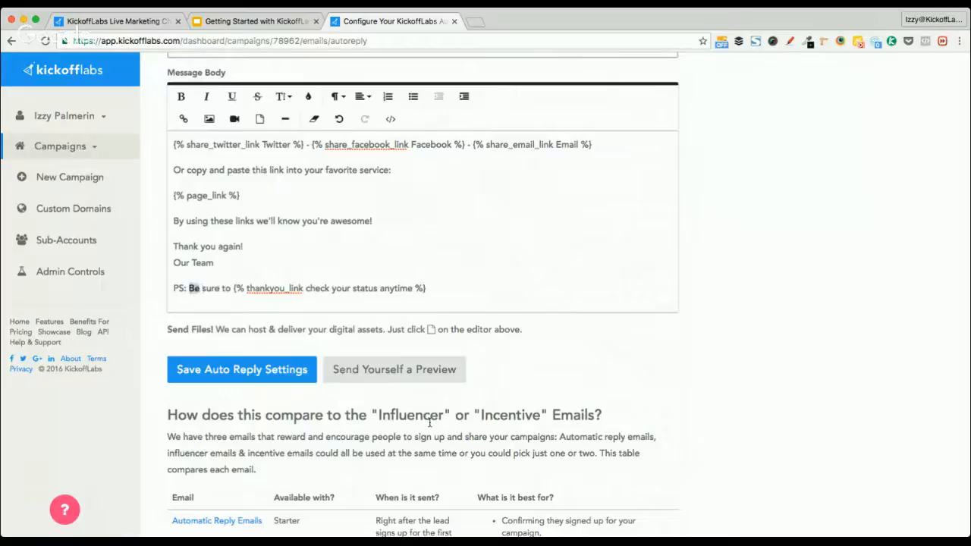
key(BackSpace)
key(Delete)
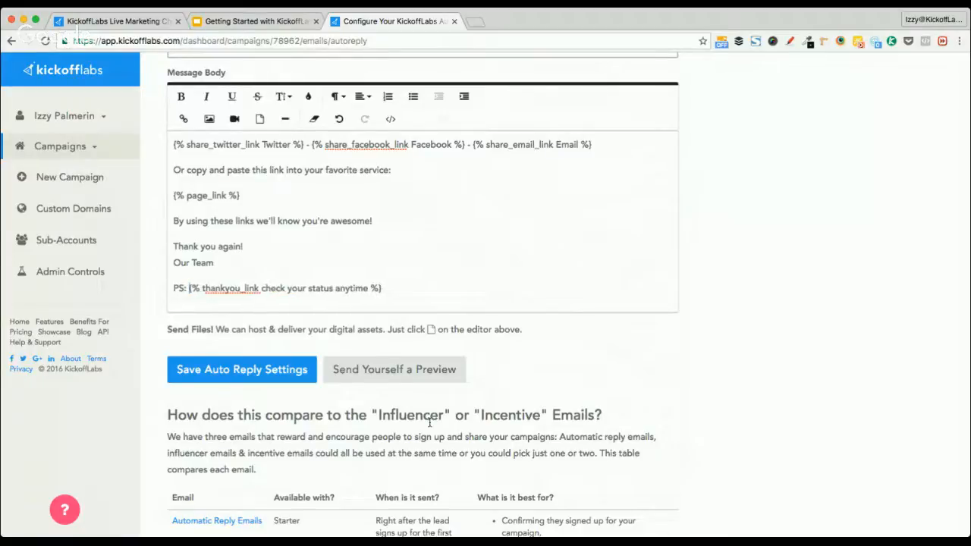
key(alt+Right)
key(alt+Right)
key(super+v)
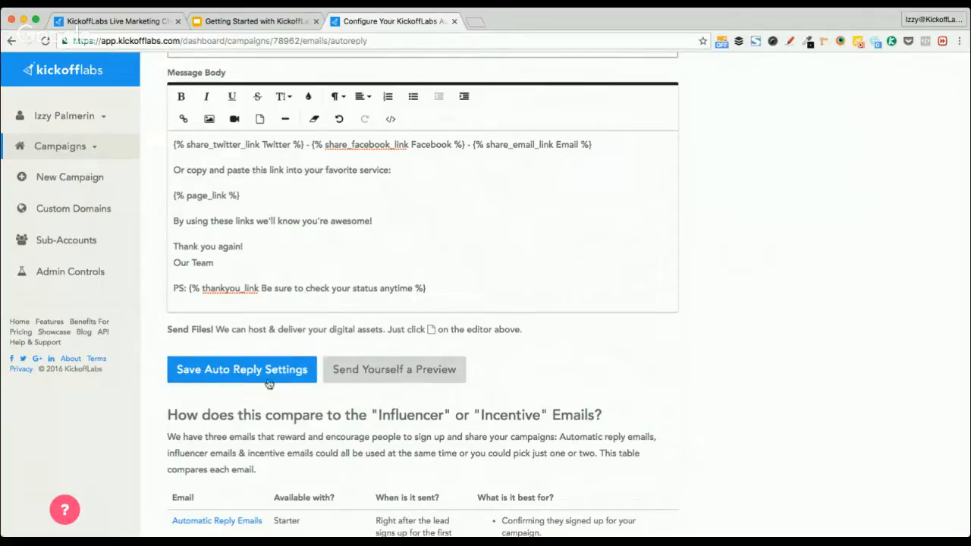
Save the auto-reply settings, then glance at the other browser tabs and return to the campaign
click(202, 377)
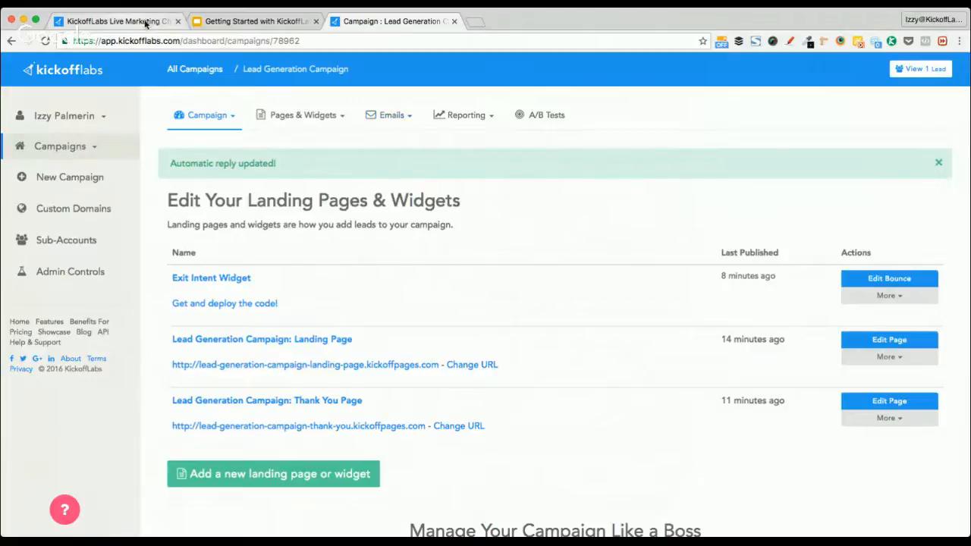
click(121, 21)
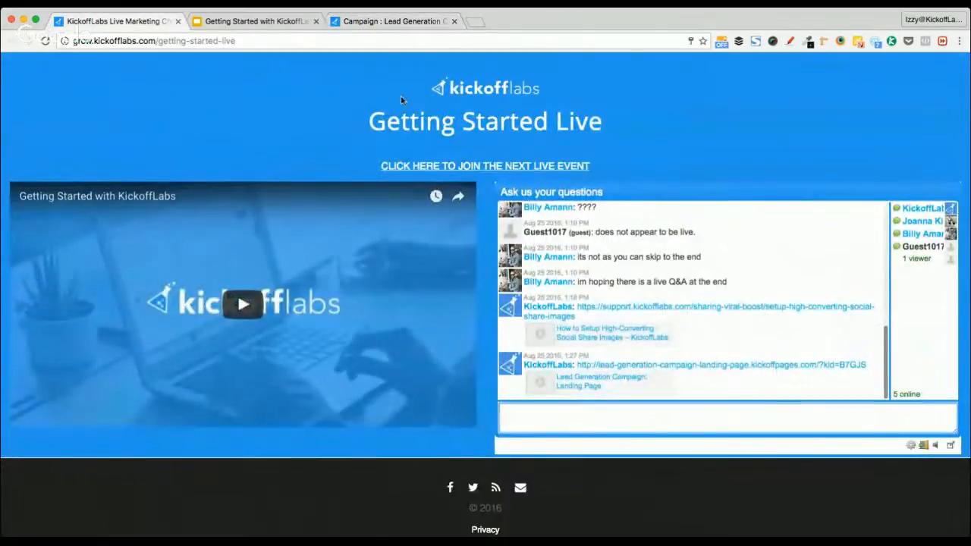
click(243, 20)
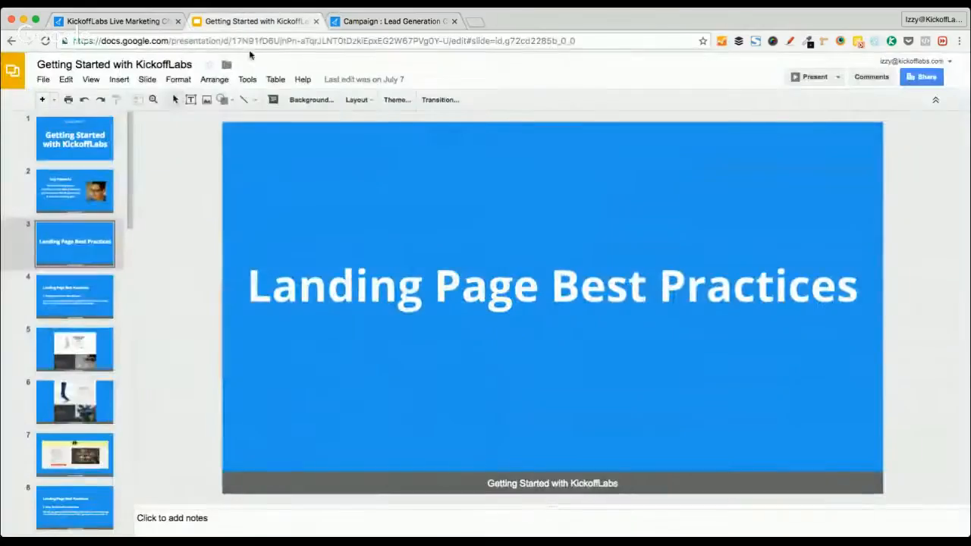
click(394, 21)
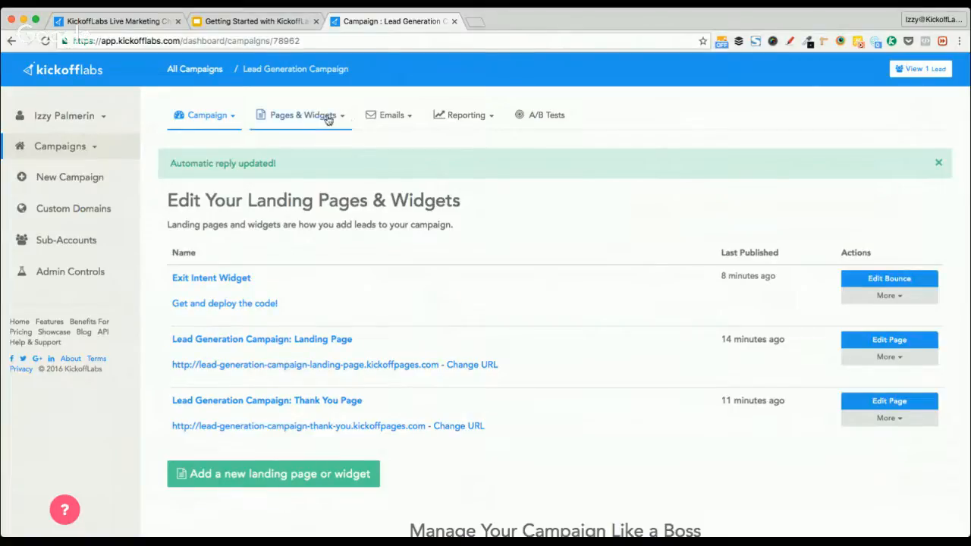
click(219, 120)
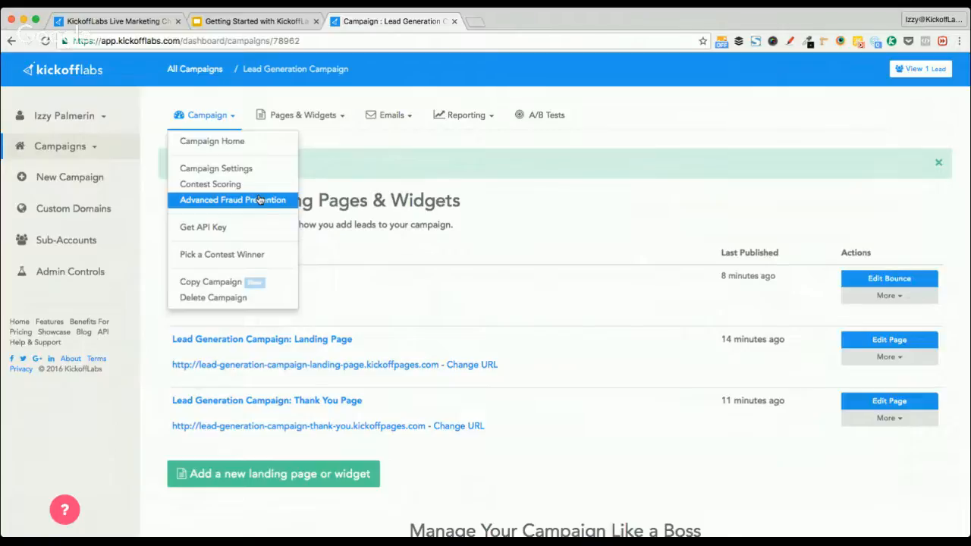
Open Advanced Fraud Prevention and review it: lead verification off, unique IP addresses required
click(259, 200)
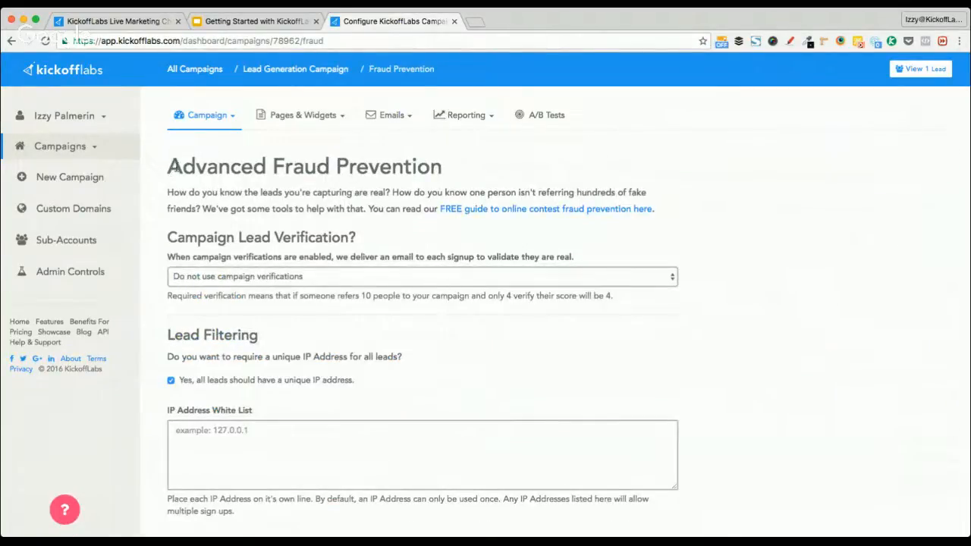
drag(170, 167, 449, 173)
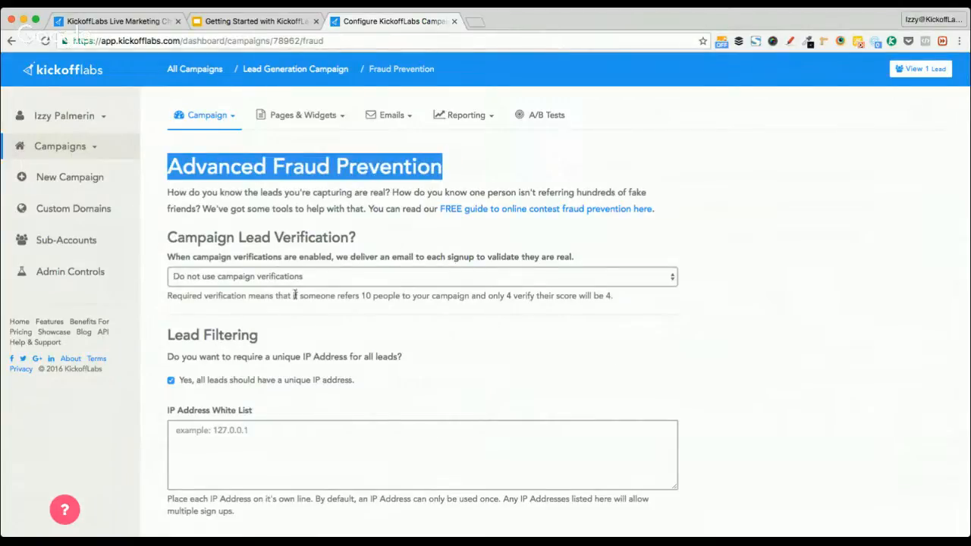
click(171, 335)
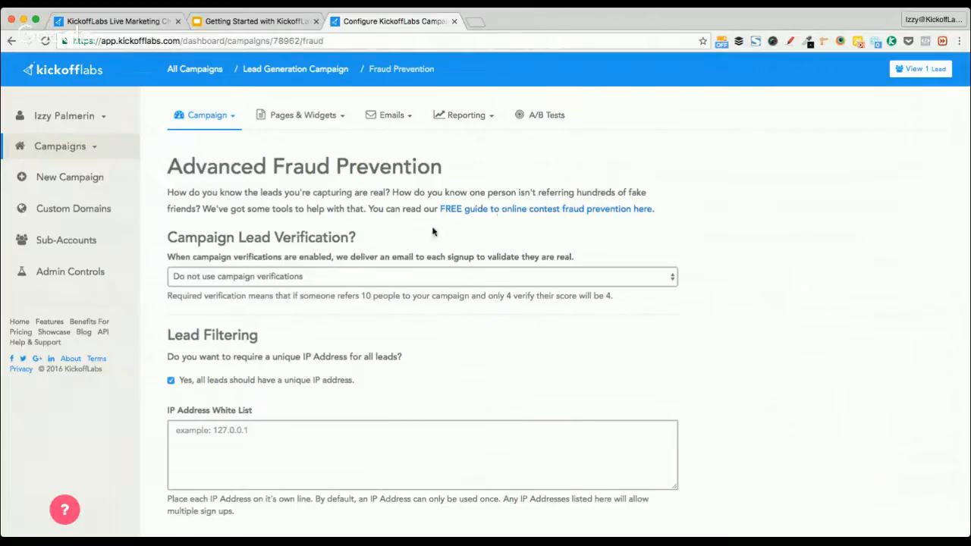
click(218, 124)
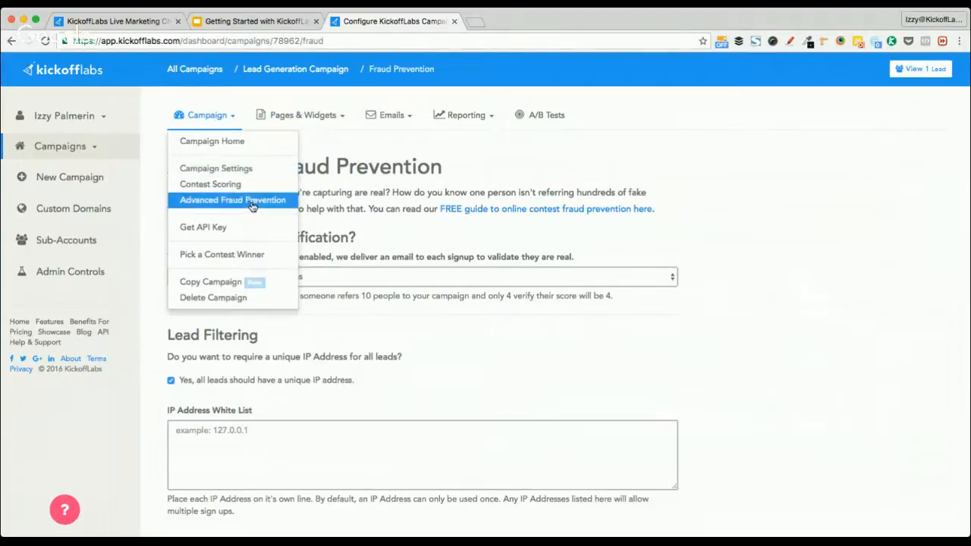
click(505, 209)
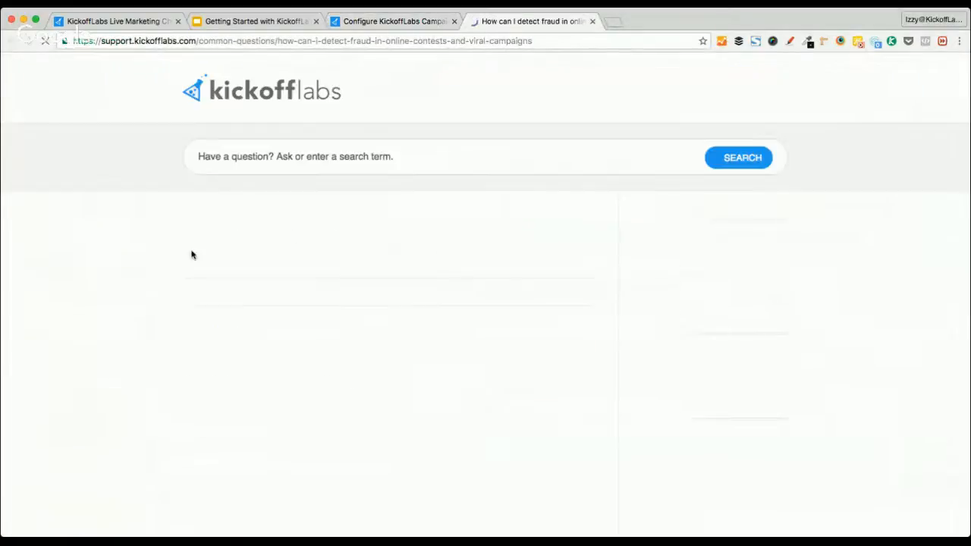
scroll(163, 347, down, 3)
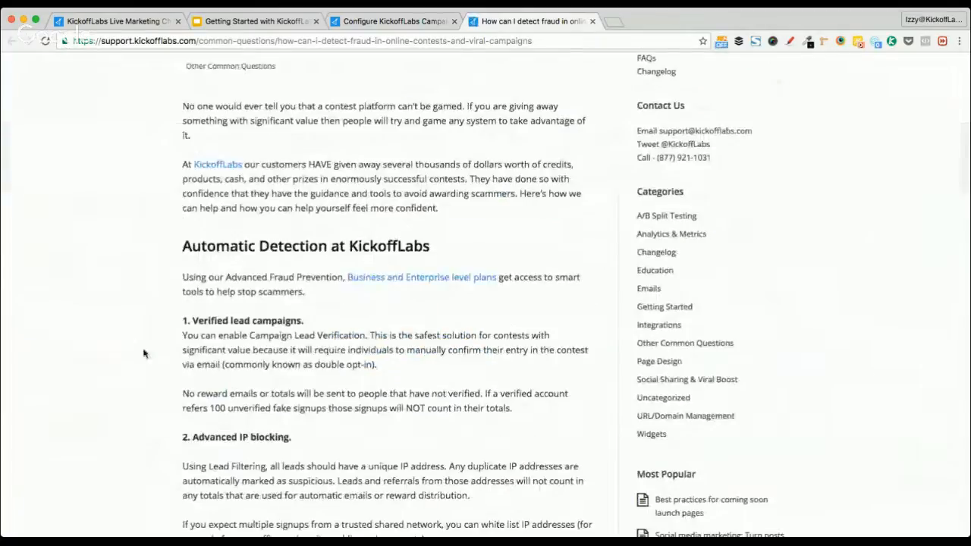
scroll(176, 261, down, 7)
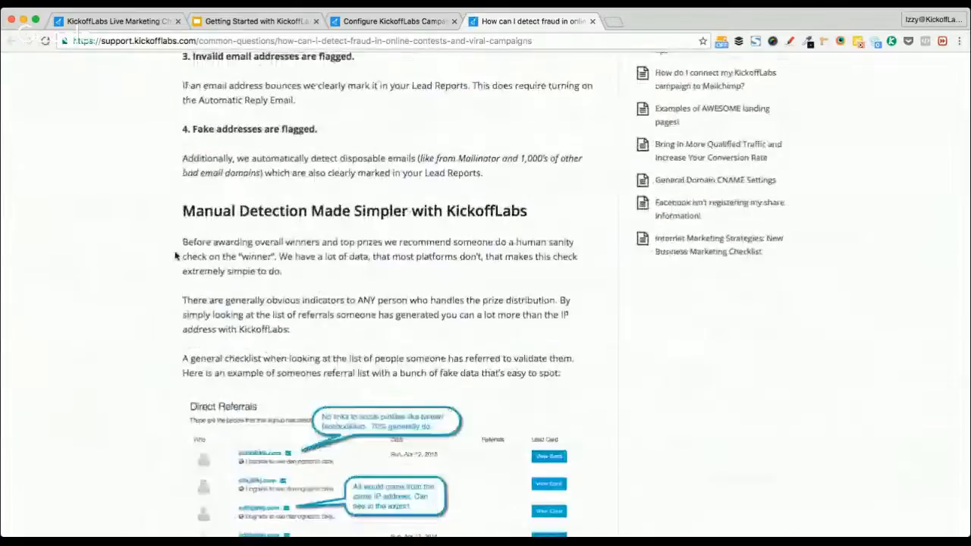
drag(217, 211, 426, 213)
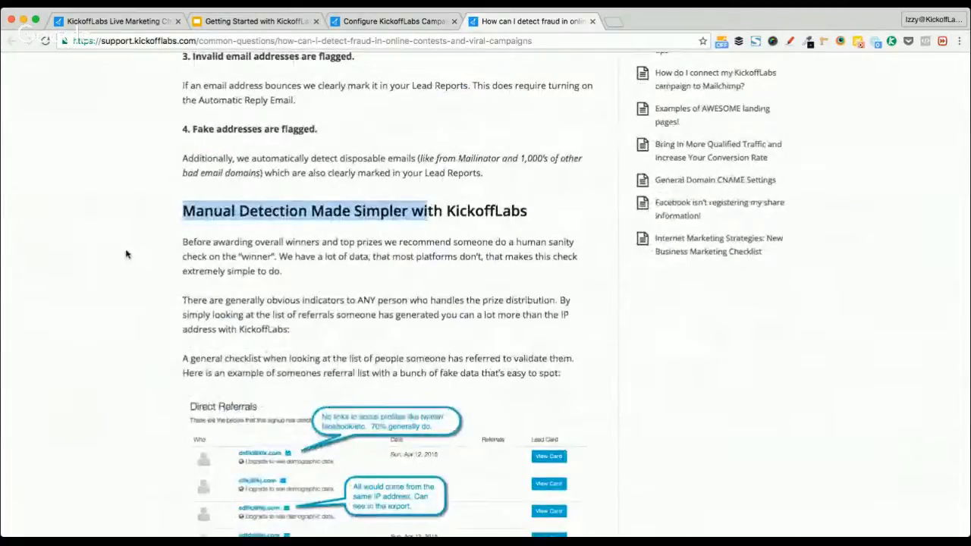
scroll(127, 254, down, 2)
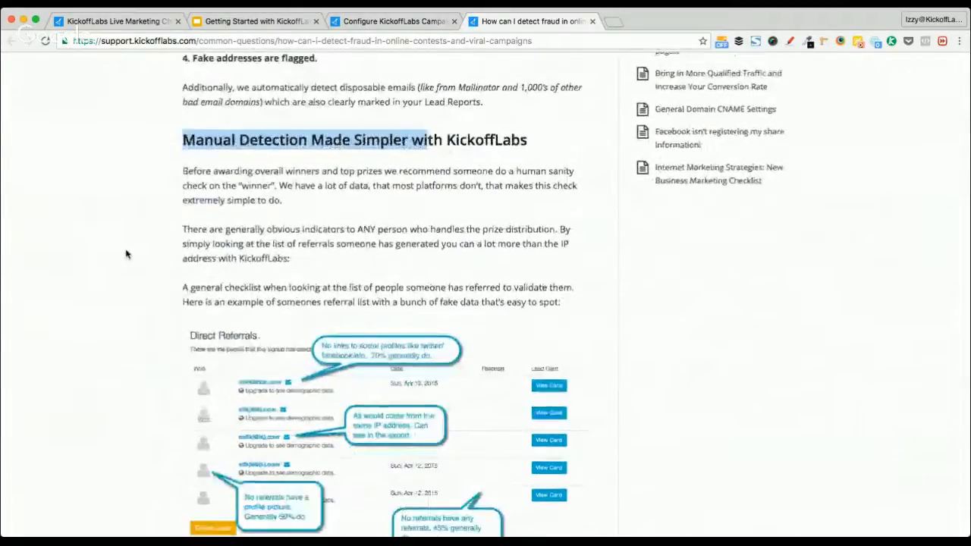
key(super+w)
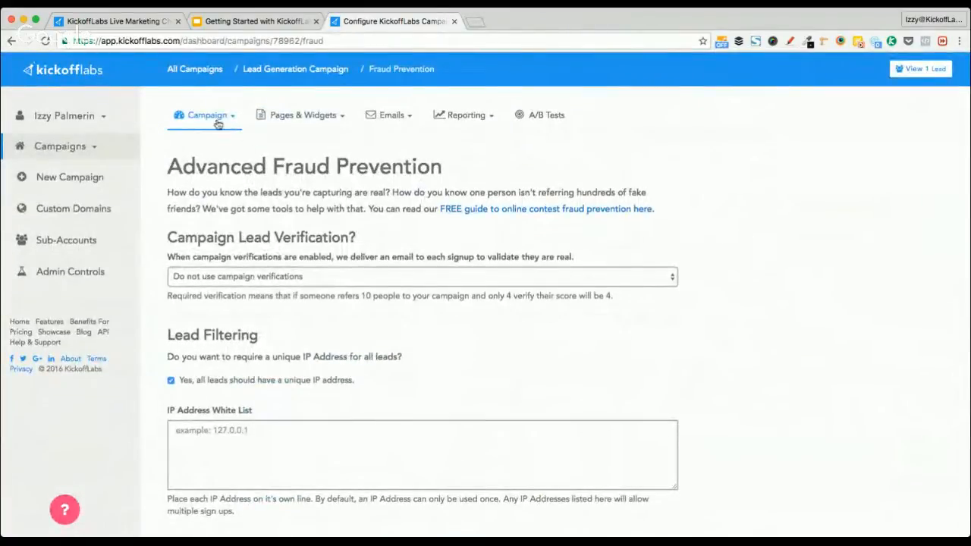
On the Contest Scoring page, enable 'Yes, please provide each lead a point for signing up'
click(217, 121)
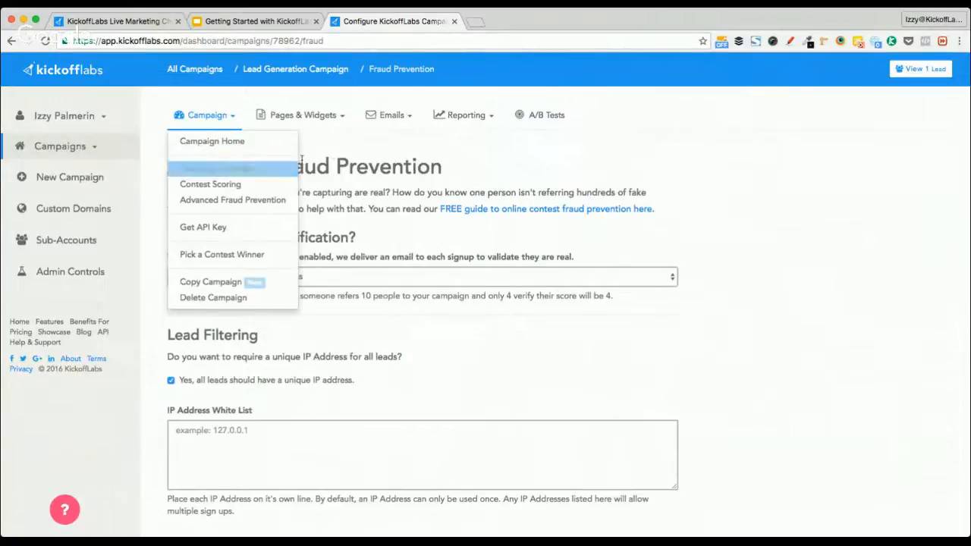
click(235, 183)
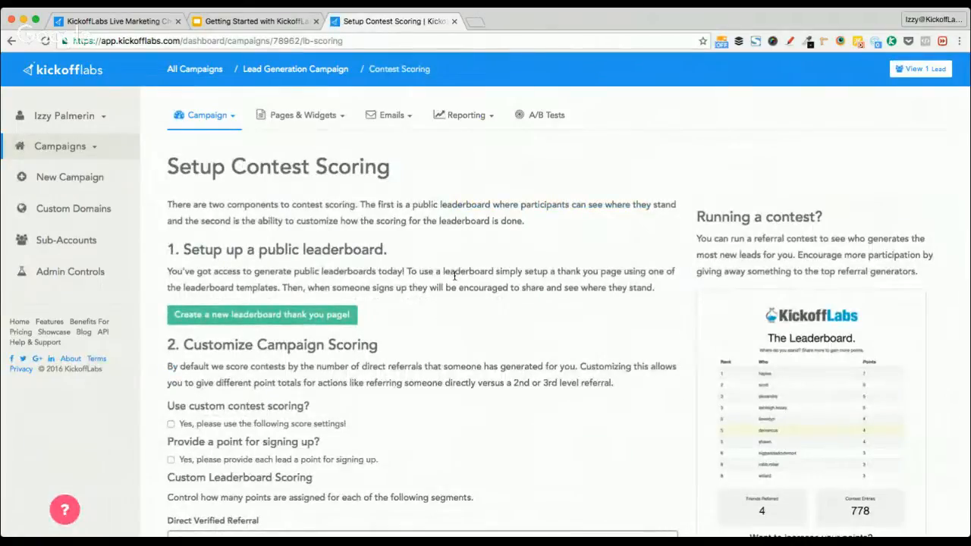
scroll(529, 314, down, 2)
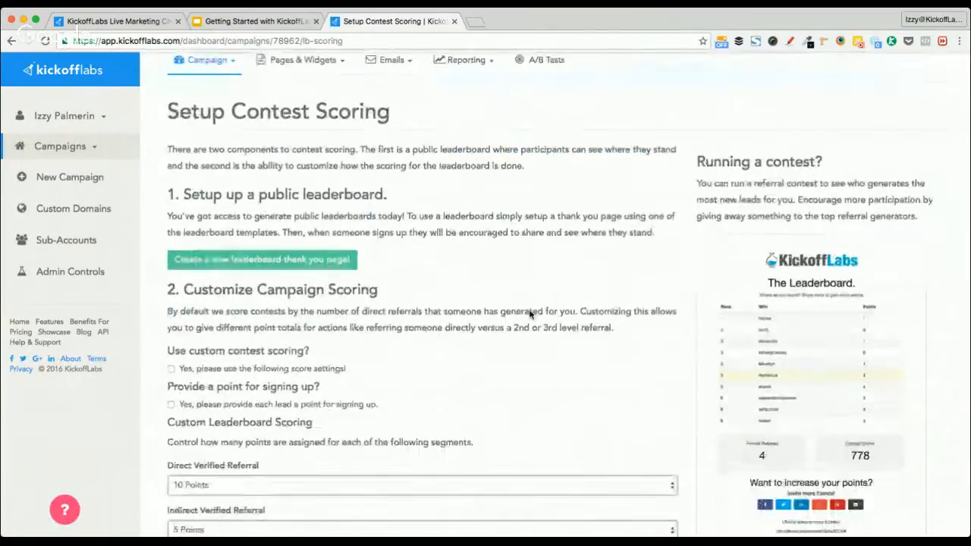
scroll(528, 314, down, 2)
scroll(529, 314, down, 1)
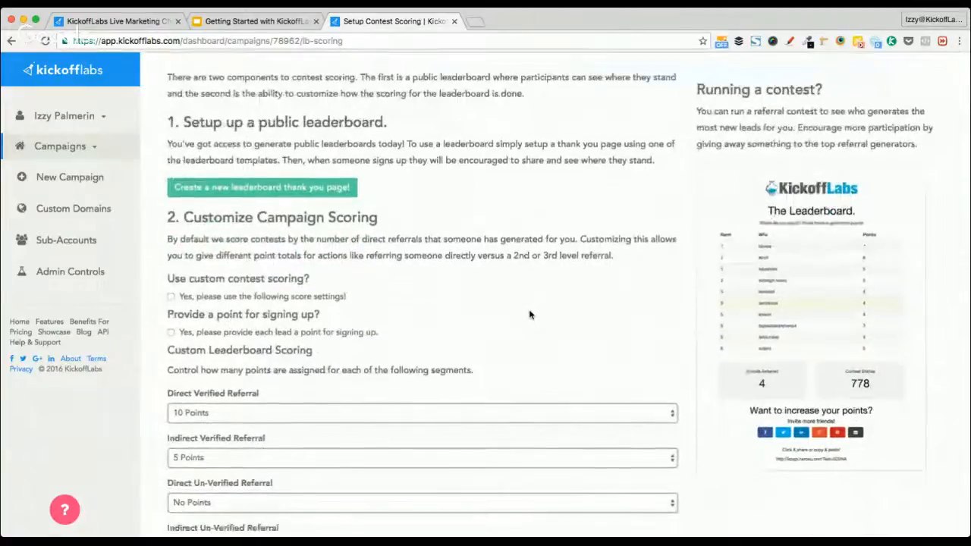
scroll(529, 314, down, 2)
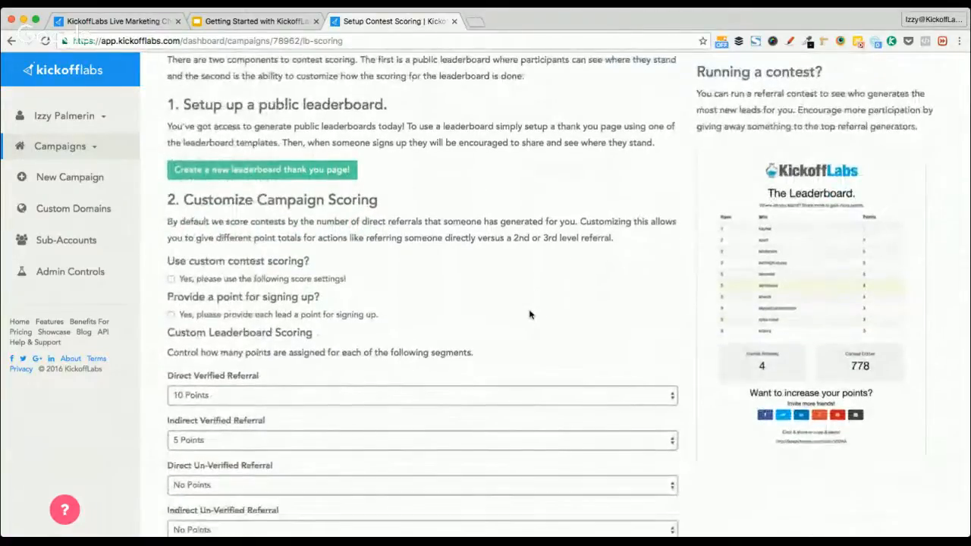
scroll(529, 314, down, 2)
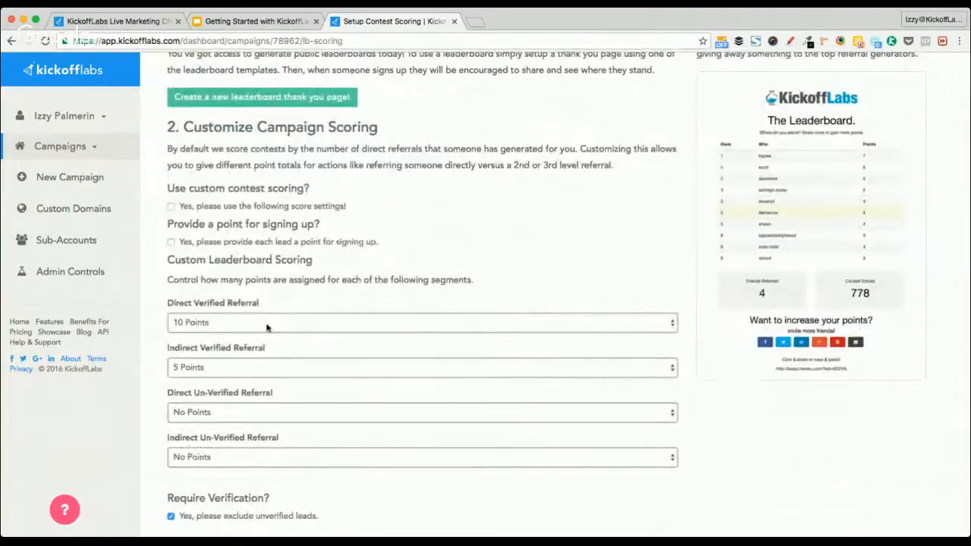
click(180, 243)
scroll(354, 263, down, 2)
scroll(352, 263, up, 4)
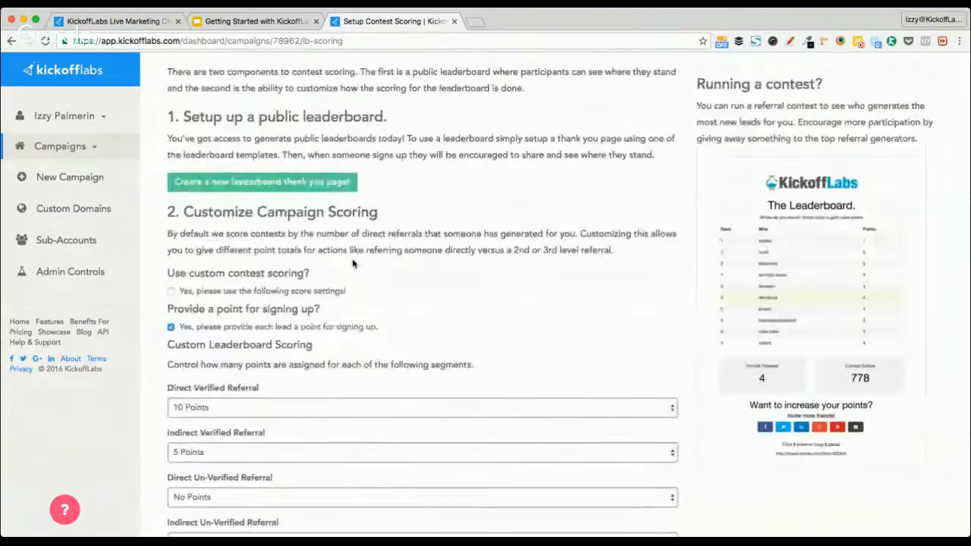
scroll(352, 263, up, 4)
click(206, 116)
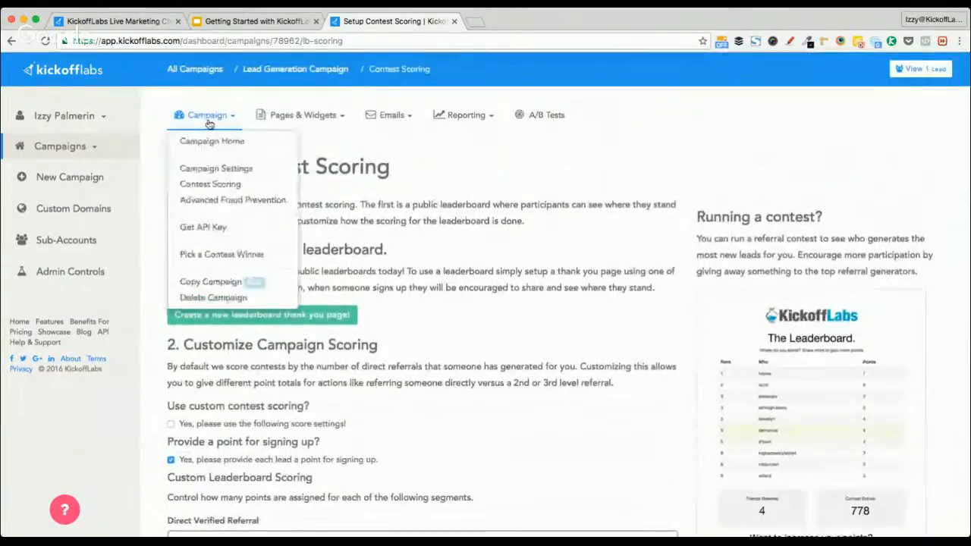
On Pick a Contest Winner, choose No Weighting (random lead) and Ten Winners
click(256, 258)
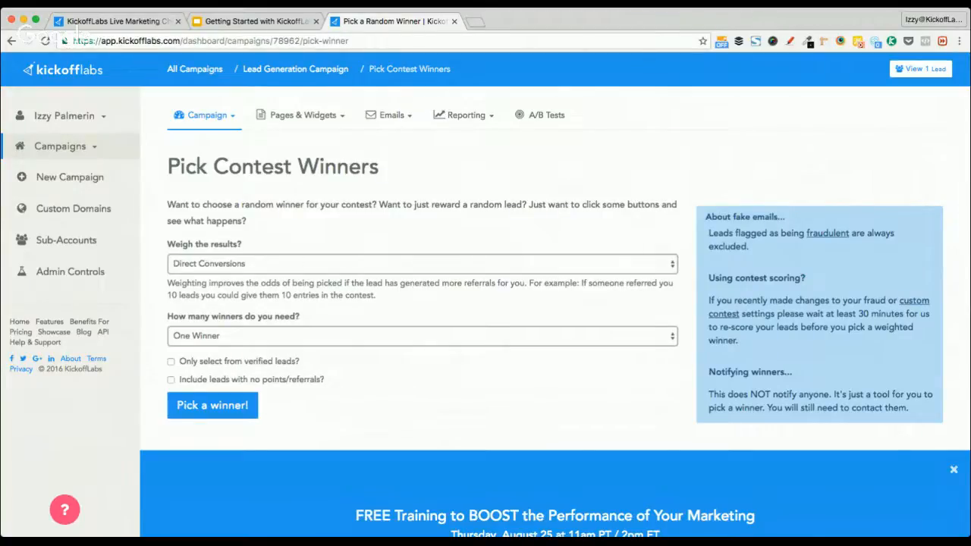
click(331, 279)
click(322, 277)
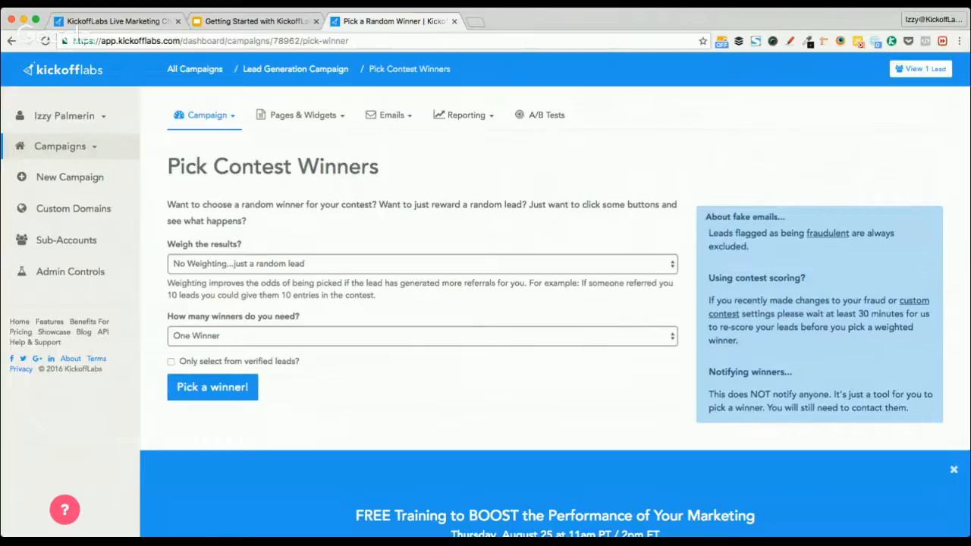
click(206, 442)
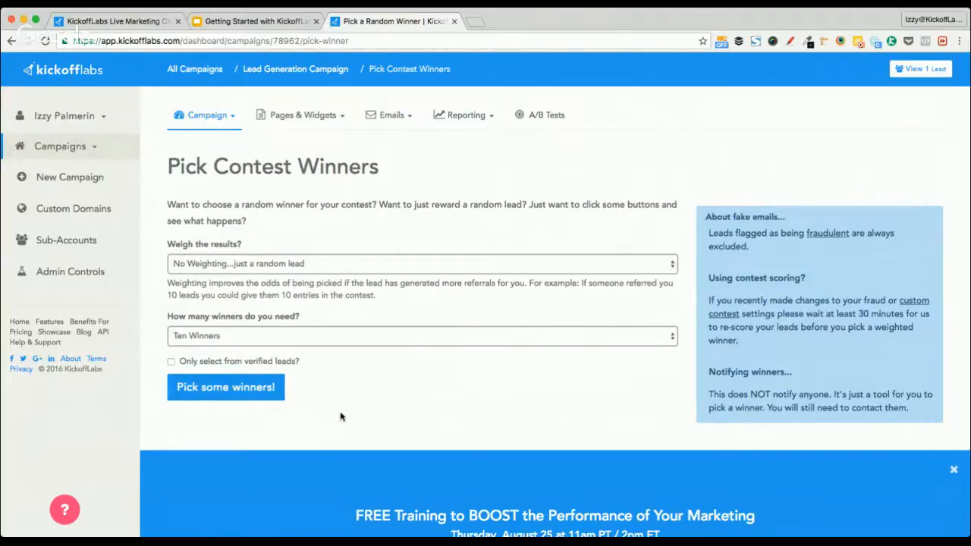
click(386, 115)
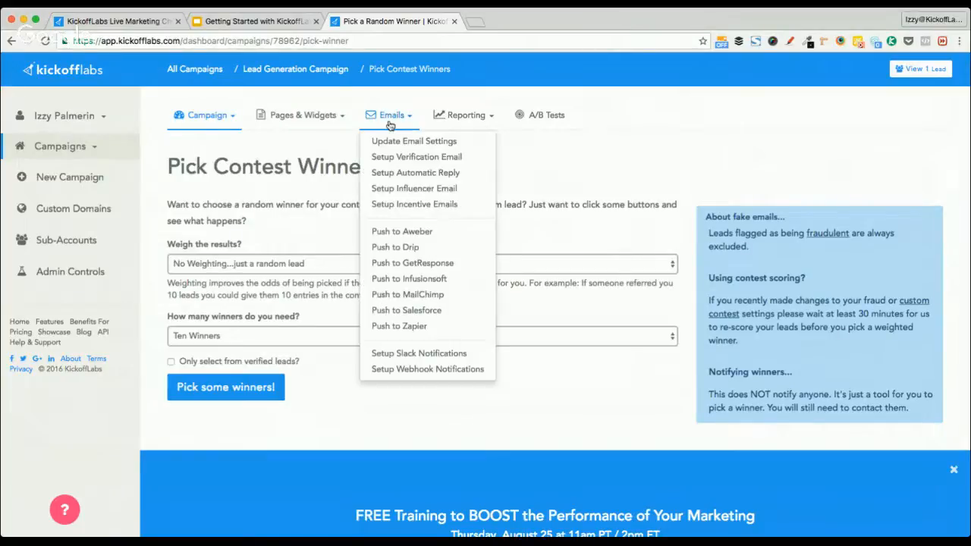
Review Influencer Email Settings: influencer emails not enabled, subject 'You've Got Influence'
click(458, 188)
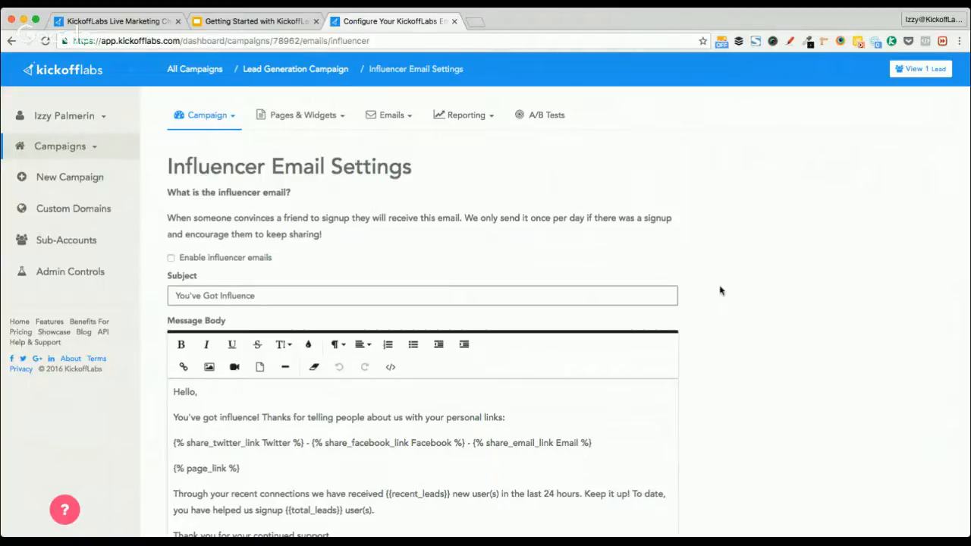
scroll(723, 349, down, 2)
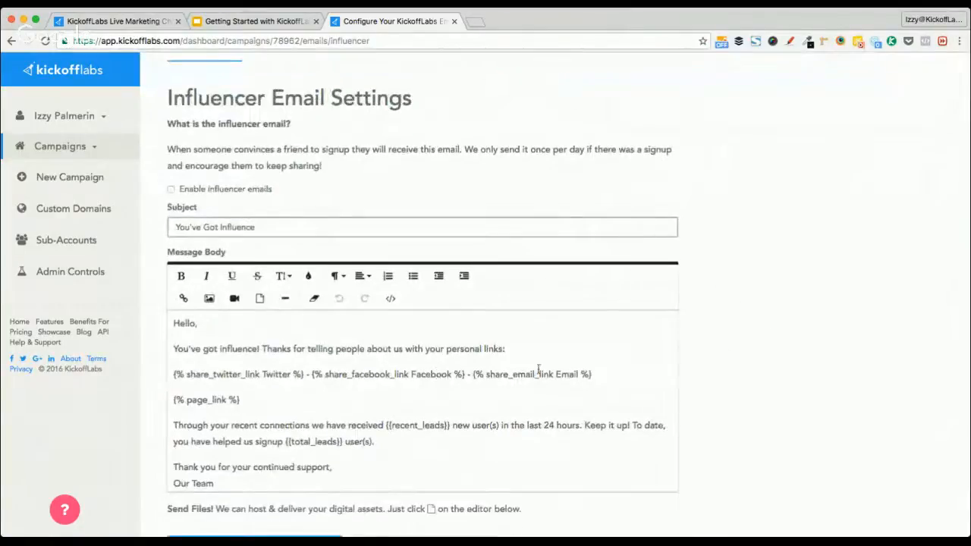
scroll(438, 373, up, 2)
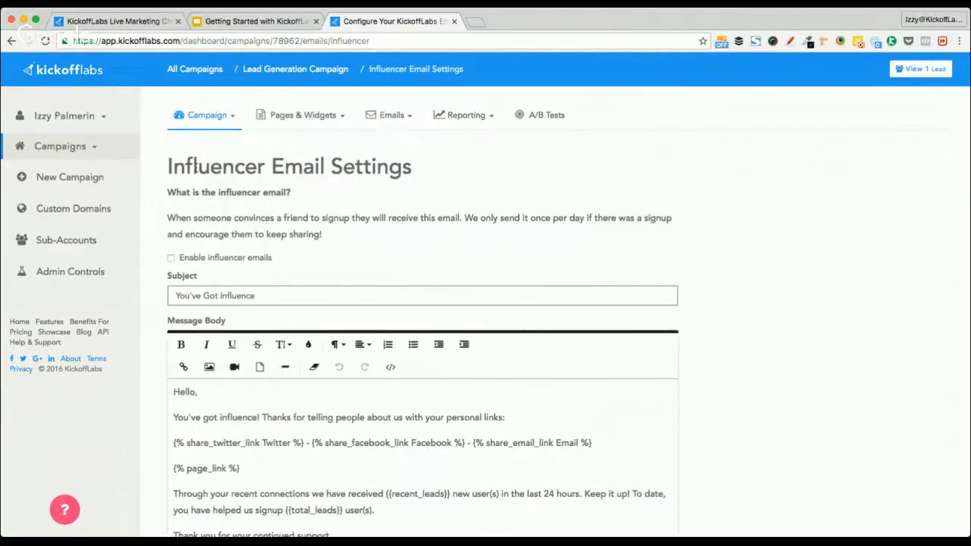
click(389, 117)
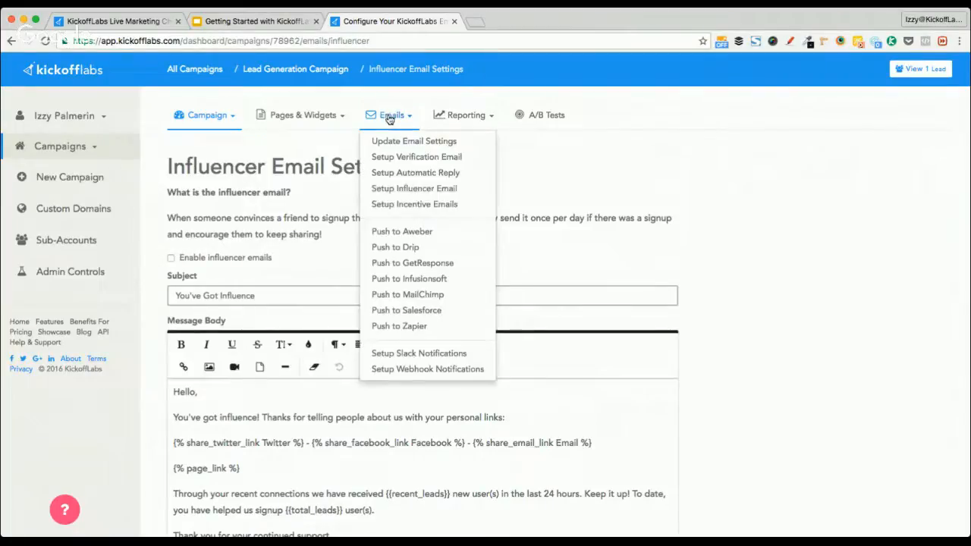
Choose Setup Incentive Emails from the Emails menu
click(428, 206)
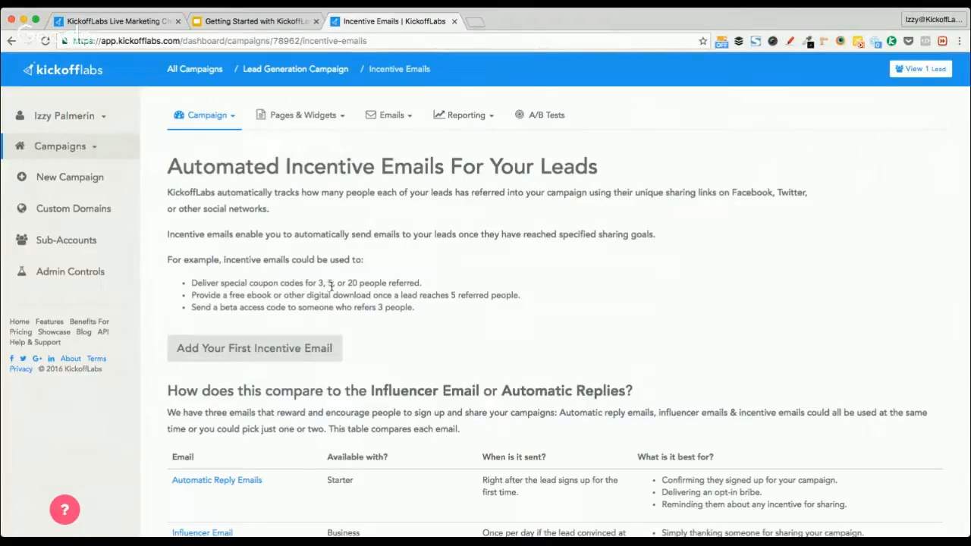
Start the first incentive email and set Required Number of Leads to 15
click(258, 353)
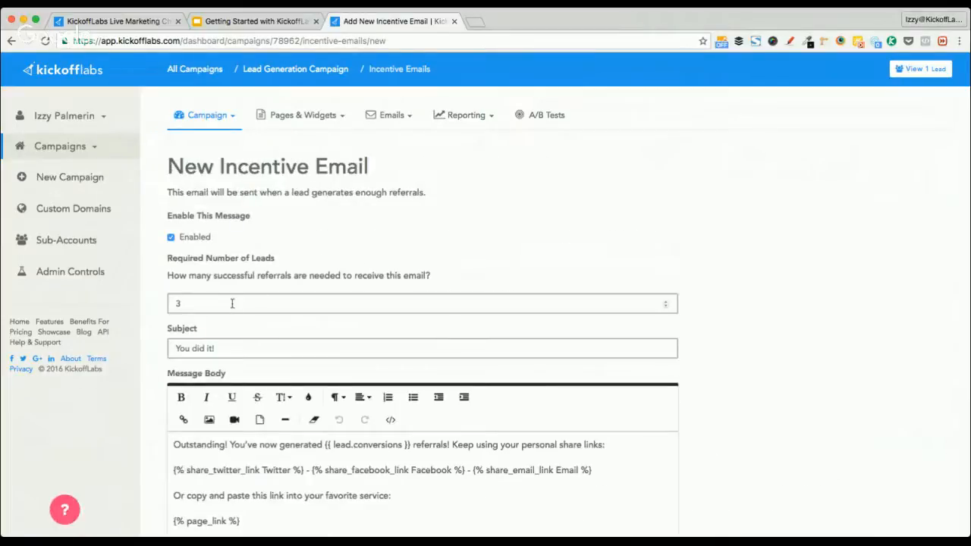
double_click(197, 303)
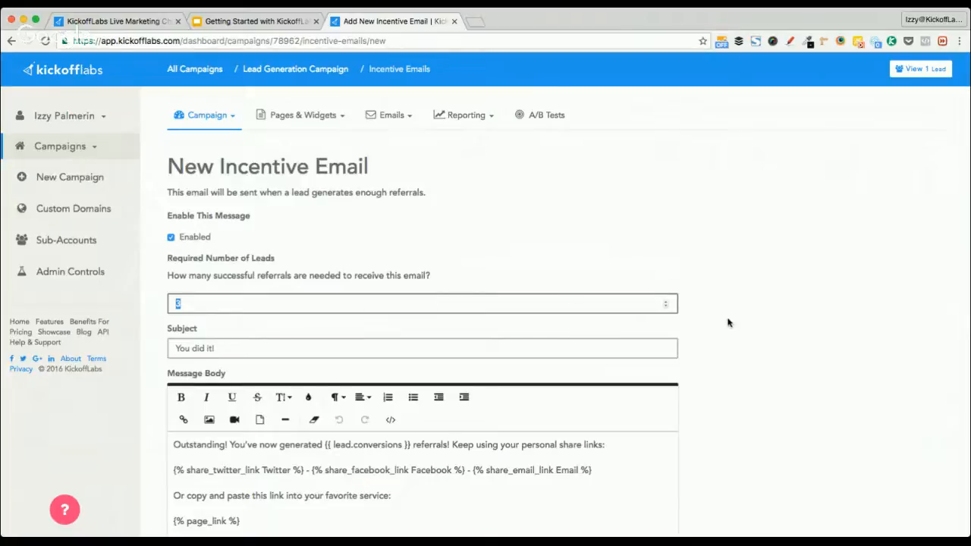
scroll(727, 322, down, 3)
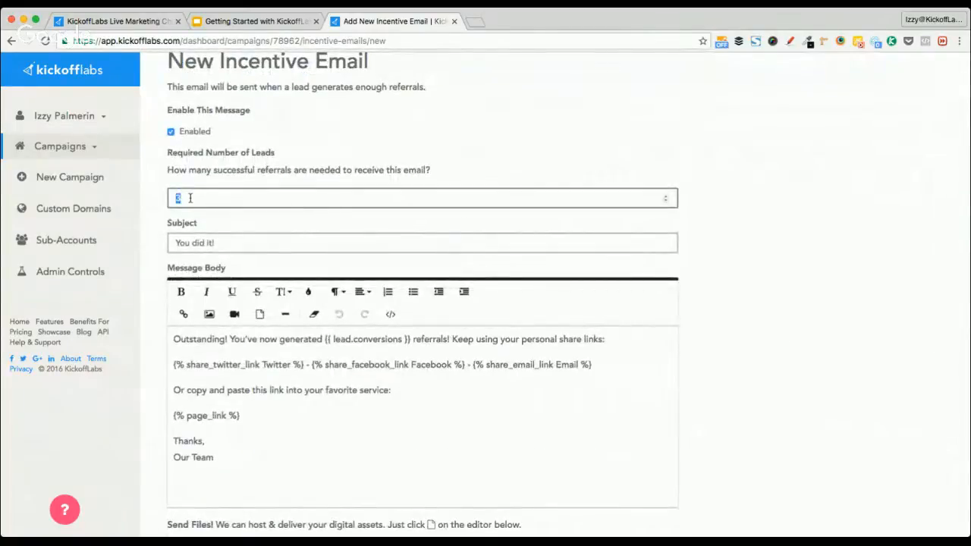
text(15)
click(772, 326)
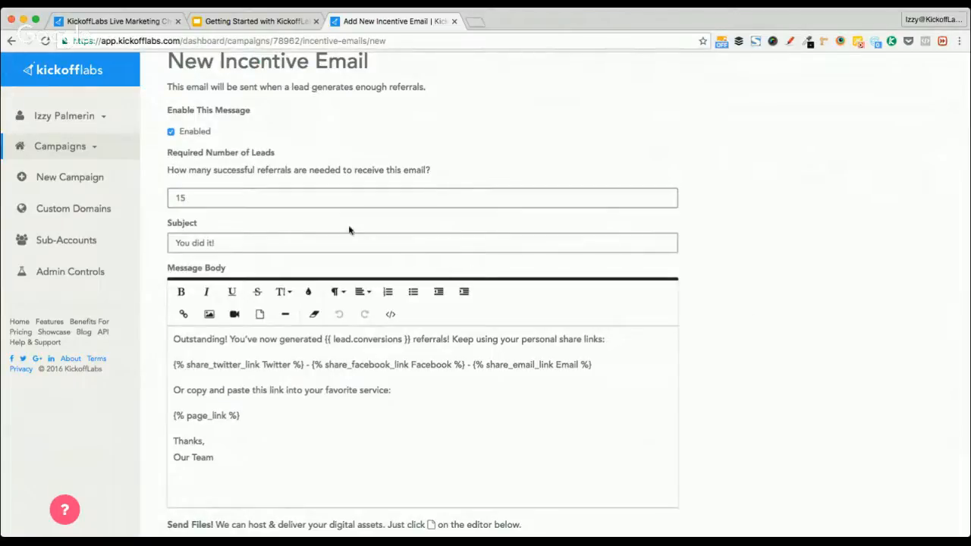
Change the subject to 'You earned it!', turn on Notify me, and save the email
click(232, 244)
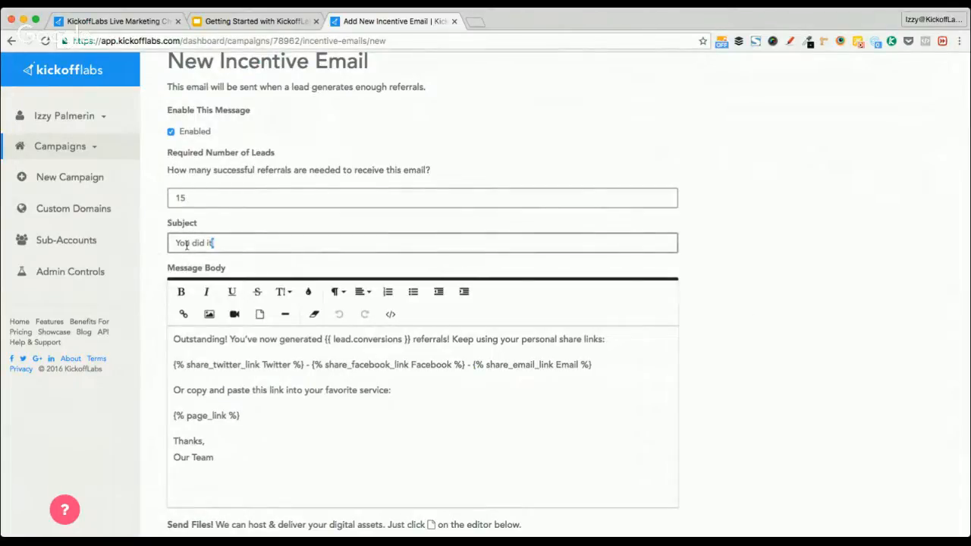
triple_click(187, 245)
double_click(194, 243)
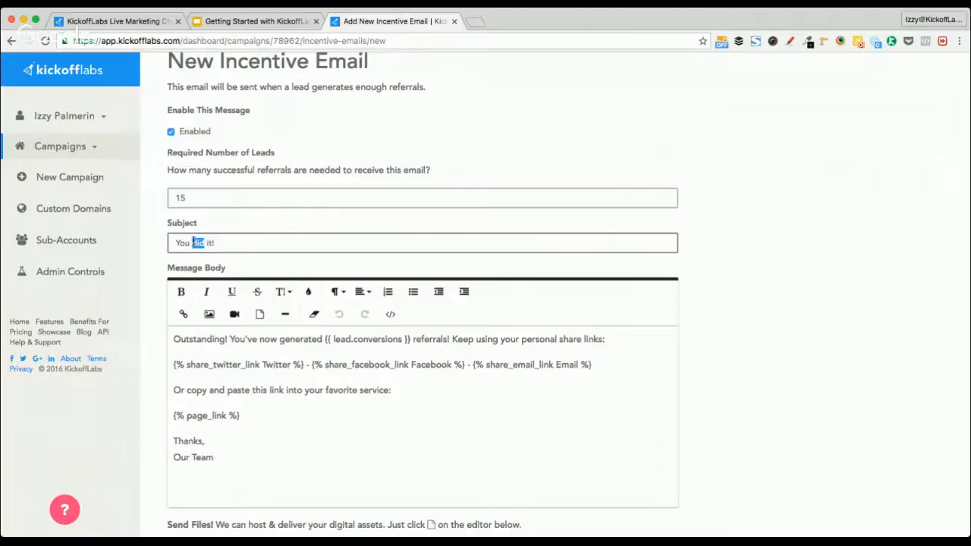
text(earned)
click(154, 402)
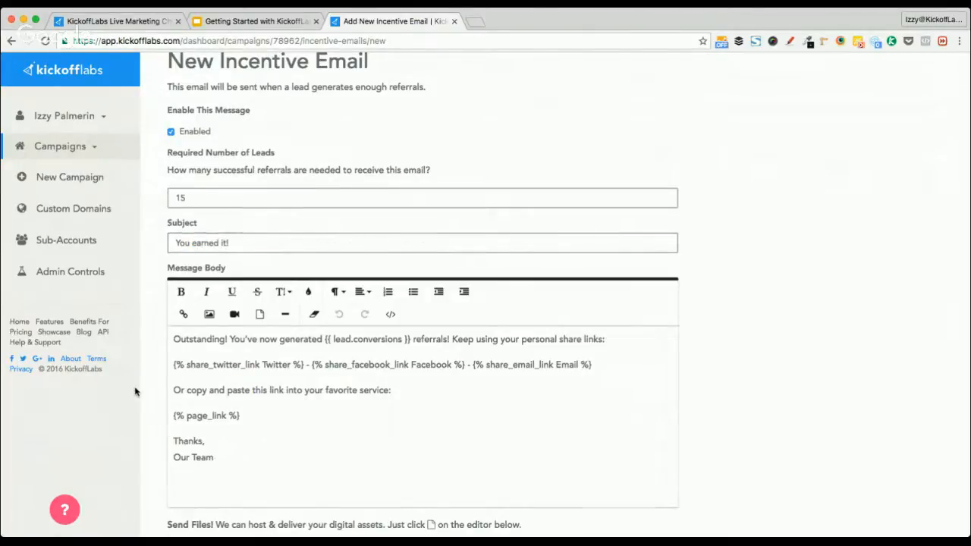
scroll(135, 392, down, 3)
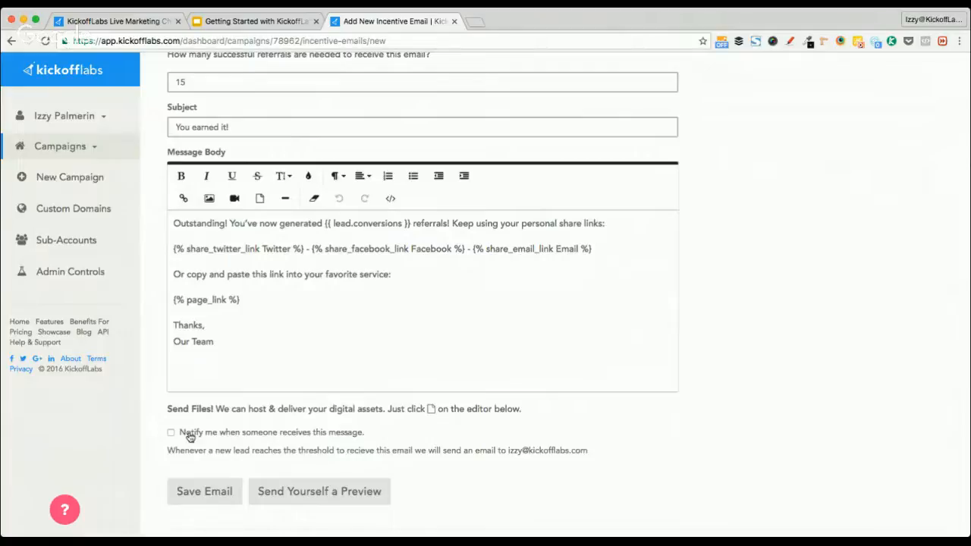
click(189, 436)
double_click(190, 82)
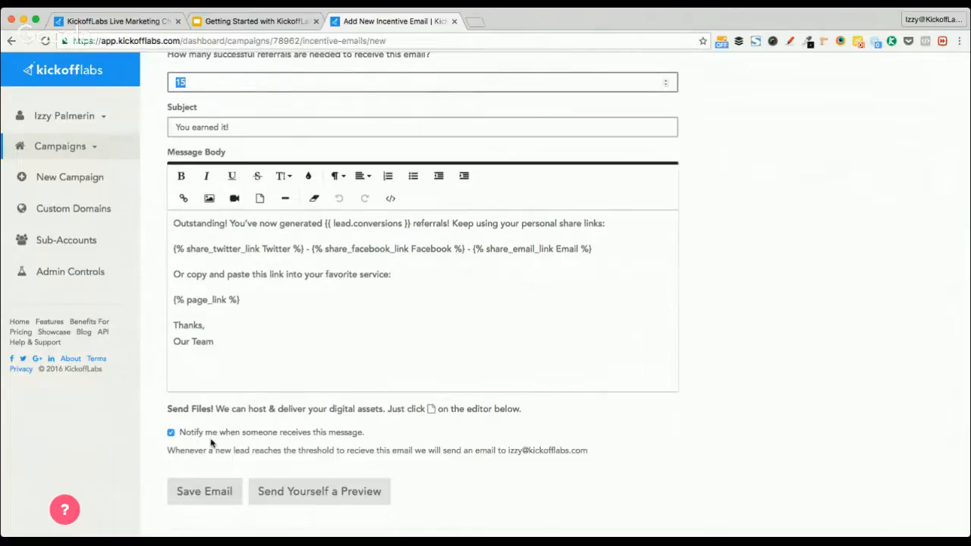
click(202, 493)
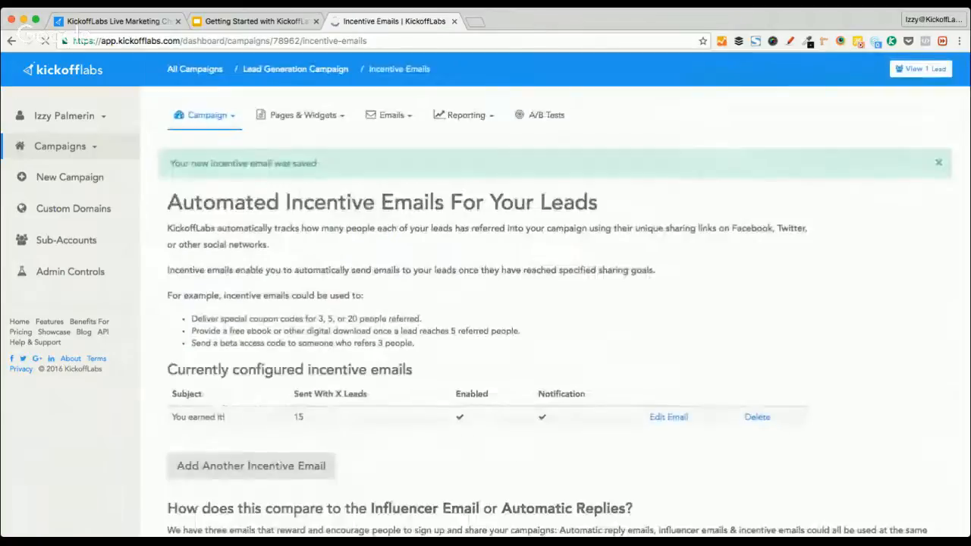
Return to the Lead Generation Campaign overview and open its report of 1 lead
click(287, 72)
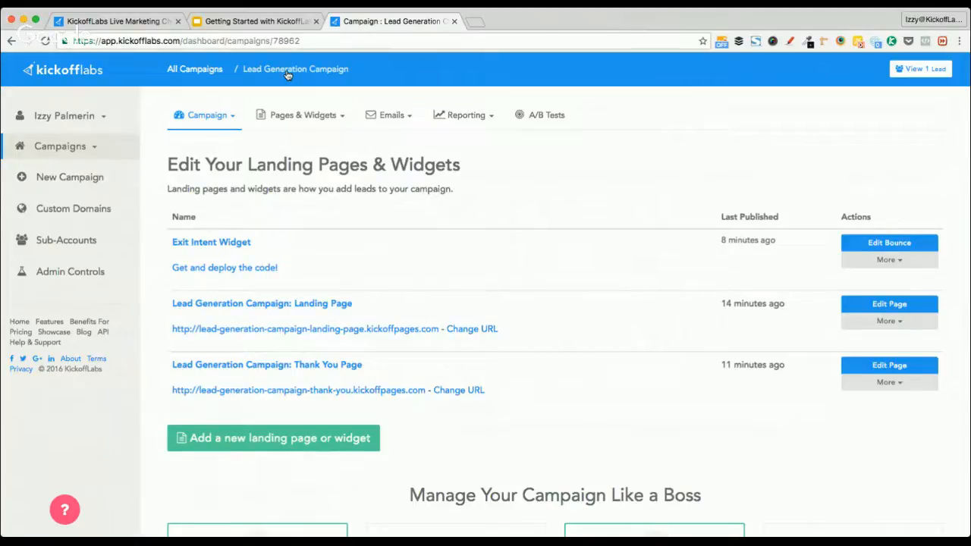
click(916, 70)
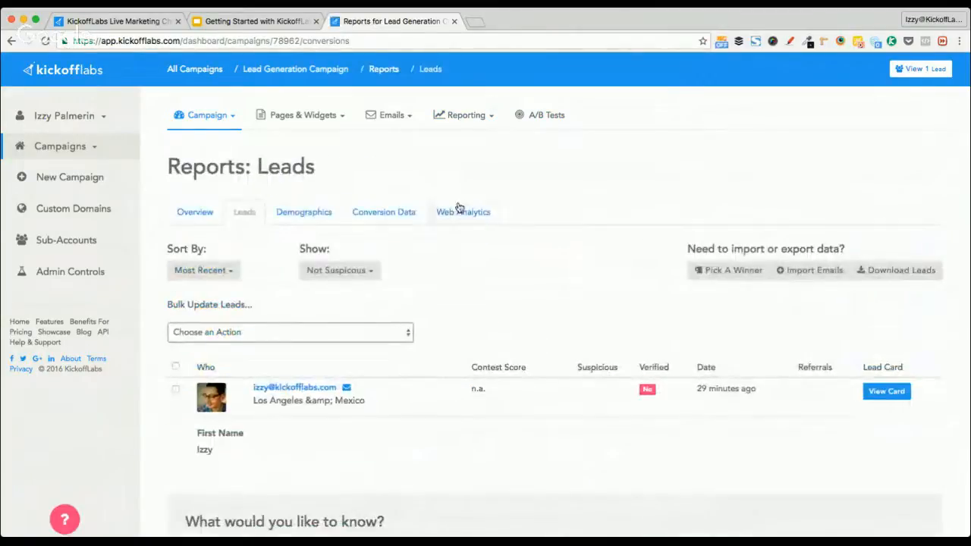
scroll(537, 284, down, 1)
scroll(536, 284, down, 3)
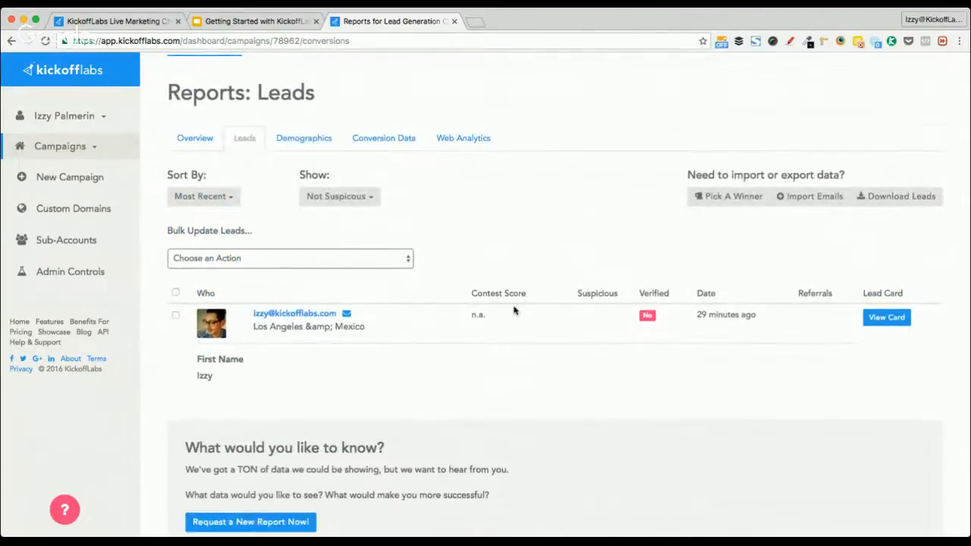
scroll(490, 219, up, 3)
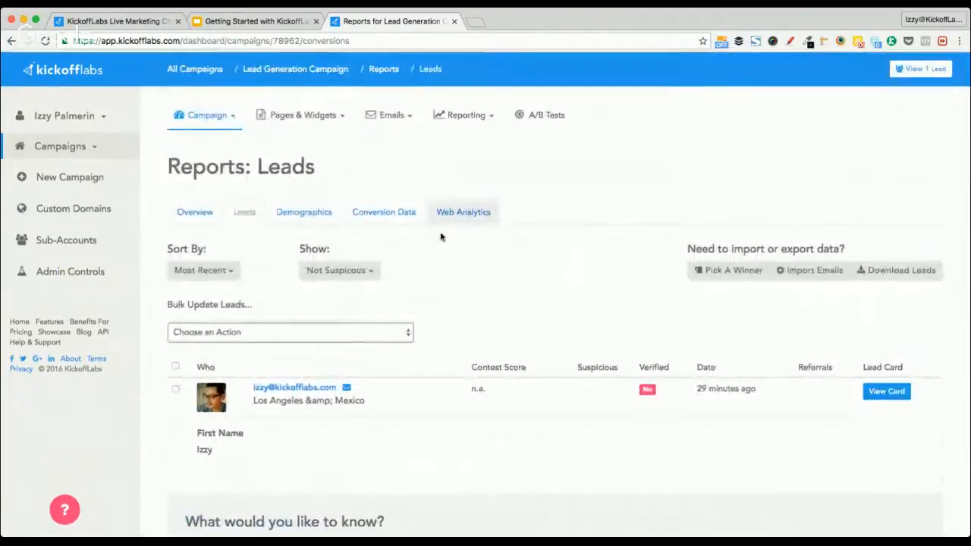
scroll(455, 321, down, 5)
scroll(453, 320, down, 5)
scroll(453, 321, up, 8)
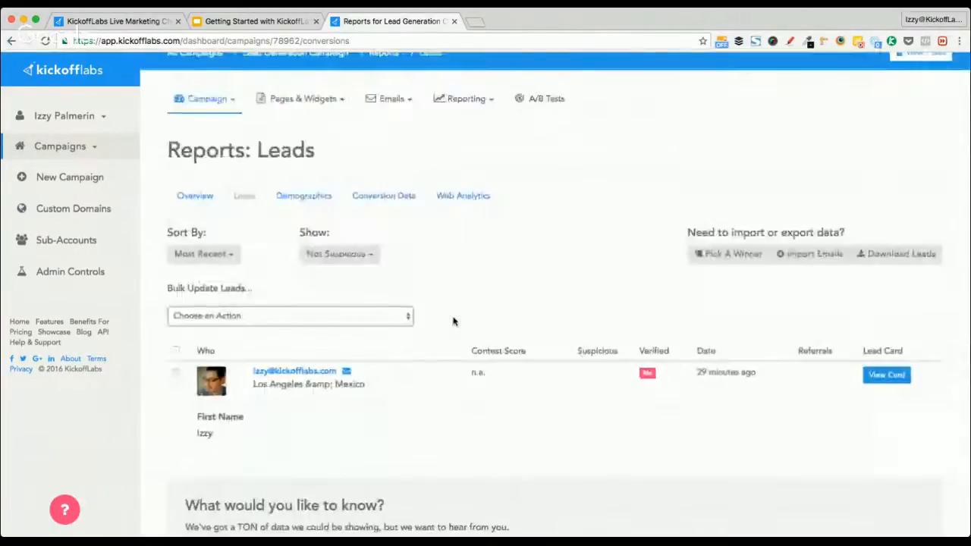
scroll(520, 444, down, 4)
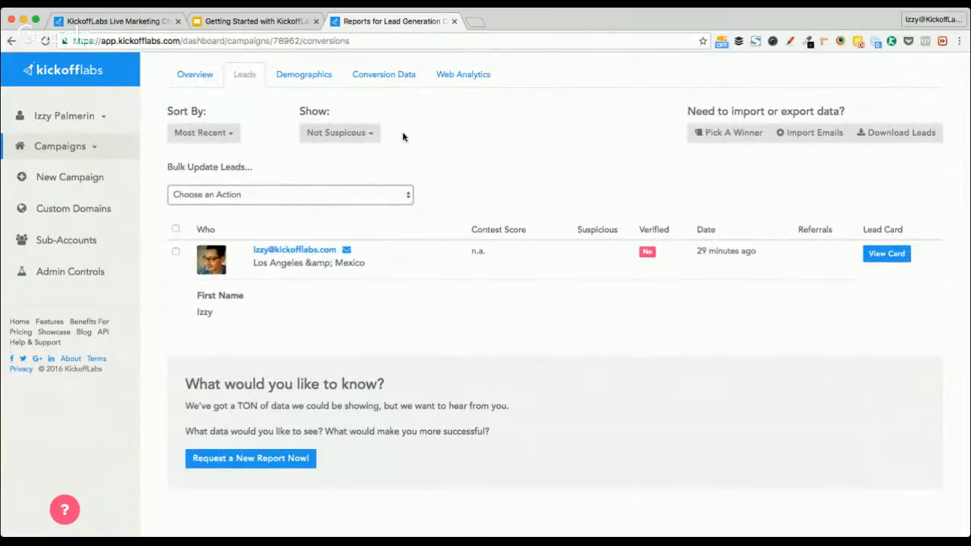
Set the lead report to show All Leads, then close the report tab
click(339, 134)
click(326, 155)
scroll(533, 297, down, 3)
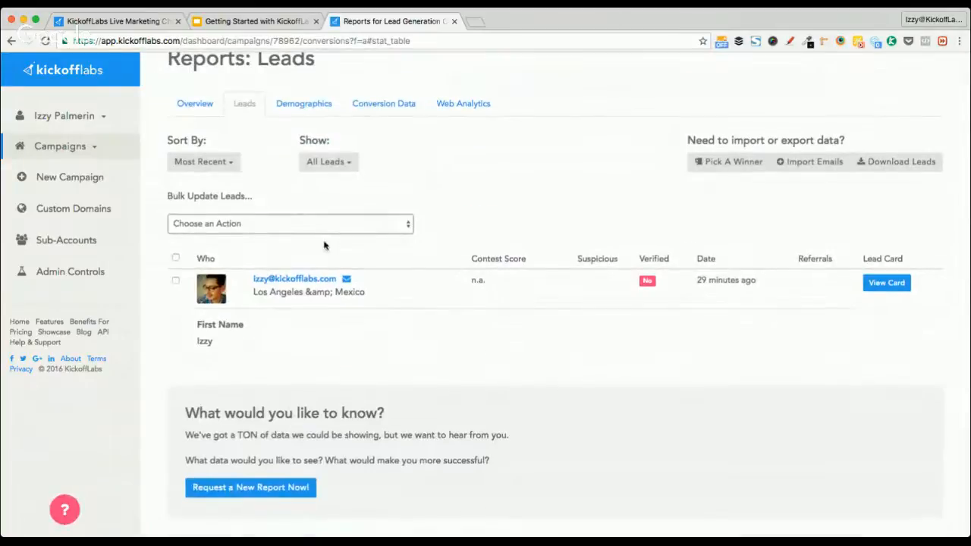
click(316, 167)
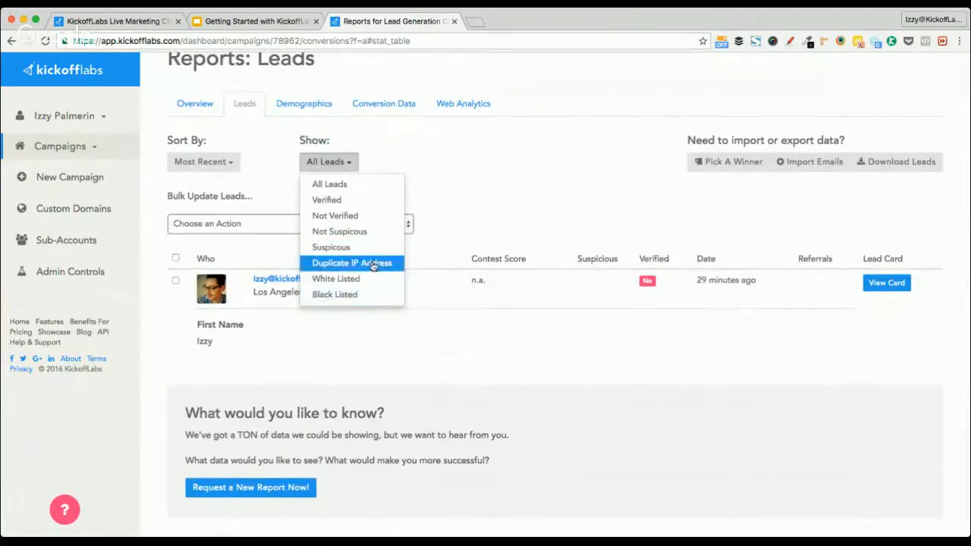
click(469, 165)
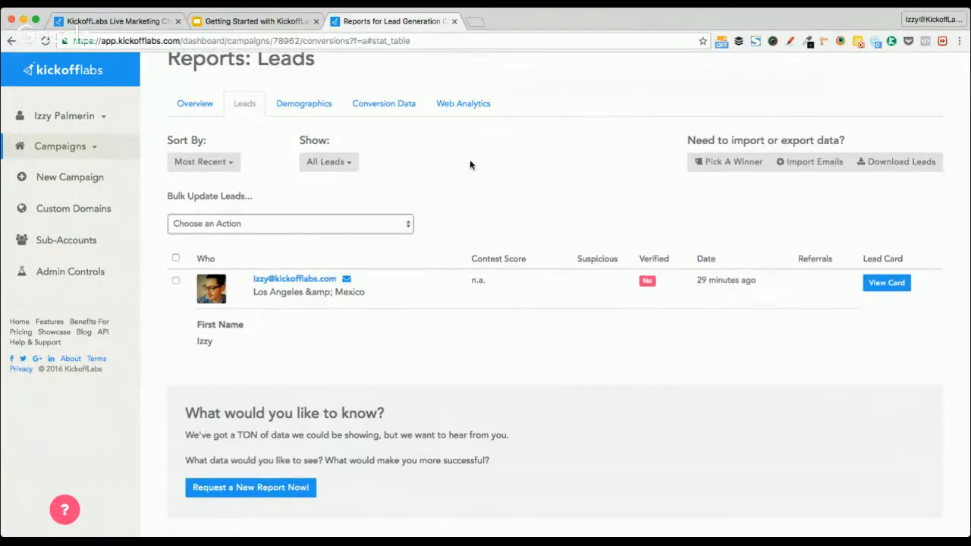
scroll(469, 165, up, 3)
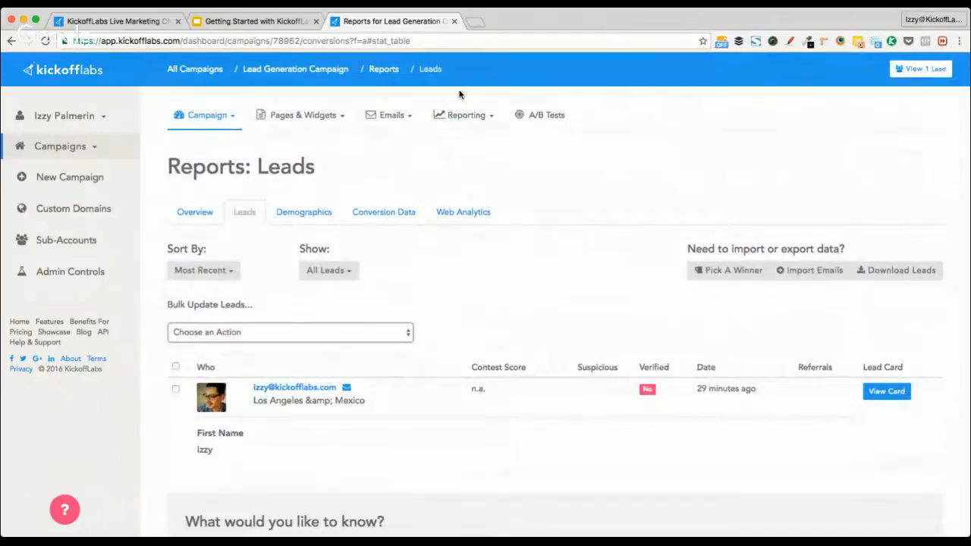
key(super+w)
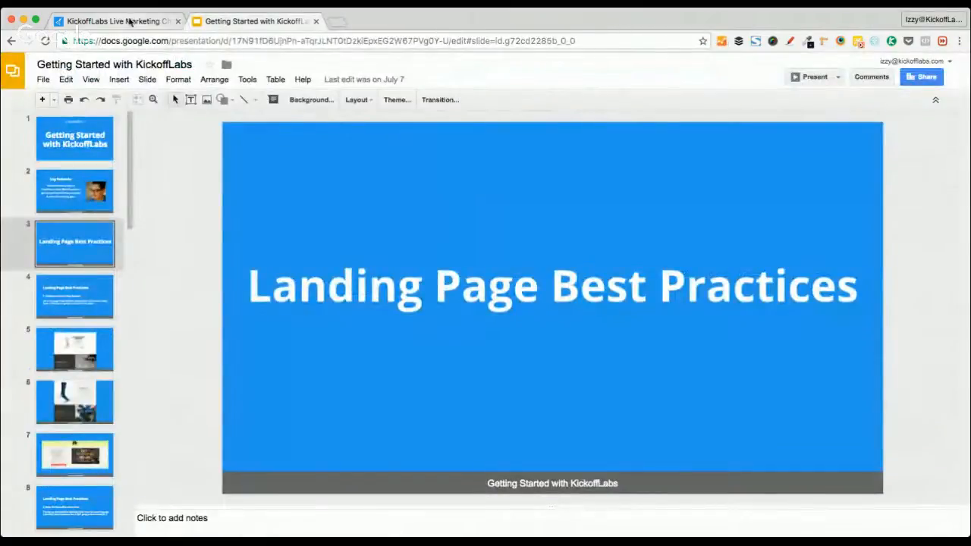
Close the Getting Started with KickoffLabs Slides tab, then reload the Getting Started Live page
click(129, 22)
click(260, 23)
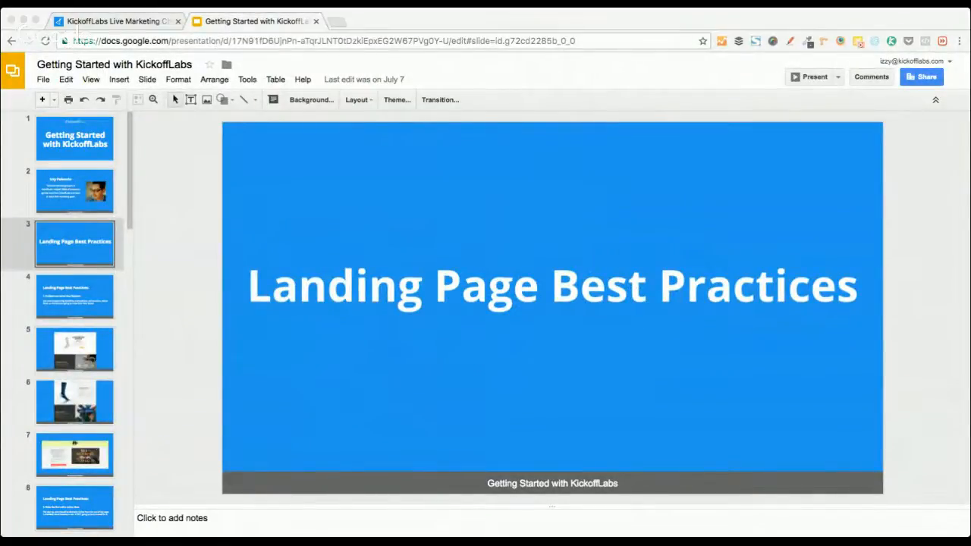
click(238, 144)
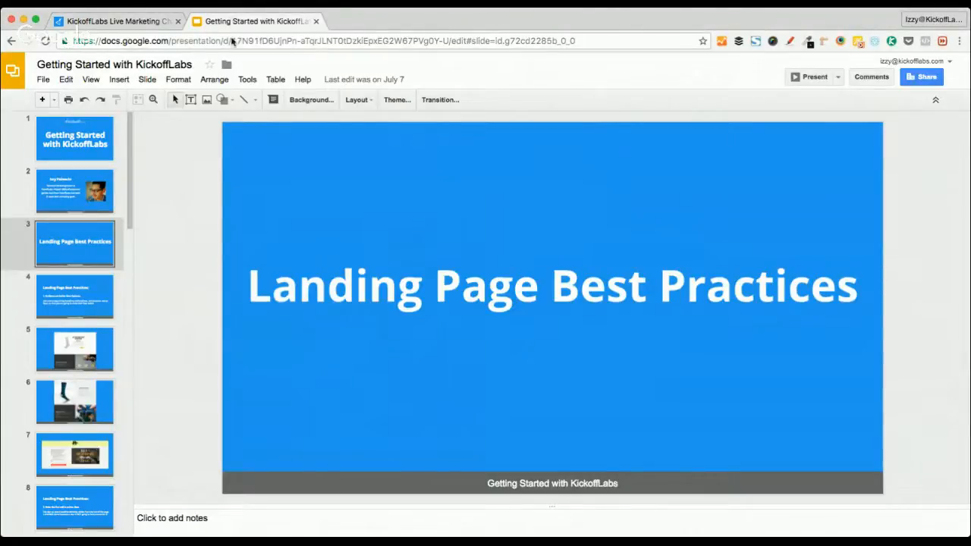
key(super+w)
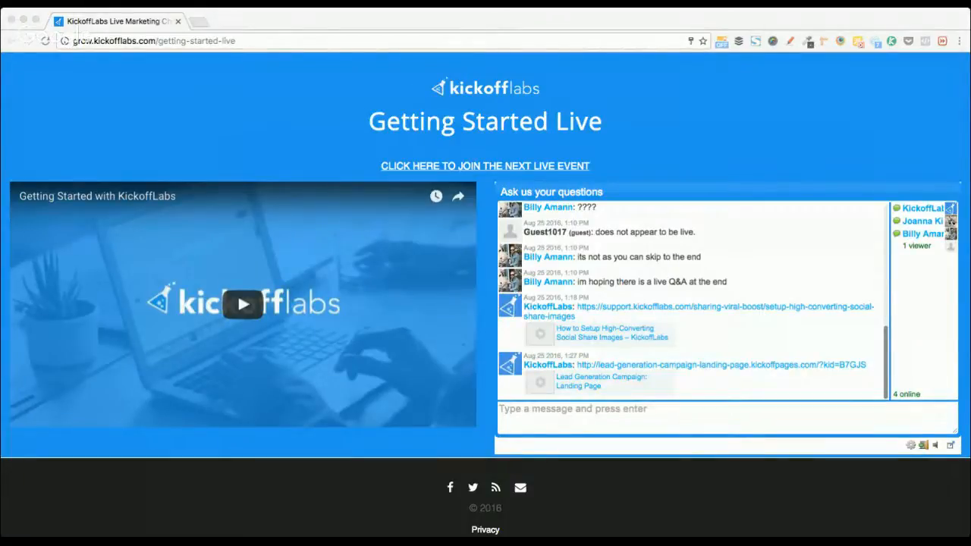
click(46, 40)
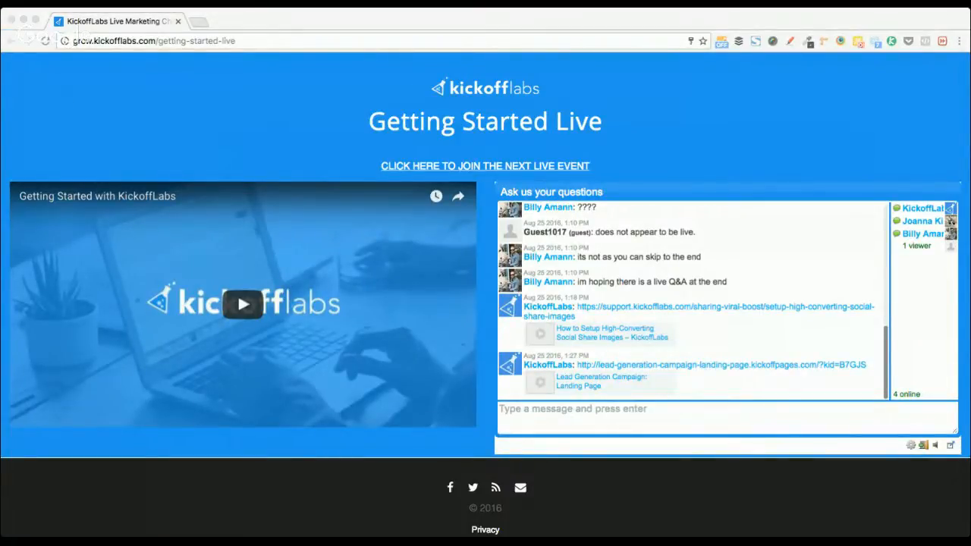